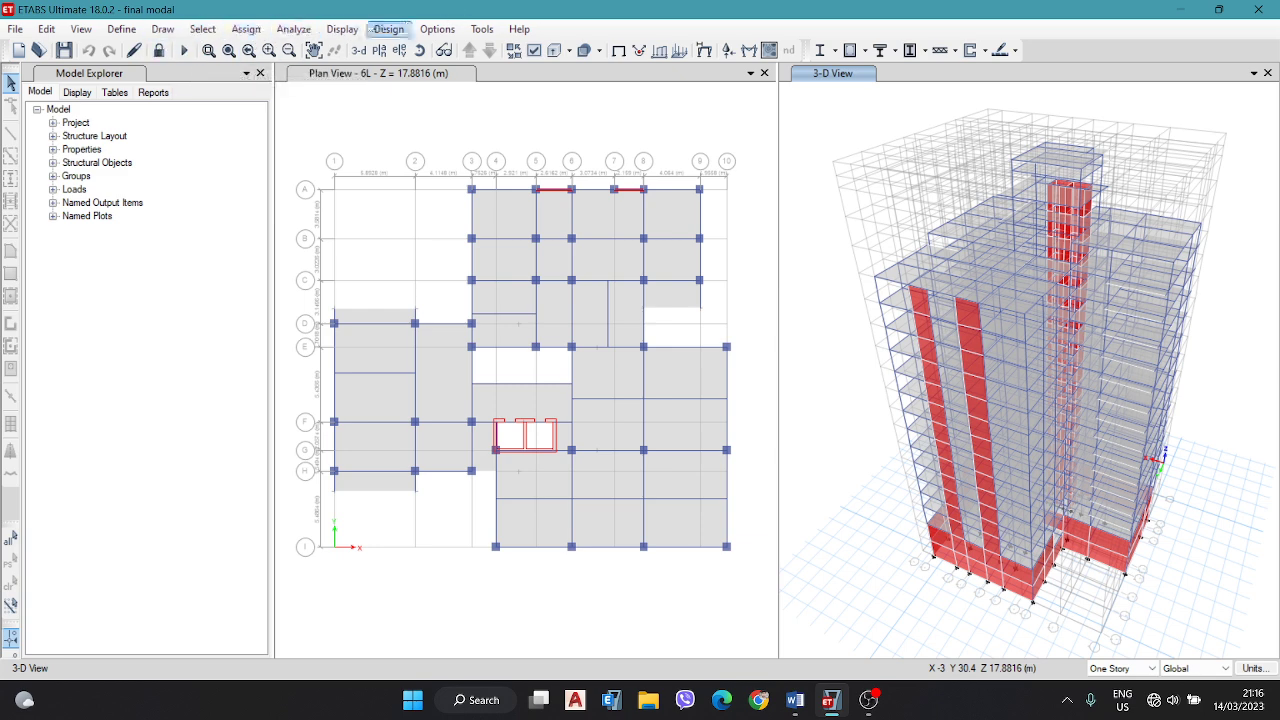
Step: Verify that all members passed the concrete frame design check
click(388, 30)
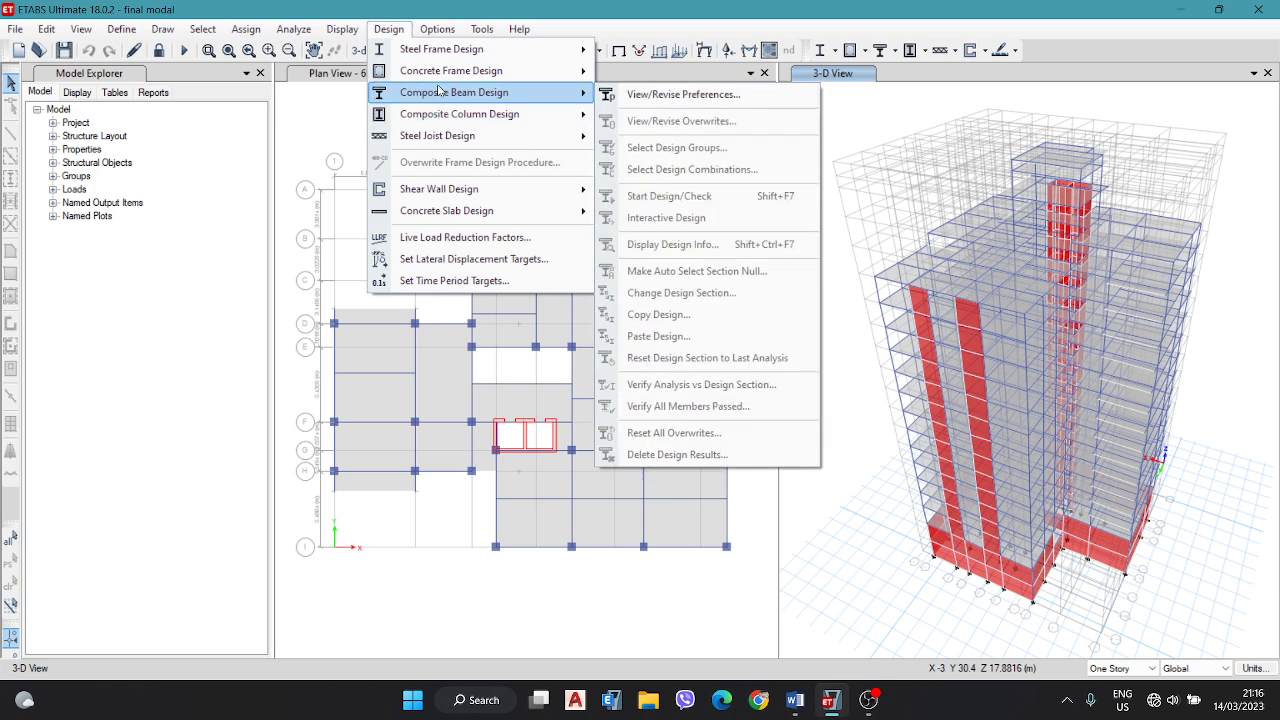
mouse_move(452, 74)
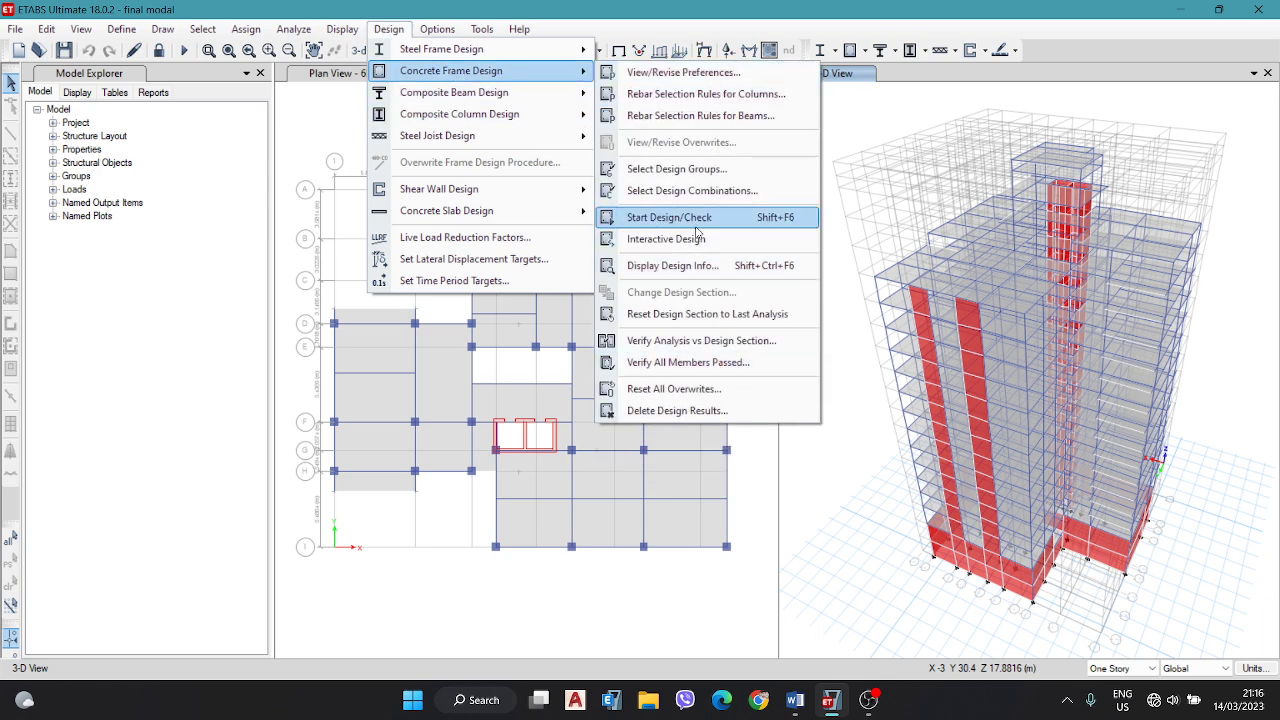
click(714, 364)
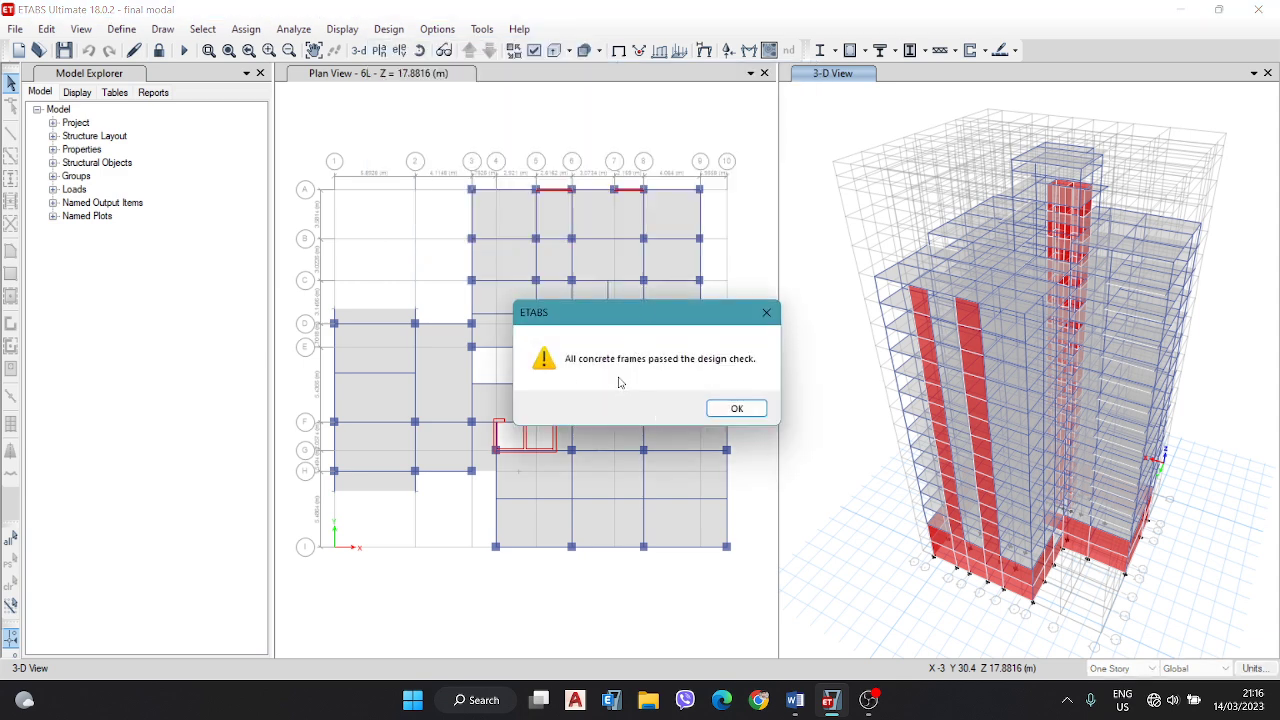
click(738, 410)
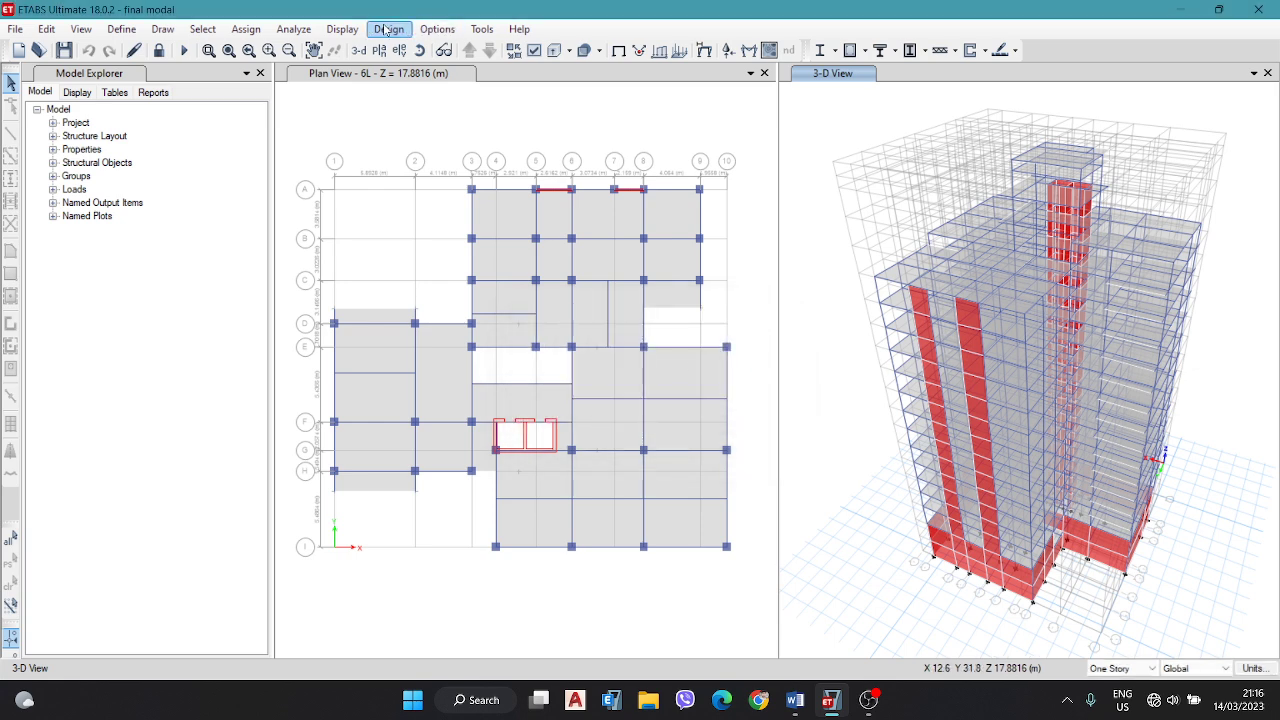
click(386, 30)
mouse_move(403, 52)
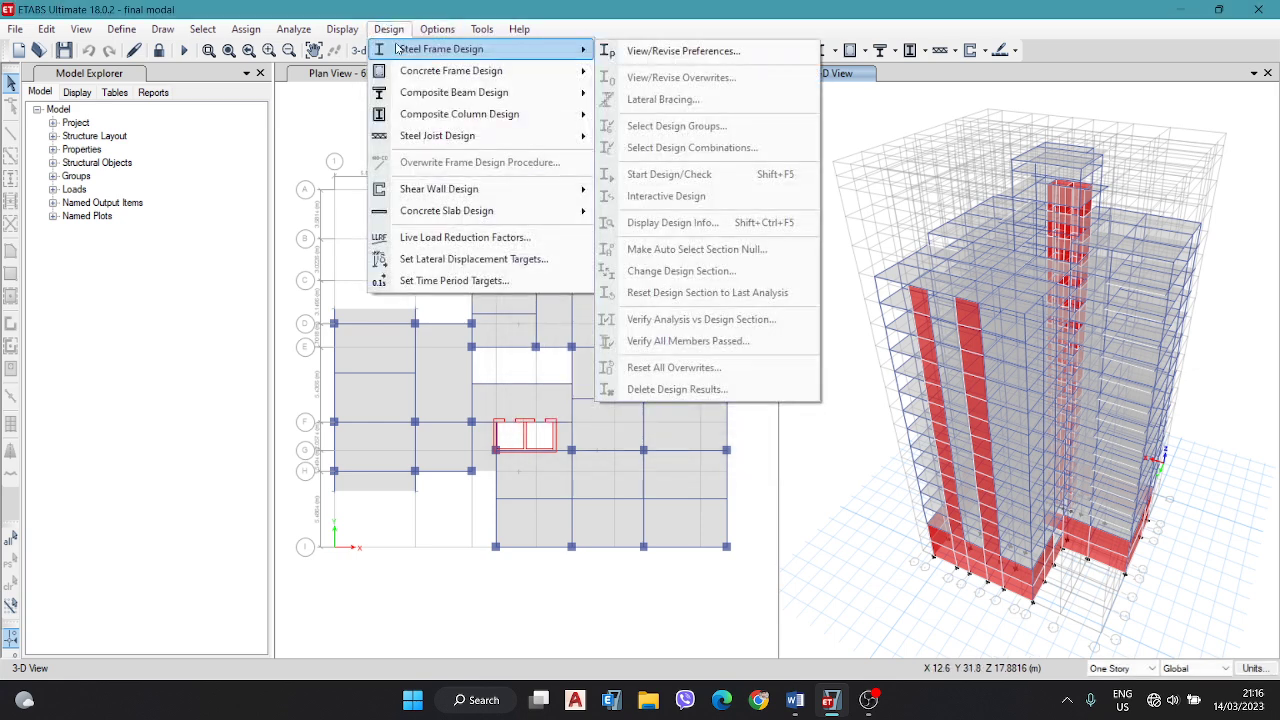
click(330, 128)
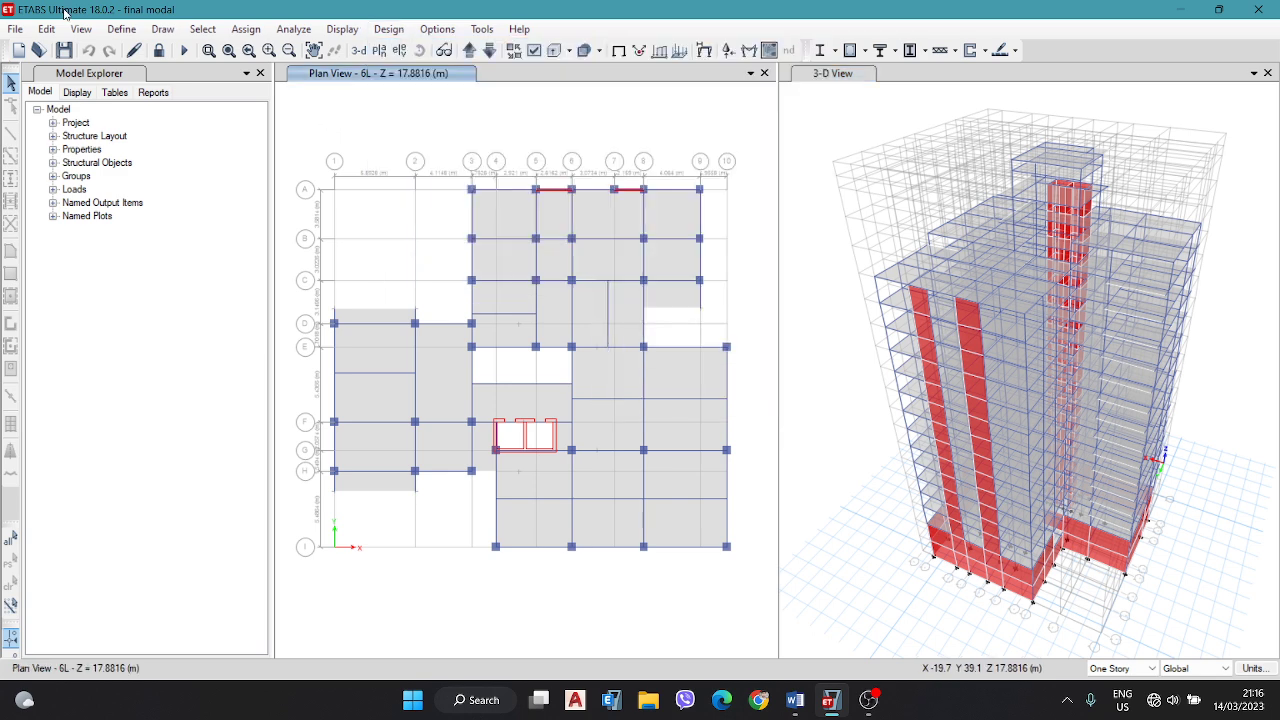
click(121, 30)
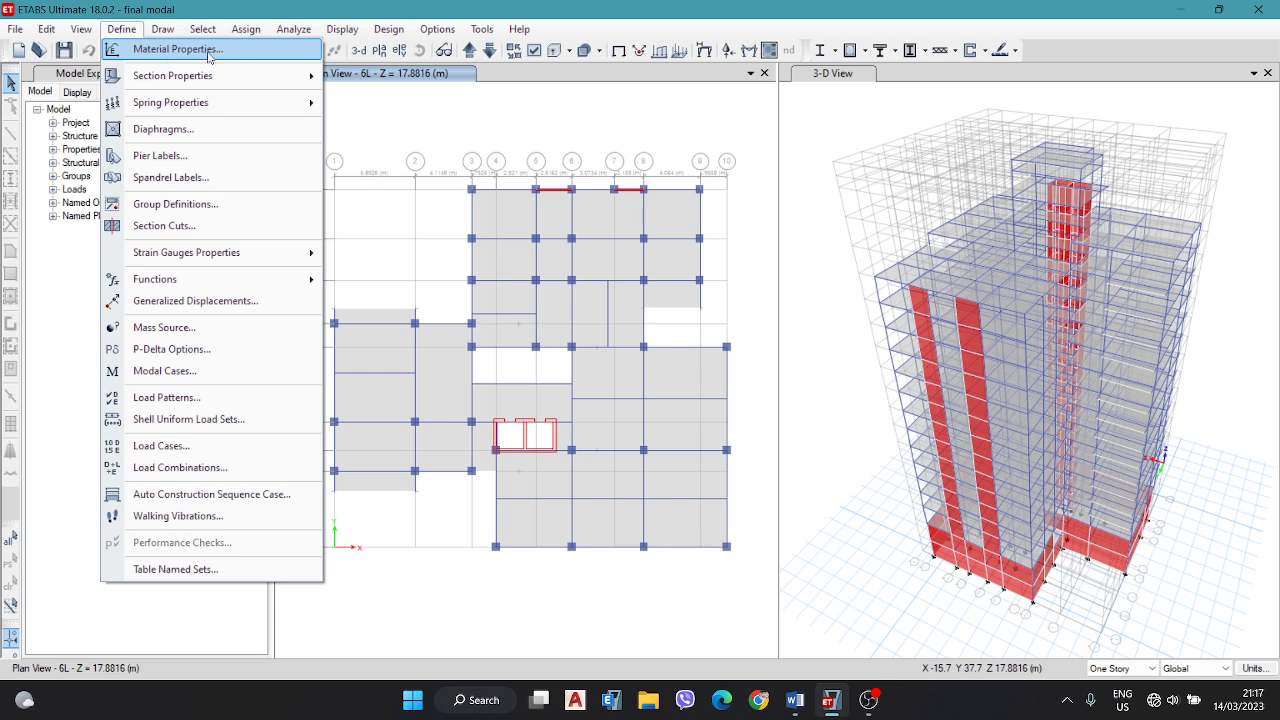
mouse_move(192, 85)
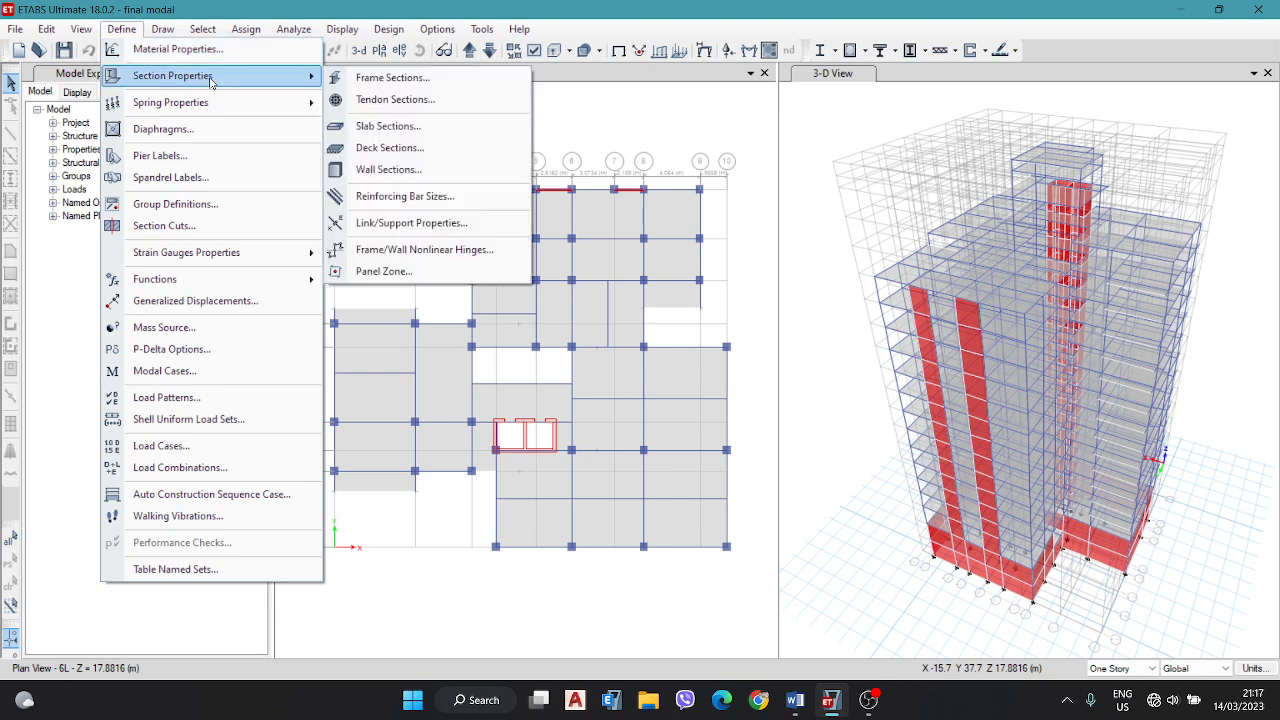
click(695, 115)
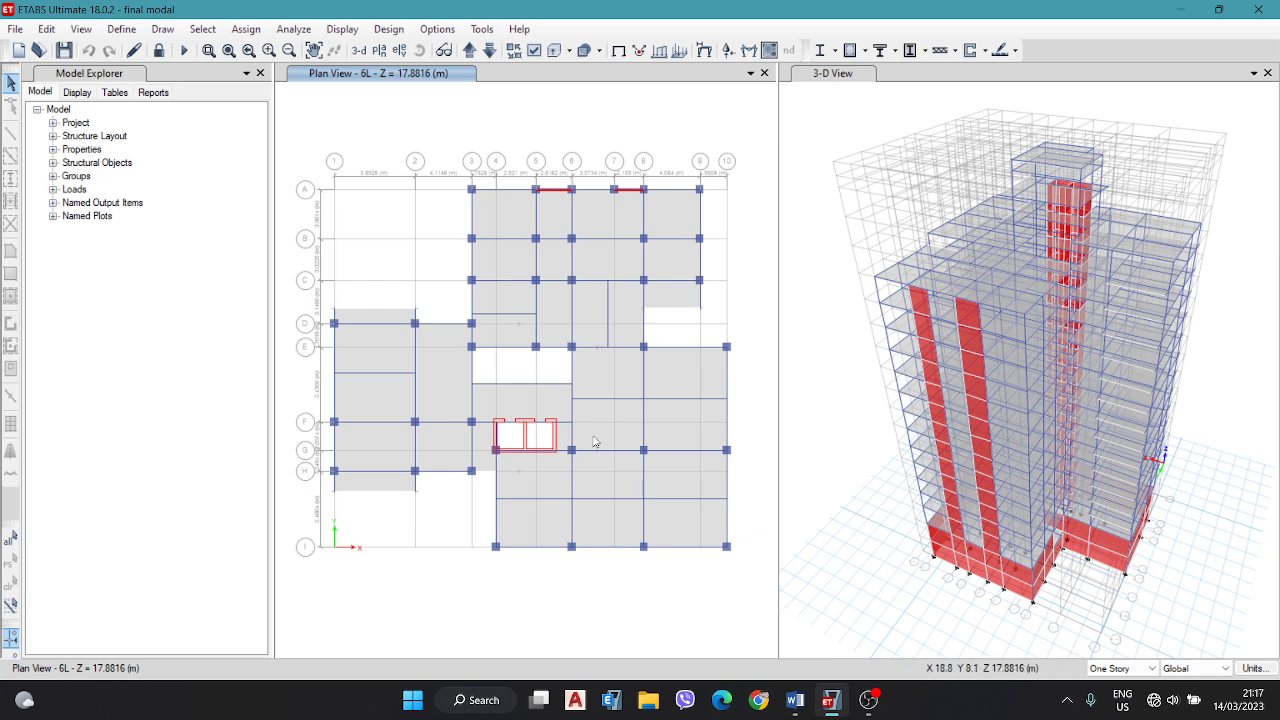
Step: Display the concrete frame design output for Longitudinal Reinforcing on the 6L plan view
click(389, 29)
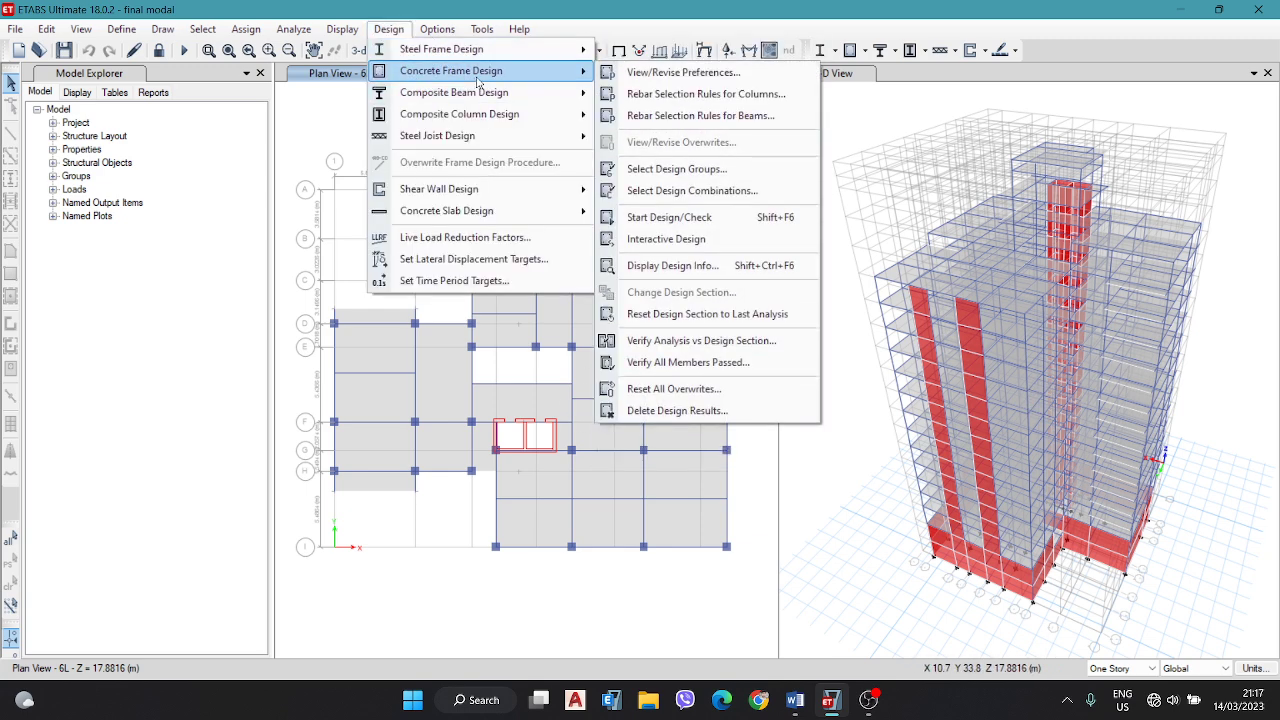
click(672, 266)
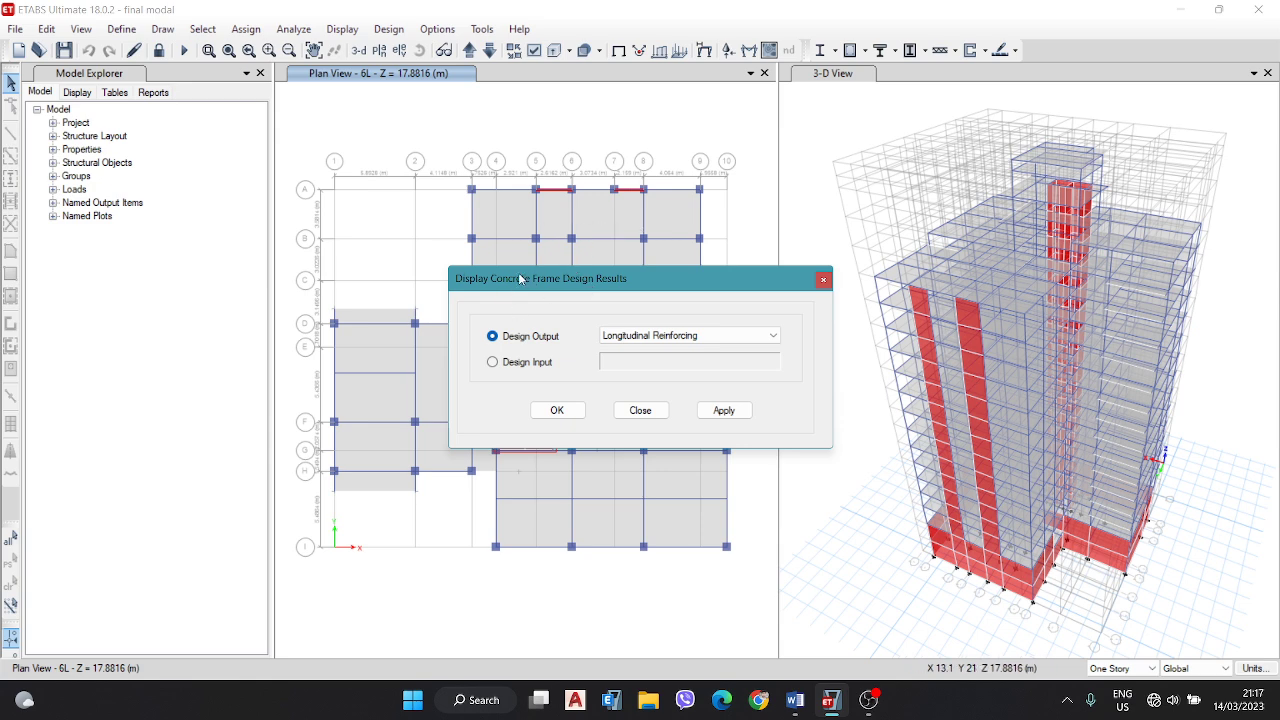
drag(523, 283, 749, 184)
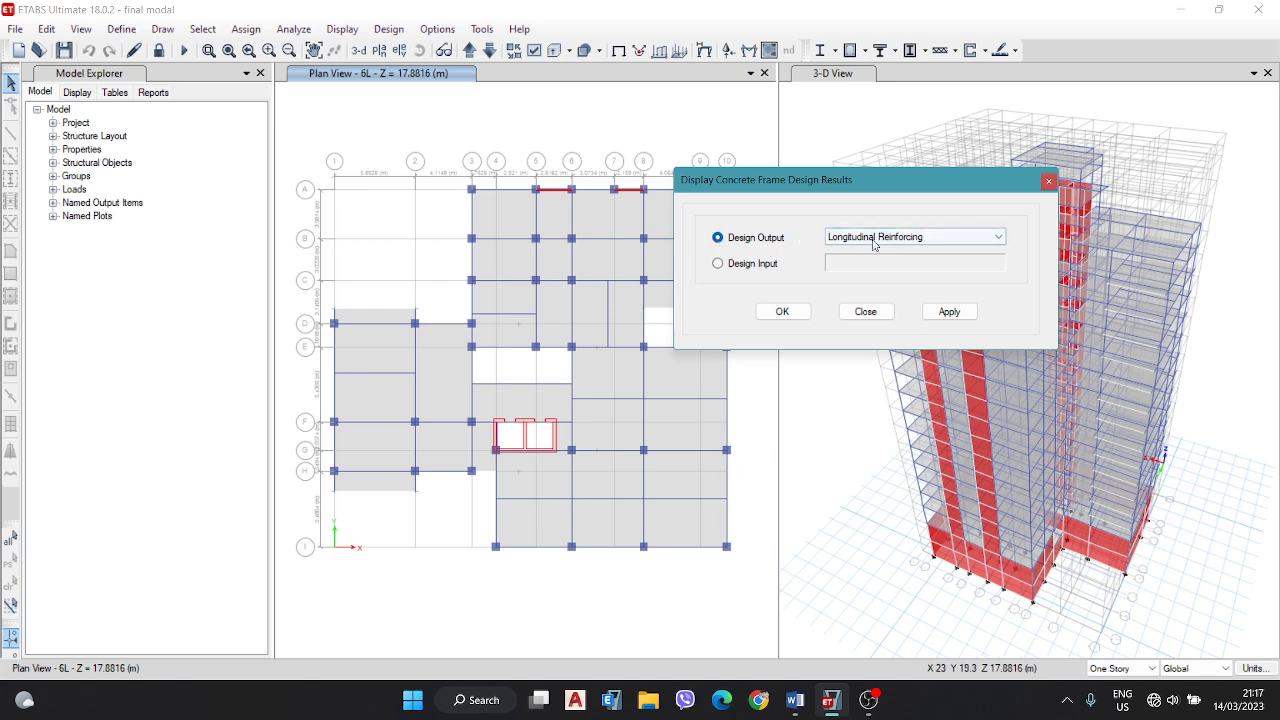
click(949, 311)
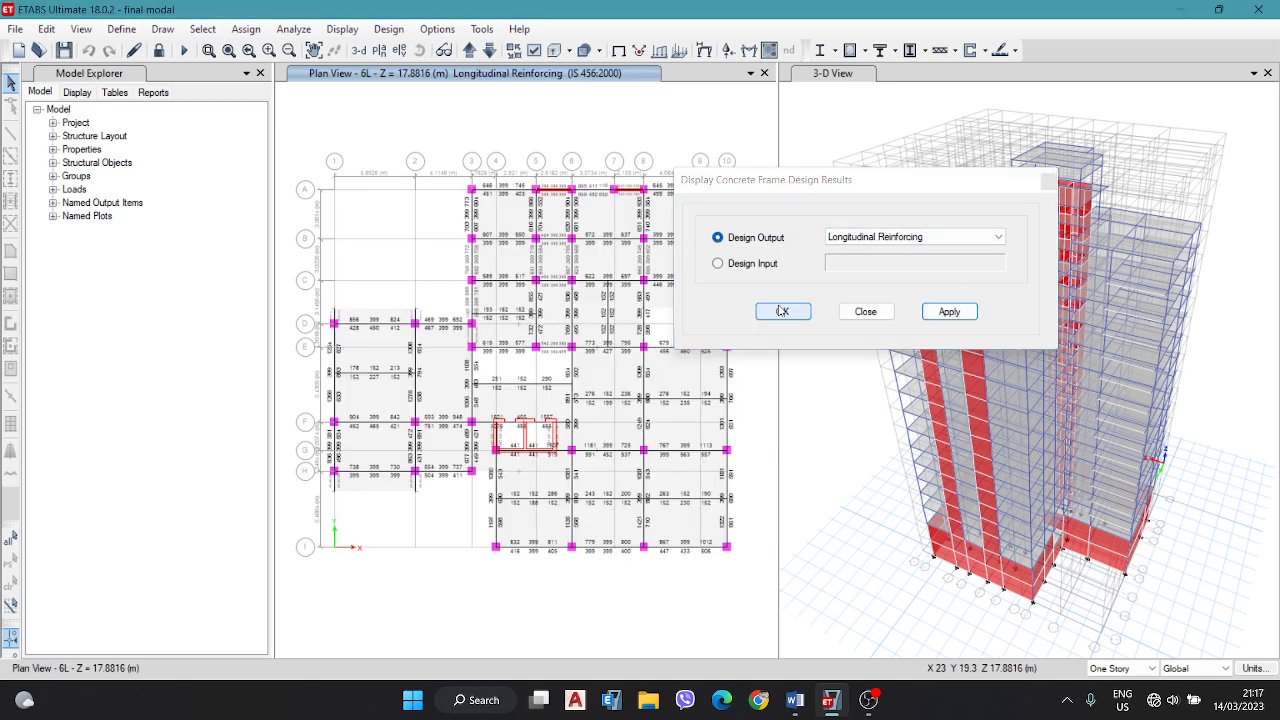
click(782, 311)
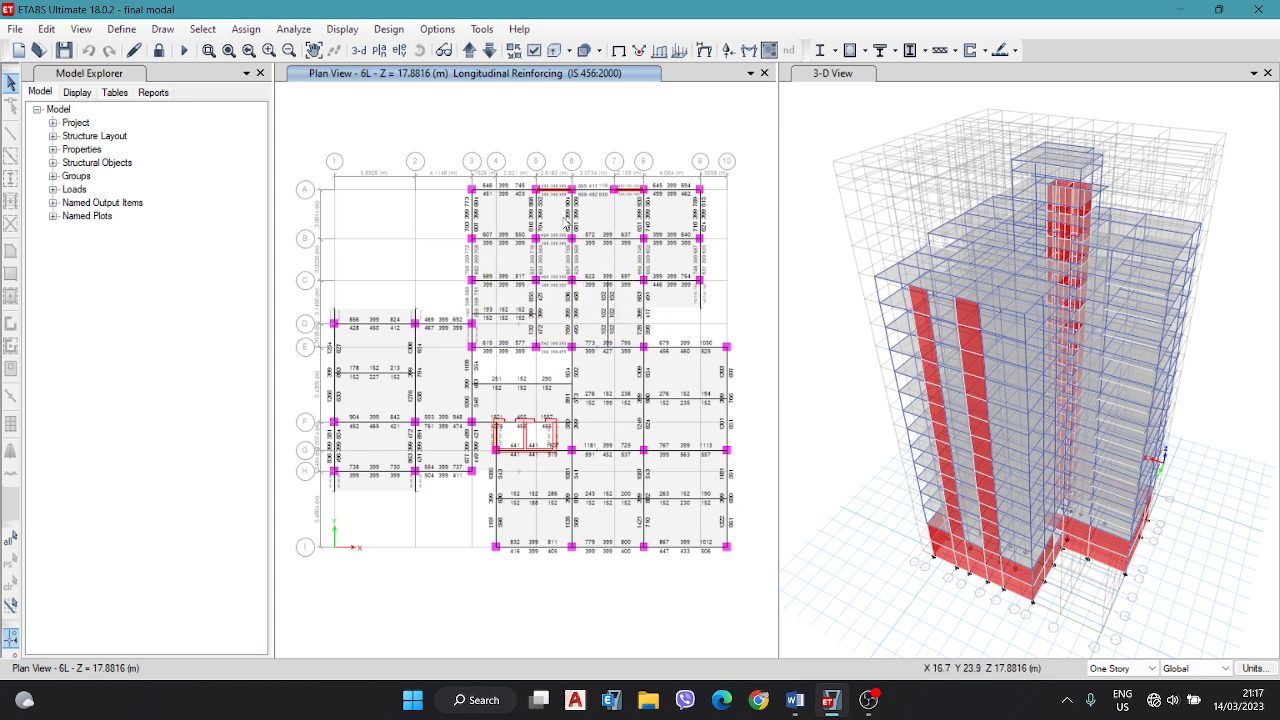
Step: Move the plan view down story by story from 6L to the UB level
click(490, 54)
click(490, 52)
click(490, 52)
click(490, 52)
click(490, 52)
click(490, 52)
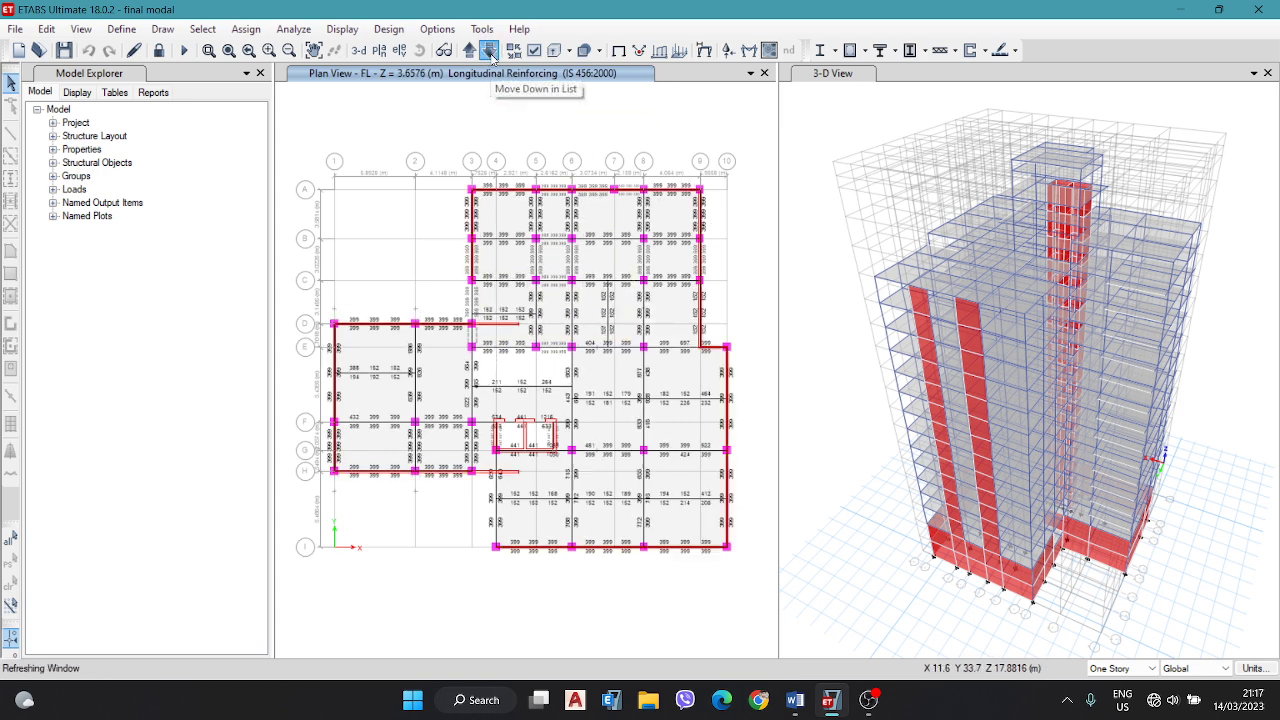
click(490, 52)
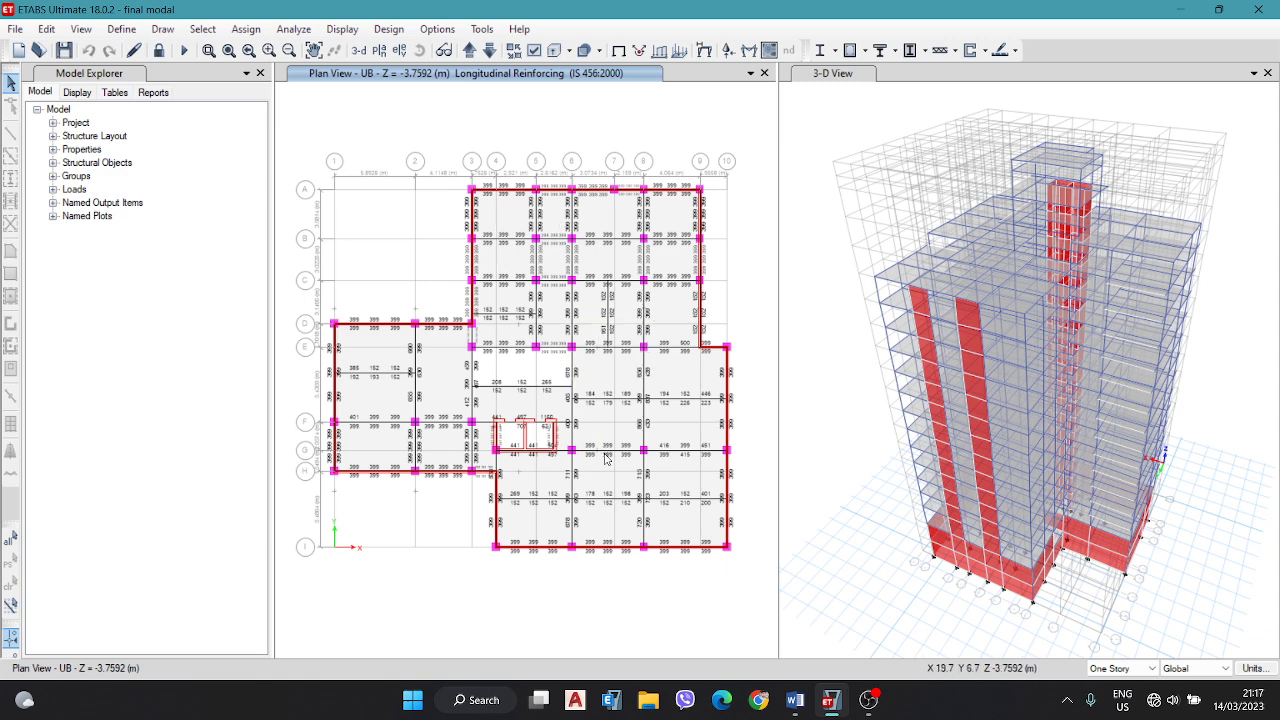
Step: Examine the top and bottom longitudinal reinforcement along the UB-level secondary beam between grids 8 and 10, between grids E and G
scroll(673, 397, up, 3)
scroll(654, 434, down, 3)
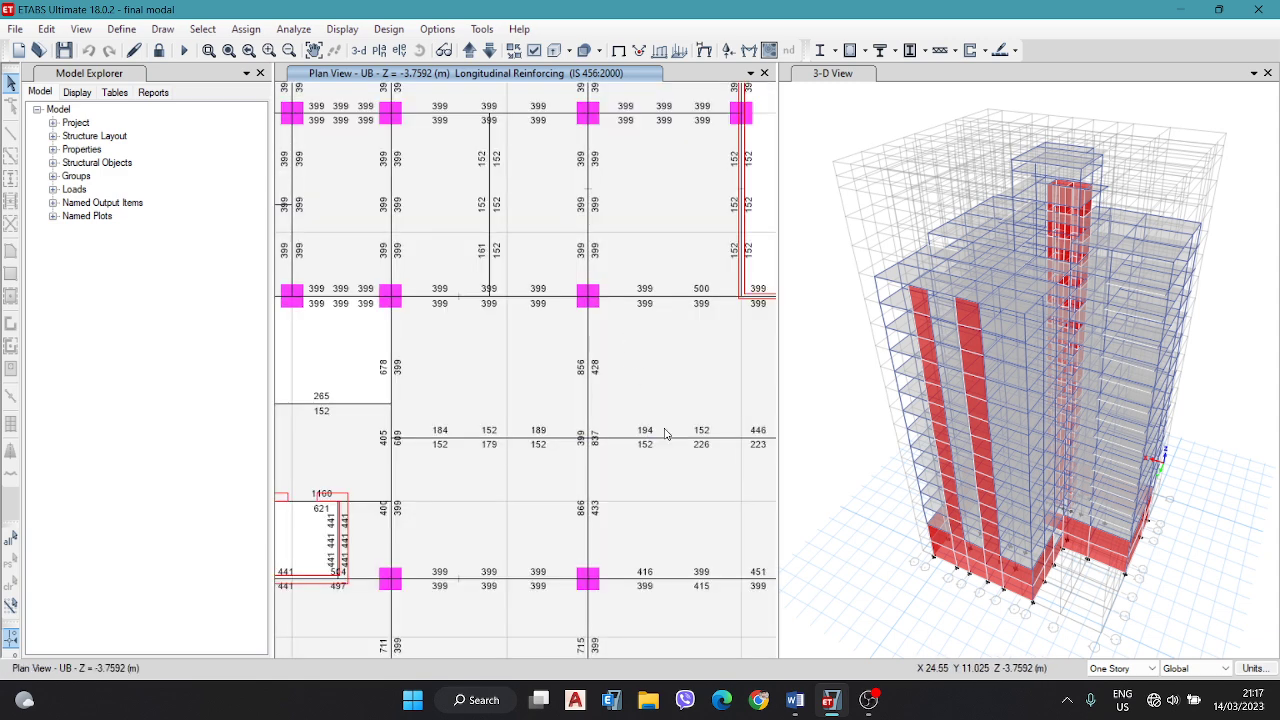
scroll(626, 420, up, 3)
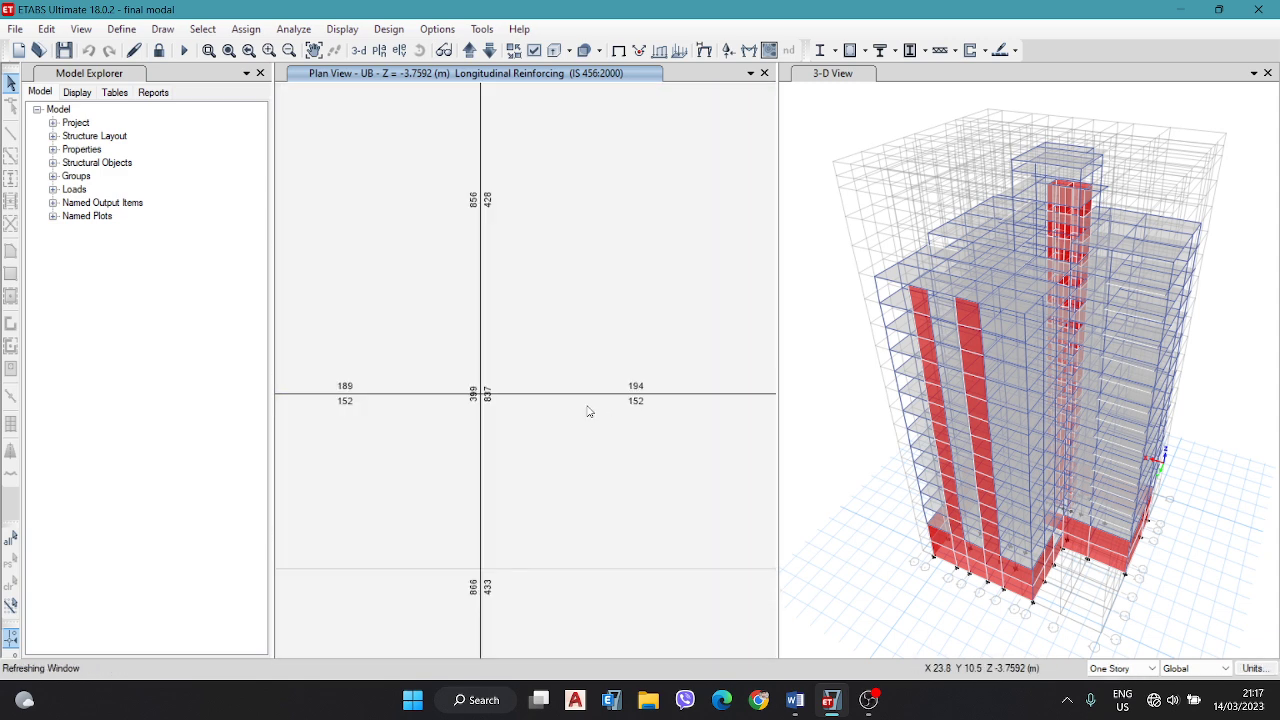
middle_drag(622, 408, 440, 376)
scroll(430, 365, down, 5)
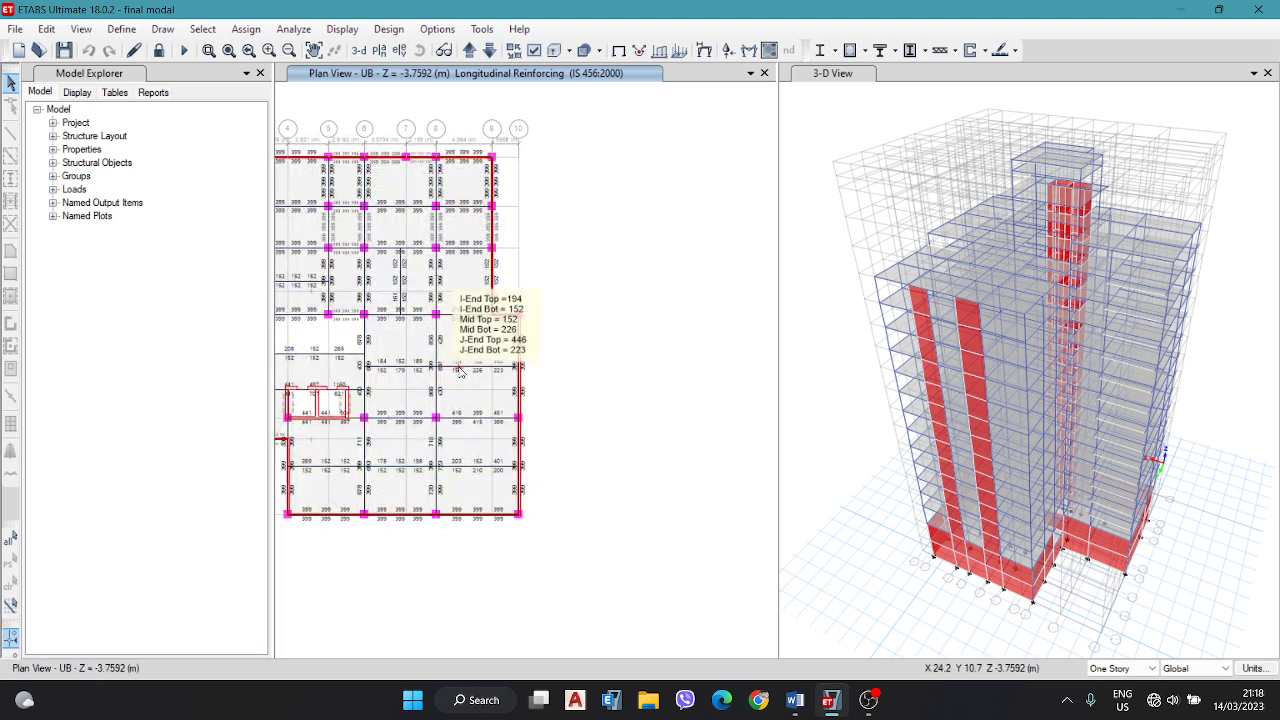
scroll(497, 377, up, 5)
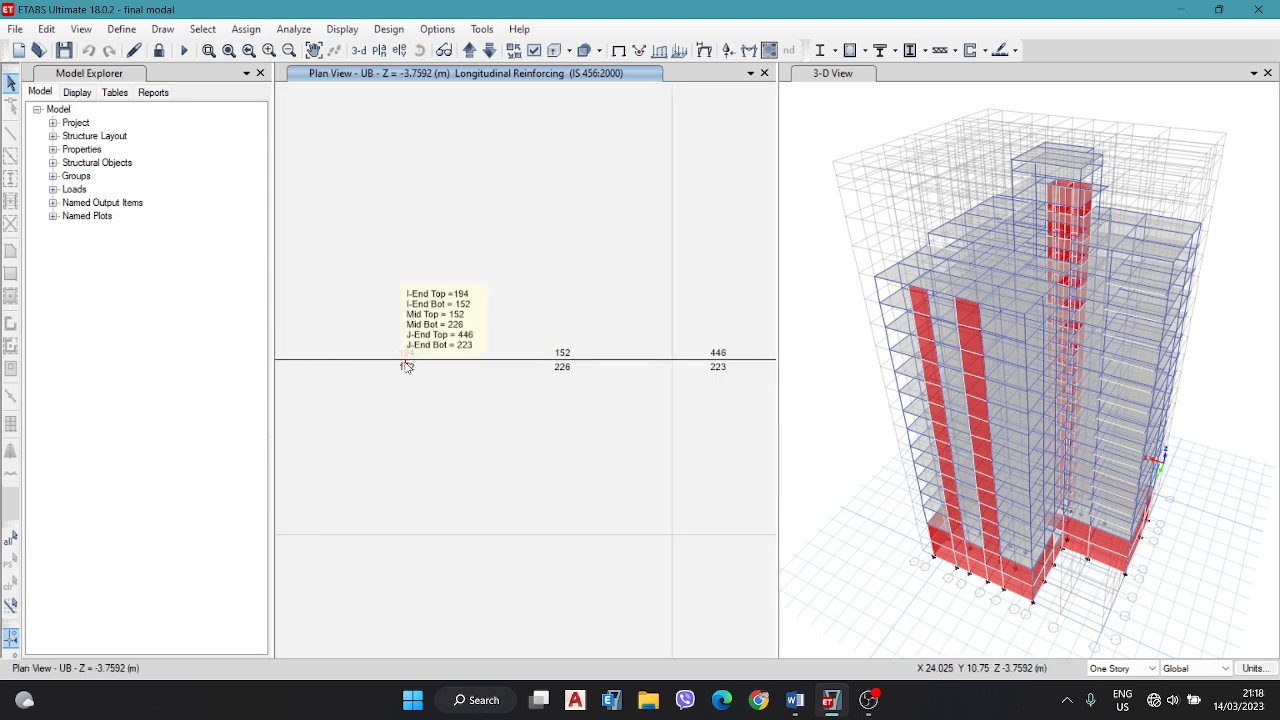
click(410, 360)
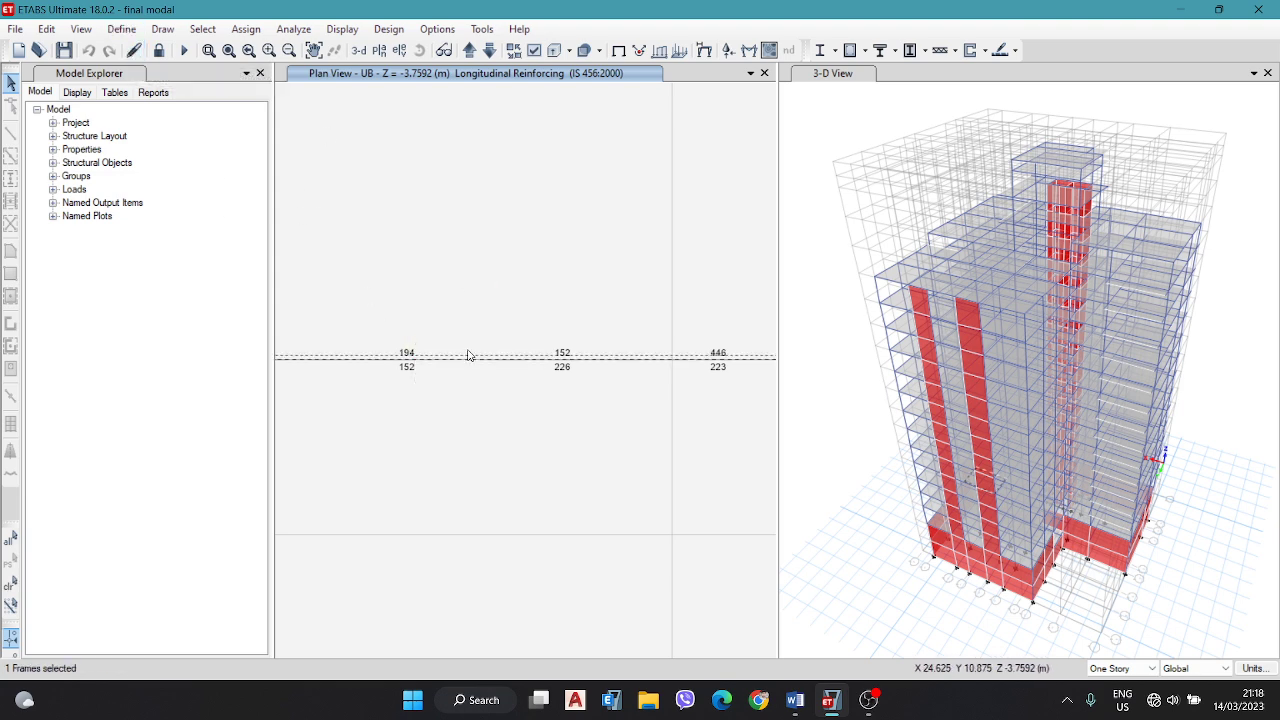
scroll(440, 352, down, 4)
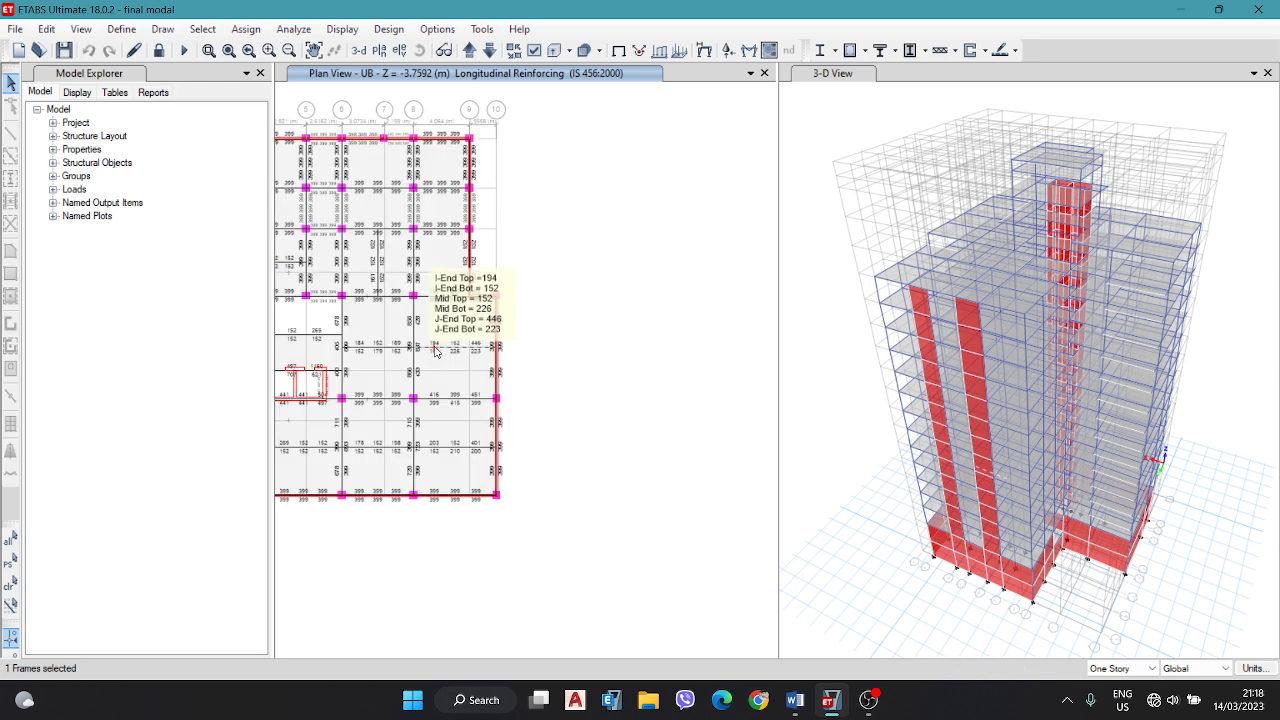
click(363, 258)
click(401, 287)
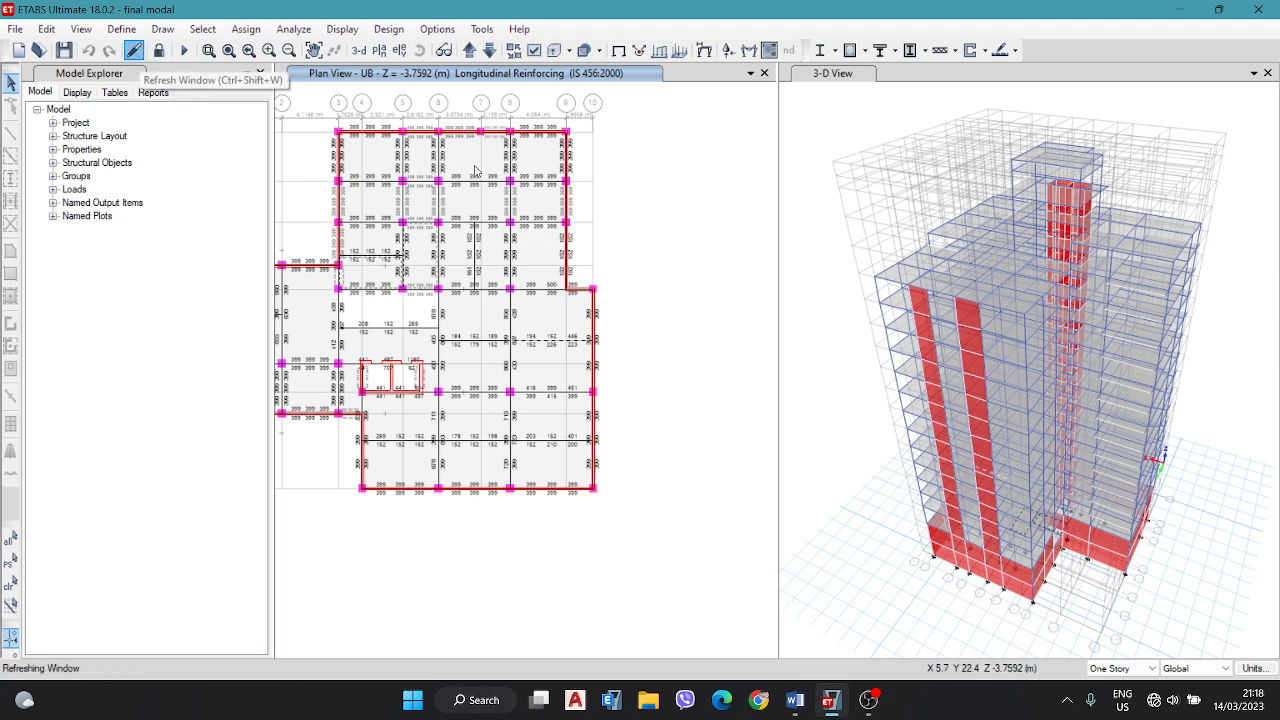
click(466, 292)
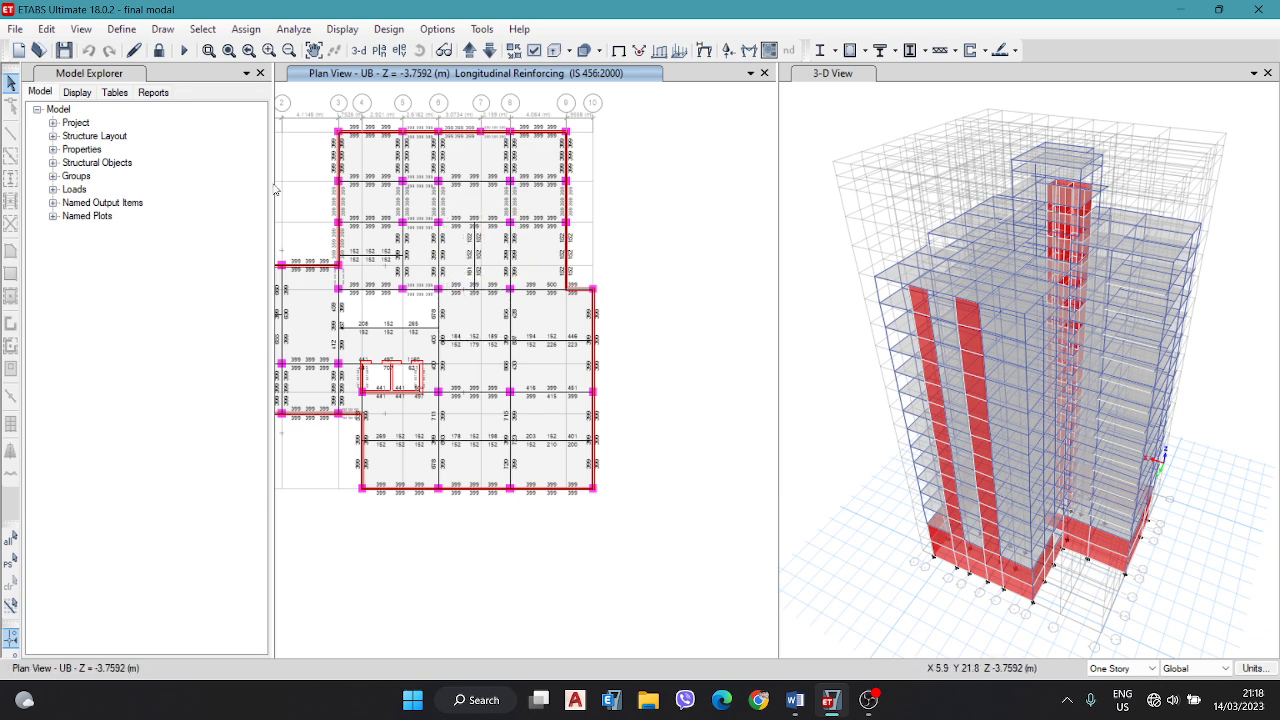
Step: Examine the longitudinal reinforcement of the UB-level beams in the bays between grids 6 and 10 and between grids 1 and 3
click(468, 341)
scroll(474, 362, up, 5)
scroll(474, 362, down, 3)
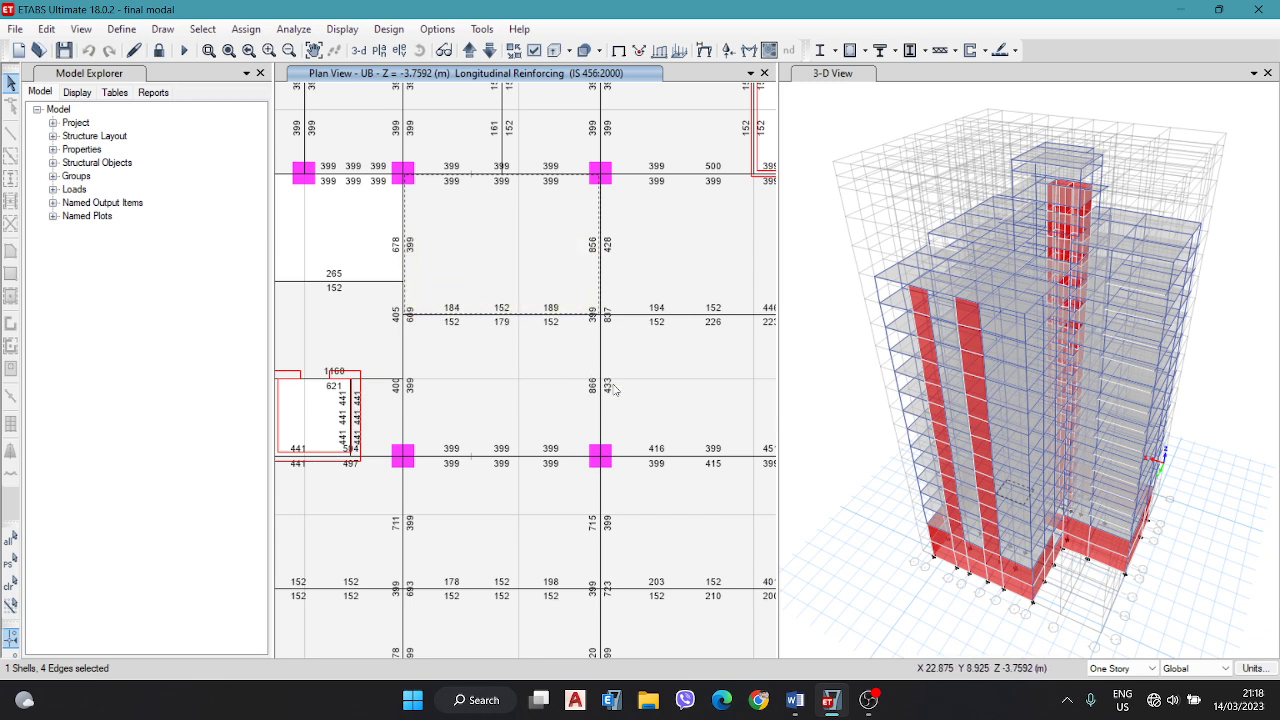
mouse_move(592, 452)
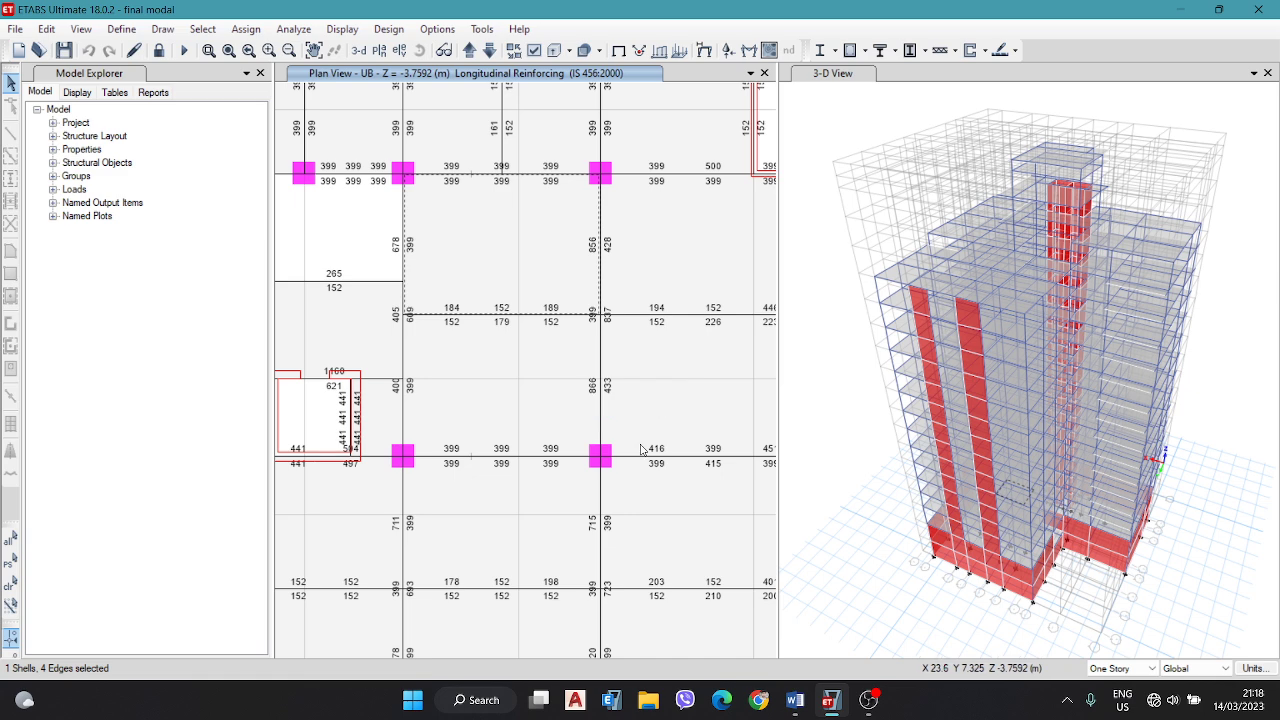
scroll(592, 452, down, 2)
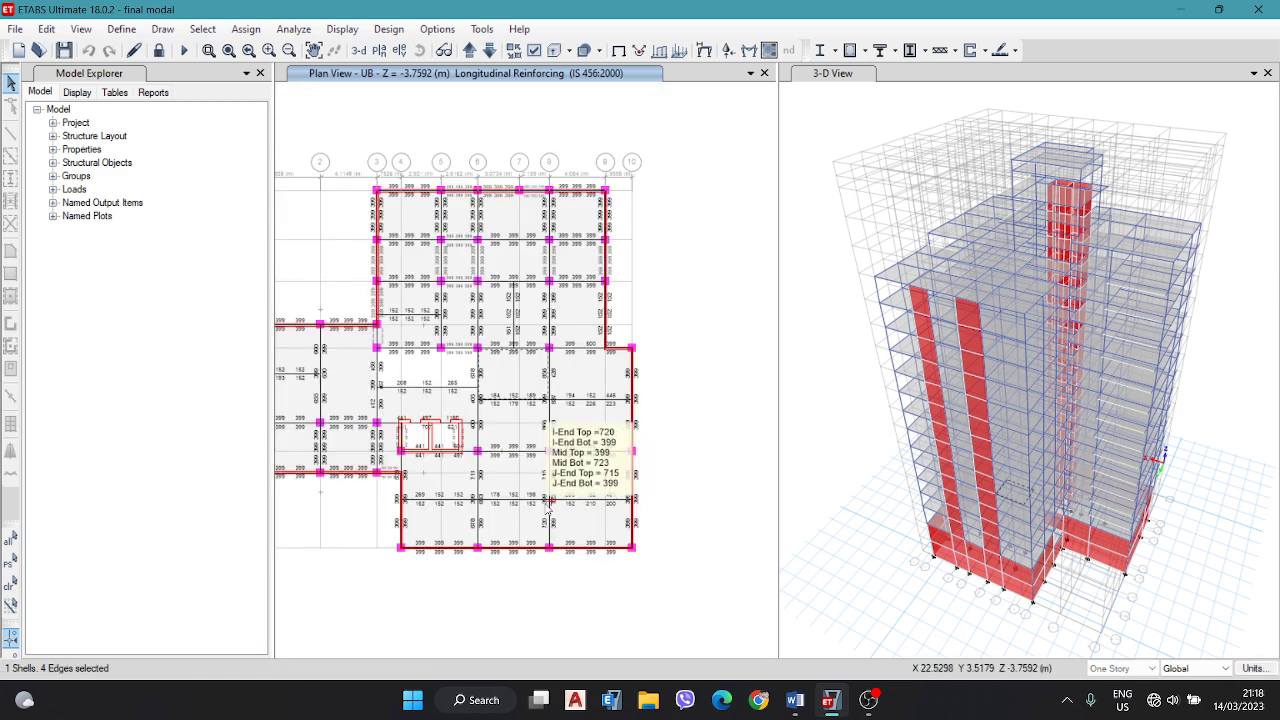
scroll(576, 495, up, 2)
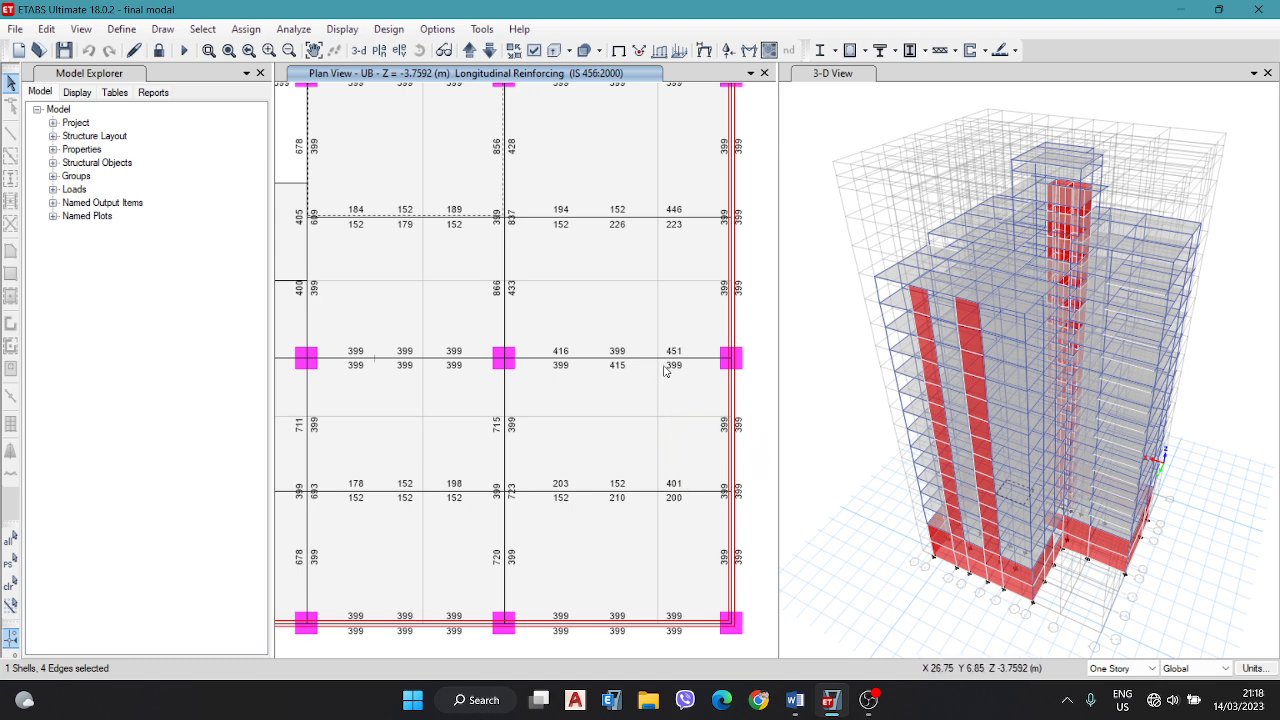
scroll(547, 205, down, 3)
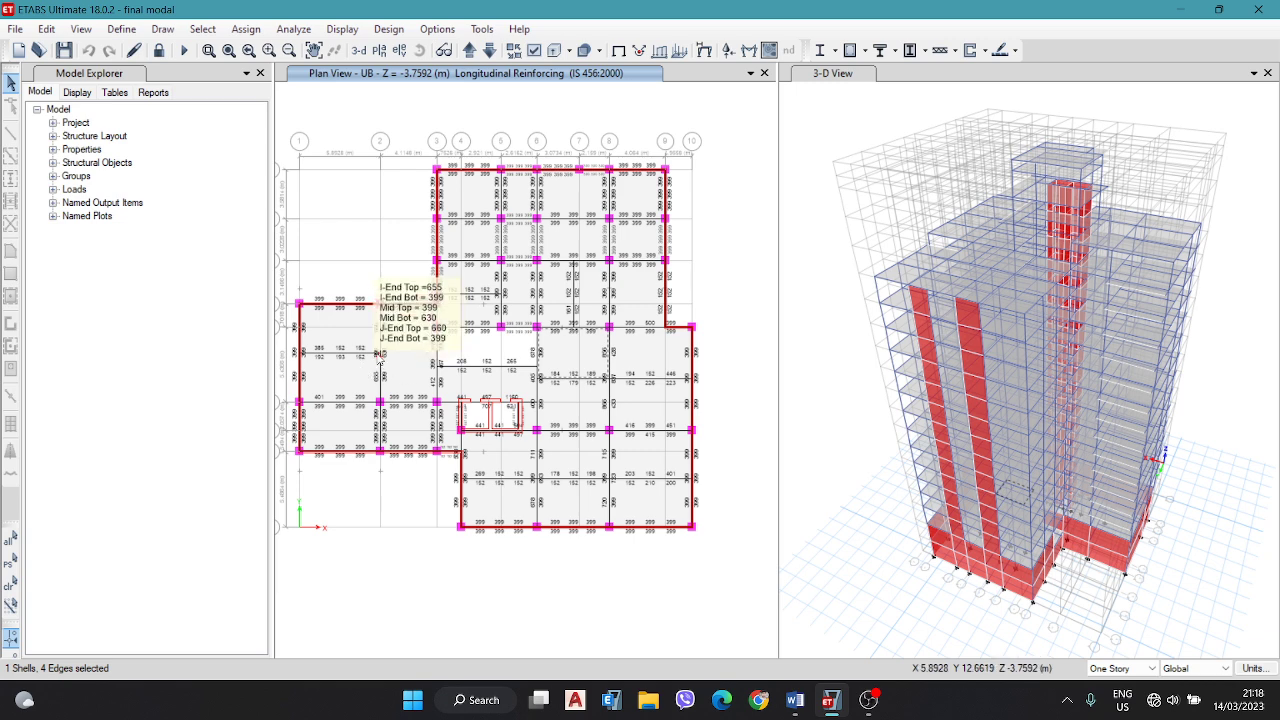
key(F4)
scroll(458, 390, up, 3)
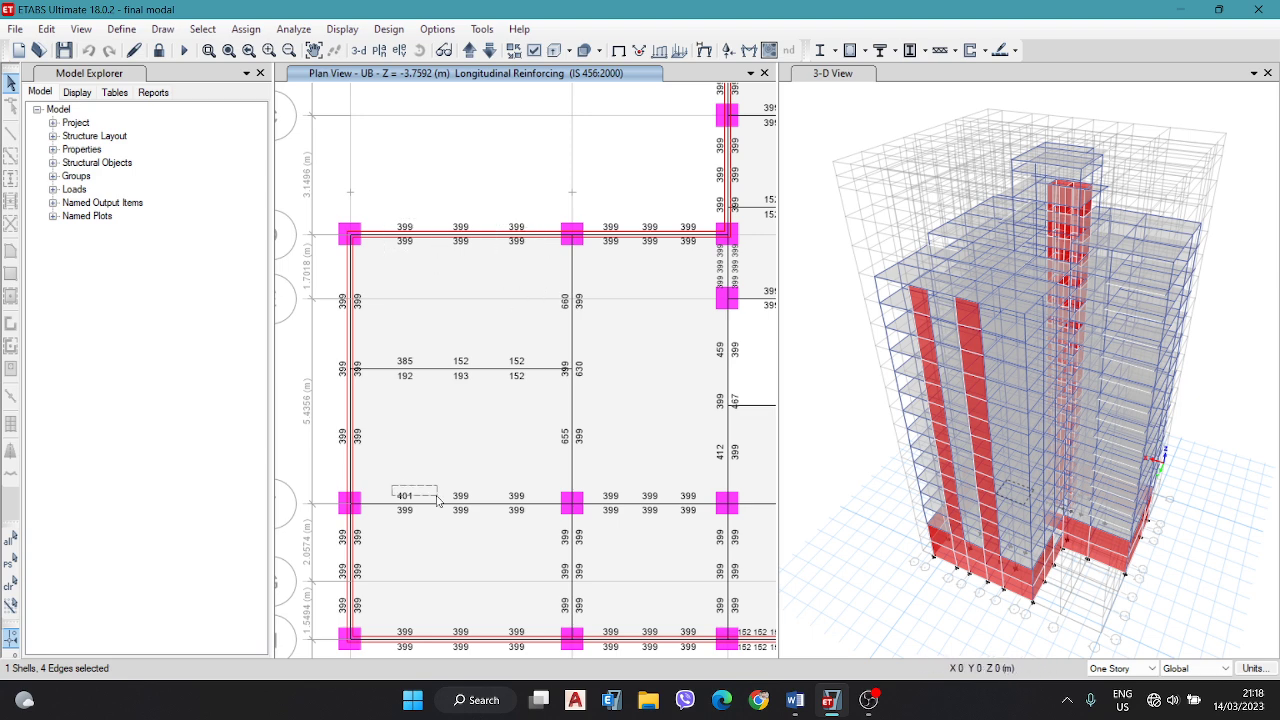
Step: Move the plan view up to the GL level and the story above, examining the longitudinal reinforcement around the lift core
click(470, 51)
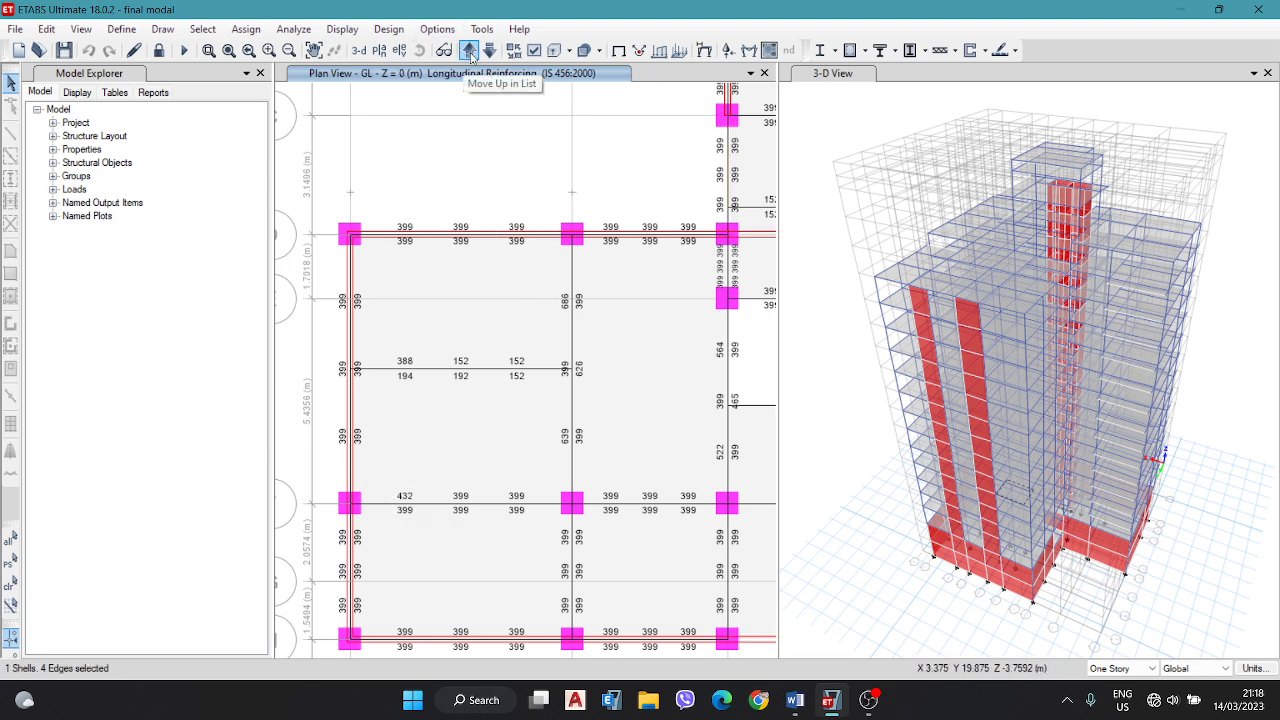
click(470, 51)
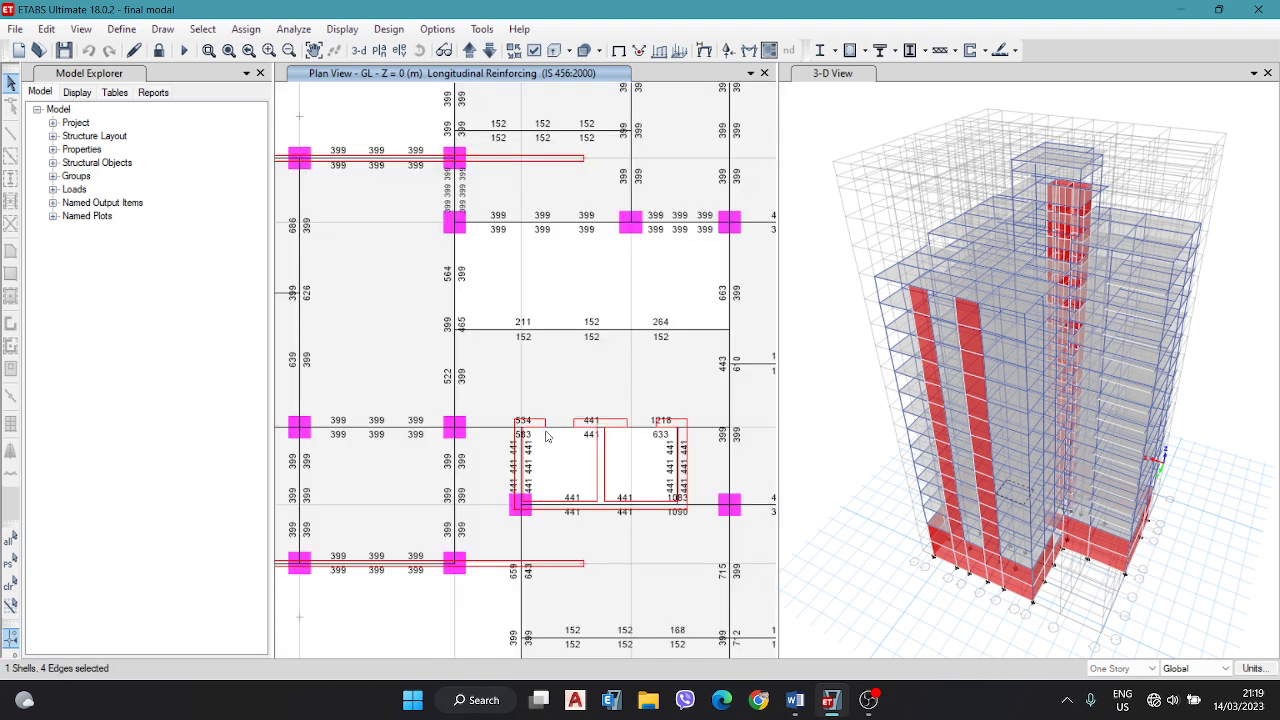
scroll(546, 436, up, 3)
middle_drag(634, 443, 557, 429)
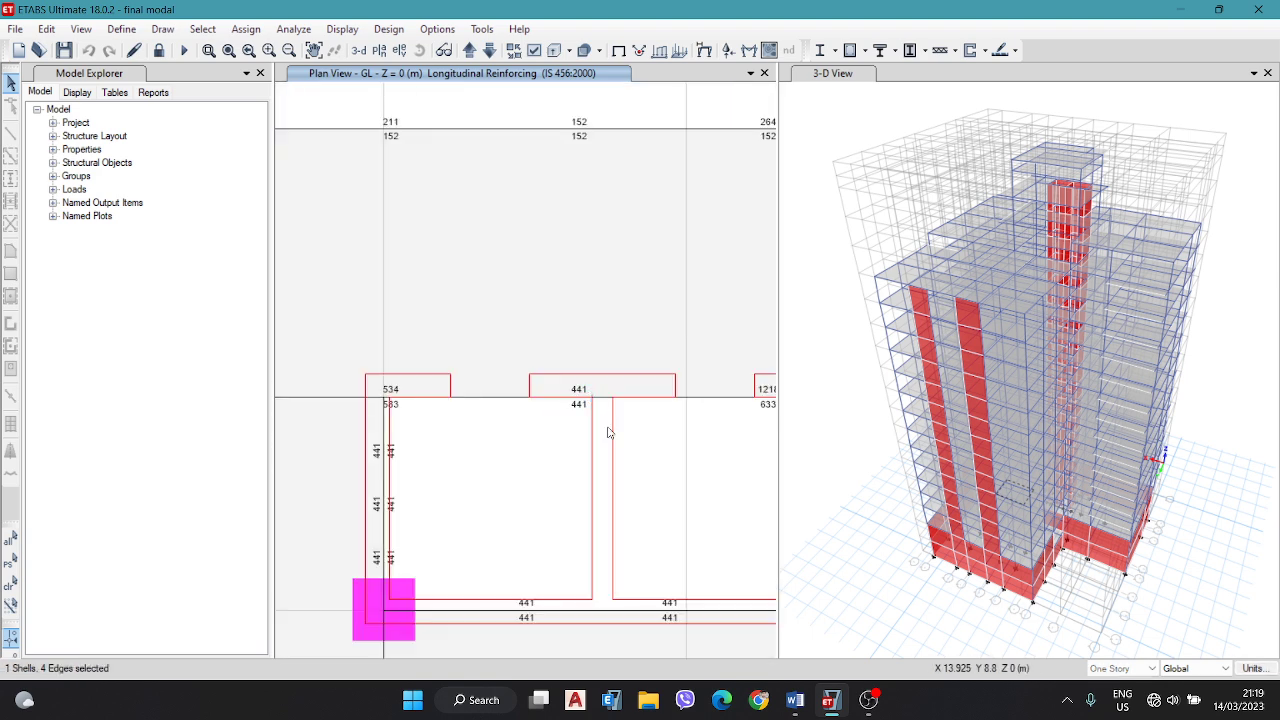
middle_drag(694, 420, 538, 409)
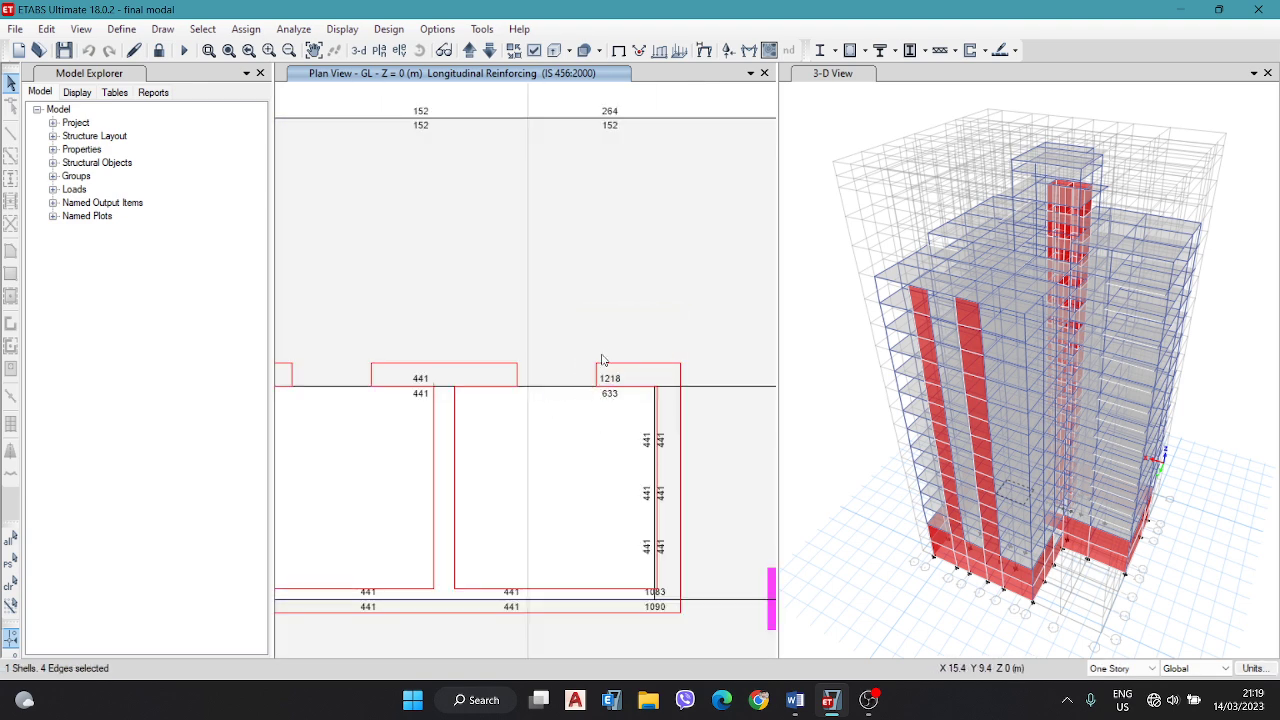
click(467, 51)
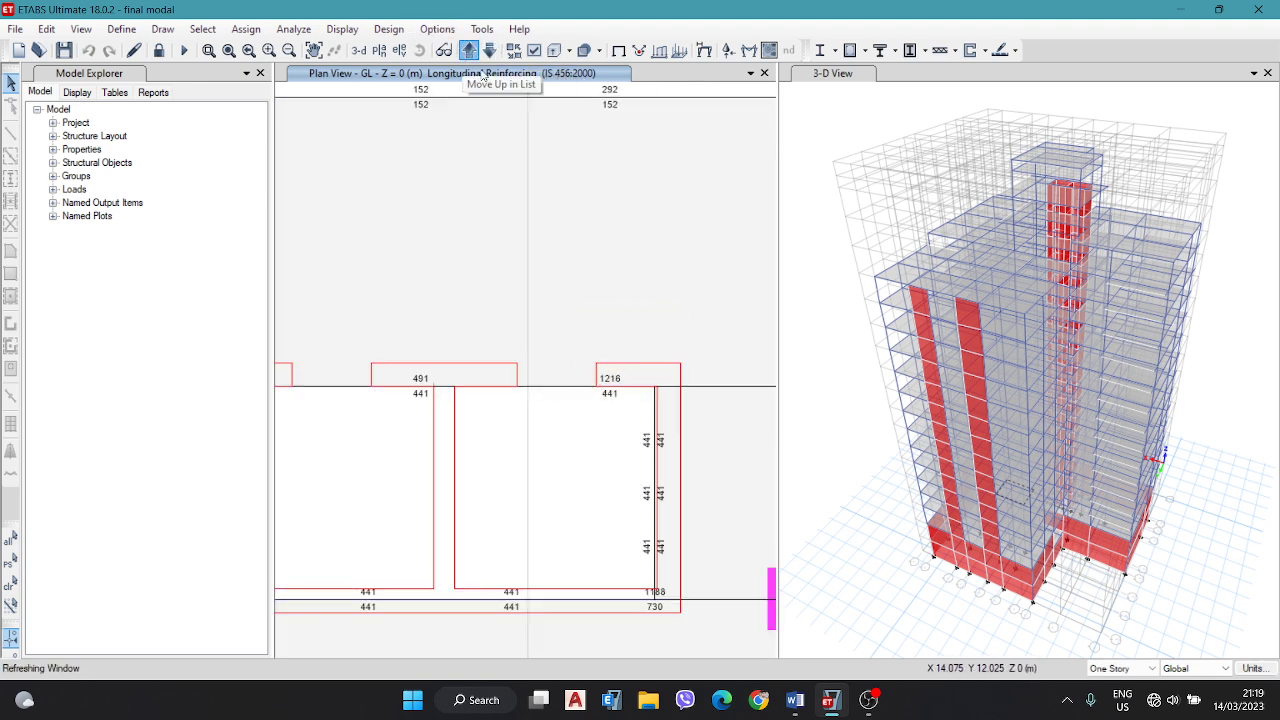
Step: Examine the longitudinal reinforcement of the FL-level beams around the lift core and across the whole plan
scroll(480, 200, up, 2)
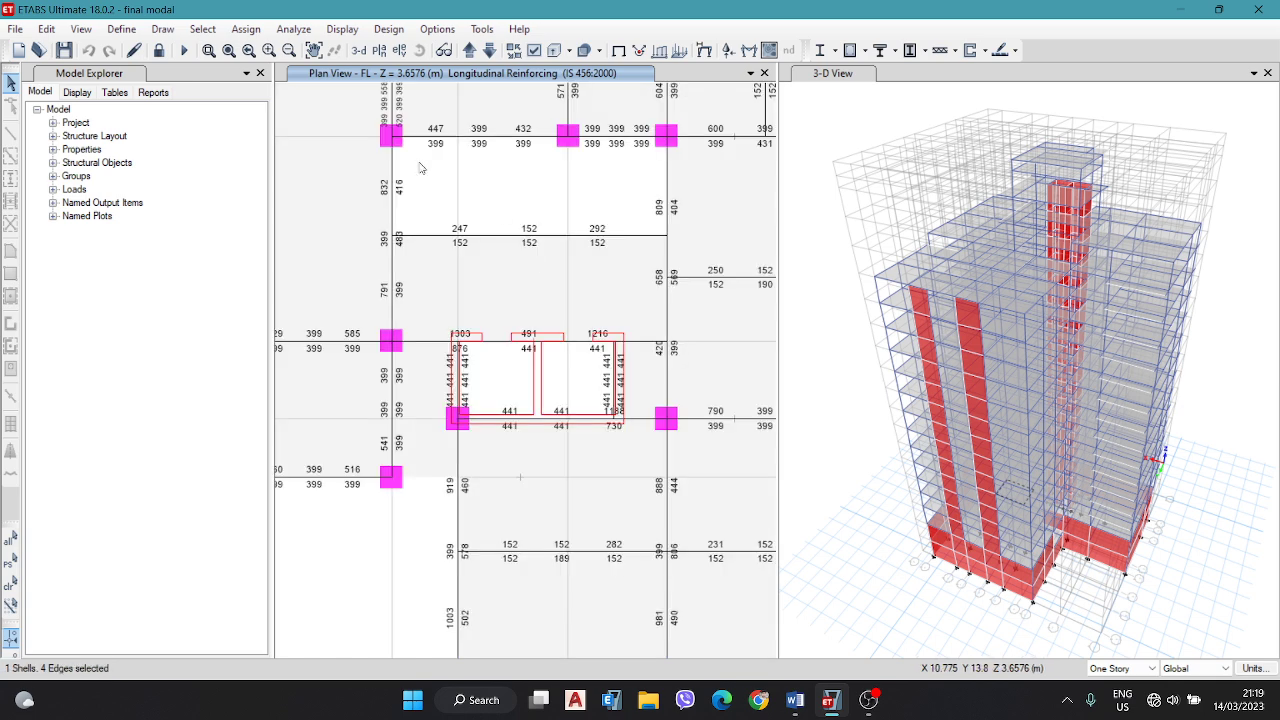
scroll(484, 214, down, 3)
middle_drag(536, 296, 540, 310)
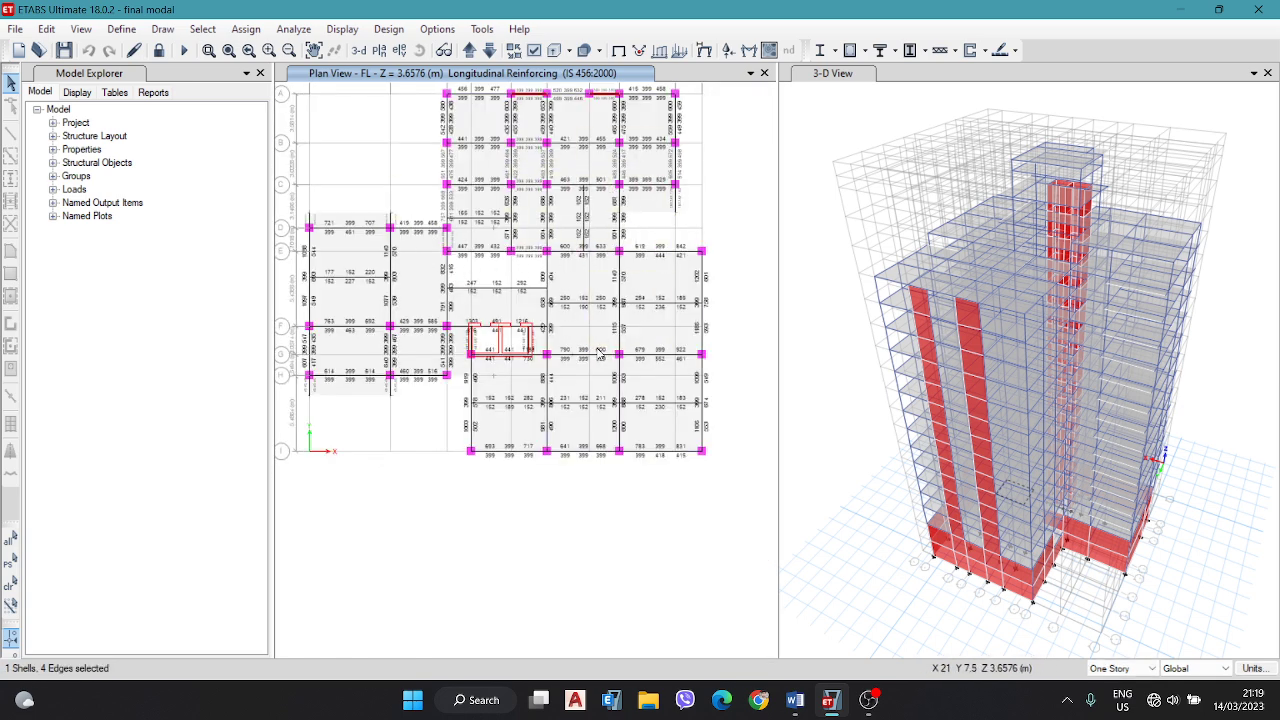
mouse_move(583, 362)
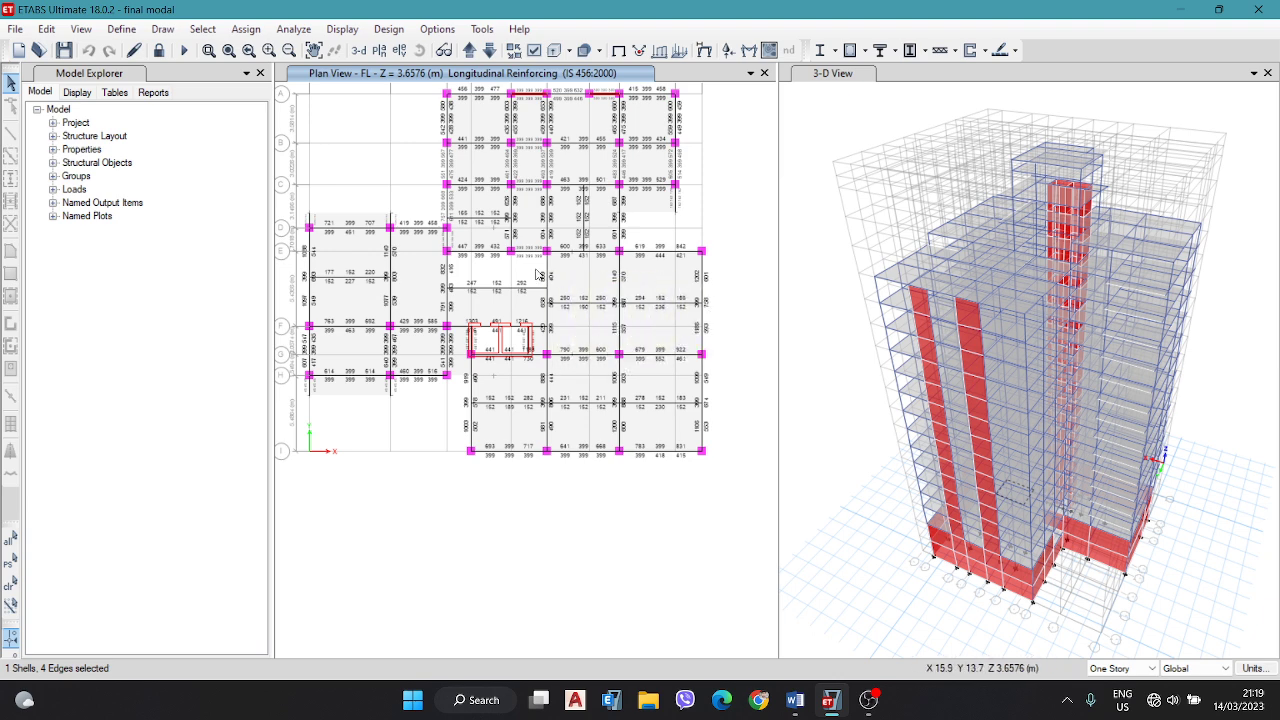
Step: Open the selection of tables for display and clear all load patterns
click(341, 29)
click(388, 29)
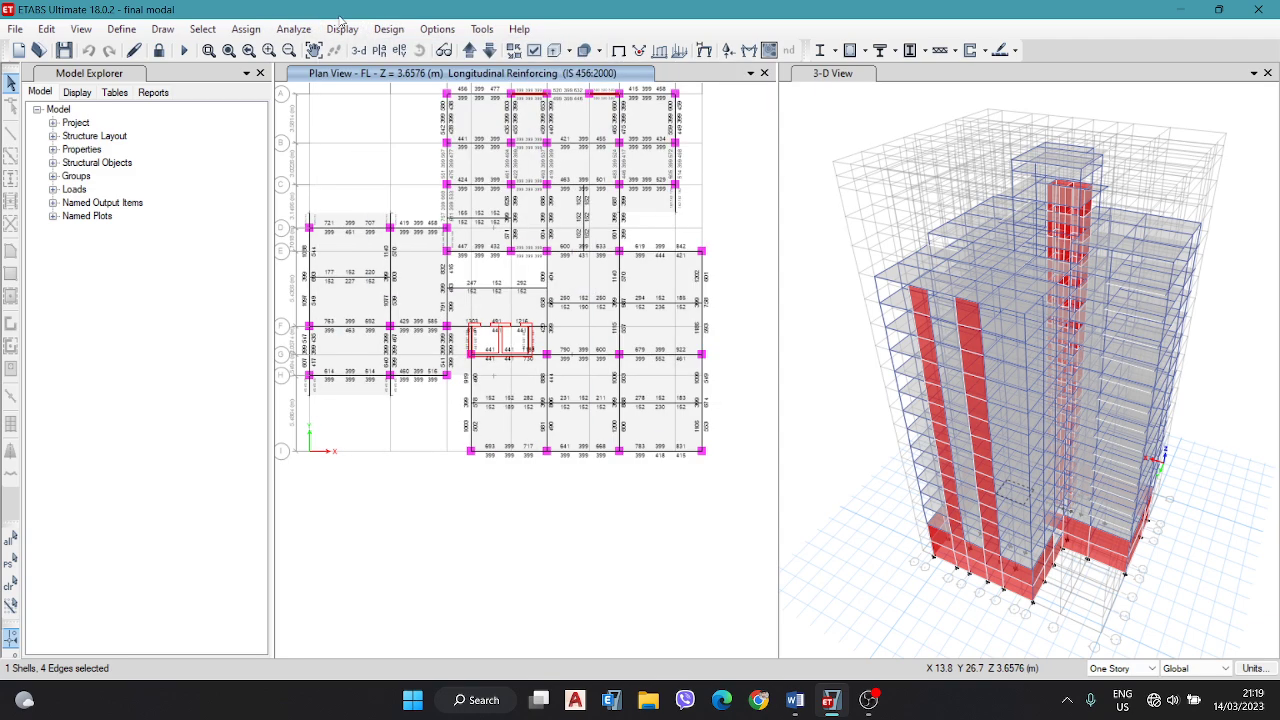
click(344, 29)
click(433, 435)
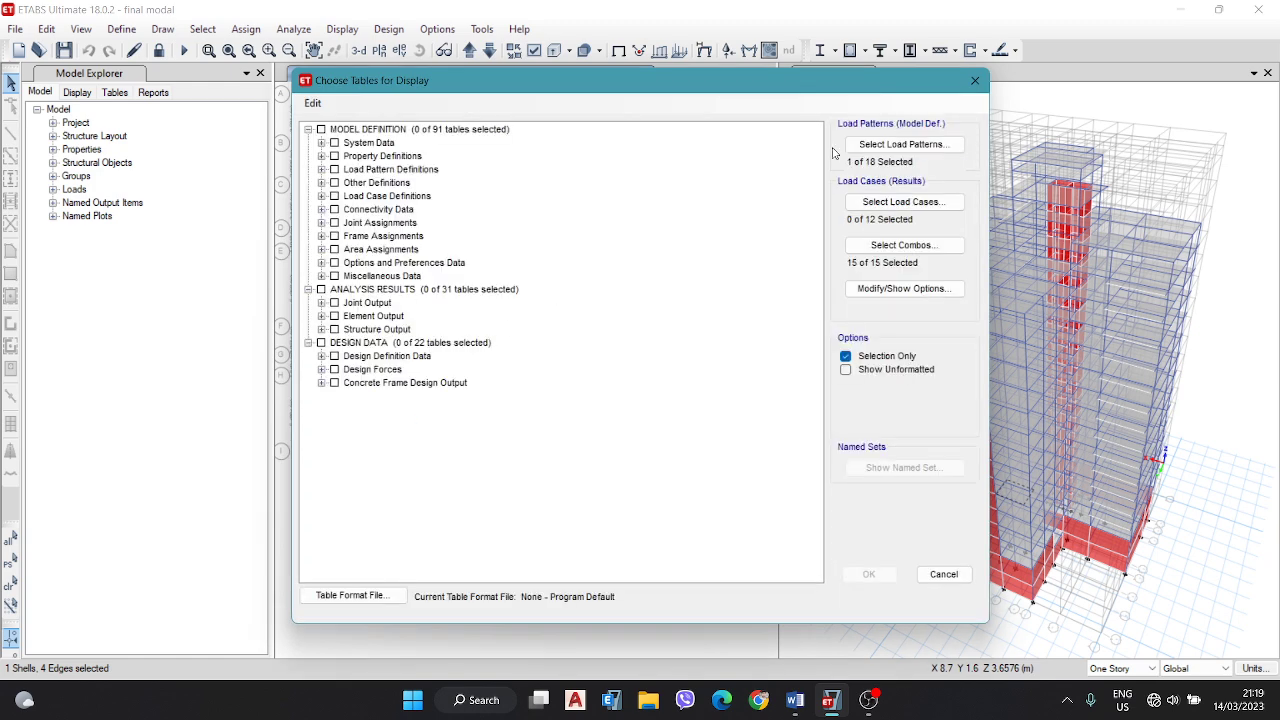
click(902, 144)
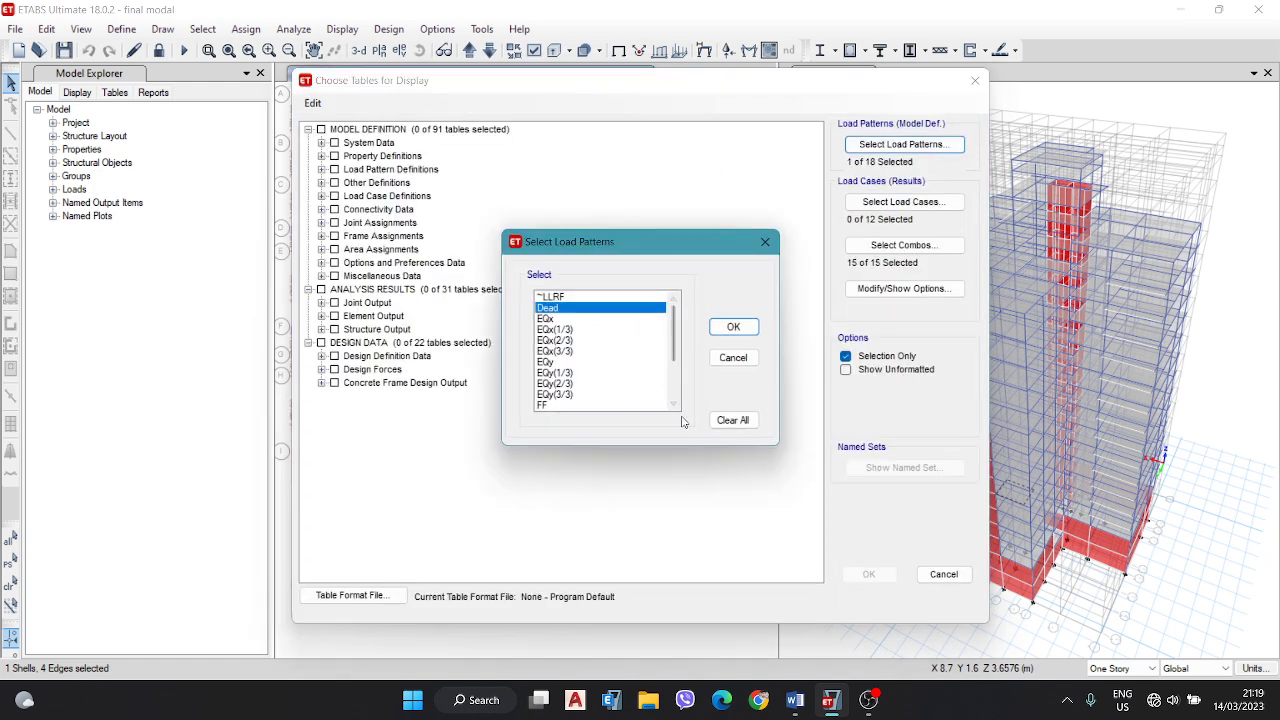
click(741, 422)
click(735, 328)
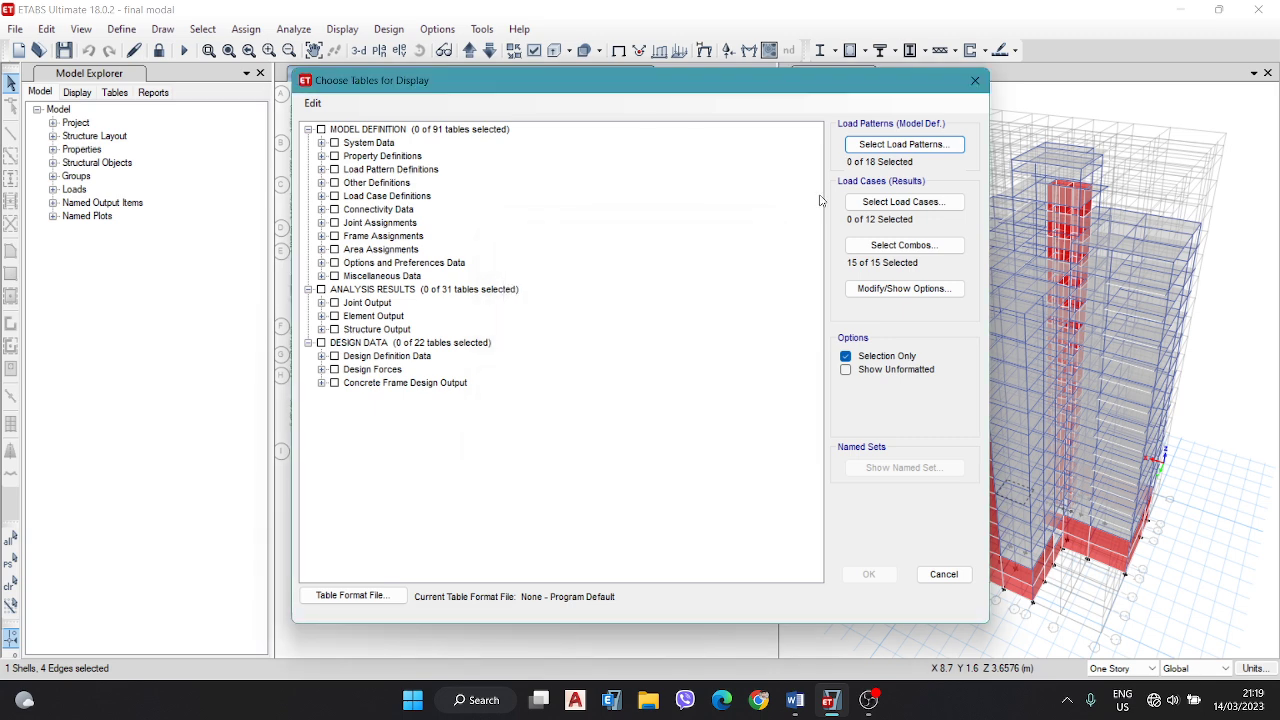
Step: Clear all load cases and select only the Envelope load combination for the table results
click(889, 204)
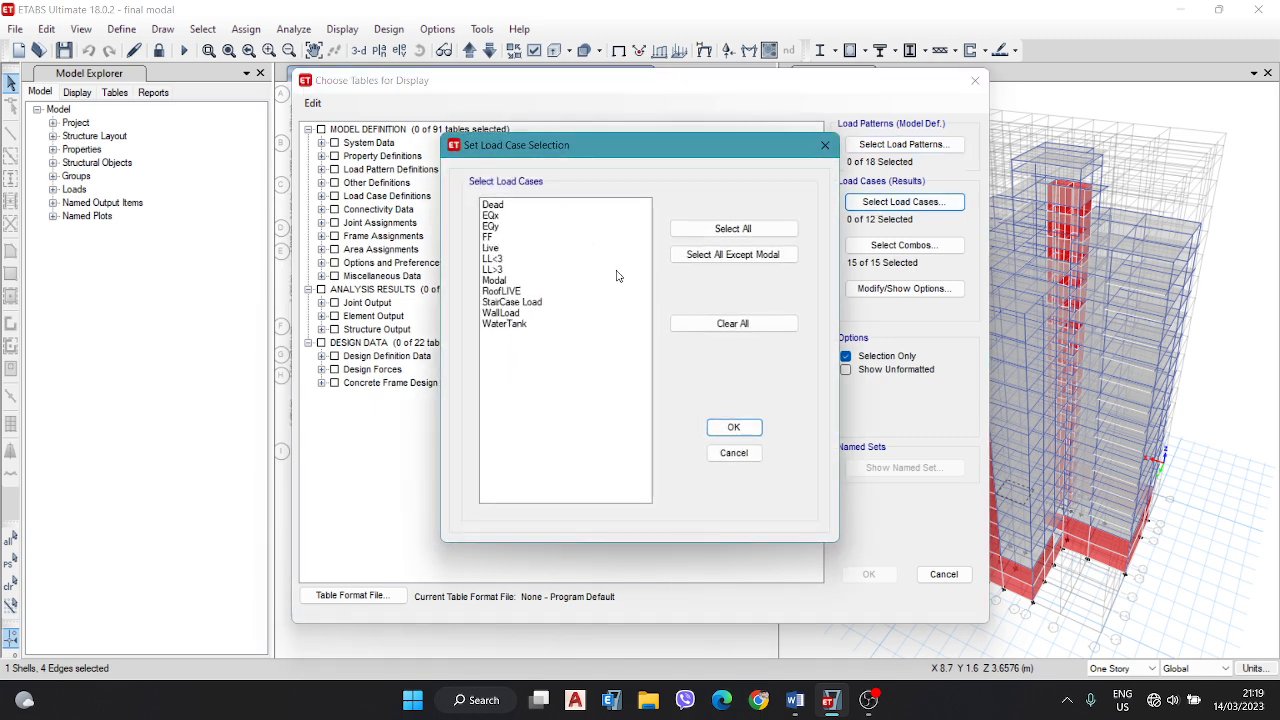
drag(503, 206, 511, 372)
click(733, 323)
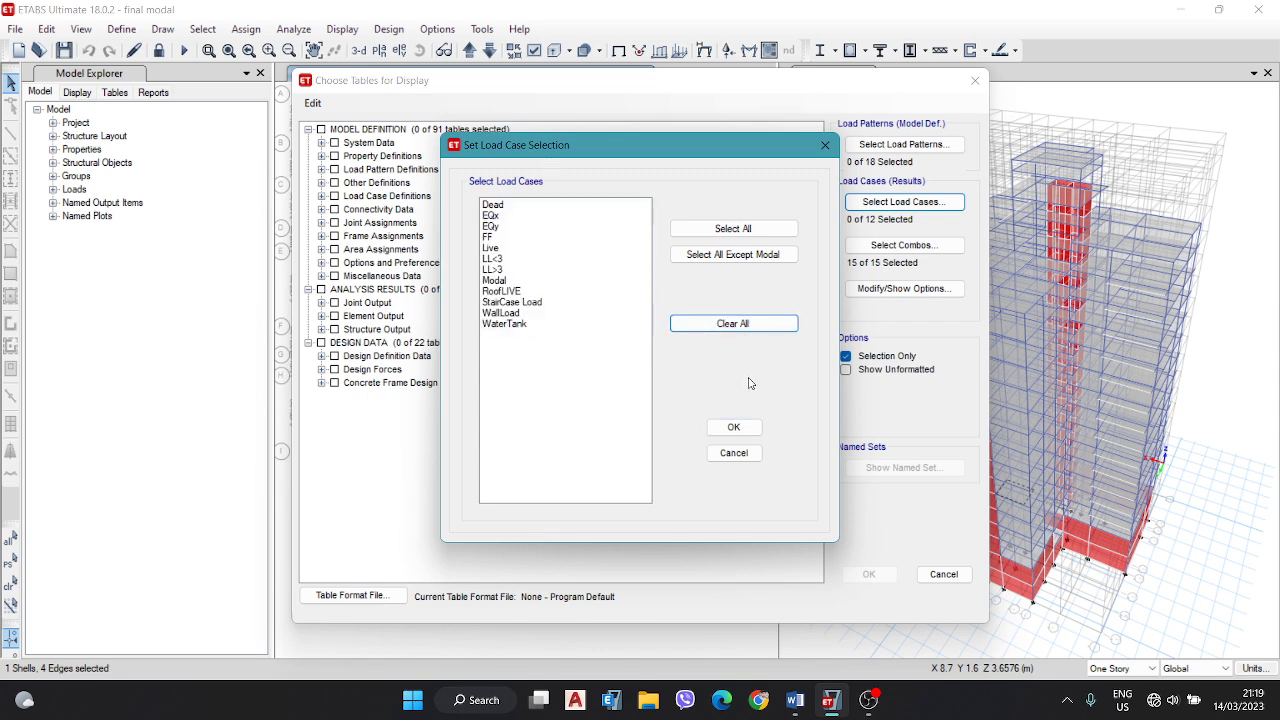
click(734, 427)
click(904, 245)
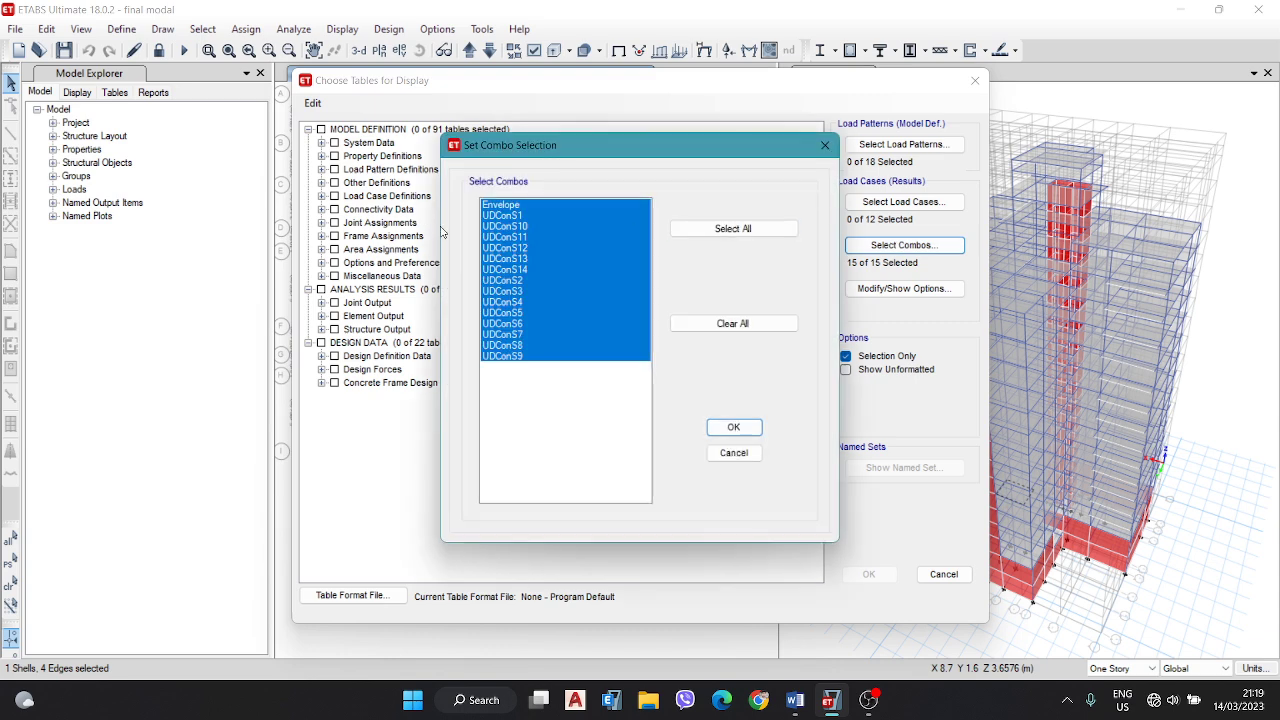
click(505, 207)
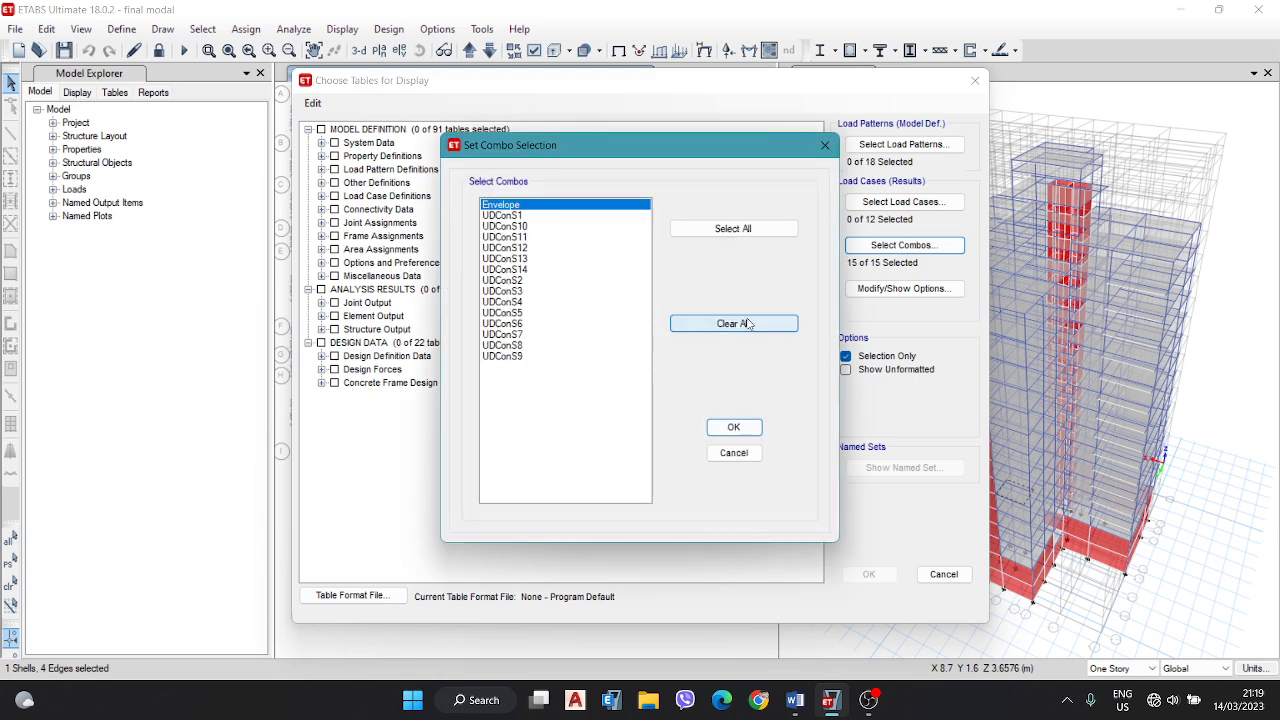
click(734, 427)
Step: Set the multistep static results in the table output options to Envelopes
click(904, 288)
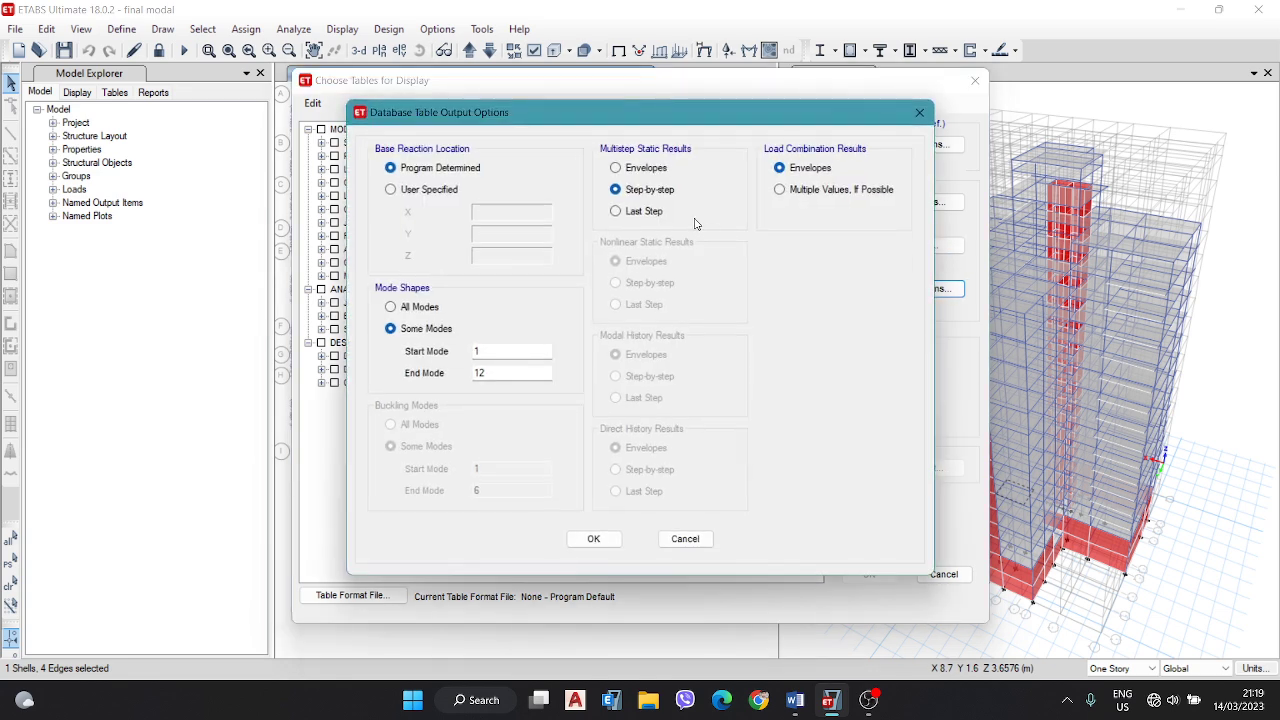
click(646, 168)
click(598, 538)
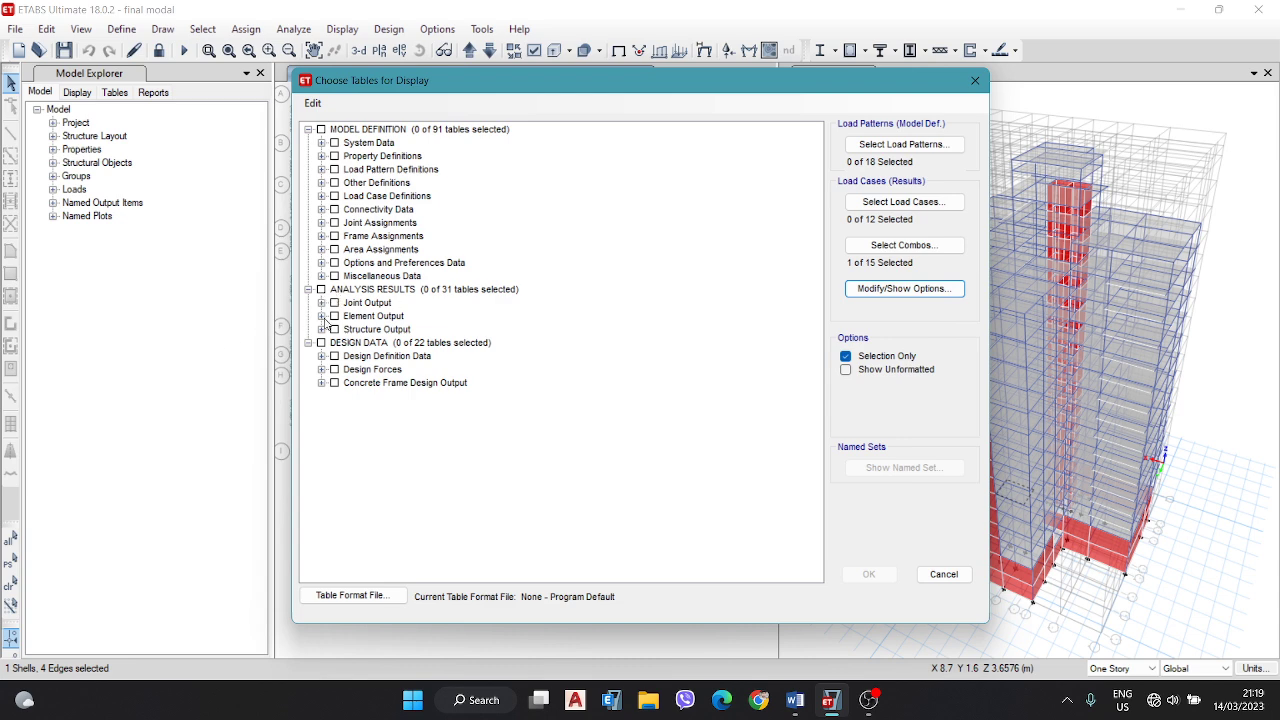
Step: Select the Element Forces - Beams table under the frame element output and display it
click(321, 316)
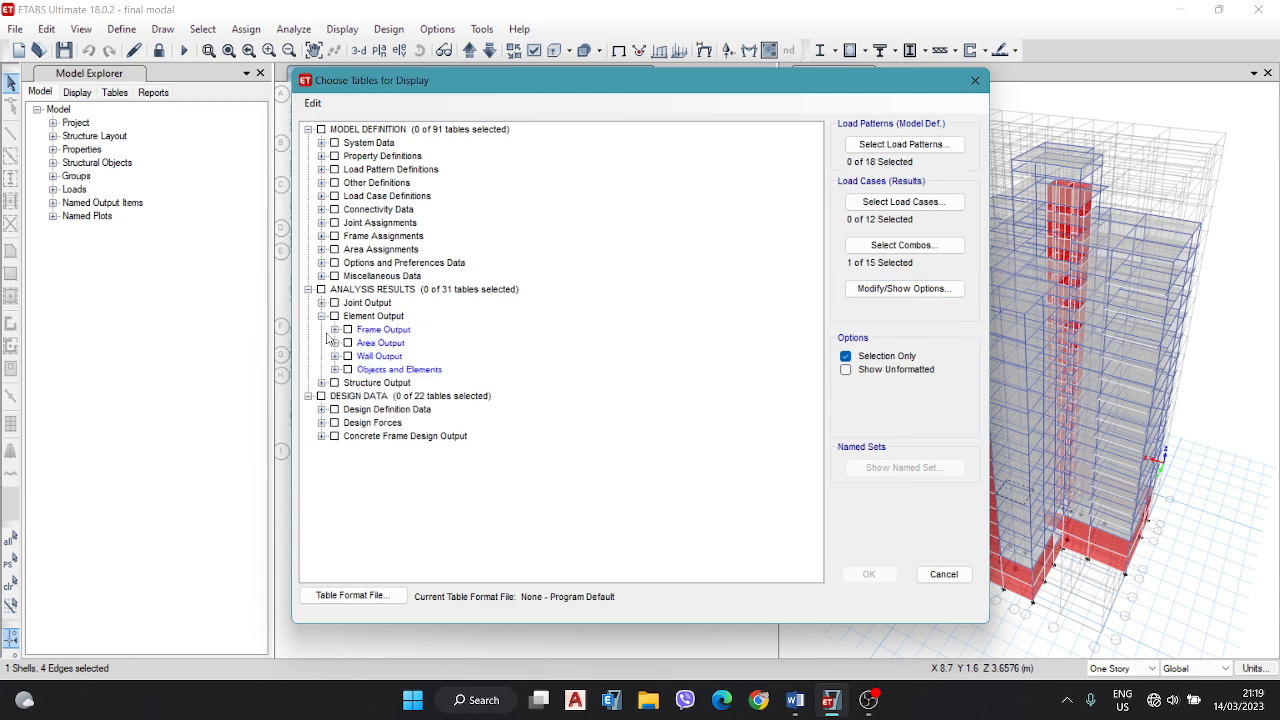
click(335, 330)
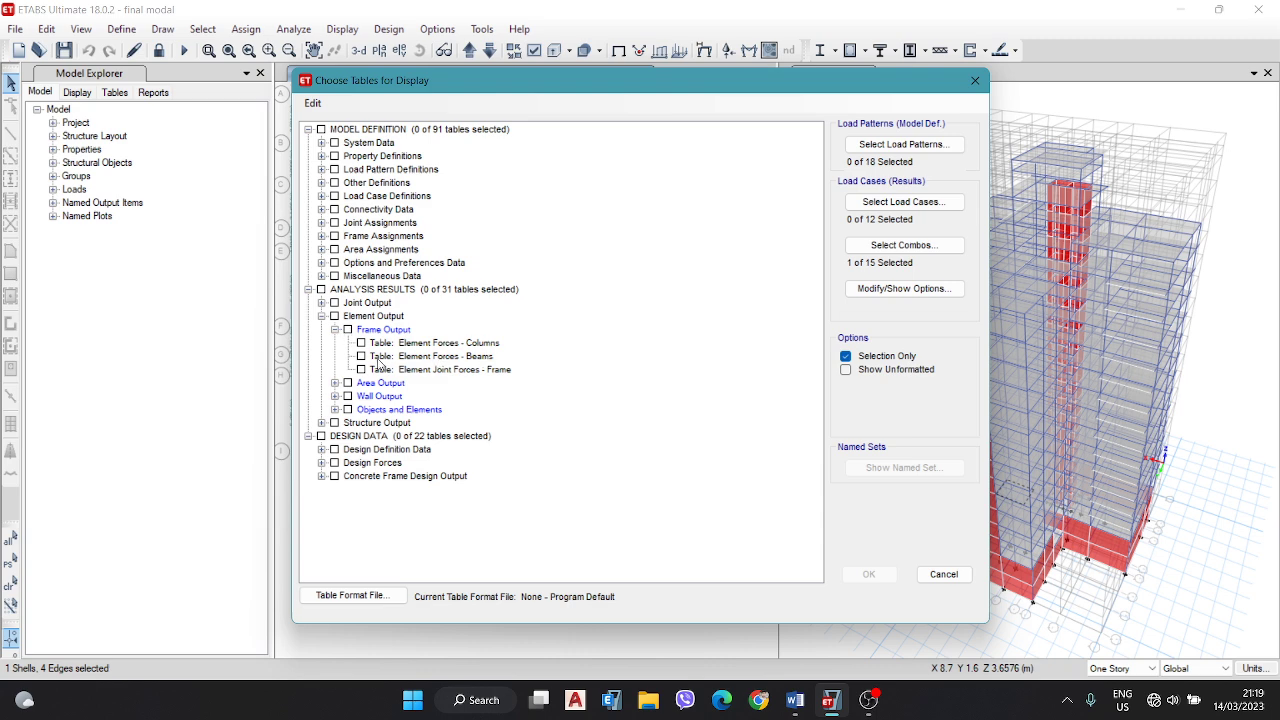
click(383, 358)
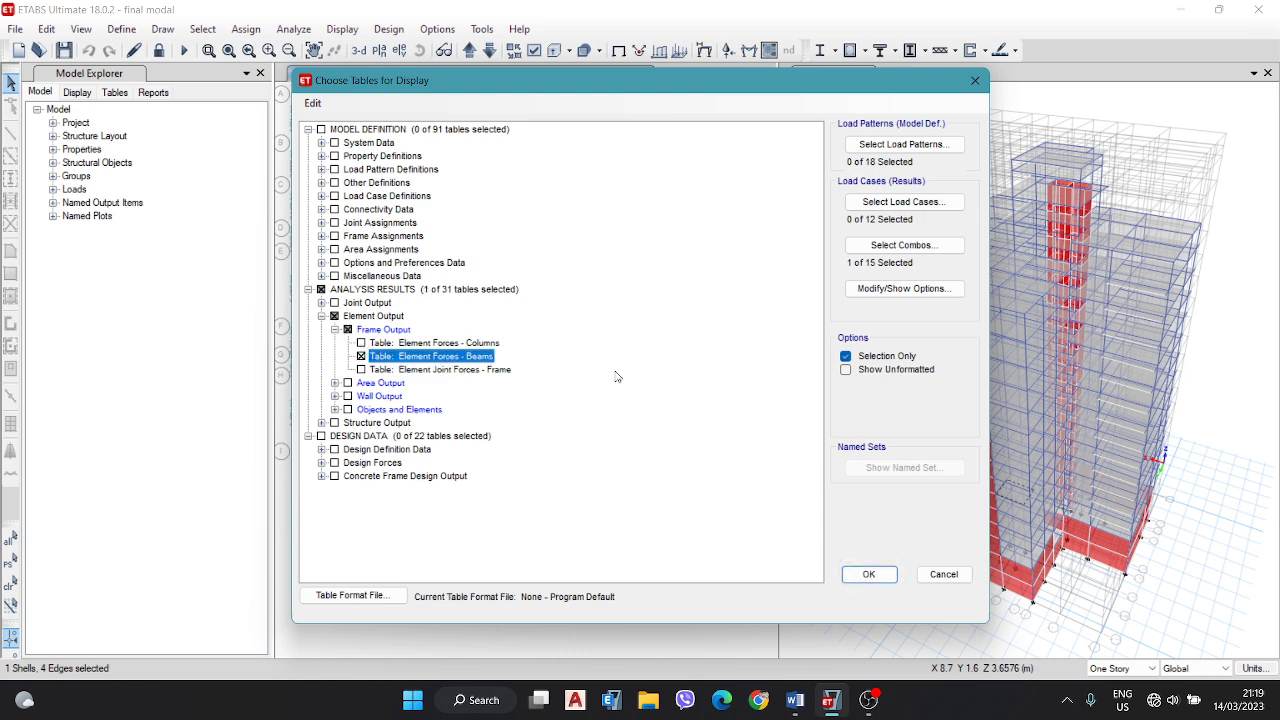
click(869, 576)
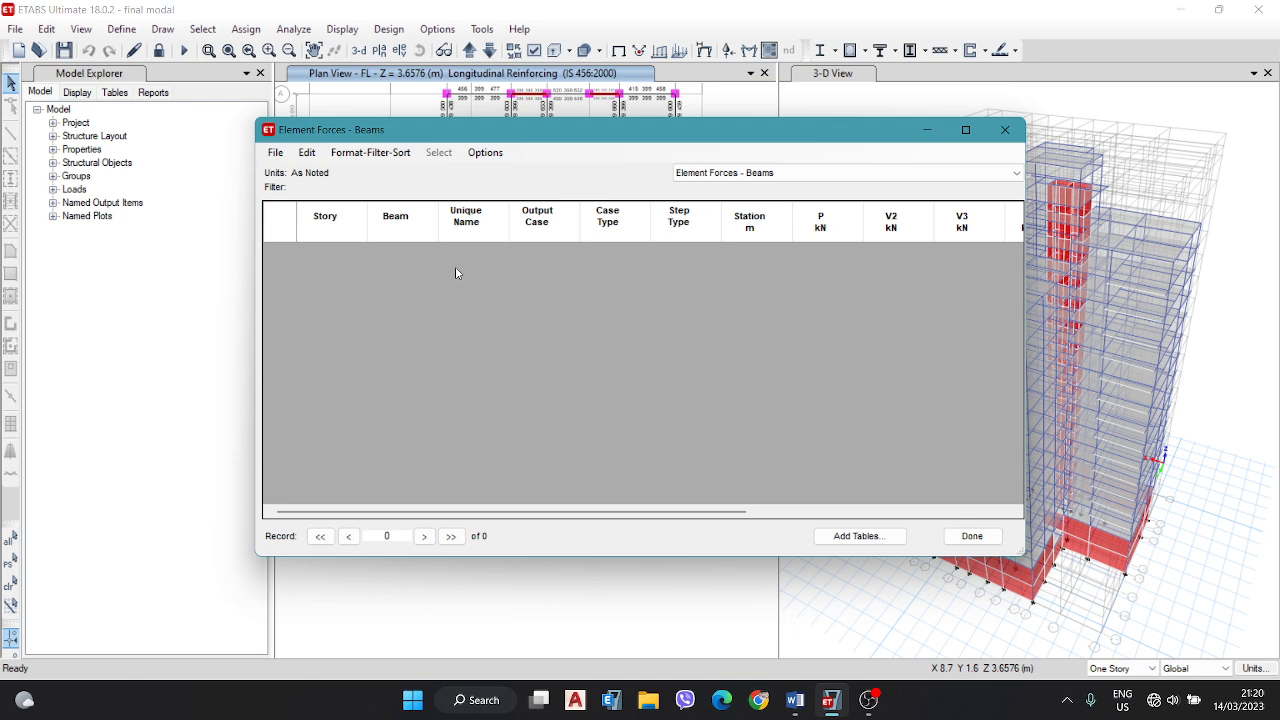
Step: Check the Element Forces - Beams table for records and close it
drag(582, 131, 602, 106)
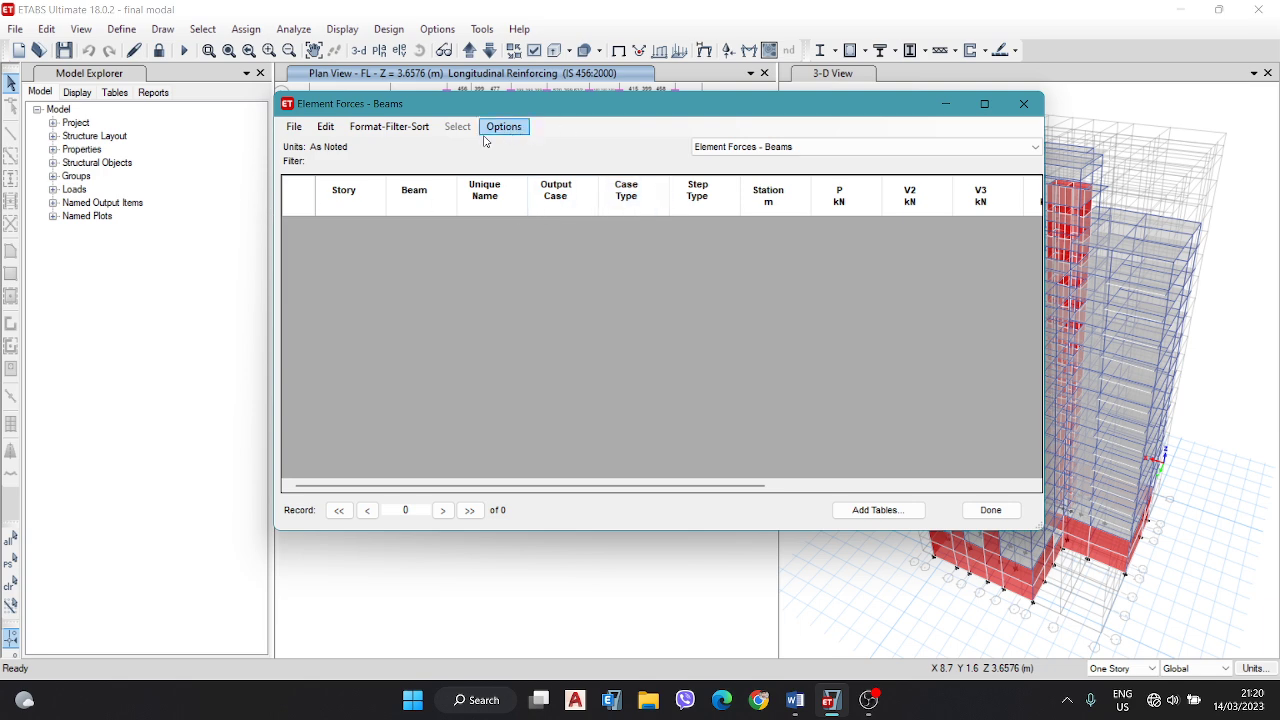
click(389, 126)
click(580, 135)
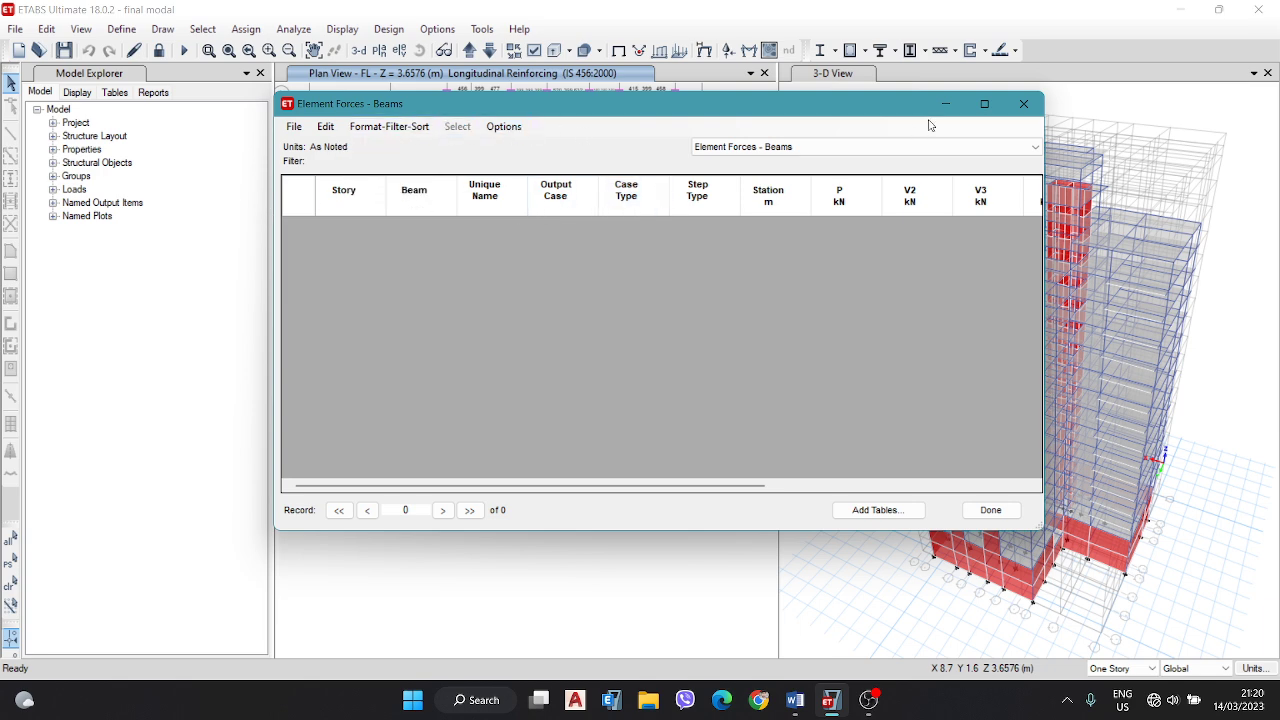
click(1023, 104)
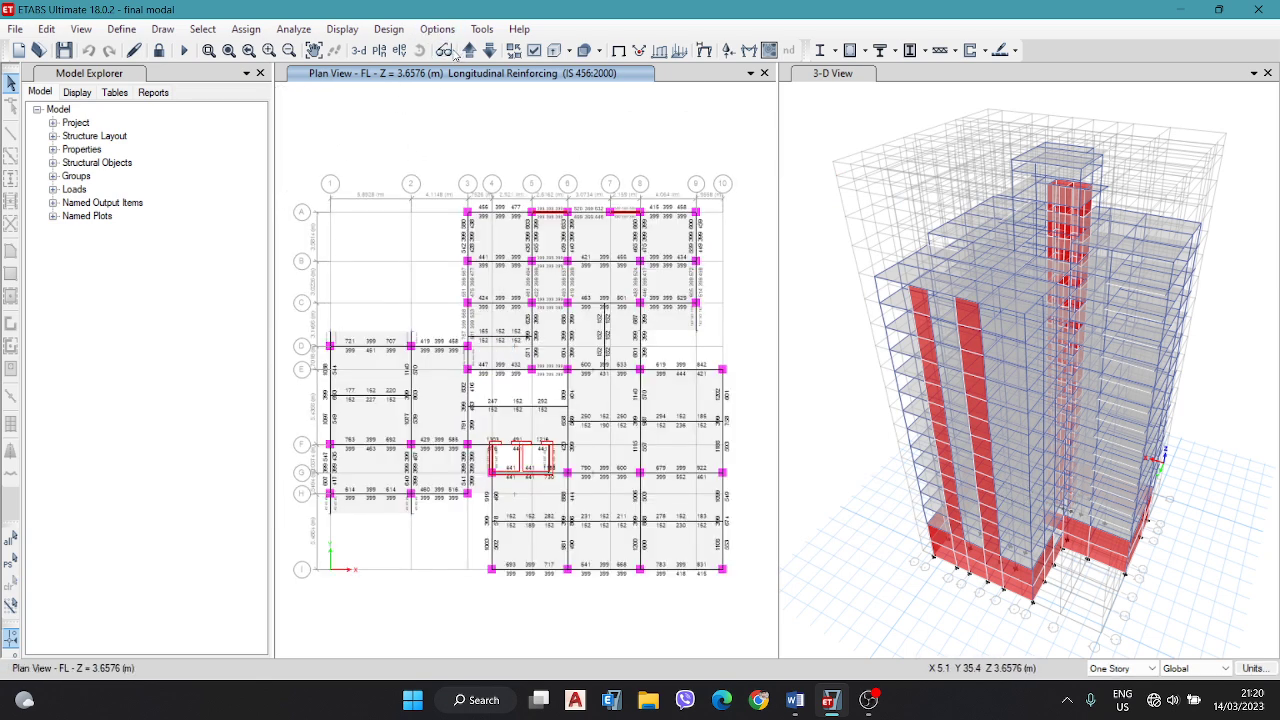
Step: Reopen the table selection, expand the frame output tables and accept Envelopes for multistep static and load combination results
click(342, 29)
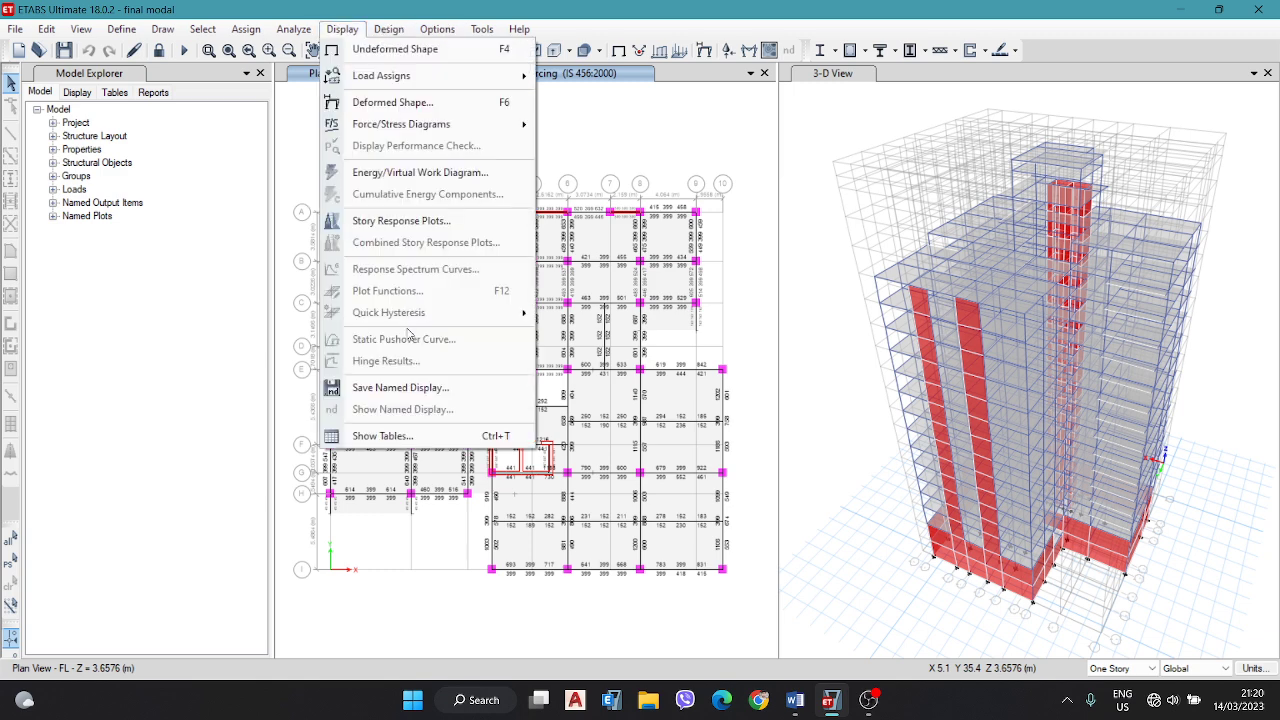
click(452, 438)
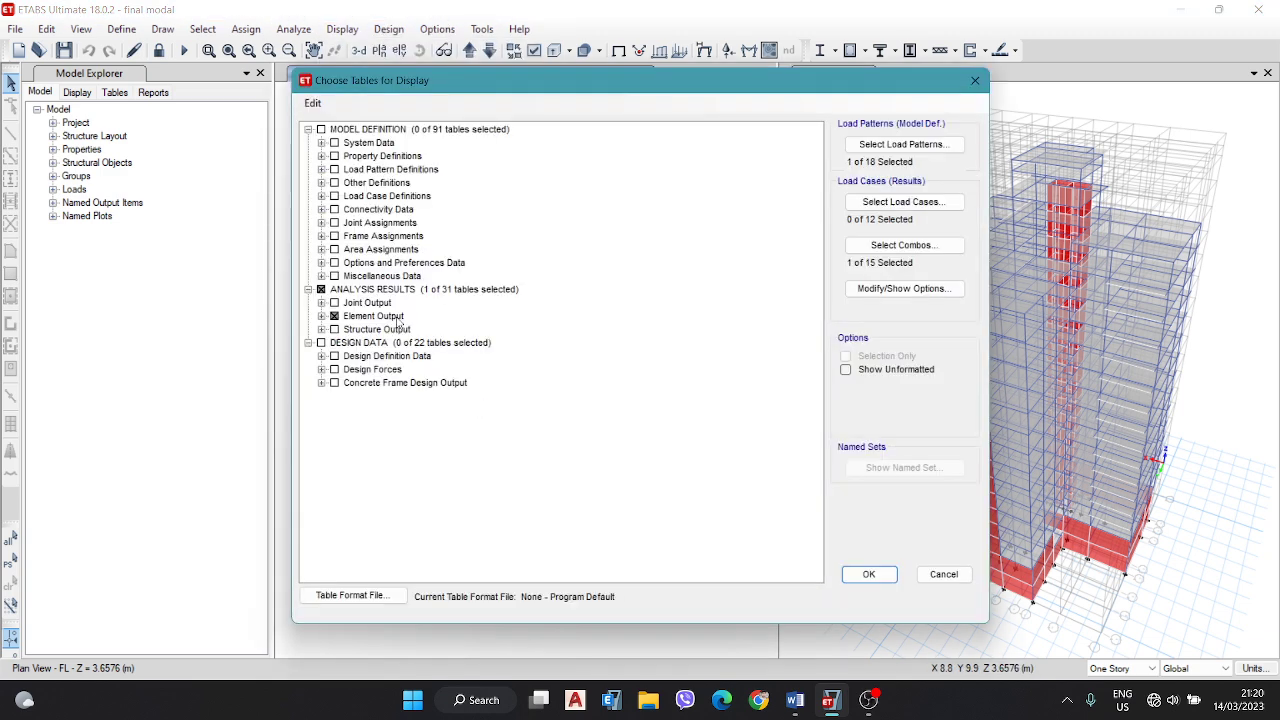
click(321, 316)
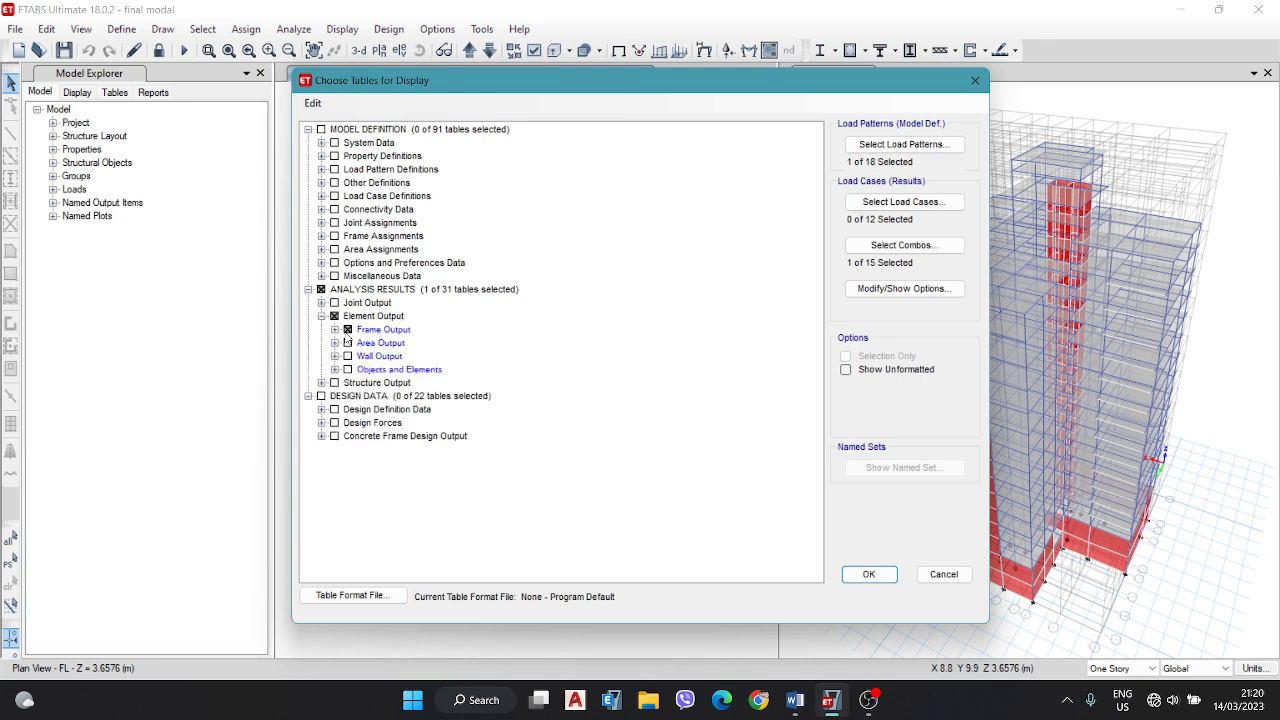
click(334, 329)
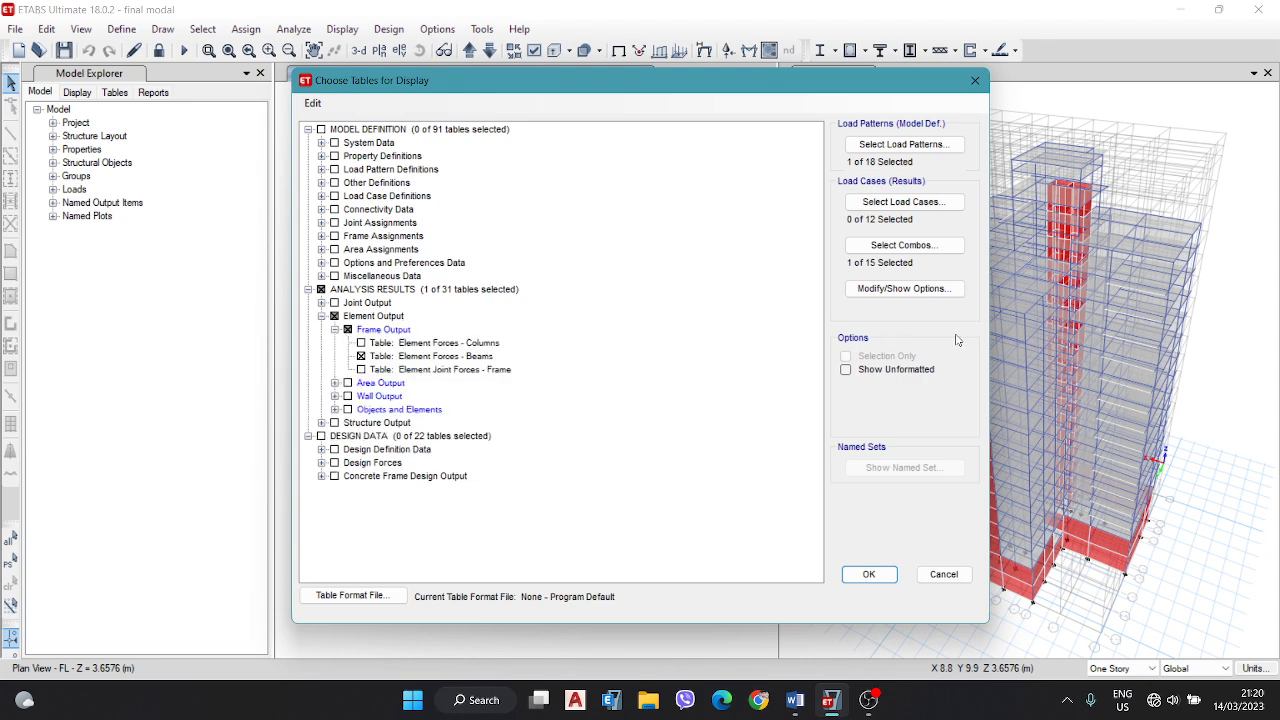
click(903, 289)
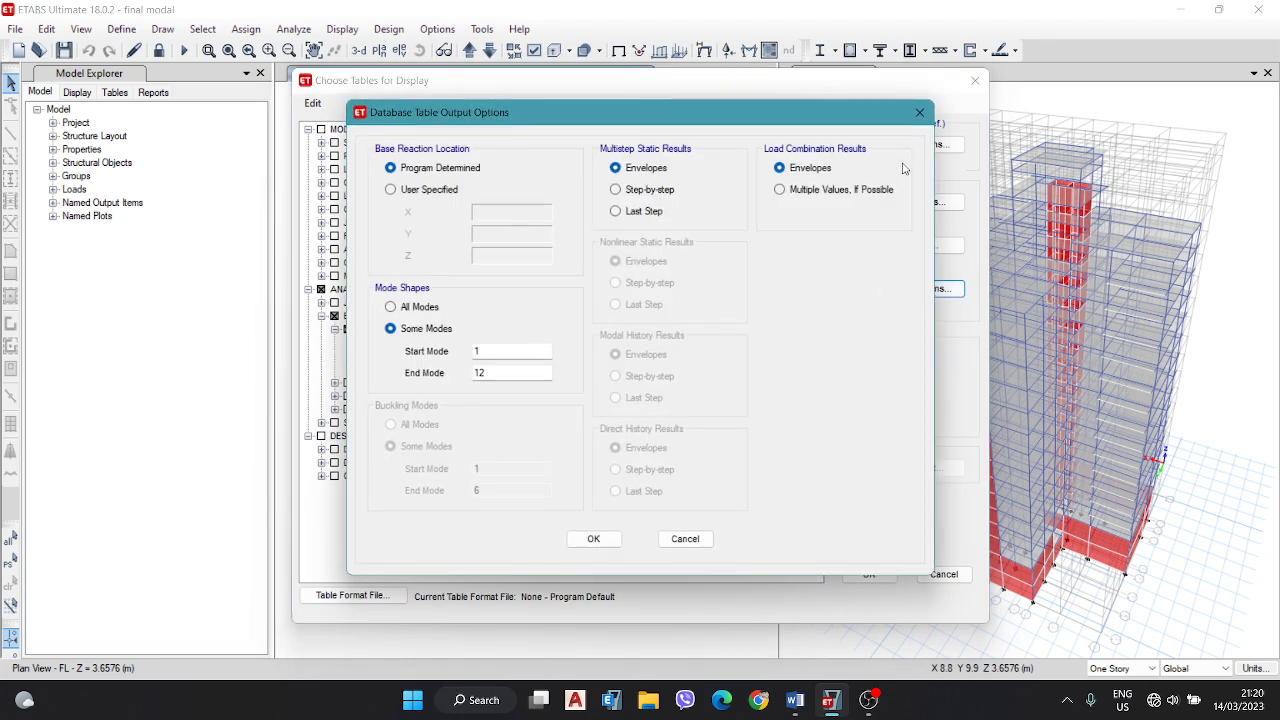
click(595, 538)
Step: Reselect the Envelope combination alone and display the Element Forces - Beams table for the whole model
click(901, 246)
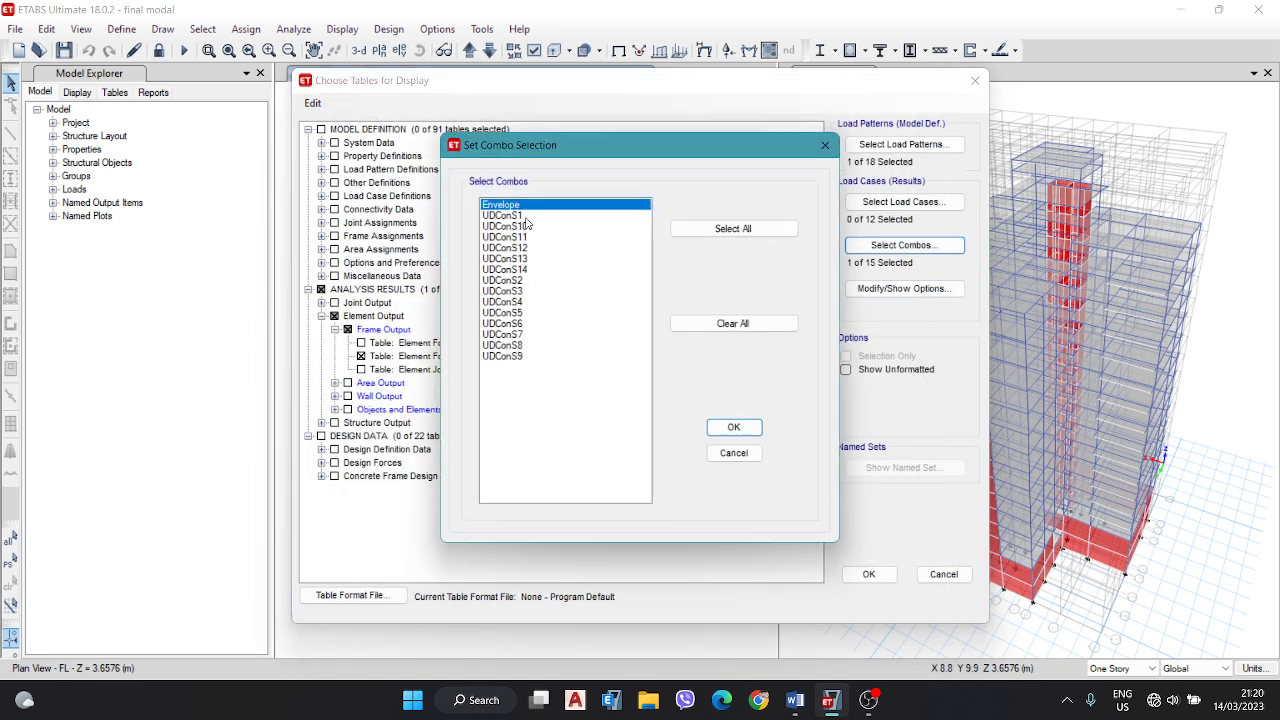
click(540, 251)
click(540, 204)
click(753, 428)
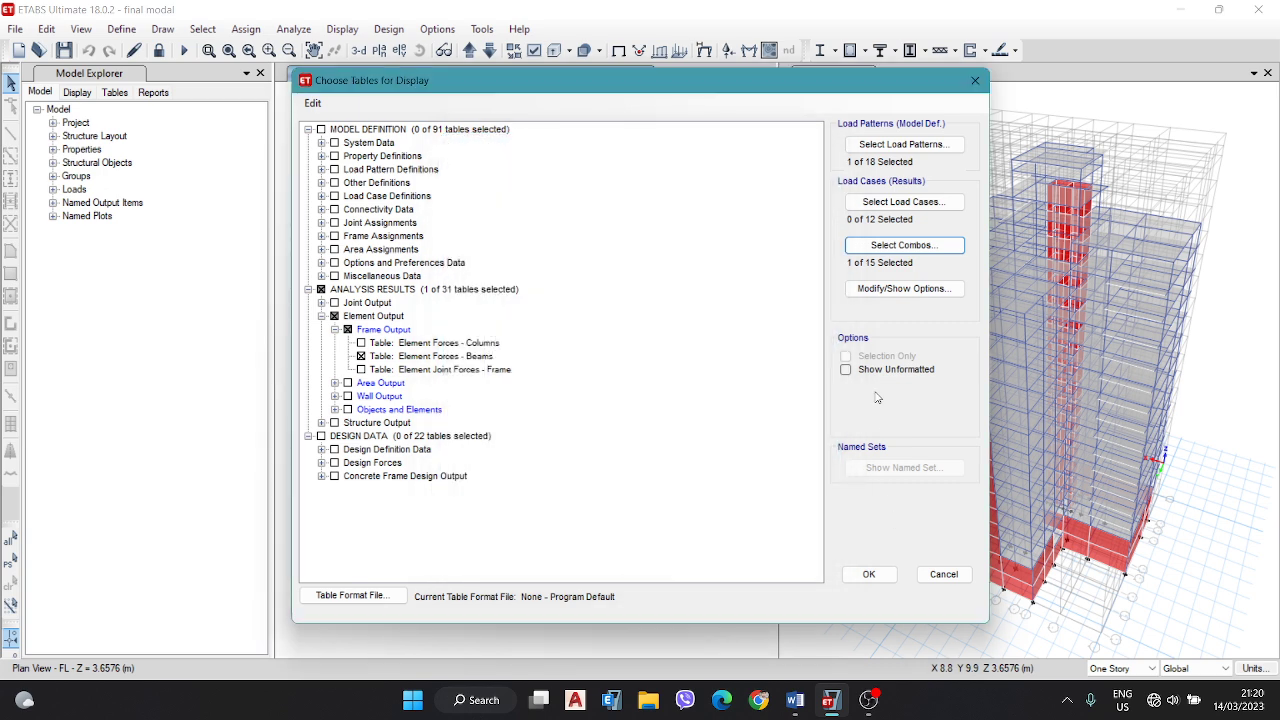
click(869, 575)
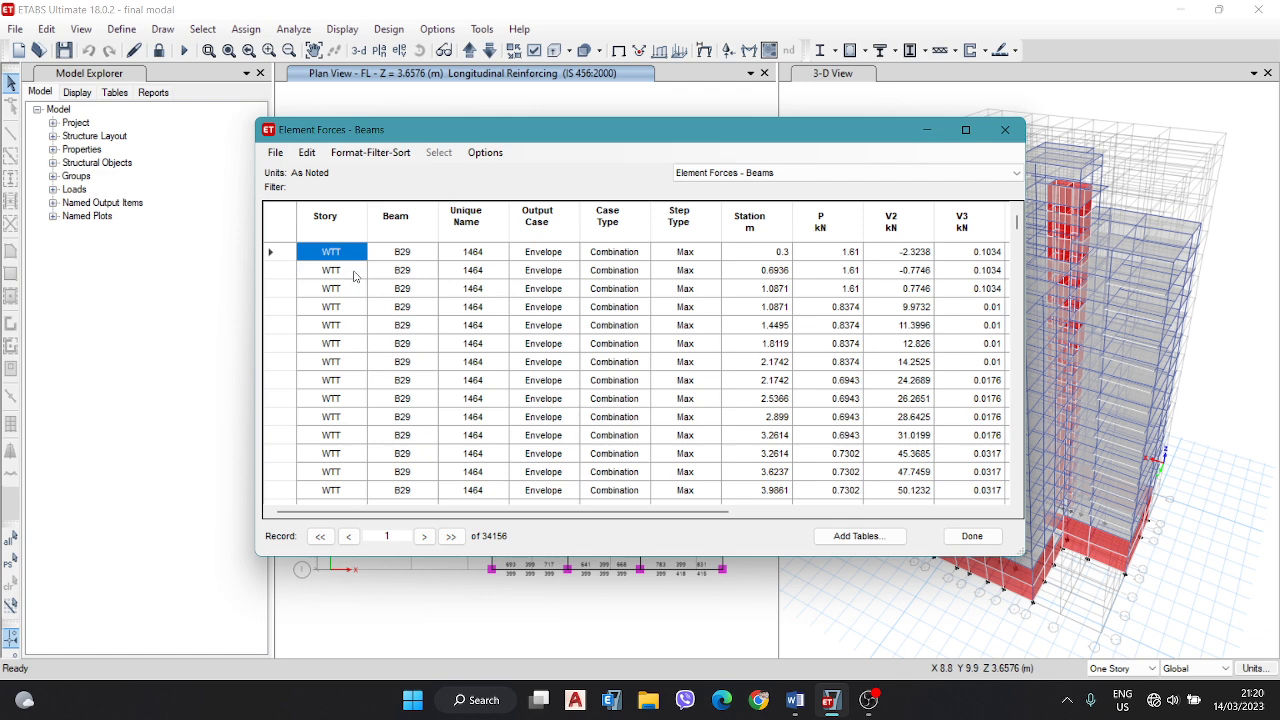
Step: Examine the envelope beam forces by story, station and element, including the shear, torsion and moment columns
scroll(402, 262, down, 6)
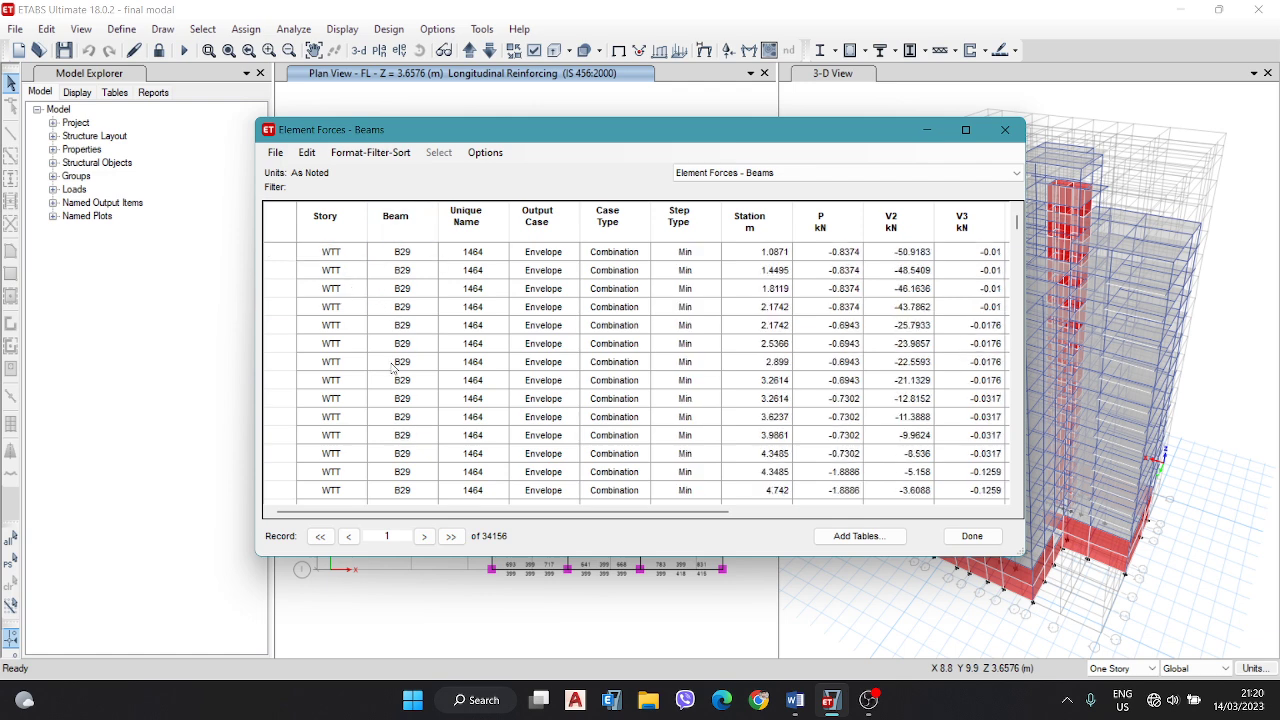
scroll(400, 318, down, 15)
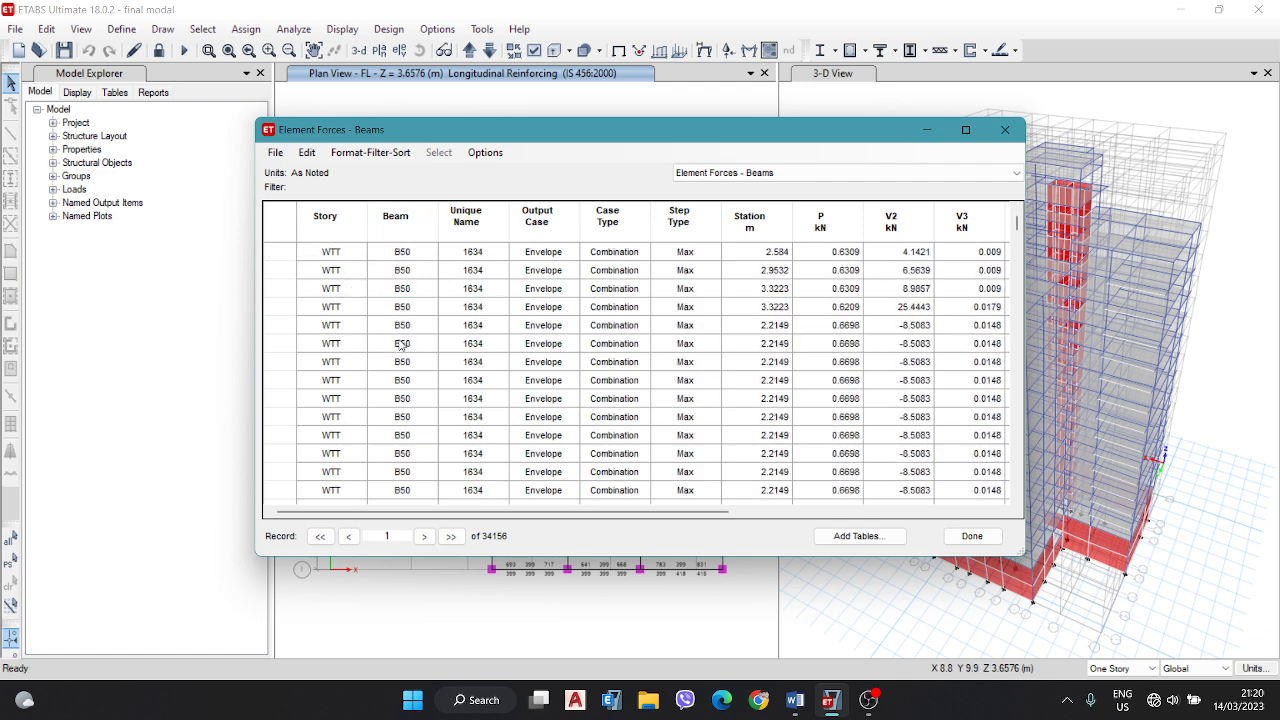
scroll(398, 344, down, 15)
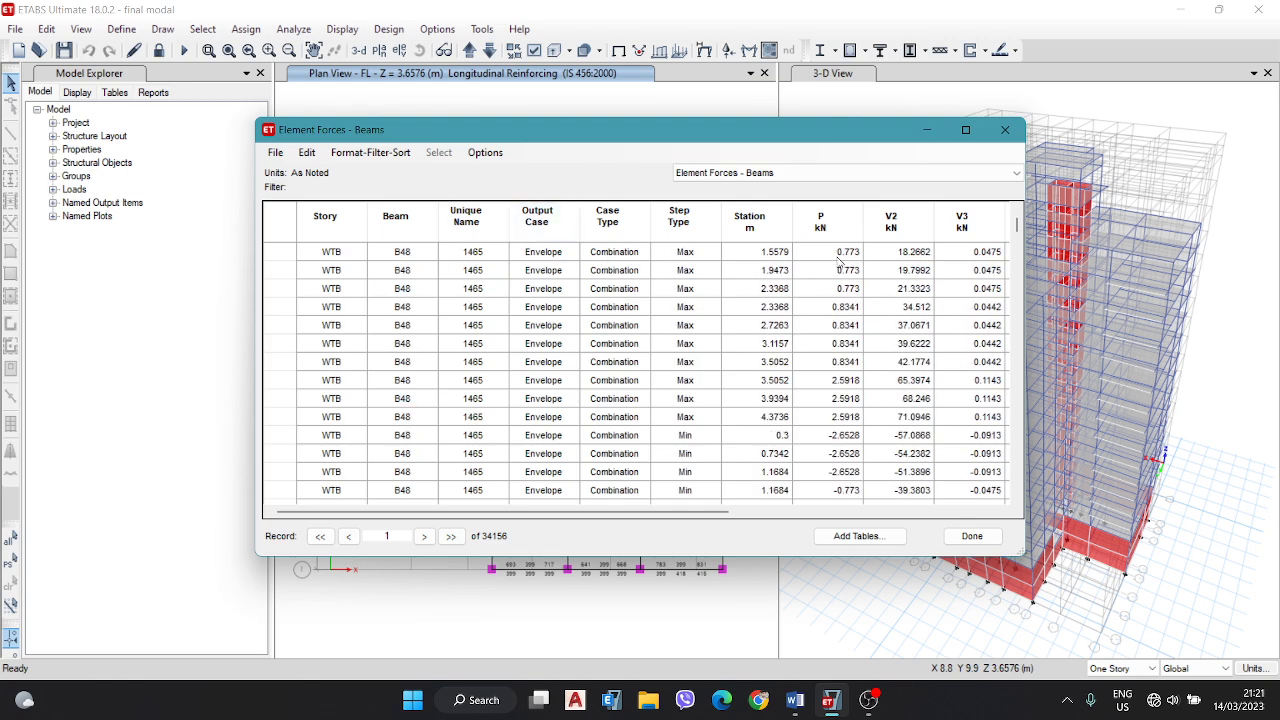
drag(687, 512, 978, 512)
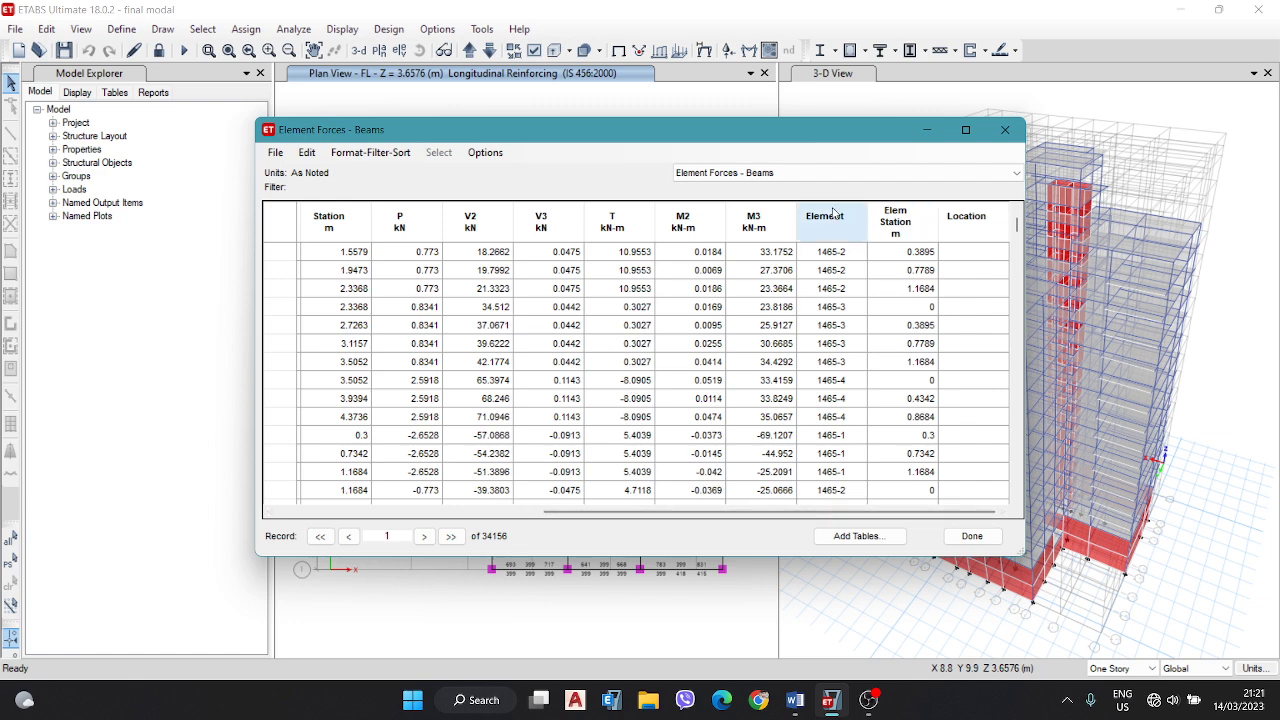
click(413, 151)
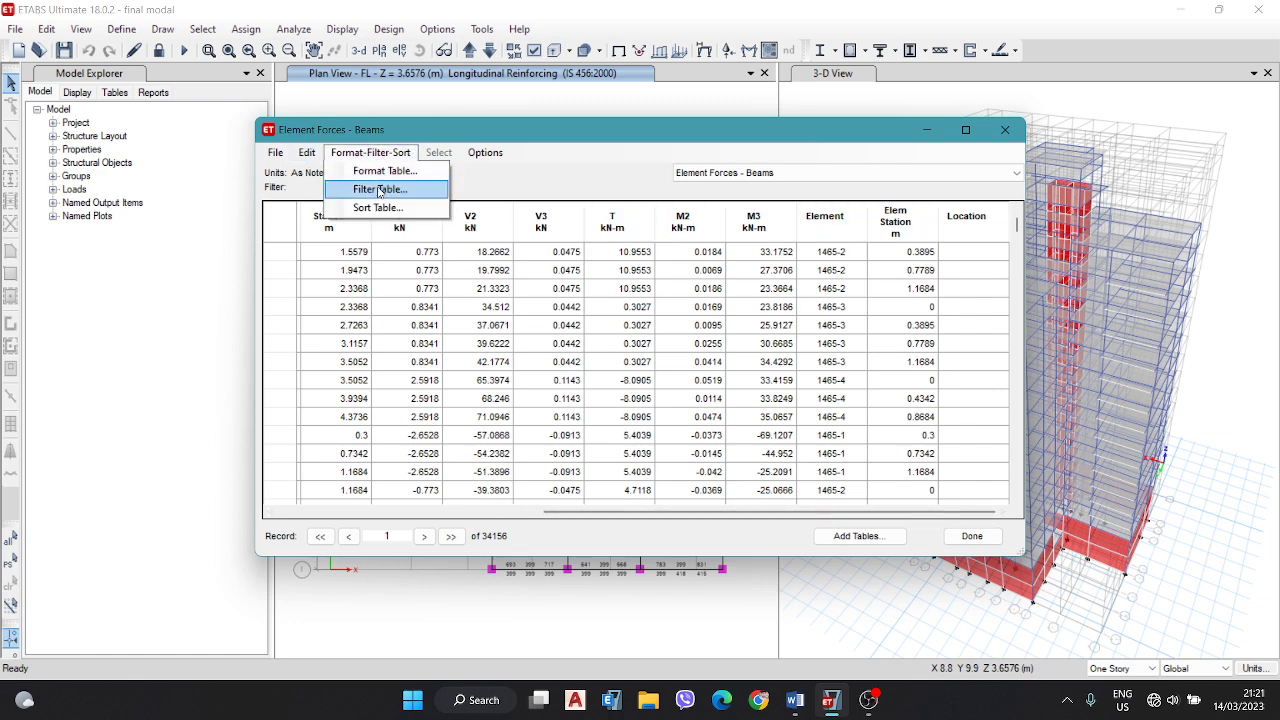
click(540, 189)
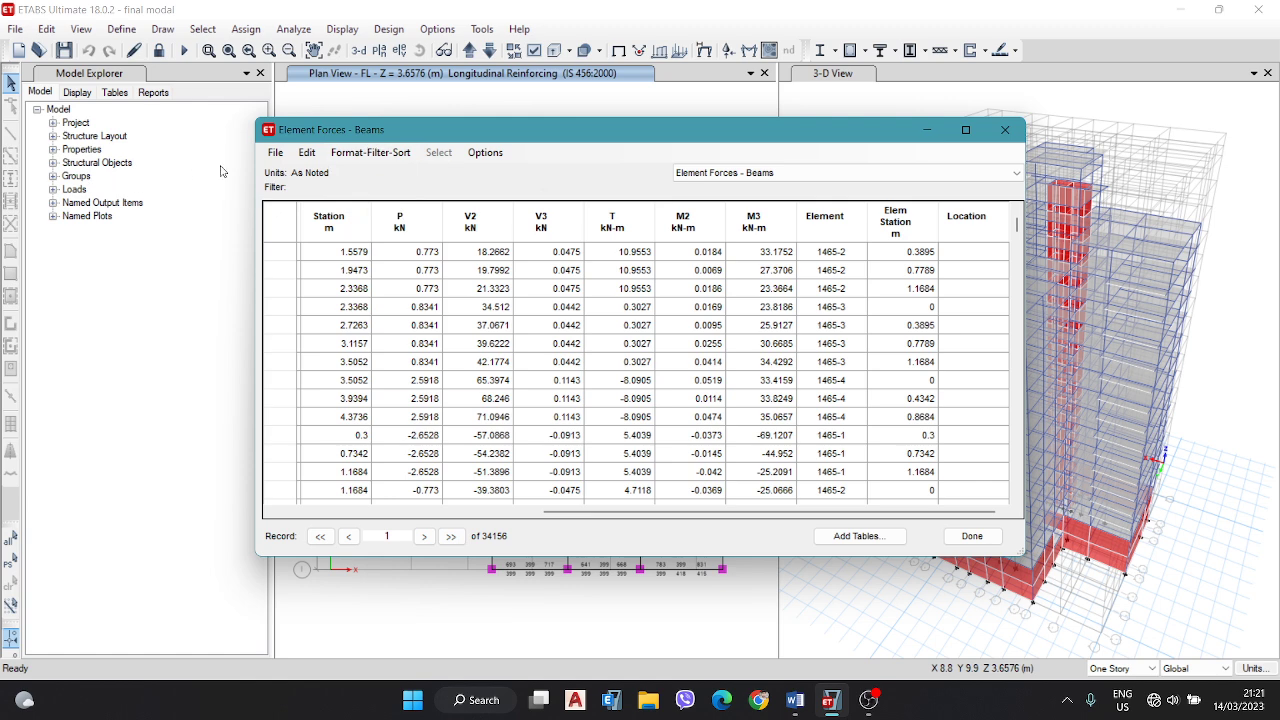
Step: Export all tables to Excel, switch to the exported workbook, dismiss the activation notice and maximize the window
click(275, 152)
mouse_move(384, 229)
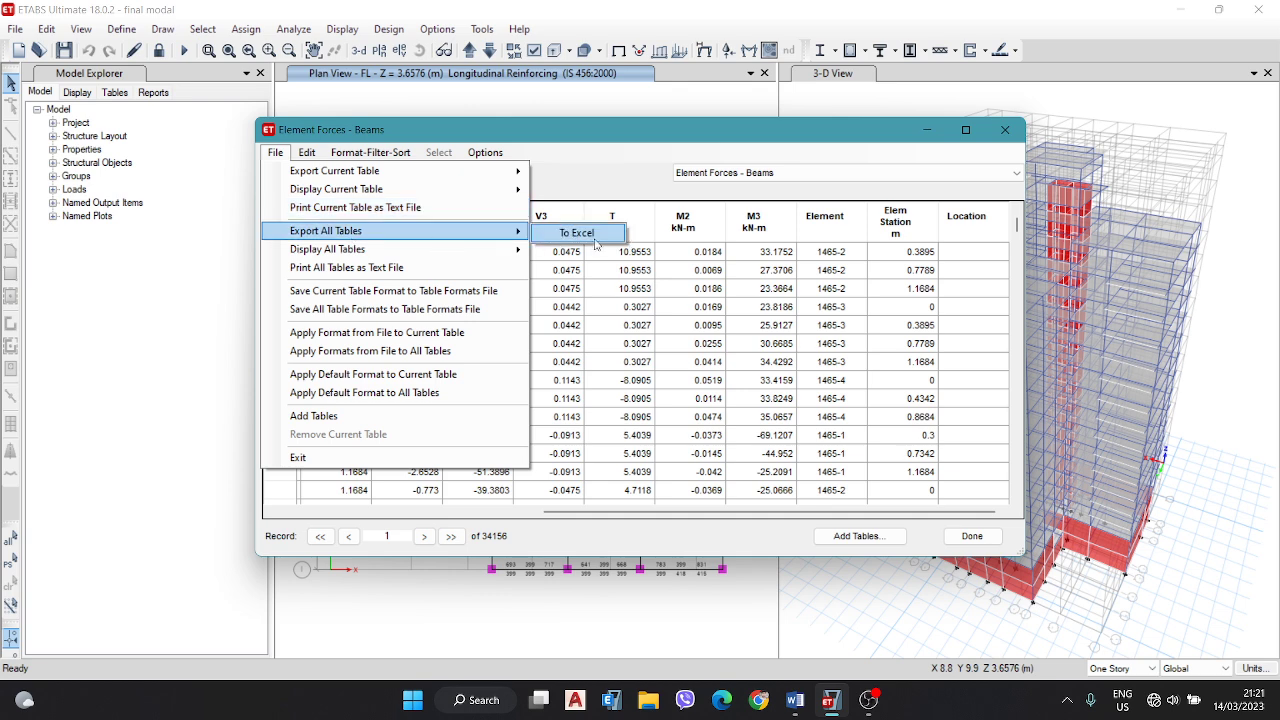
click(577, 232)
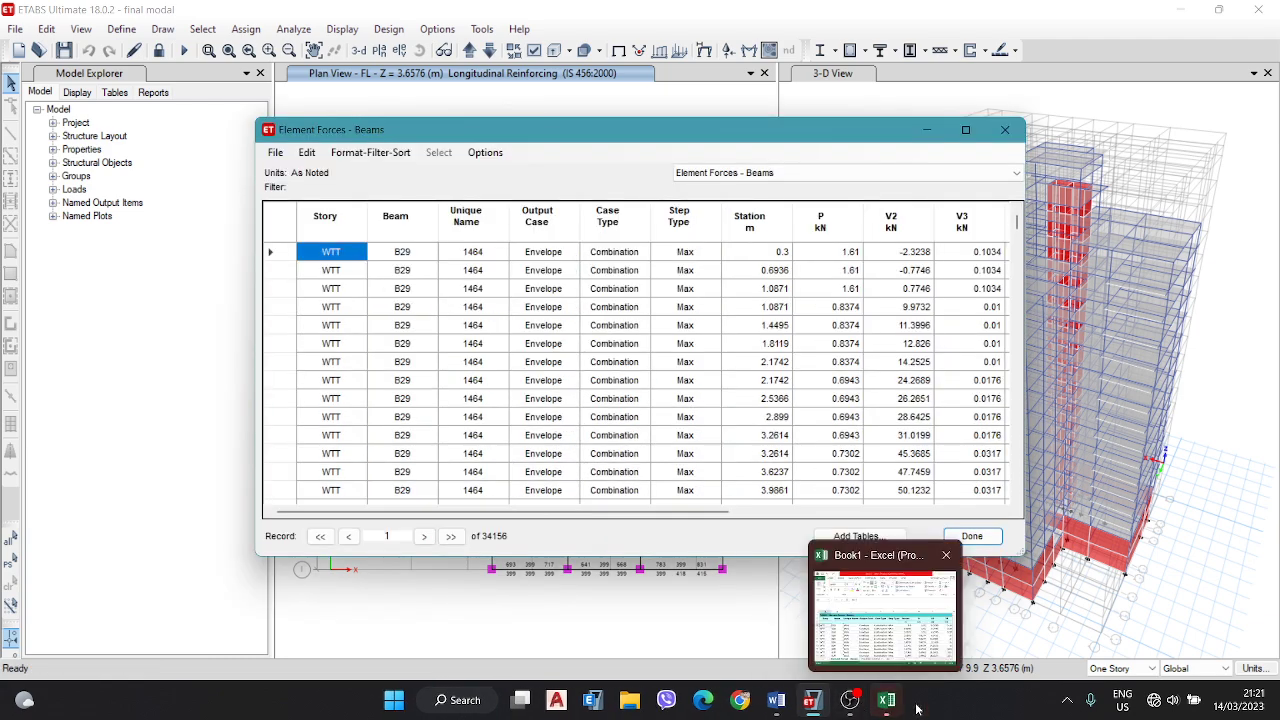
click(886, 700)
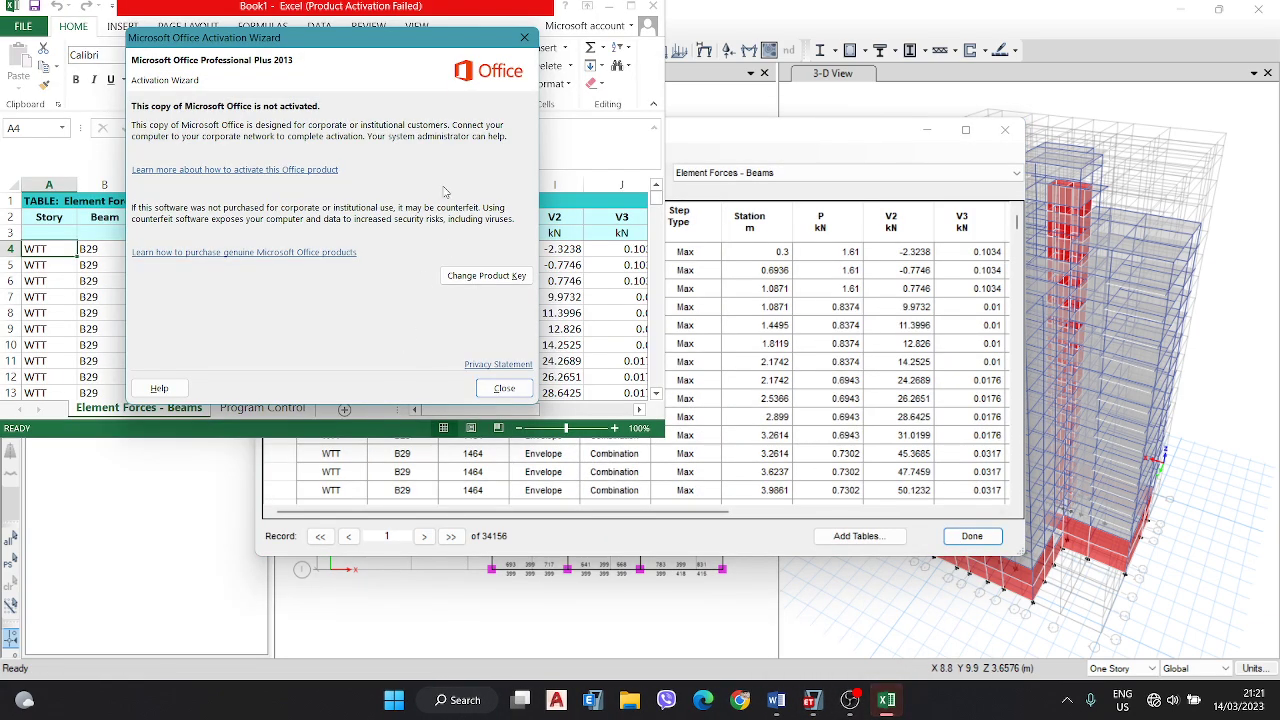
click(506, 390)
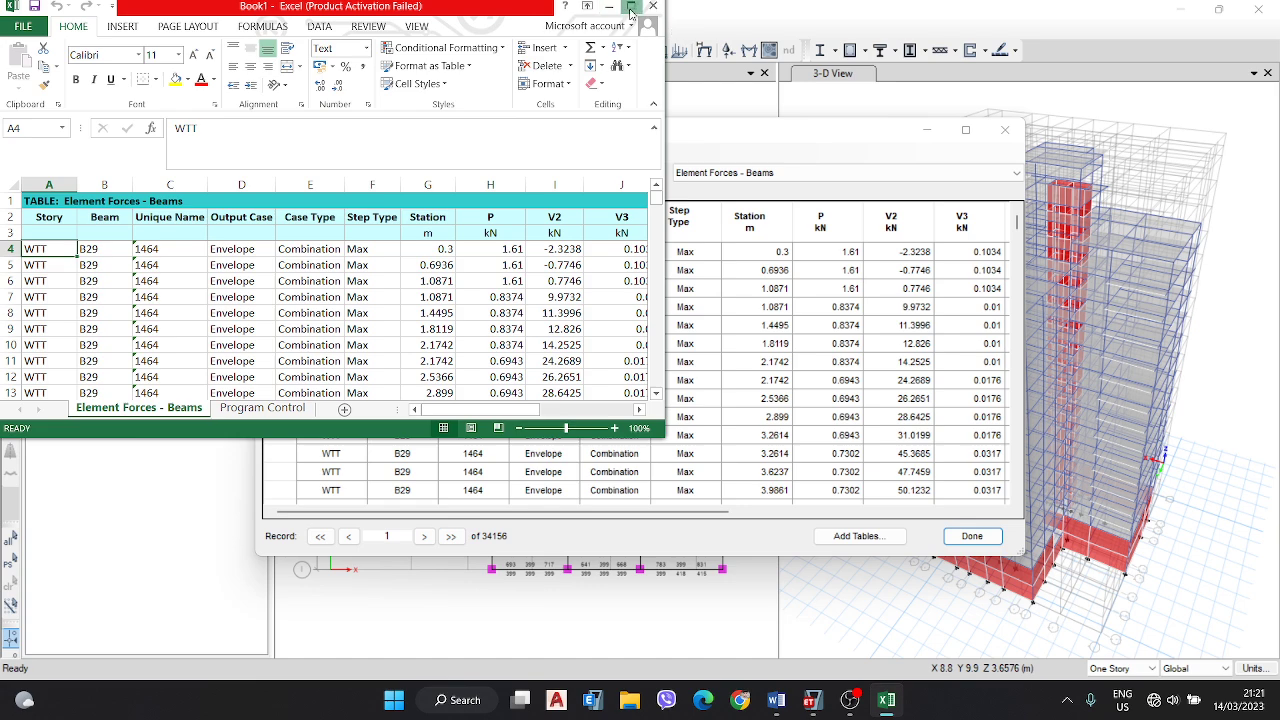
click(631, 7)
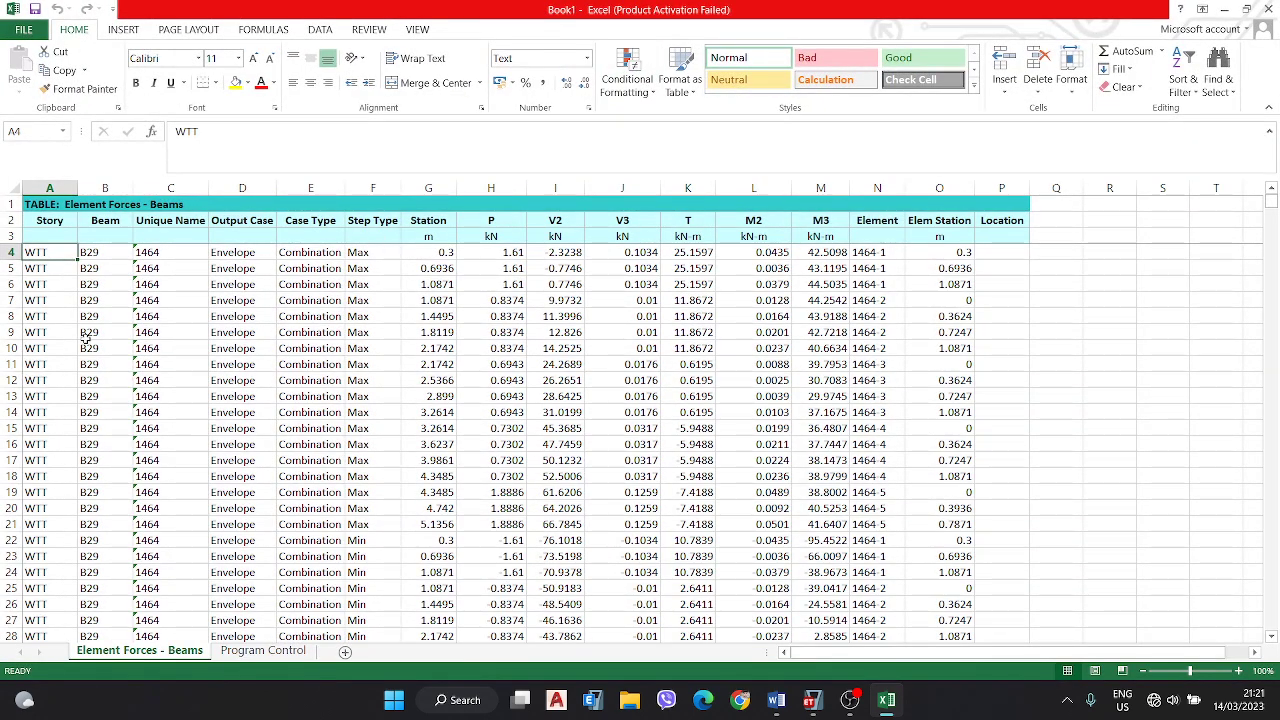
Step: Check the exported beam force rows and add filters to the header row 2 of the Element Forces - Beams sheet
scroll(116, 349, down, 5)
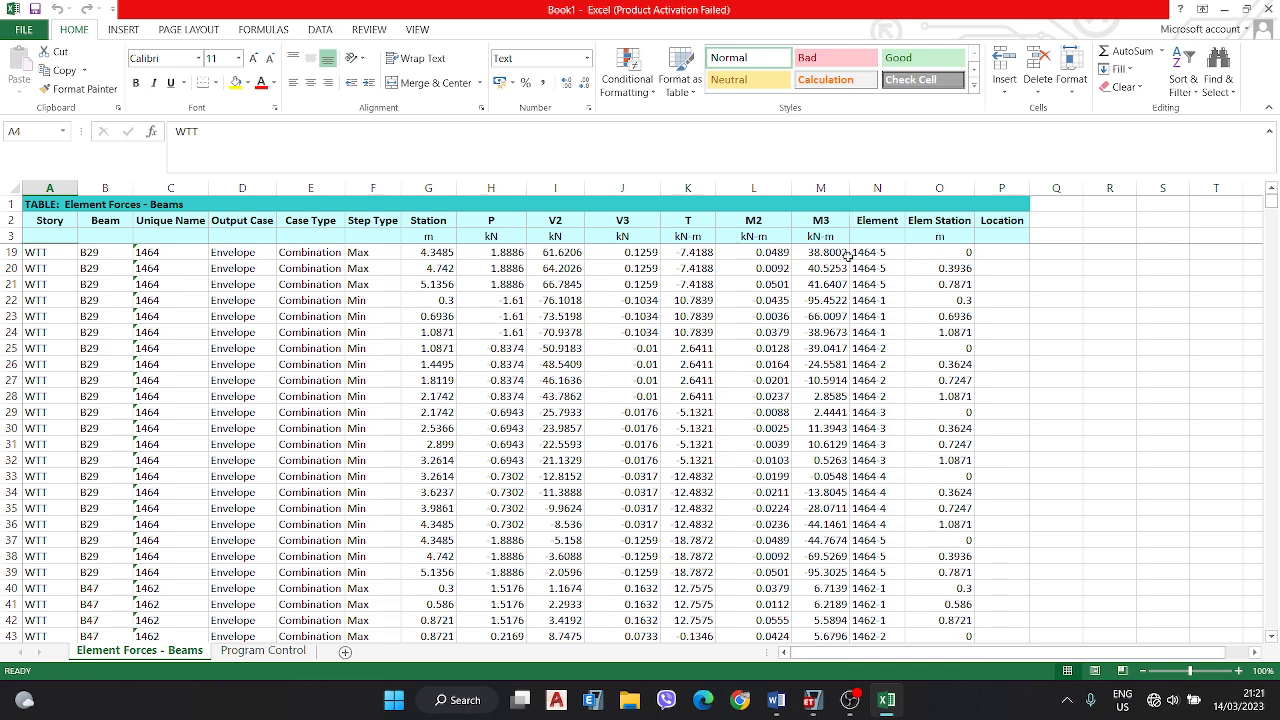
drag(824, 204, 820, 268)
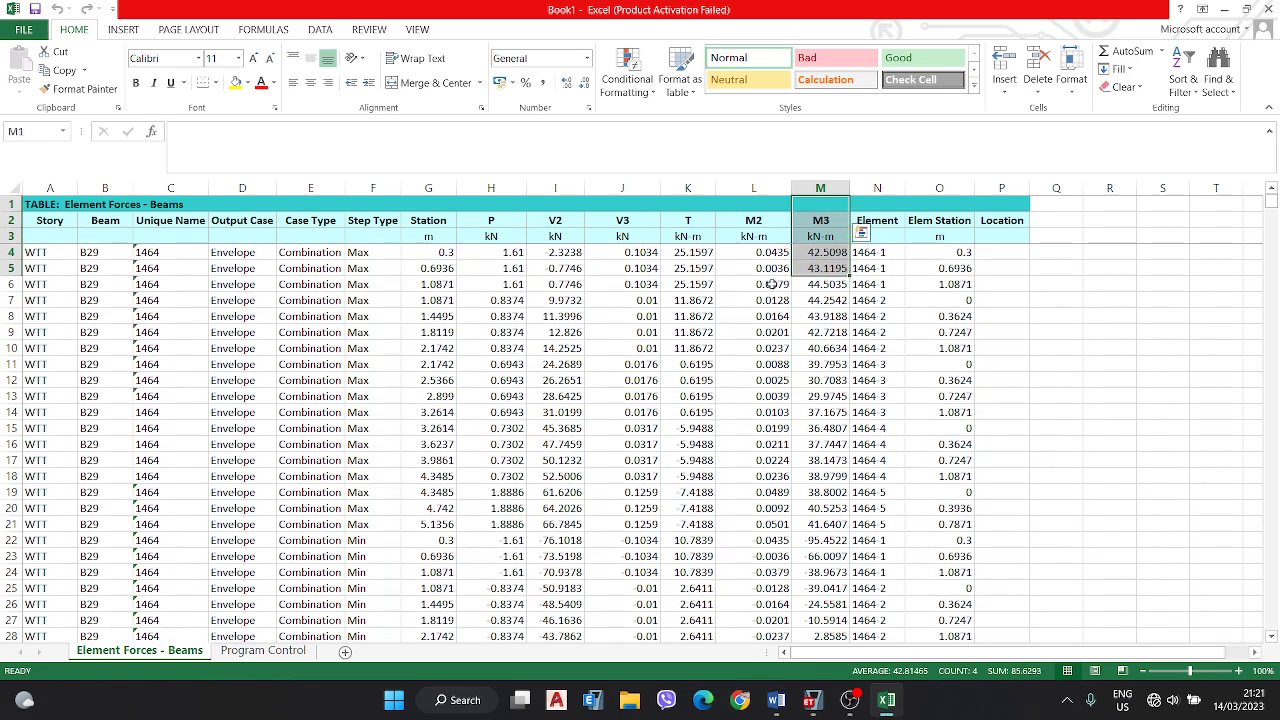
click(105, 268)
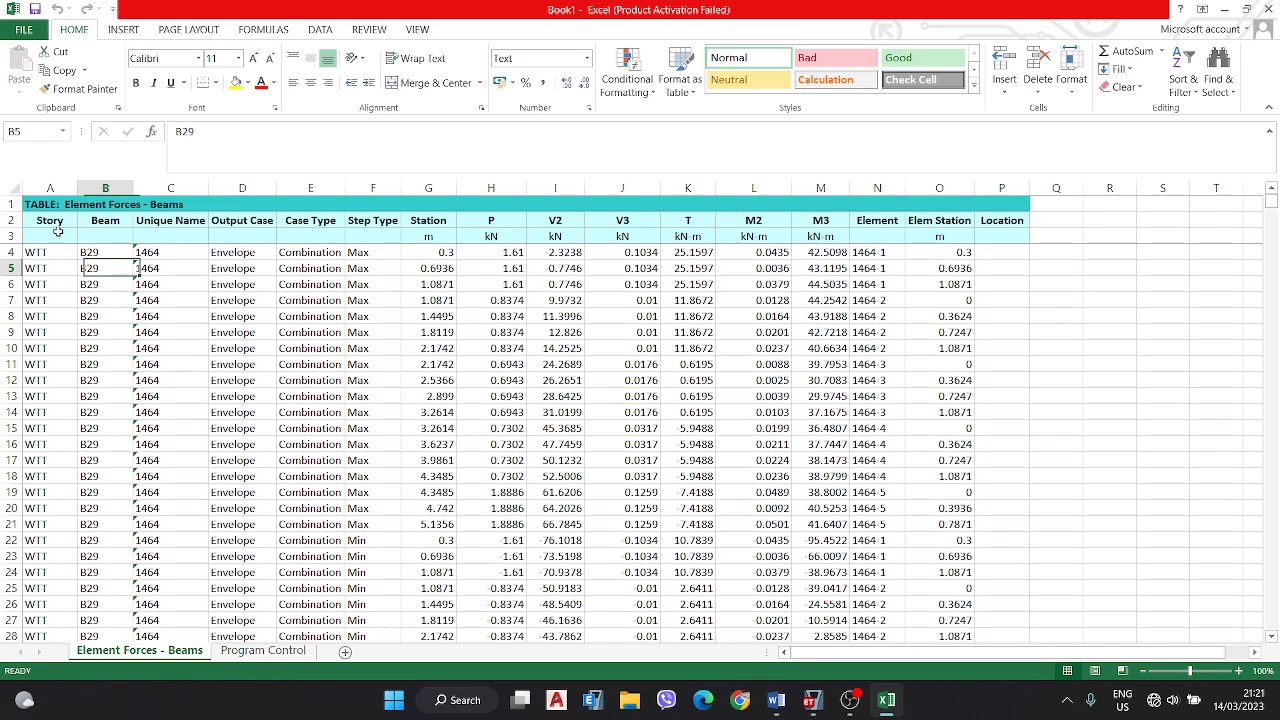
click(10, 220)
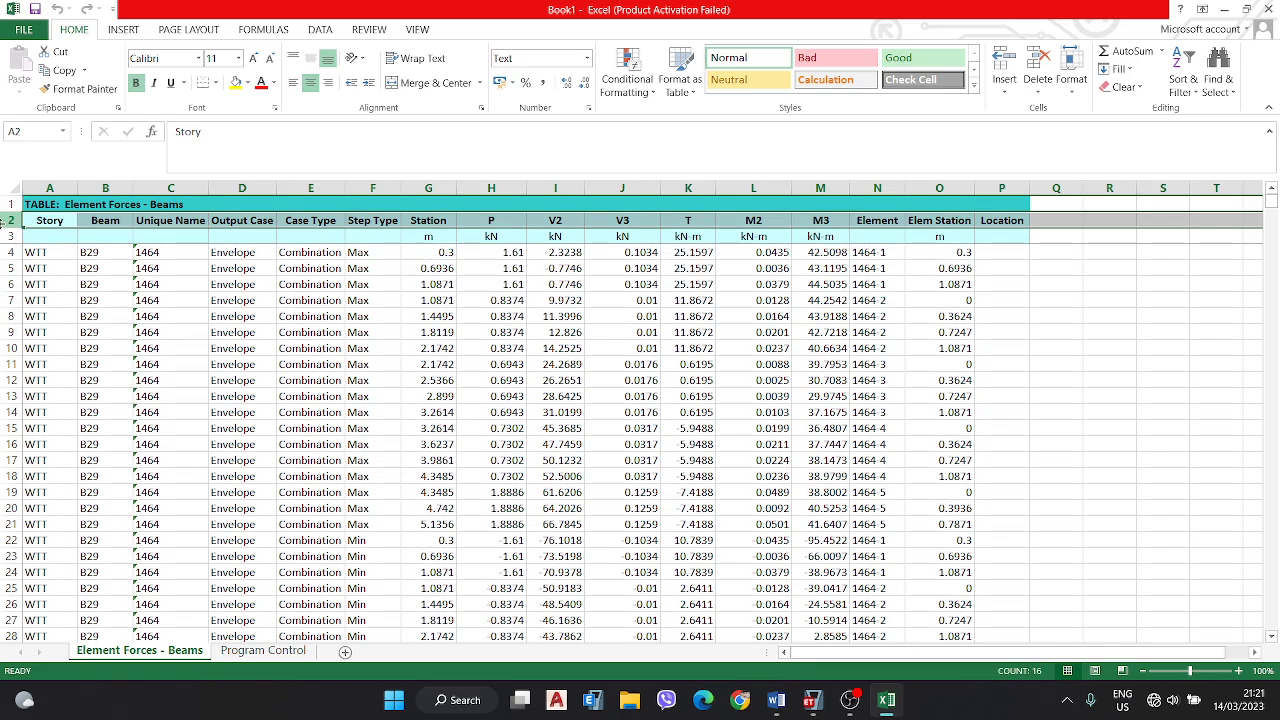
click(1218, 80)
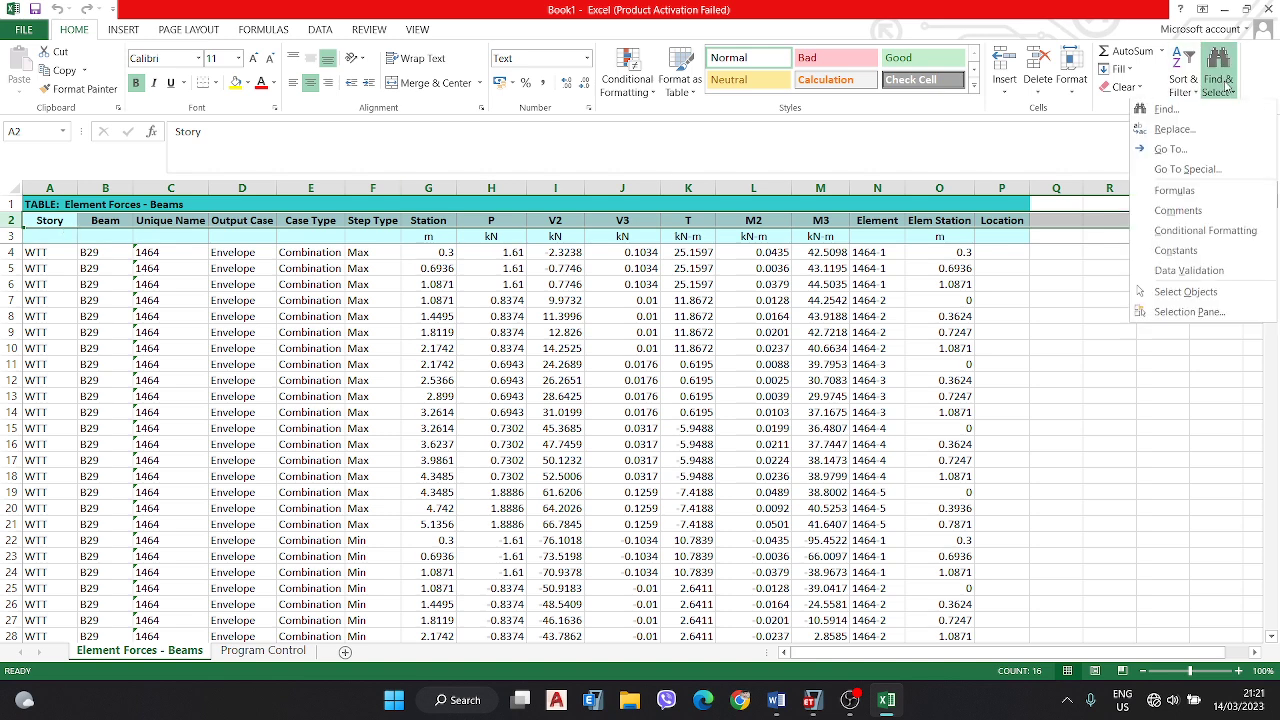
click(1190, 80)
click(1200, 164)
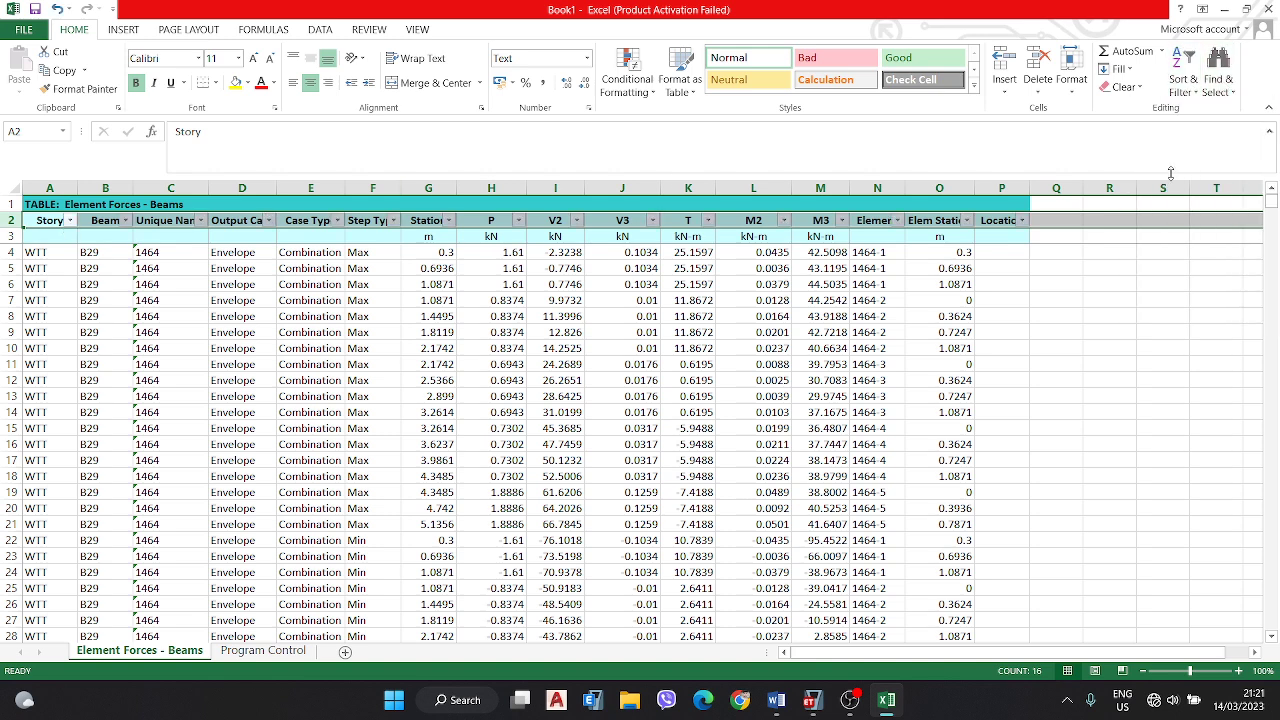
Step: Sort the beam forces by M3 from smallest to largest, comparing the reverse order, and select the first data row
click(841, 220)
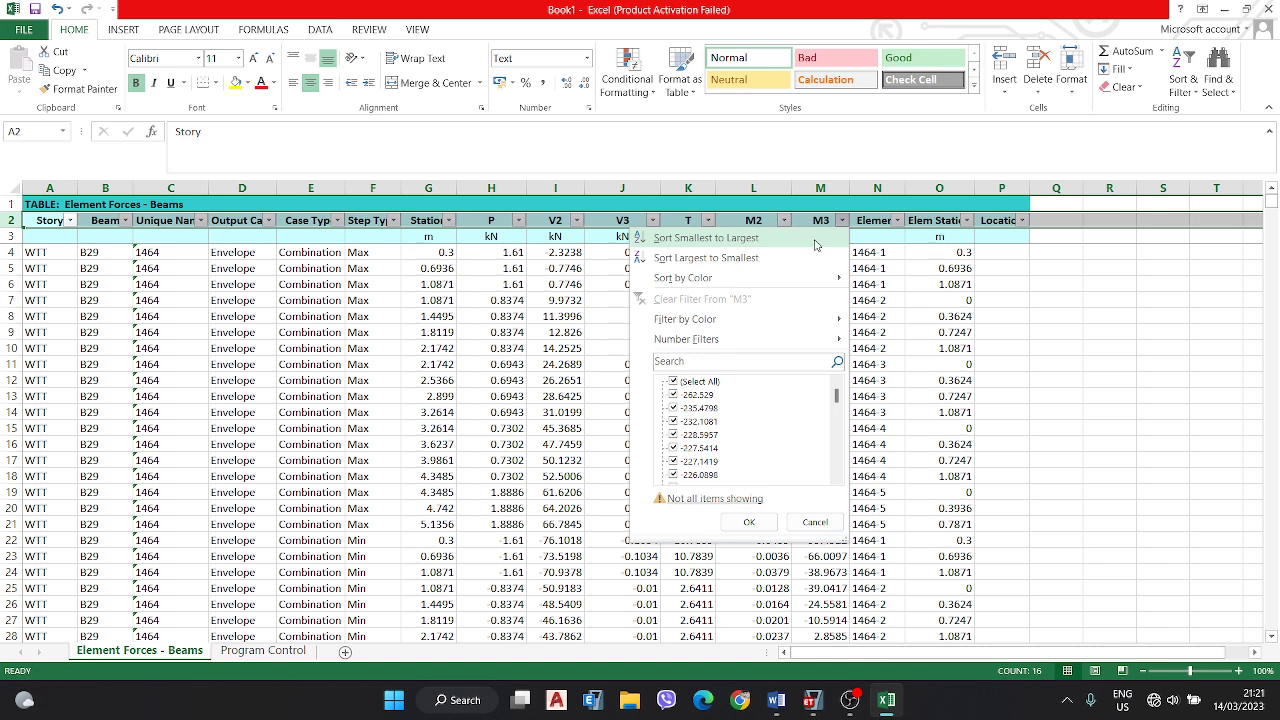
click(706, 238)
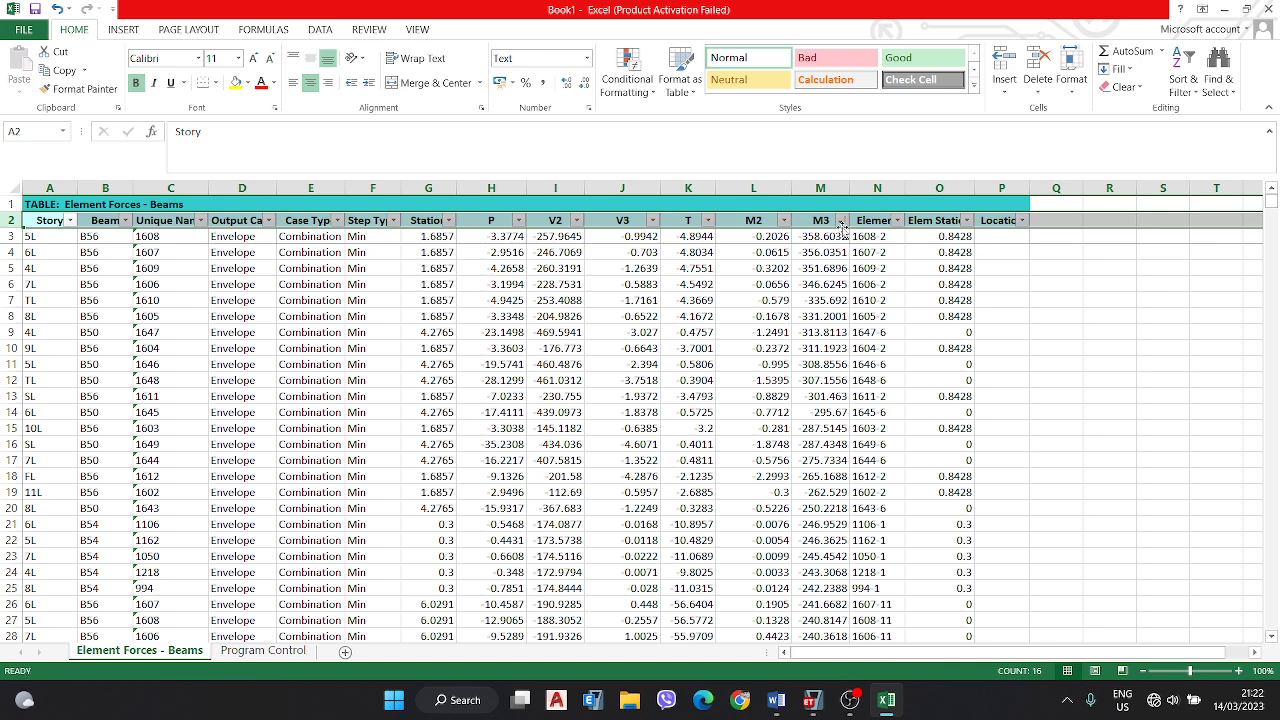
click(841, 222)
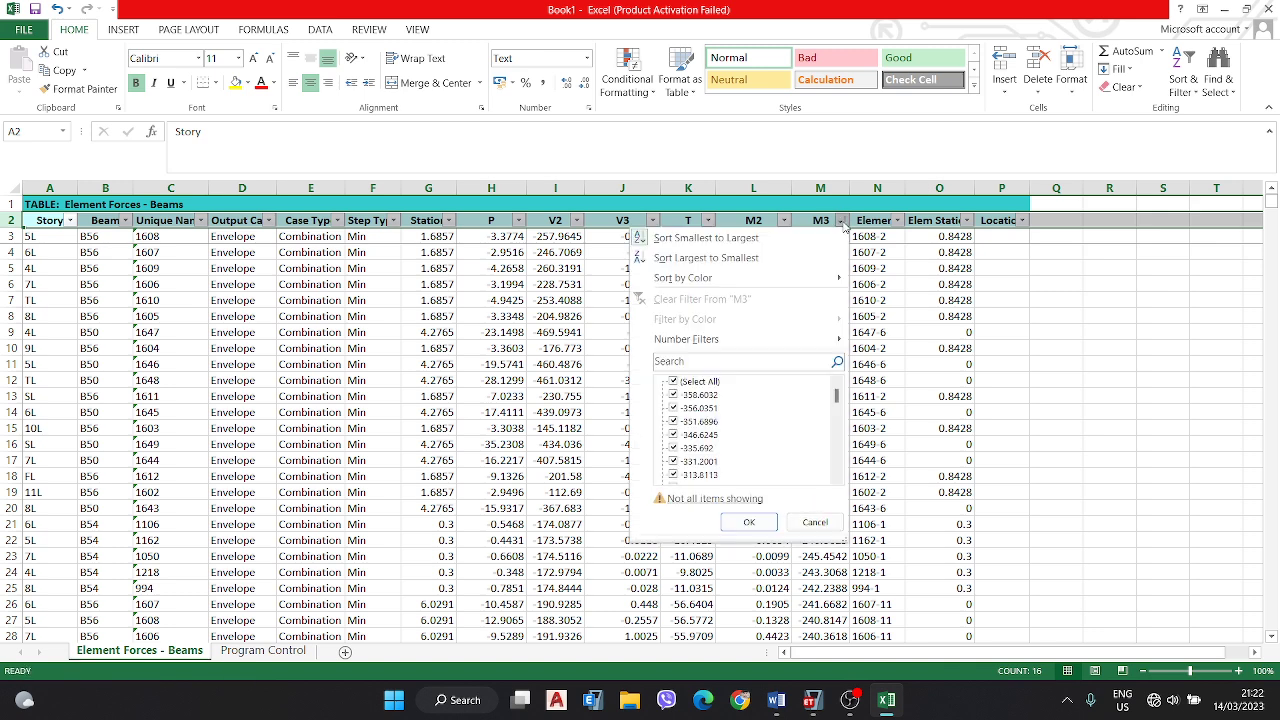
click(786, 259)
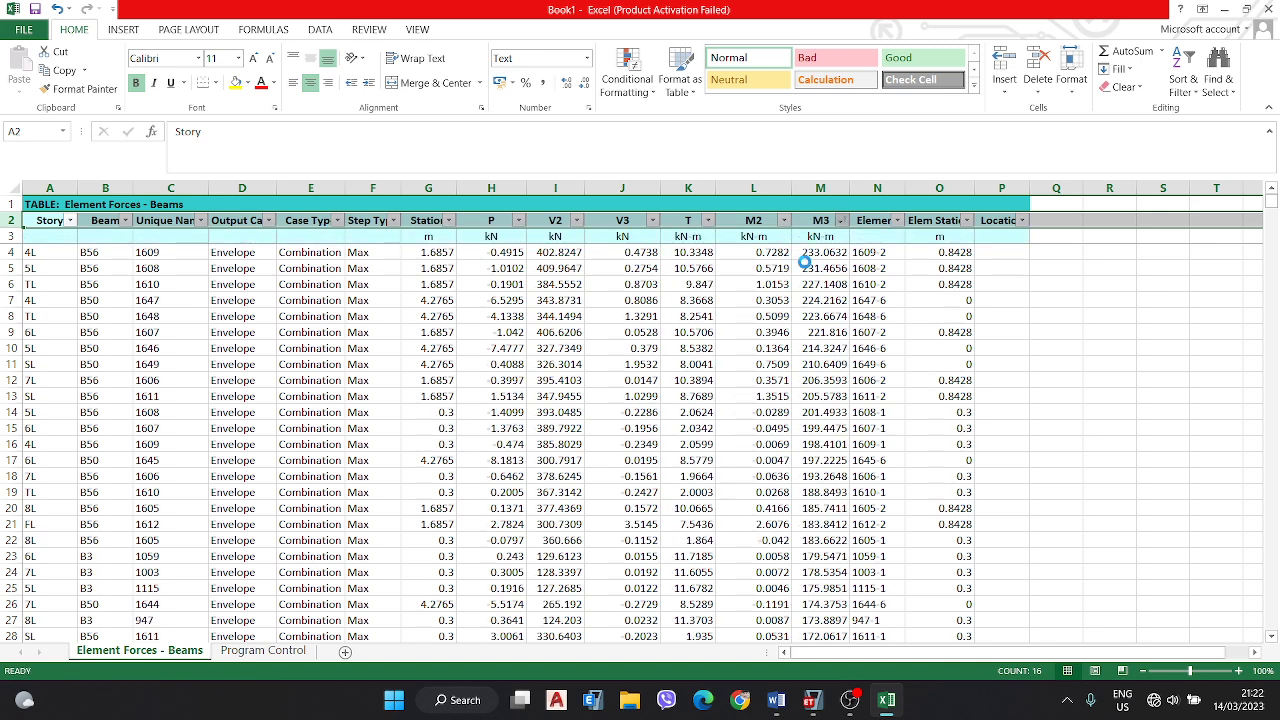
click(841, 222)
click(790, 238)
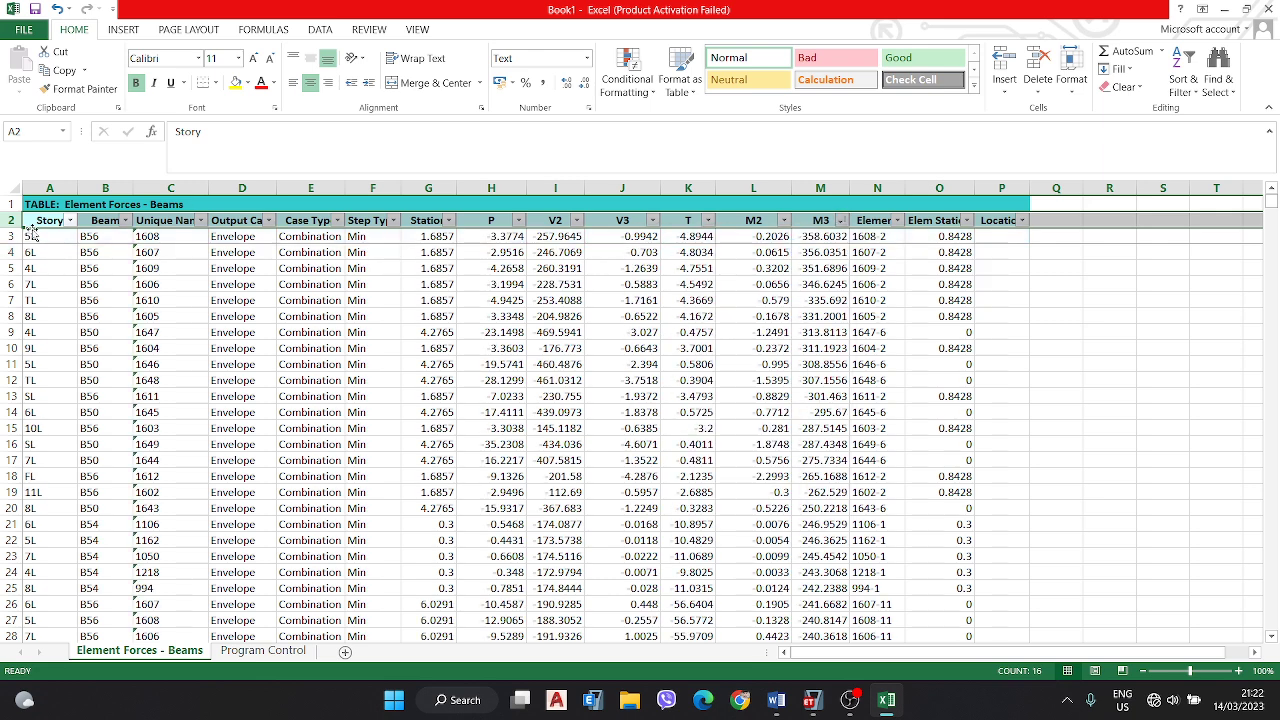
drag(31, 235, 987, 238)
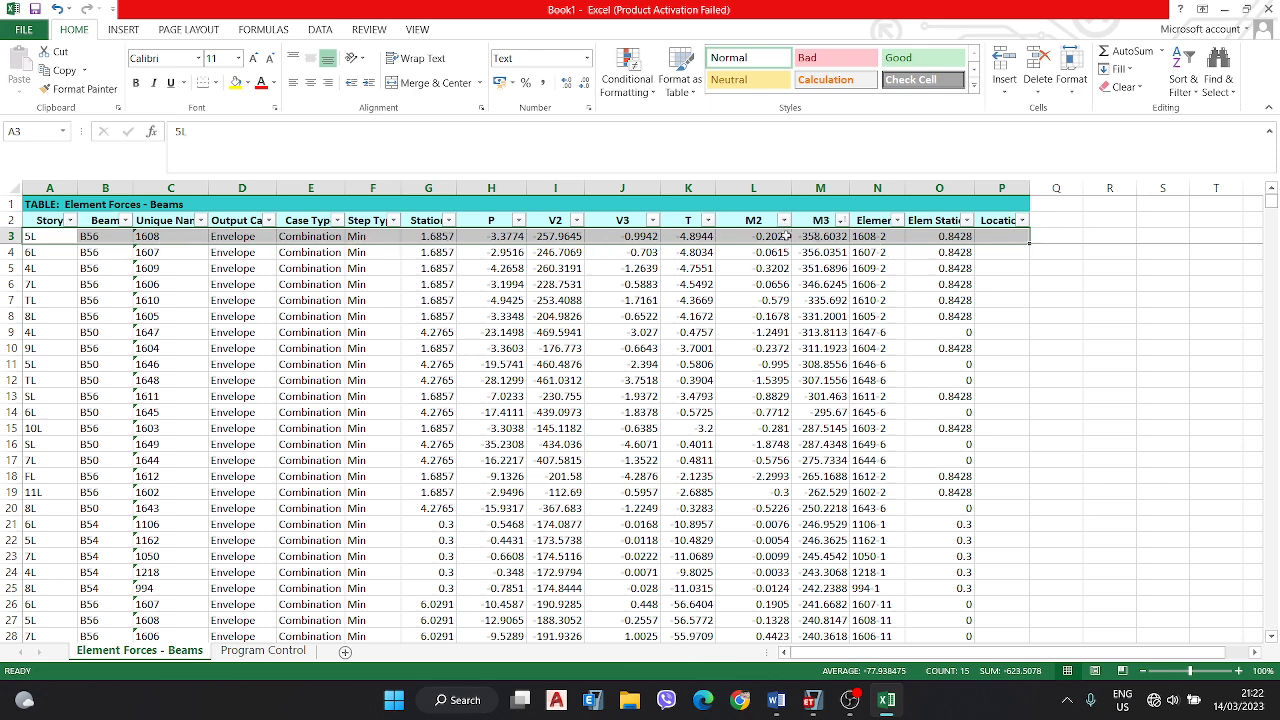
Step: Switch back to ETABS, close the Element Forces - Beams table and bring the plan view up to story 5L
click(1224, 10)
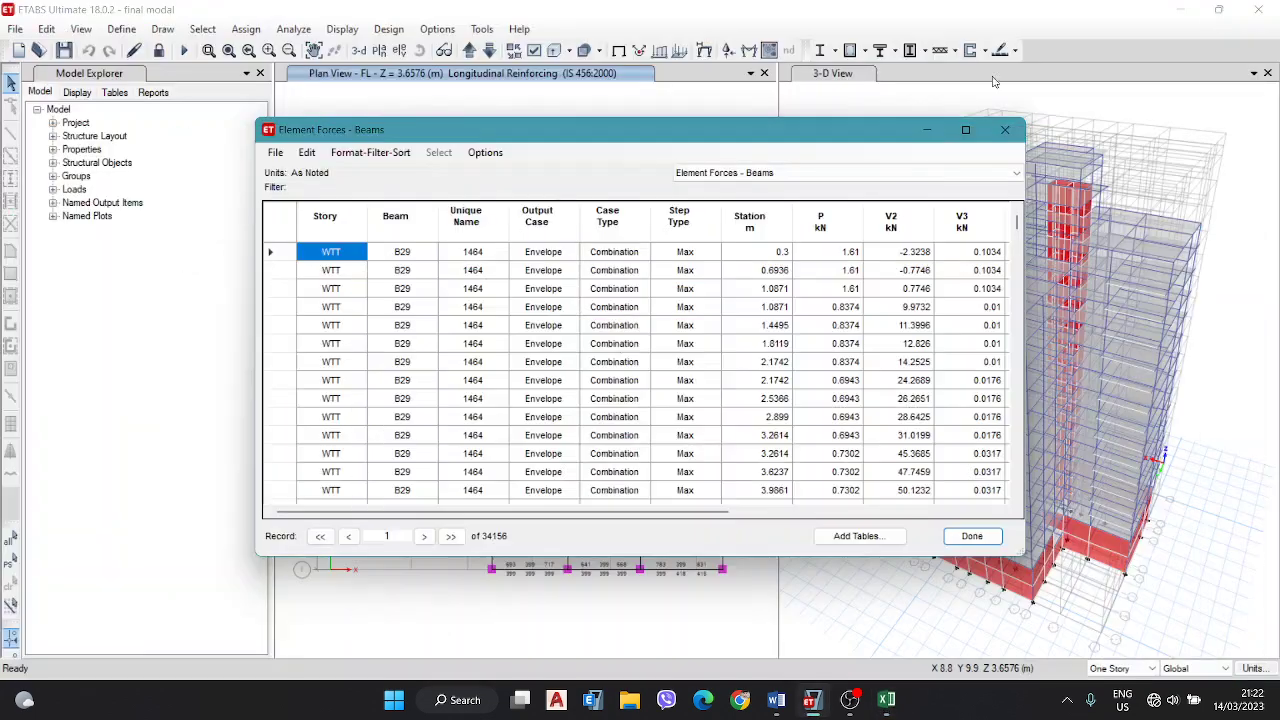
click(1005, 130)
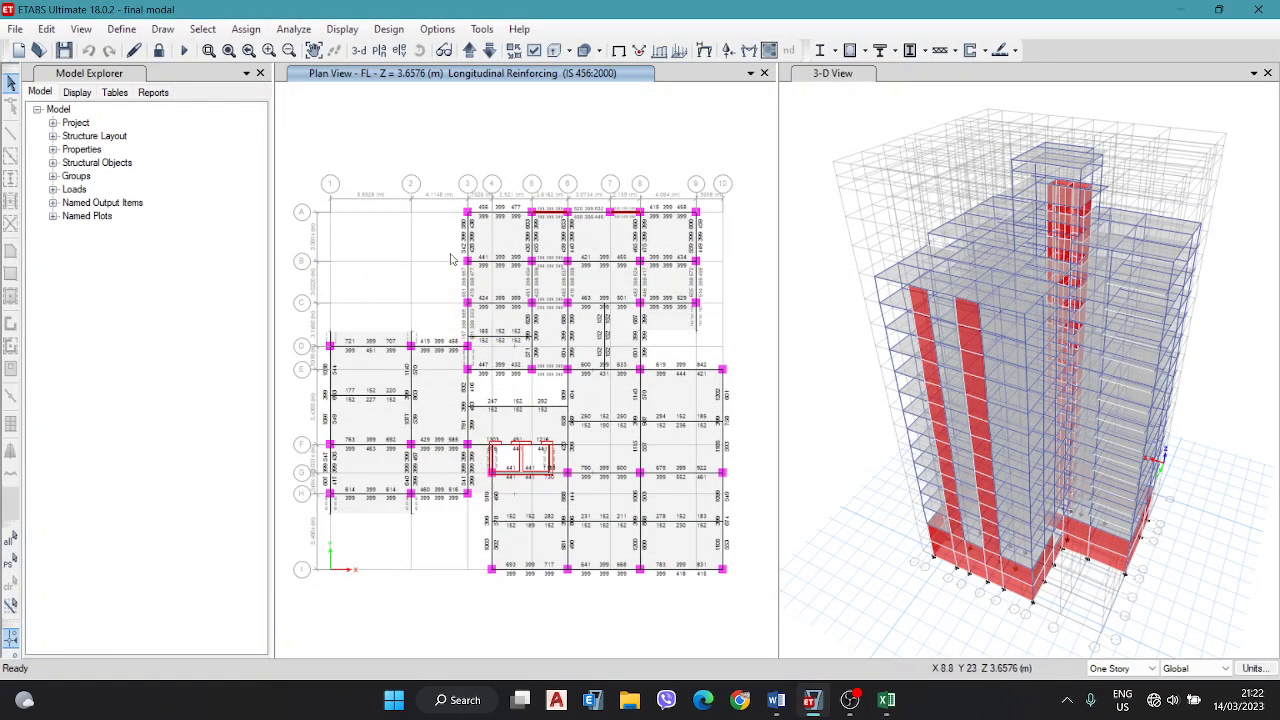
click(469, 51)
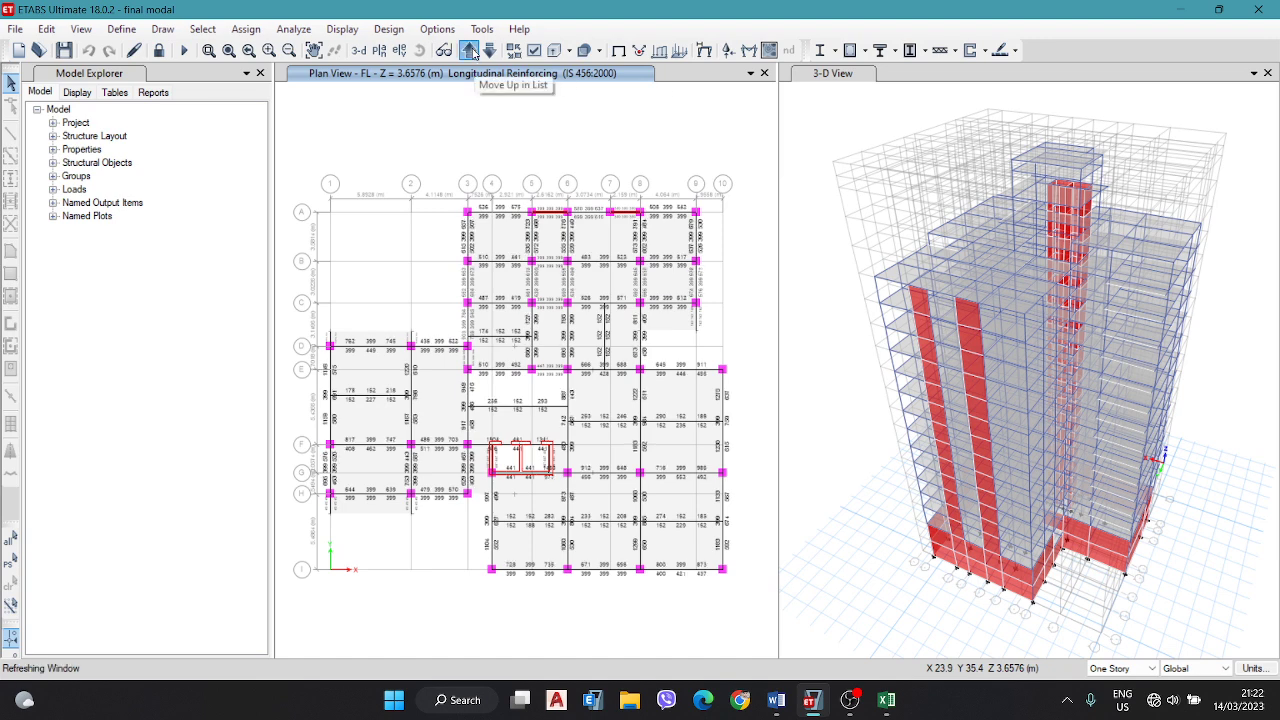
click(469, 51)
click(472, 51)
click(472, 51)
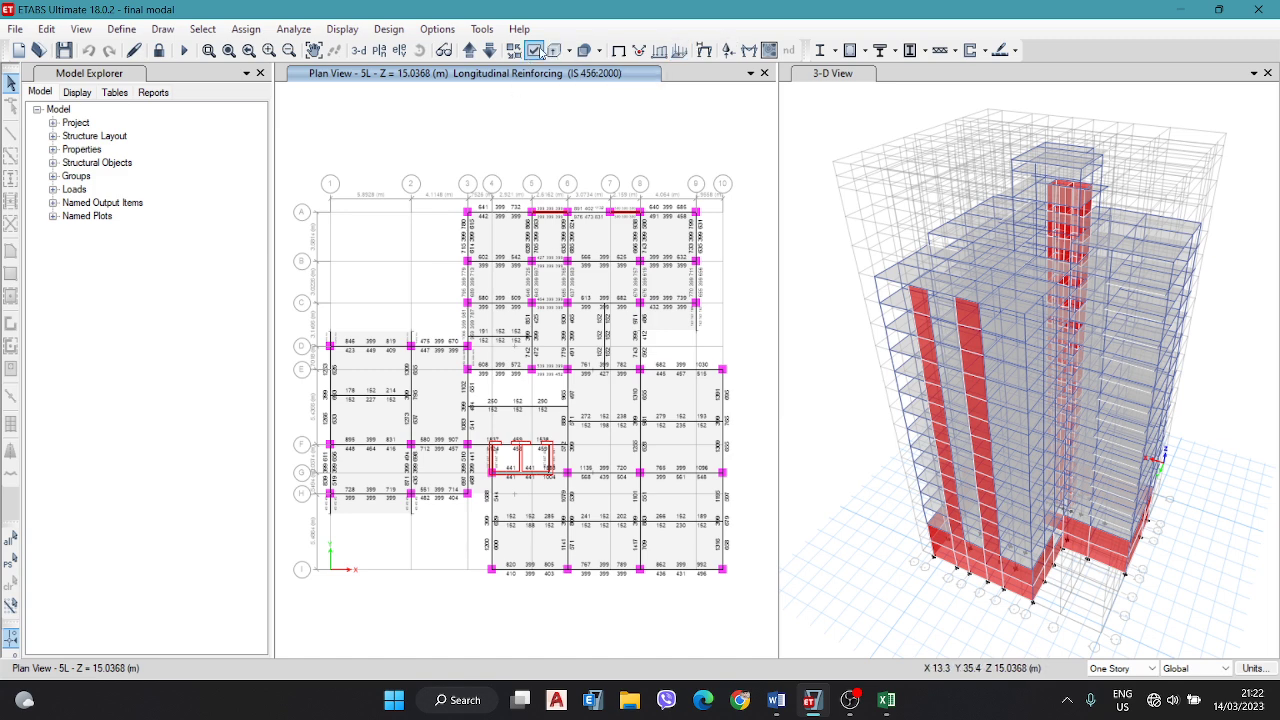
Step: Replace the reinforcement display on the 5L plan with the section names of the frame objects
click(619, 50)
click(514, 51)
click(545, 91)
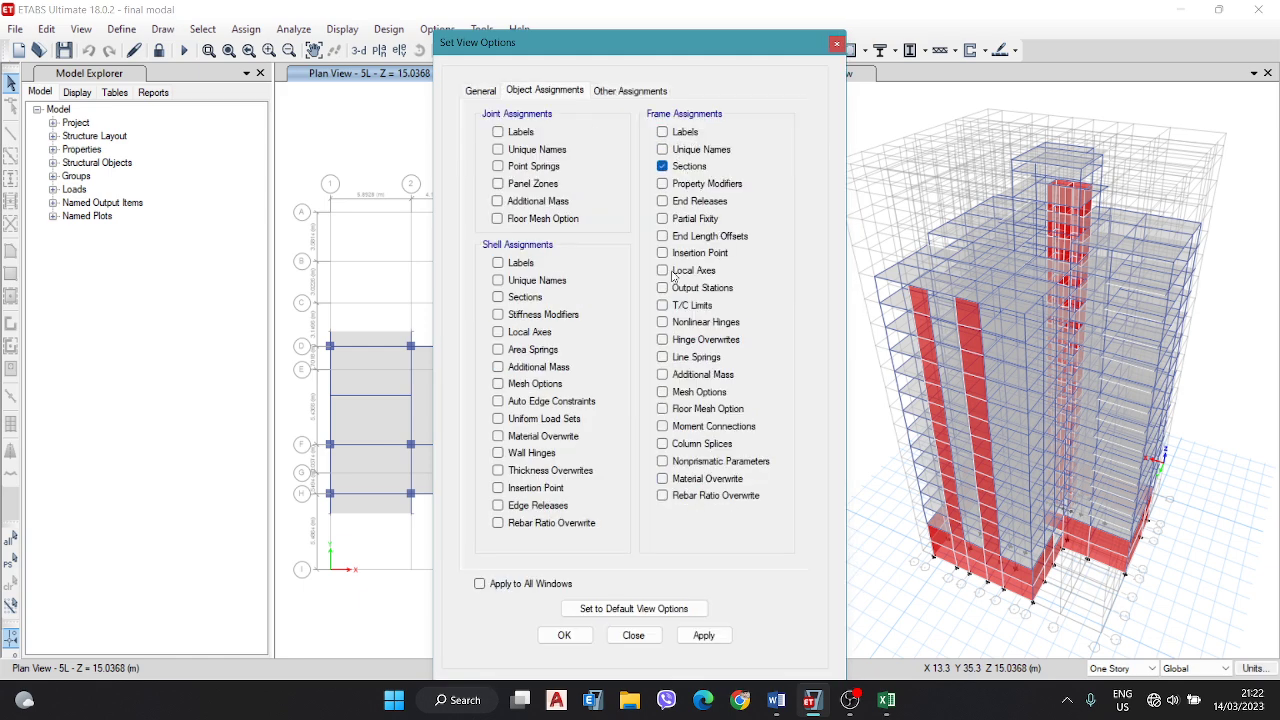
click(704, 635)
click(564, 635)
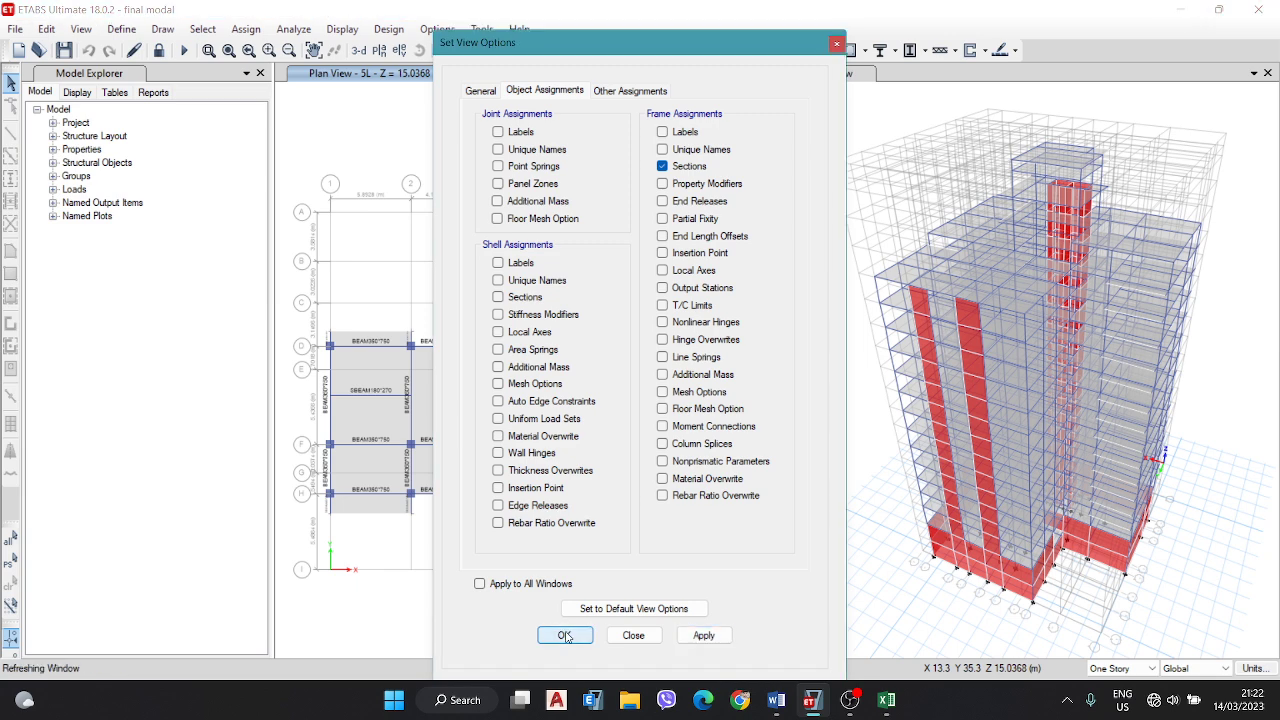
scroll(600, 480, up, 3)
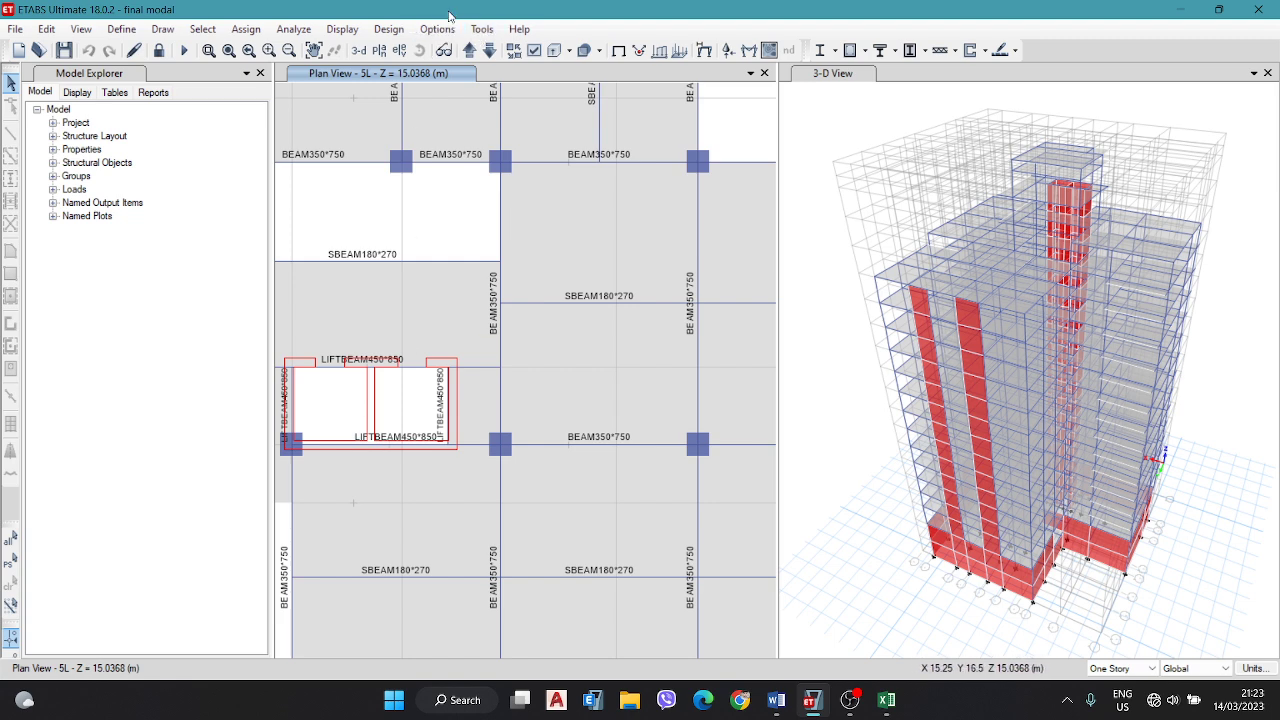
Step: Show frame labels instead of section names on the 5L plan view
click(534, 50)
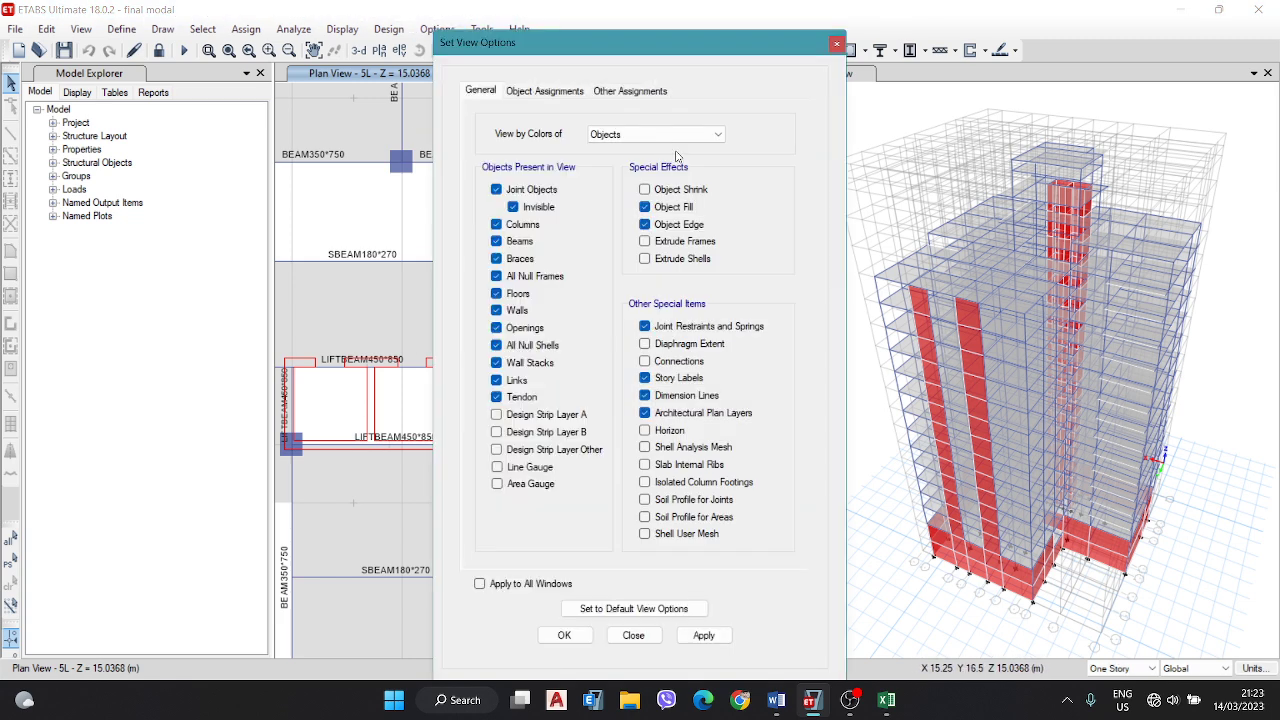
click(545, 91)
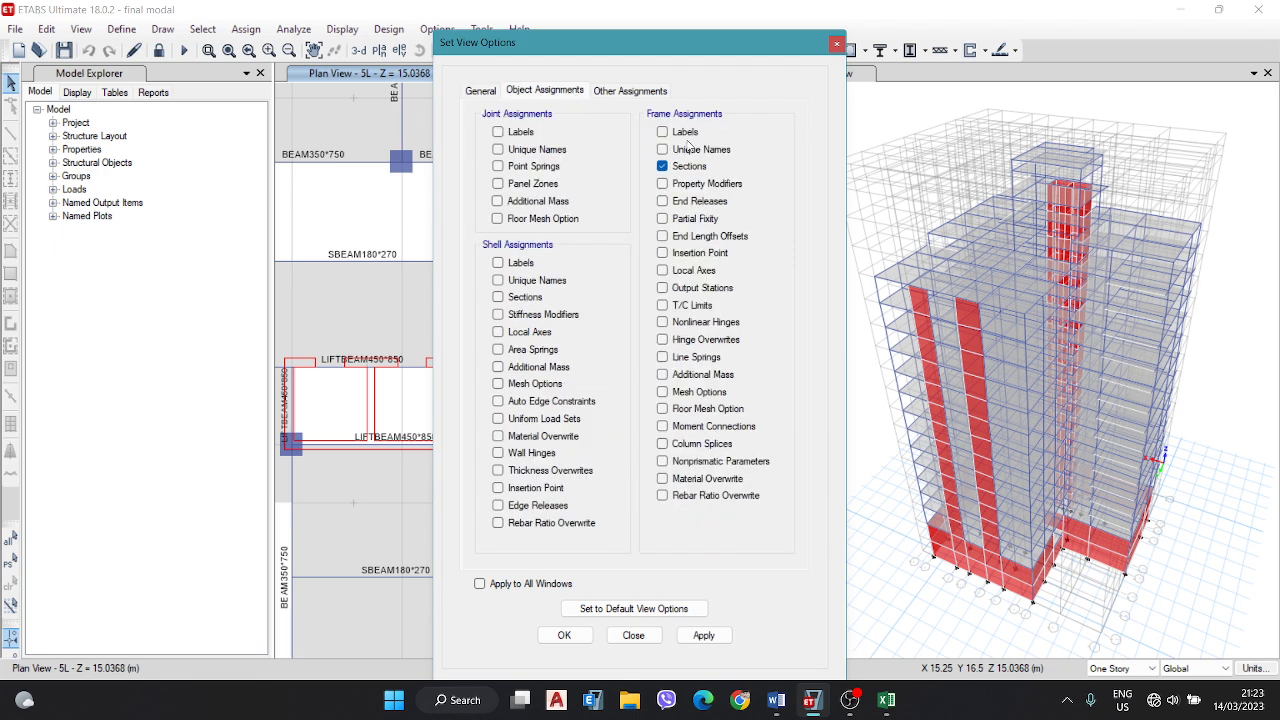
click(700, 636)
click(565, 636)
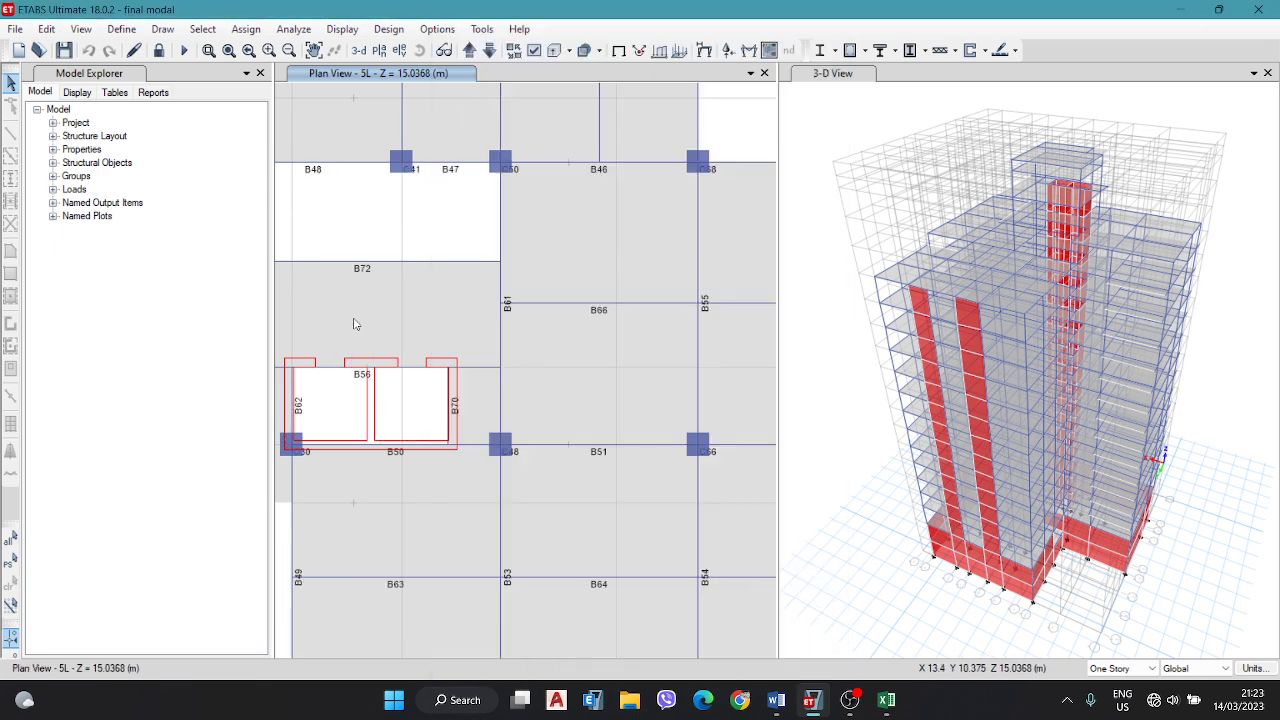
Step: Examine the labelled beams around the lift core on the 5L plan to locate beam B56
scroll(408, 343, down, 4)
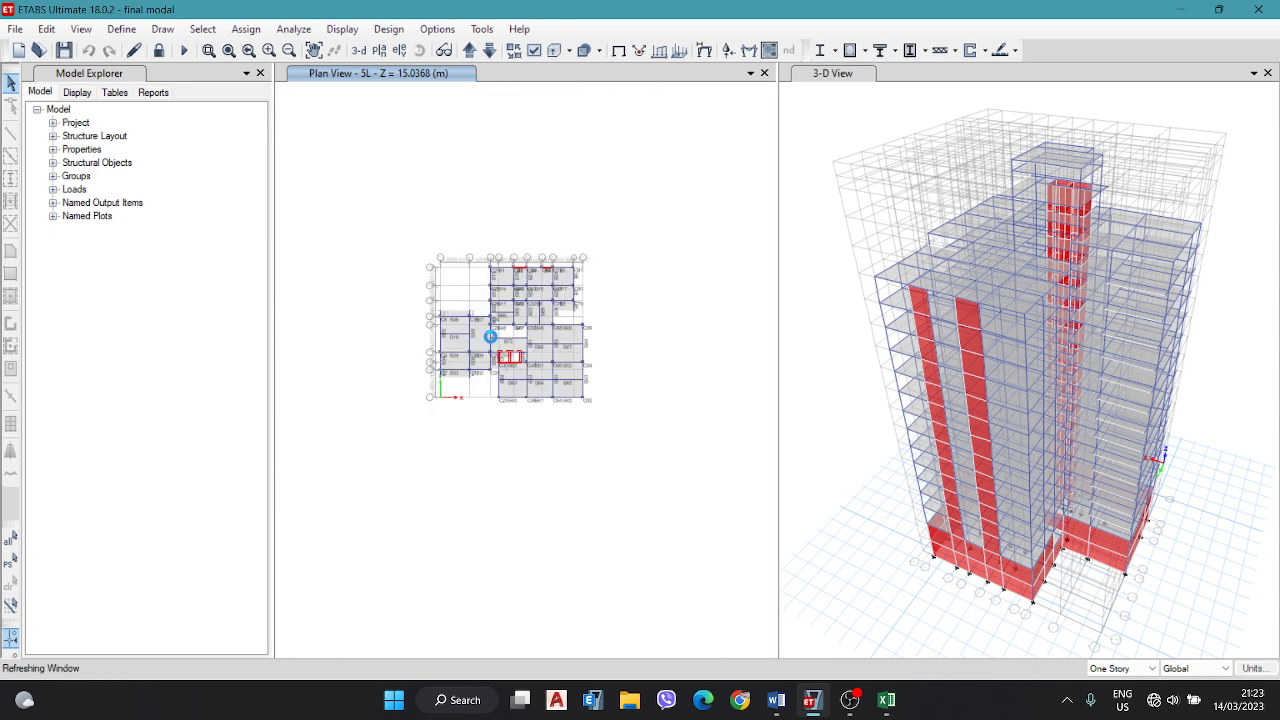
scroll(503, 354, up, 4)
scroll(547, 318, down, 1)
scroll(500, 277, up, 1)
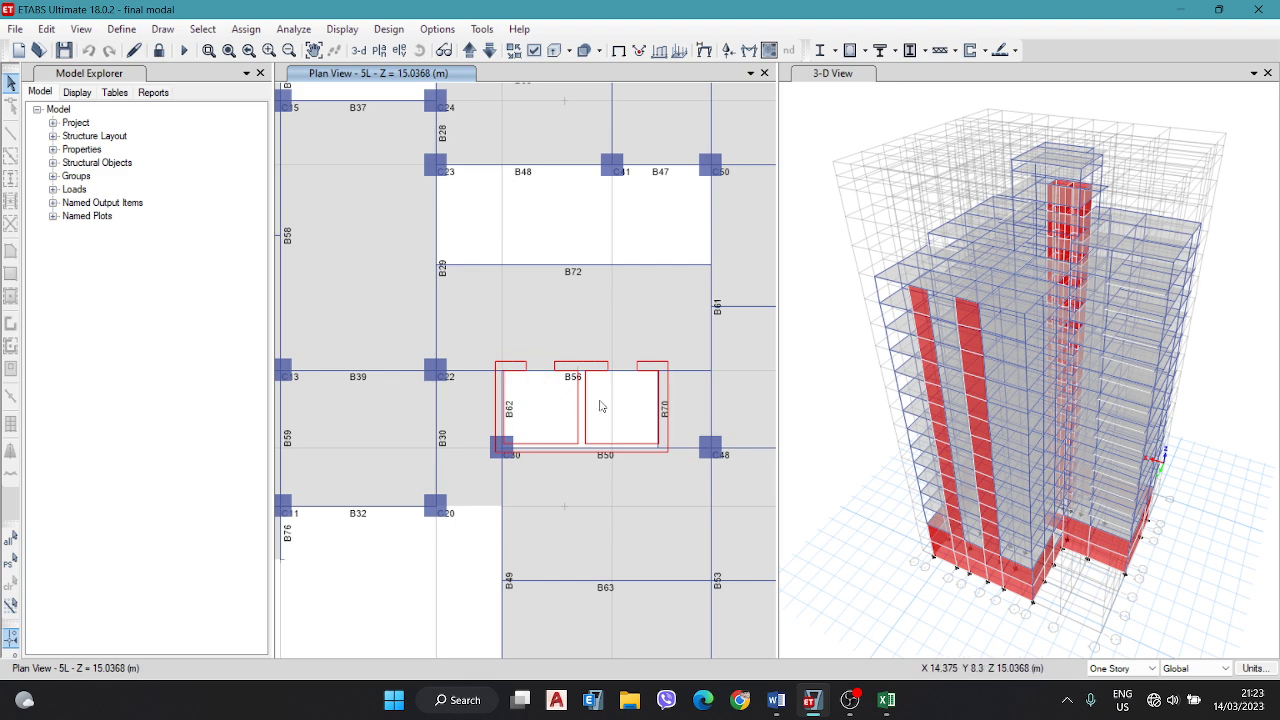
scroll(577, 400, down, 3)
middle_drag(596, 380, 563, 380)
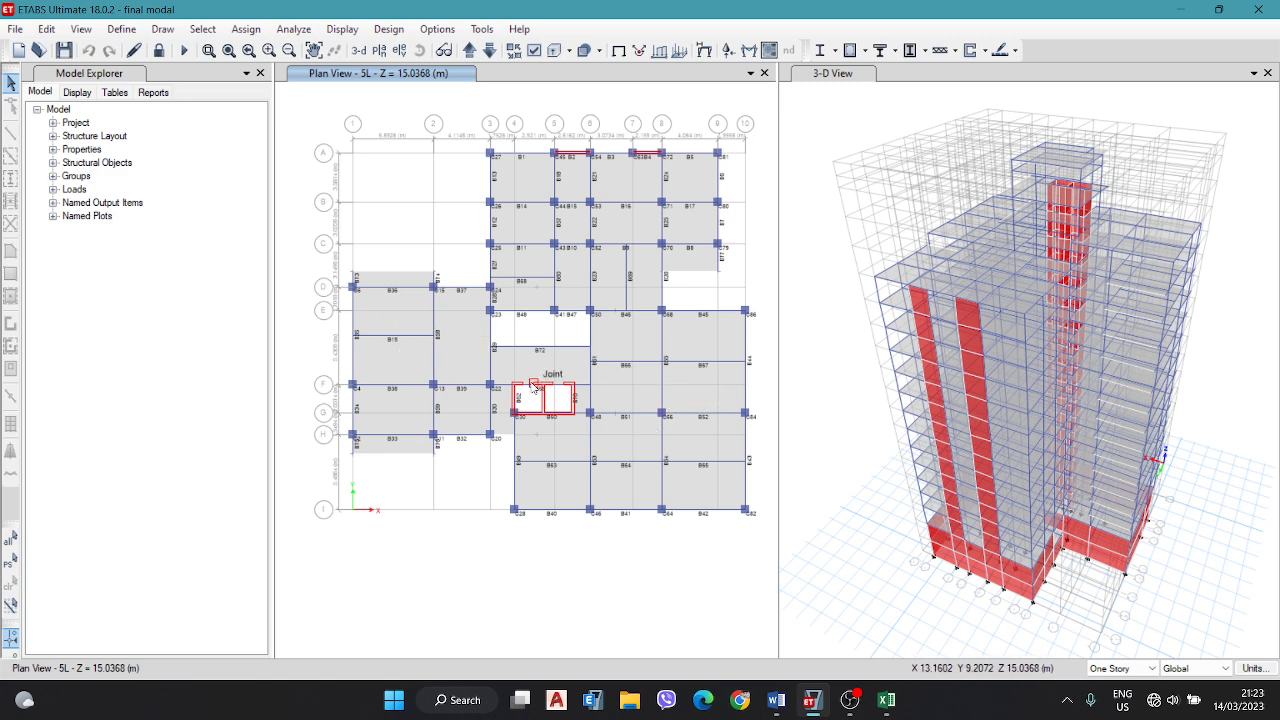
scroll(552, 419, up, 4)
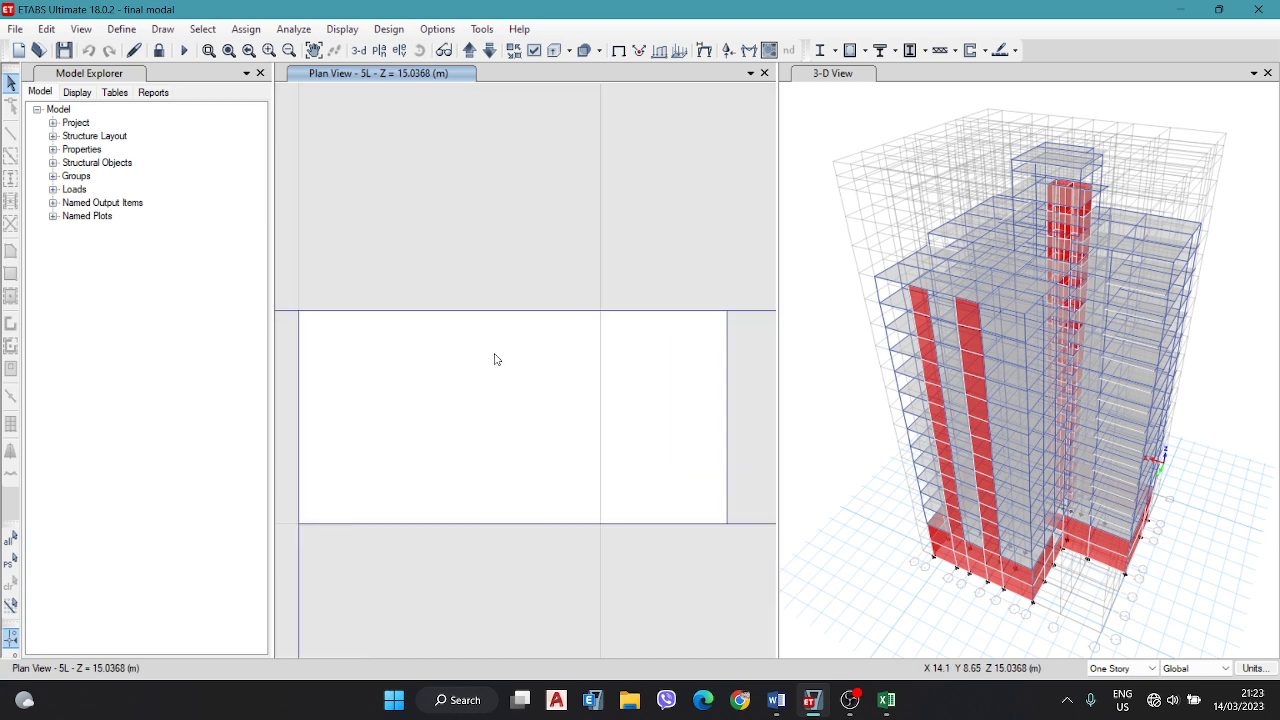
scroll(515, 330, down, 3)
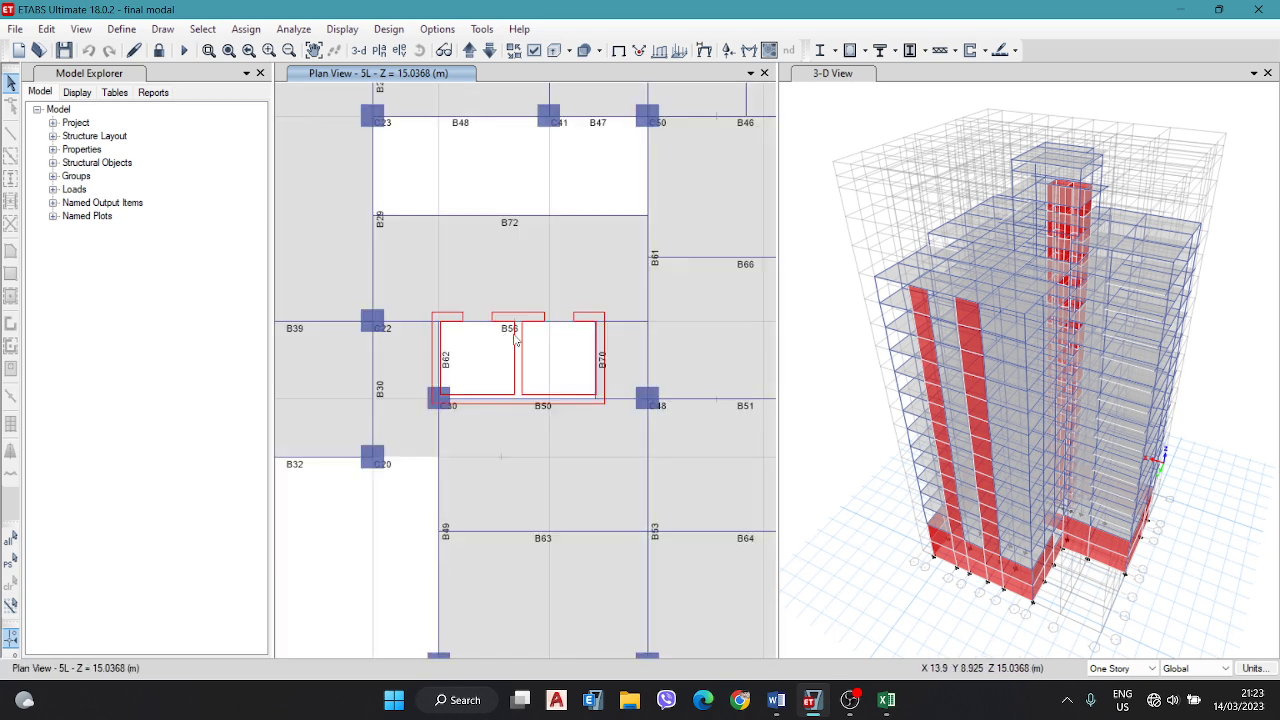
Step: Open the beam information of B56 on story 5L, inspect its section property and move the dialog clear of the plan
click(525, 325)
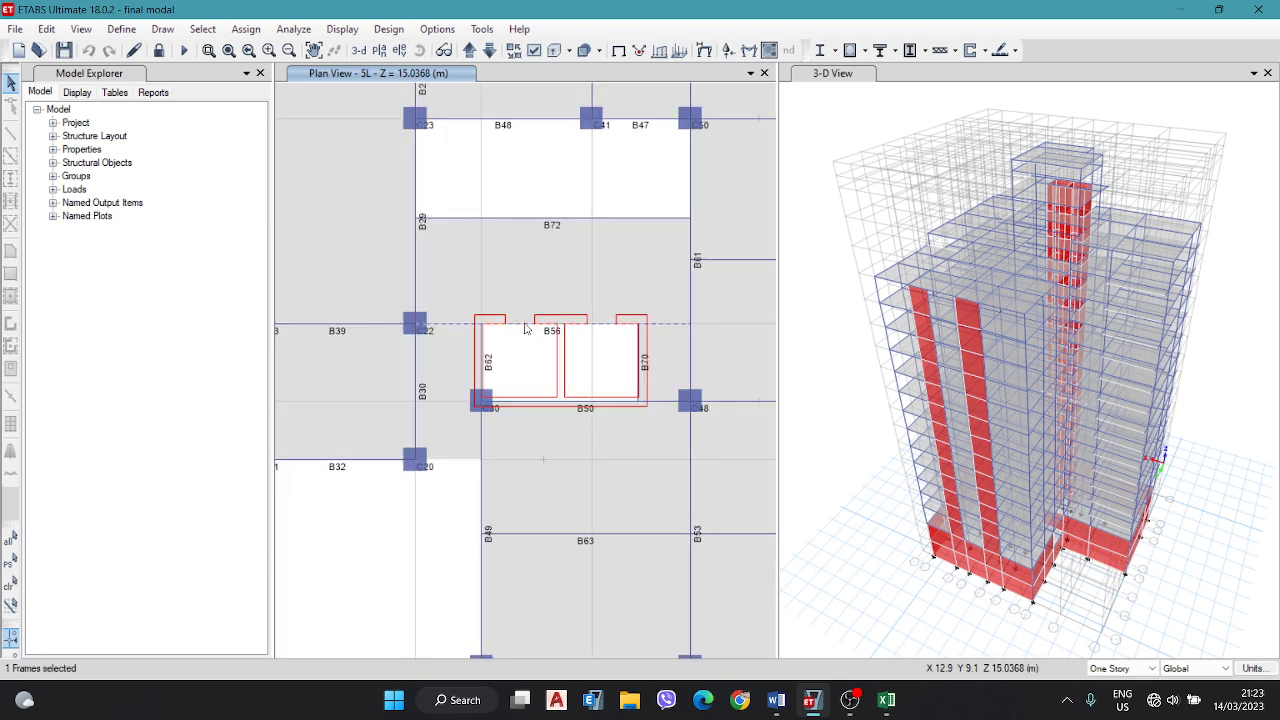
right_click(525, 328)
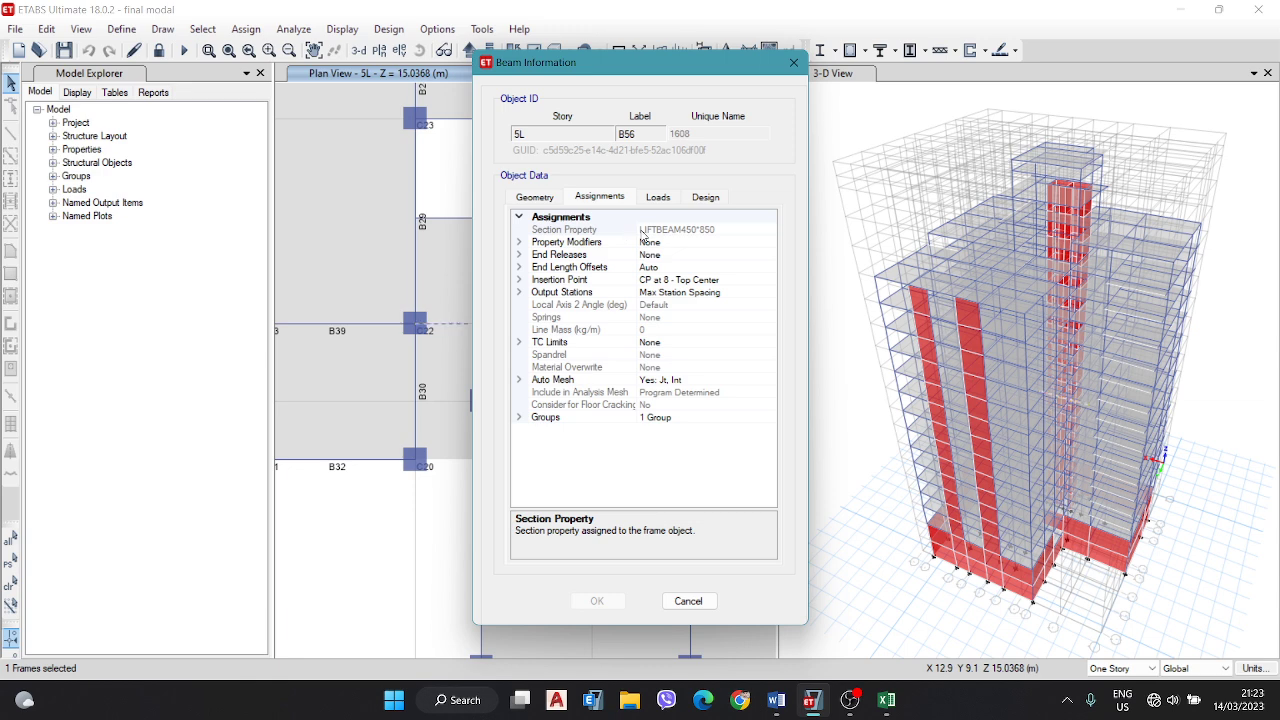
click(697, 232)
drag(560, 62, 860, 38)
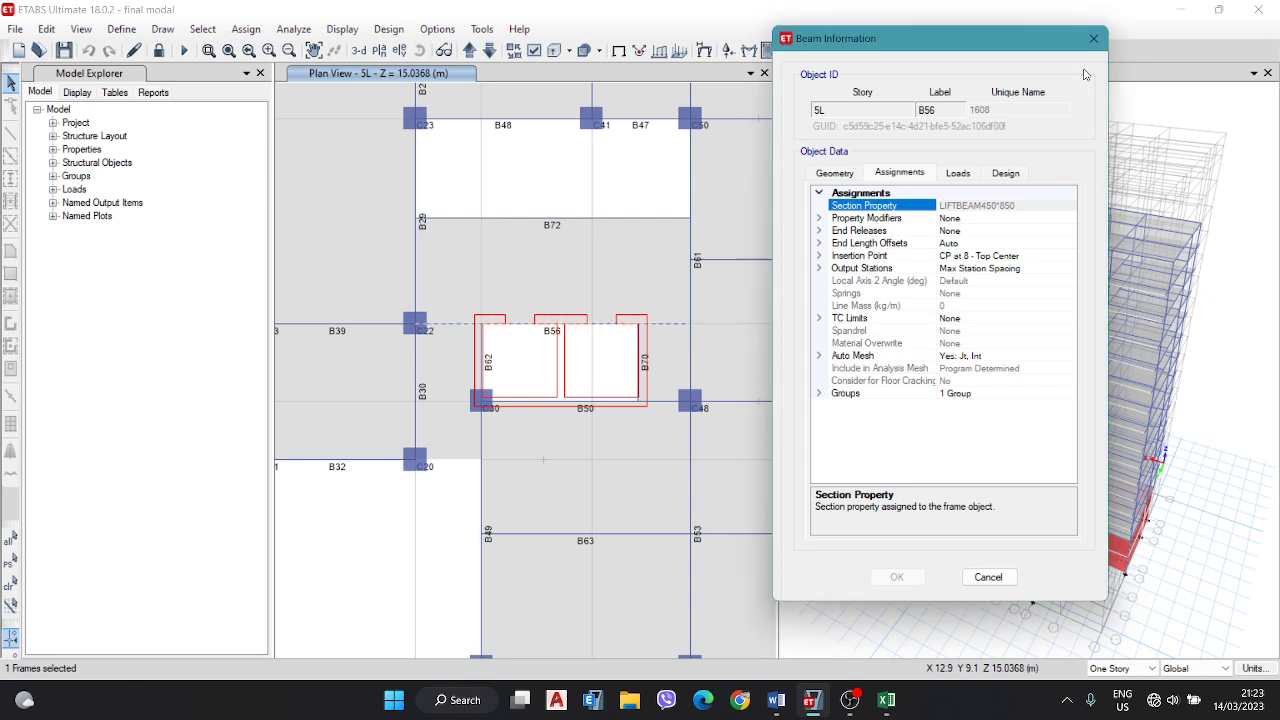
Step: Close the beam information of B56 and clear the selected beams around the lift core on the 5L plan
click(1094, 38)
click(640, 365)
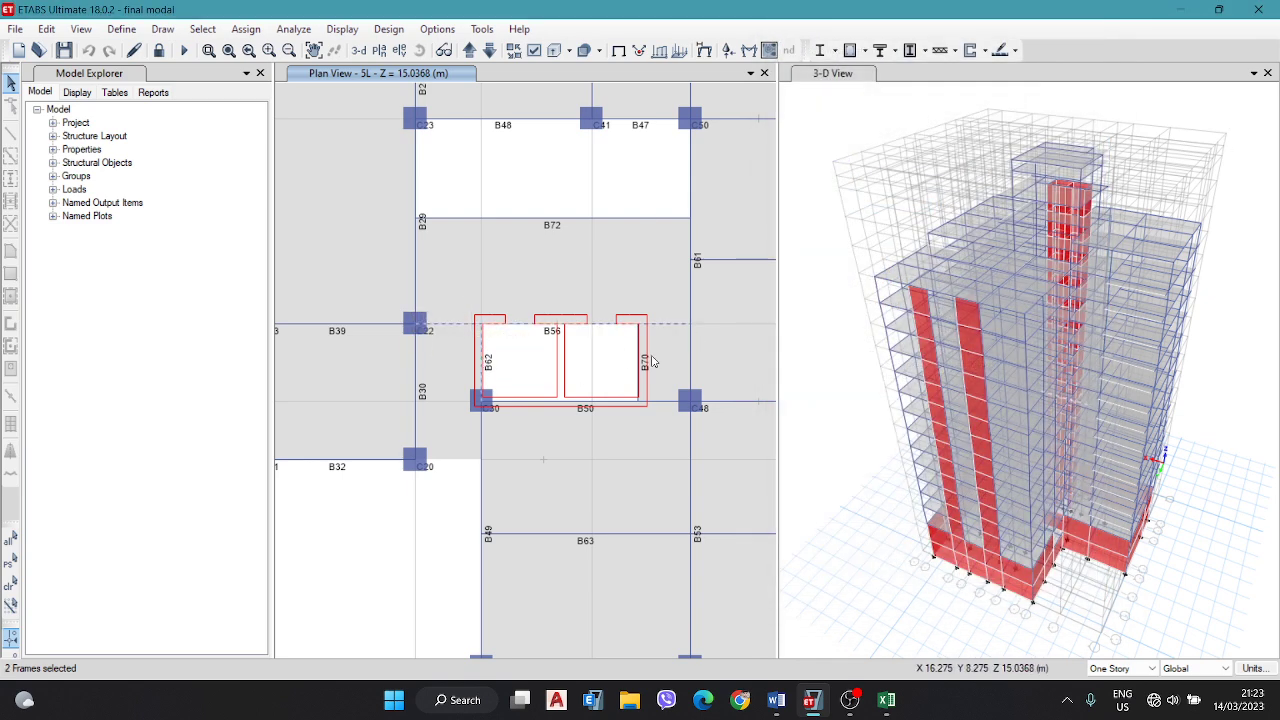
click(585, 415)
scroll(463, 265, down, 4)
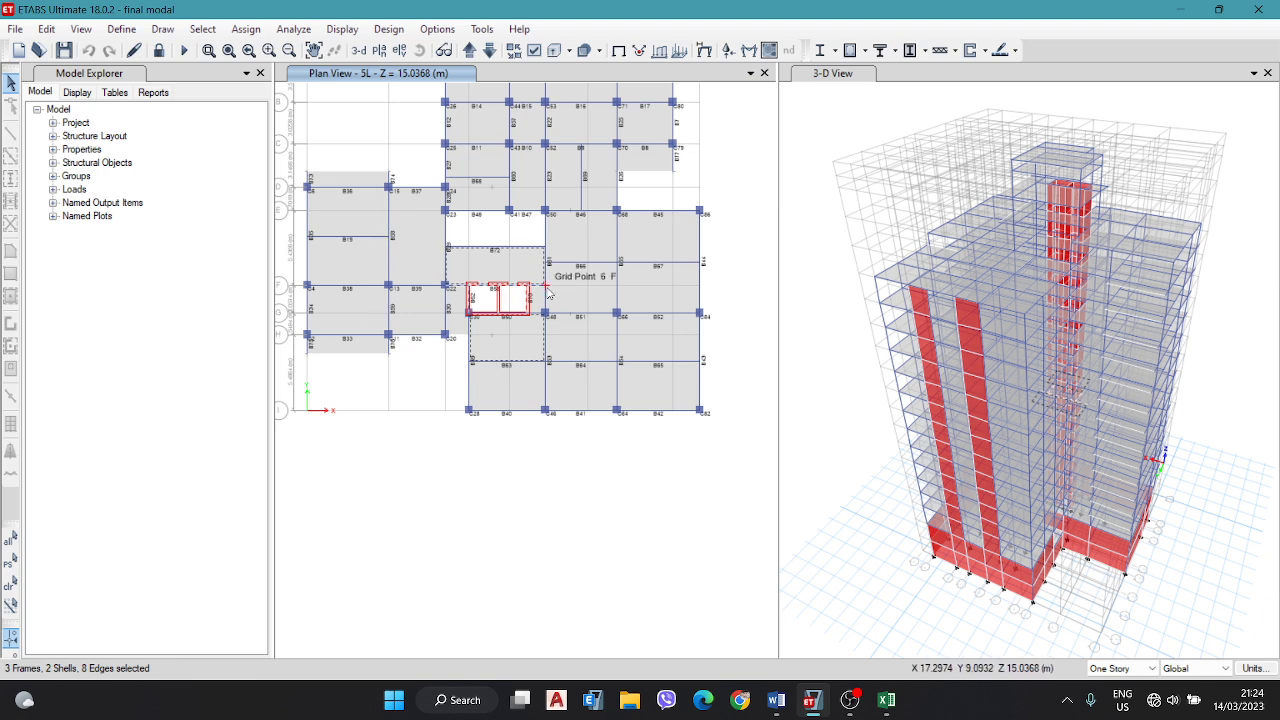
click(509, 304)
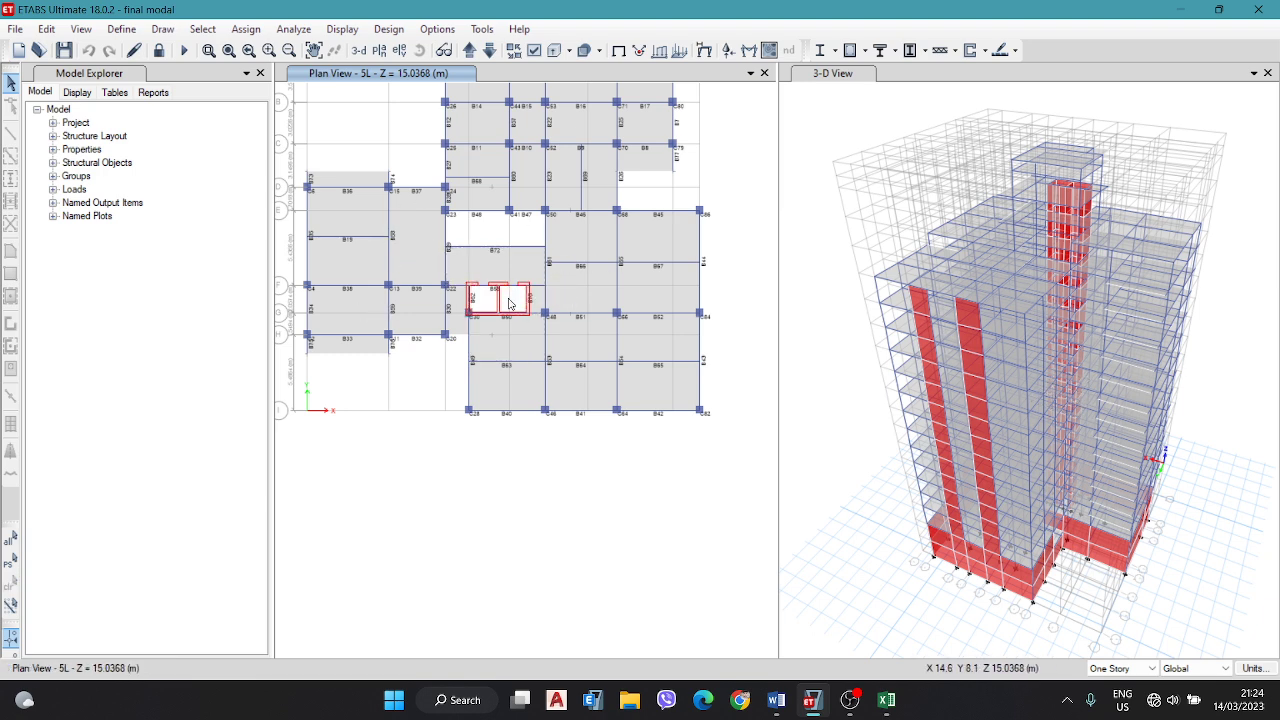
scroll(501, 302, up, 3)
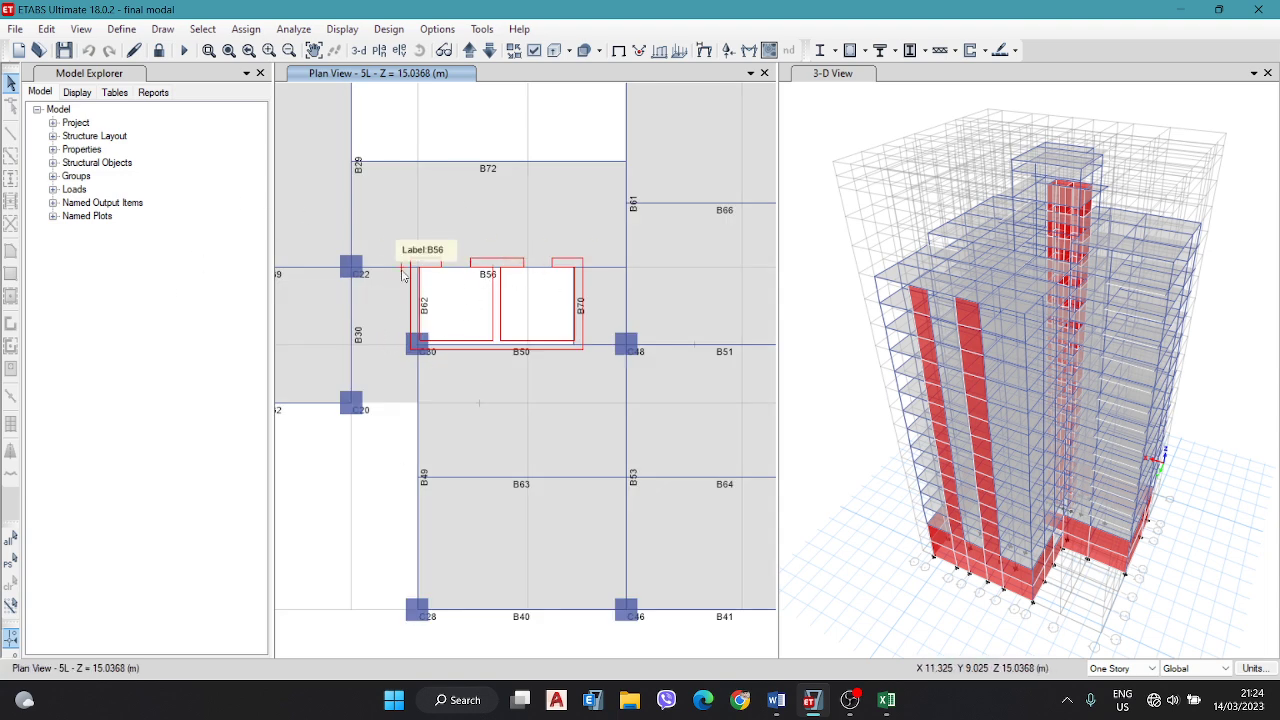
Step: Display the concrete frame design output for Longitudinal Reinforcing in both the 3-D view and the 5L plan view
click(389, 29)
mouse_move(418, 186)
mouse_move(420, 82)
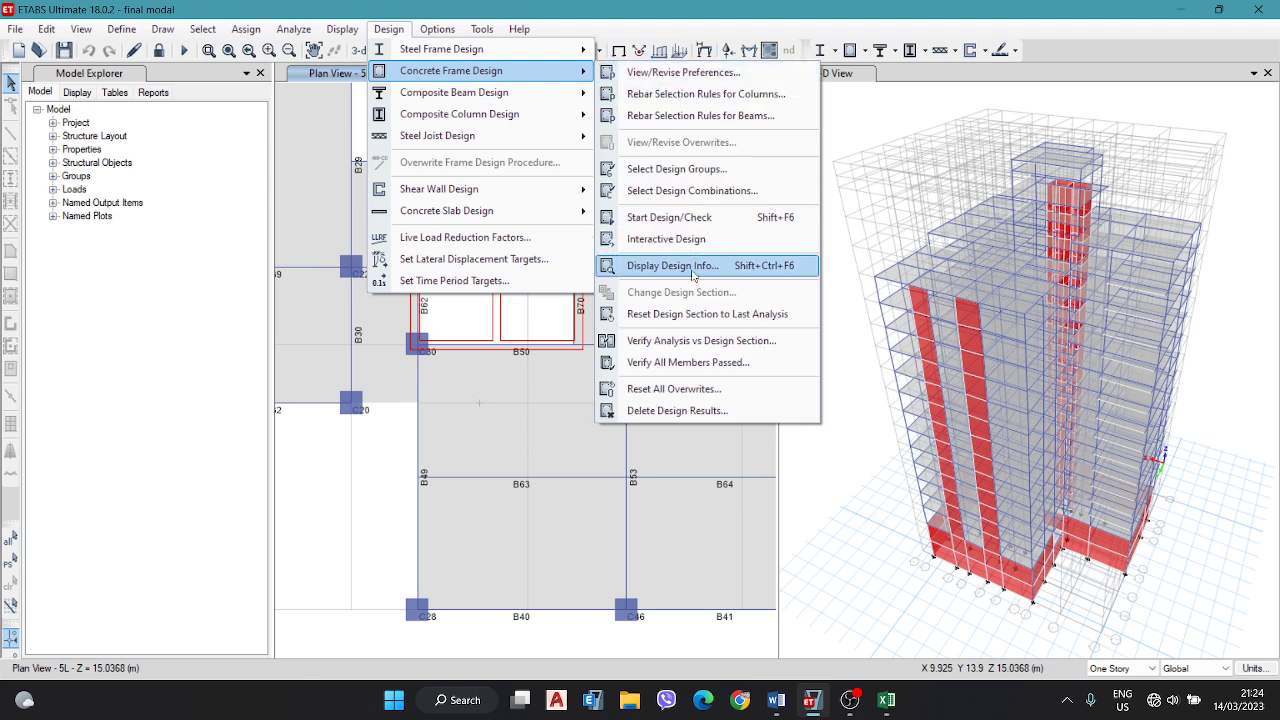
click(694, 274)
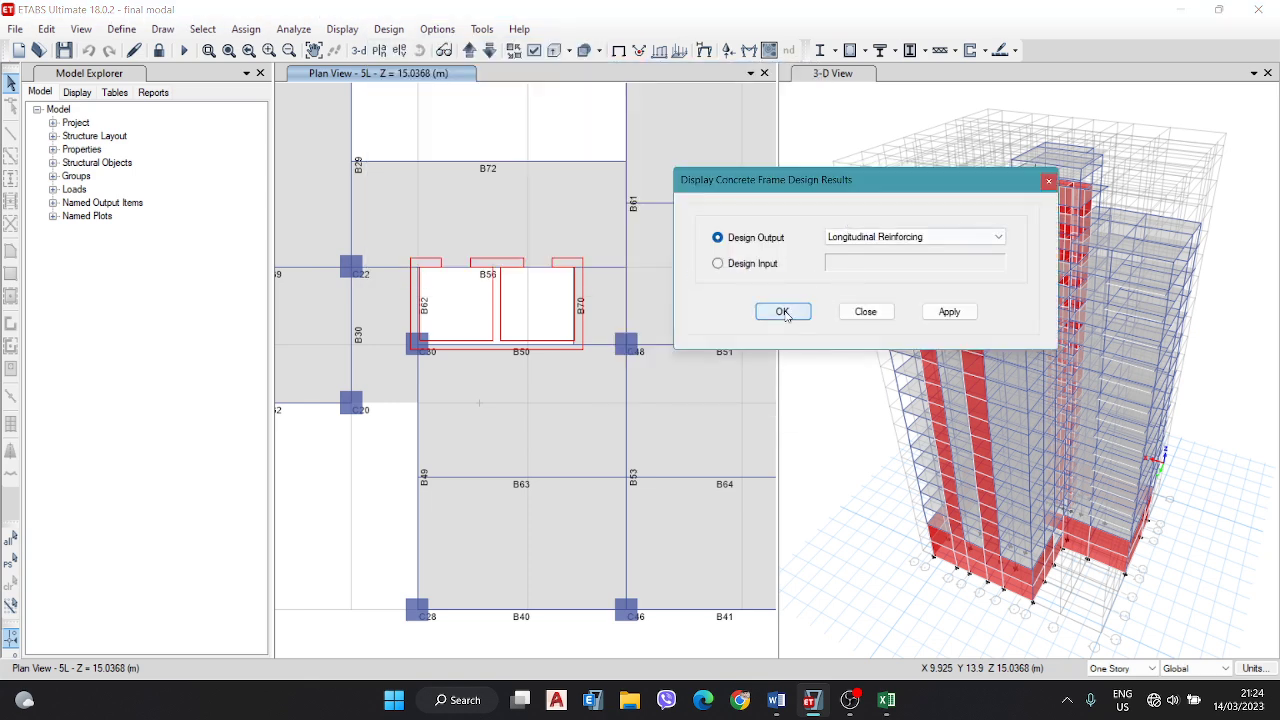
click(950, 311)
drag(843, 192, 890, 185)
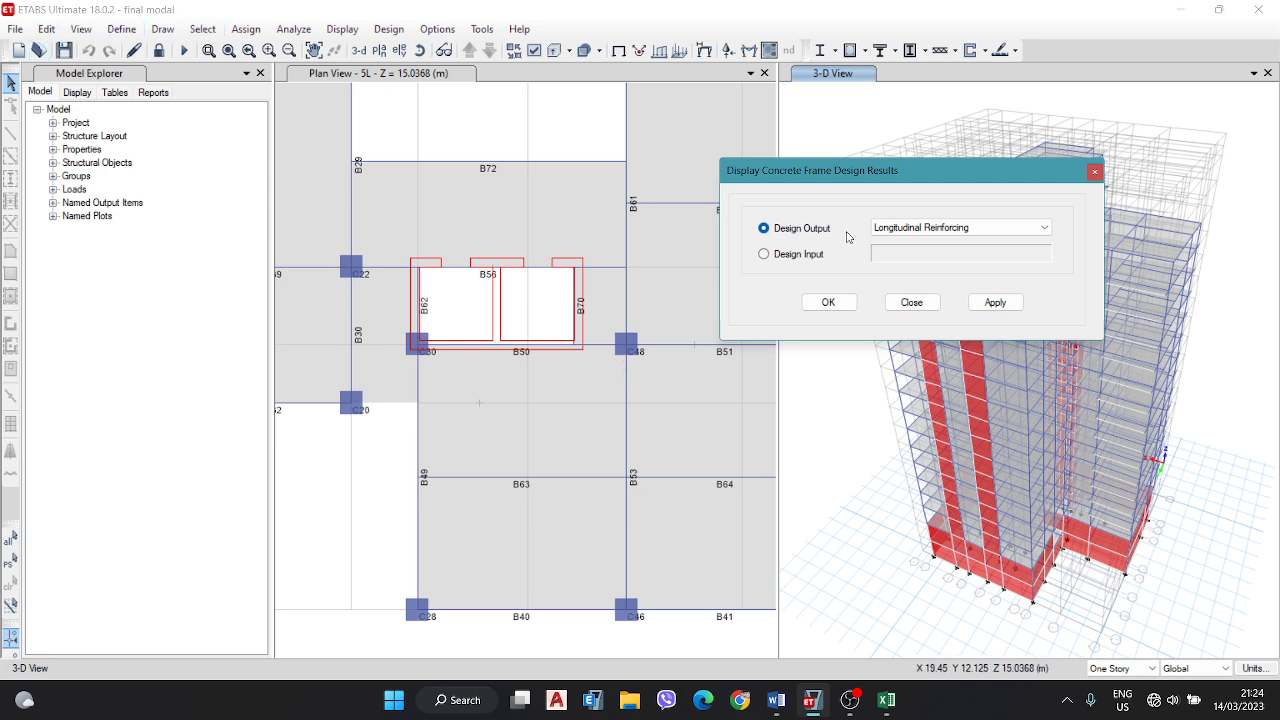
click(1000, 304)
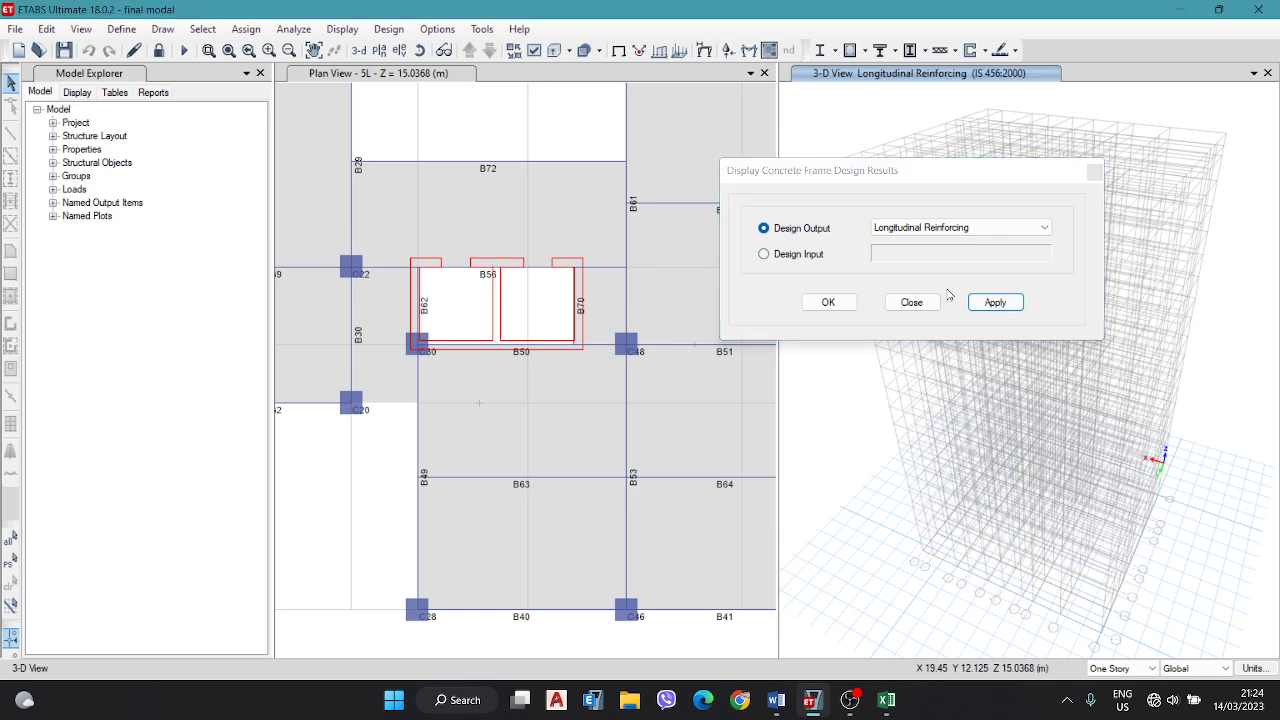
click(995, 301)
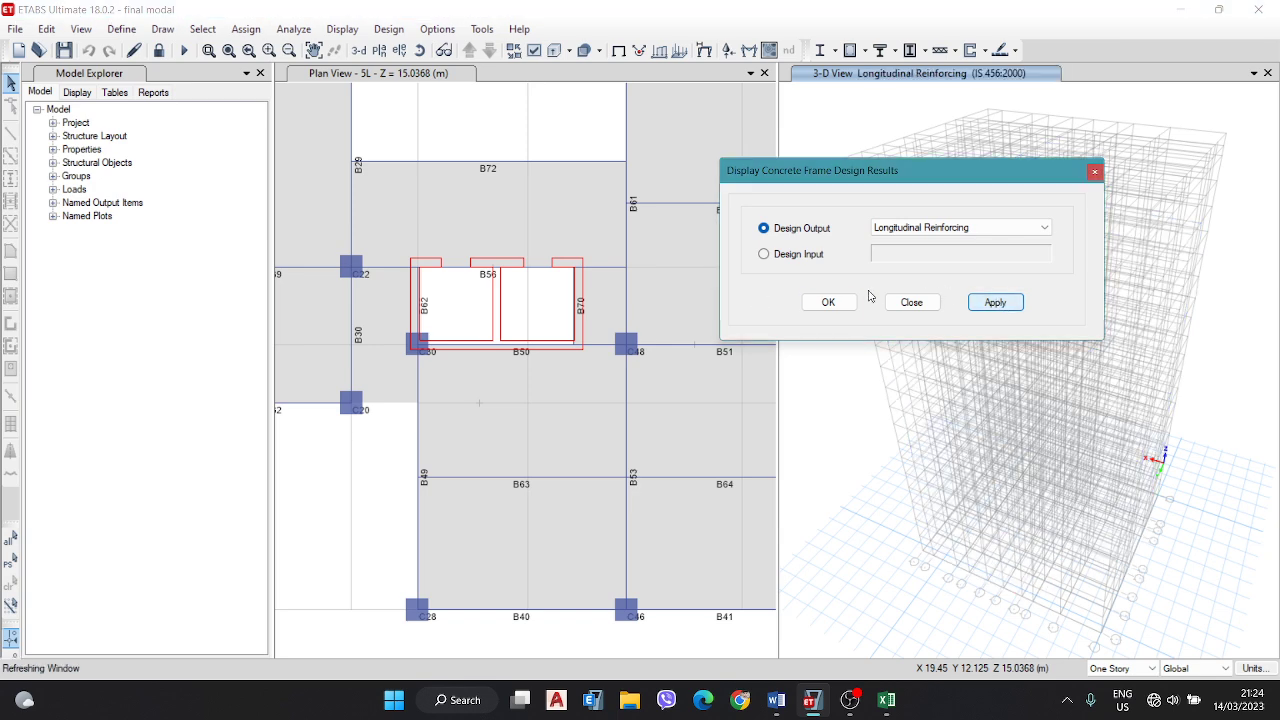
click(487, 147)
click(995, 302)
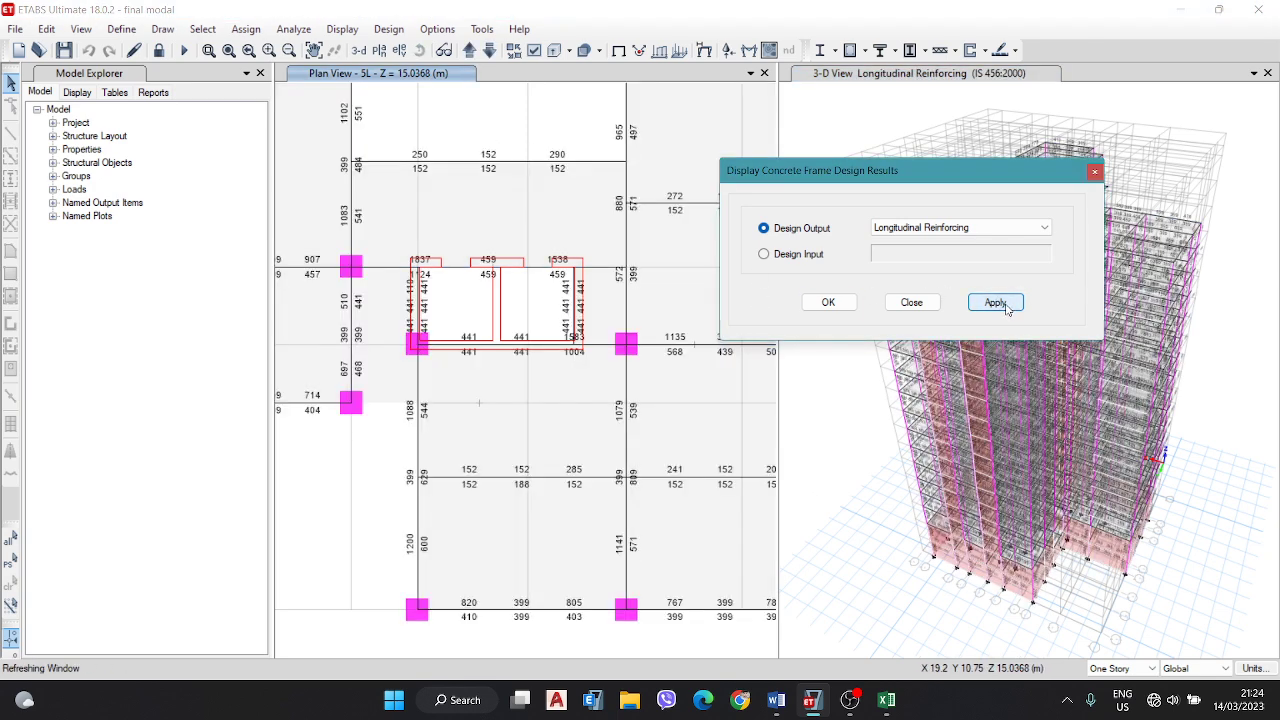
click(828, 302)
Step: Open the concrete design details of beam B56 and review the factored forces, moments and required reinforcement in the summary report
mouse_move(520, 272)
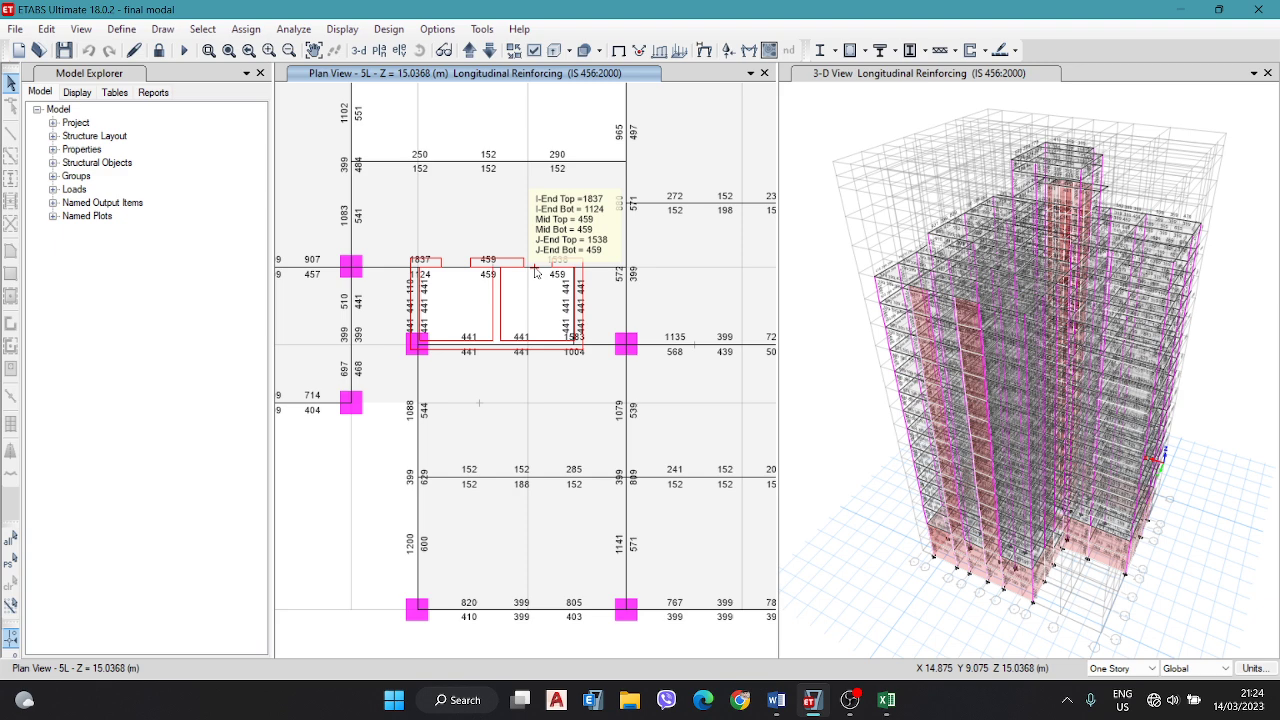
right_click(454, 271)
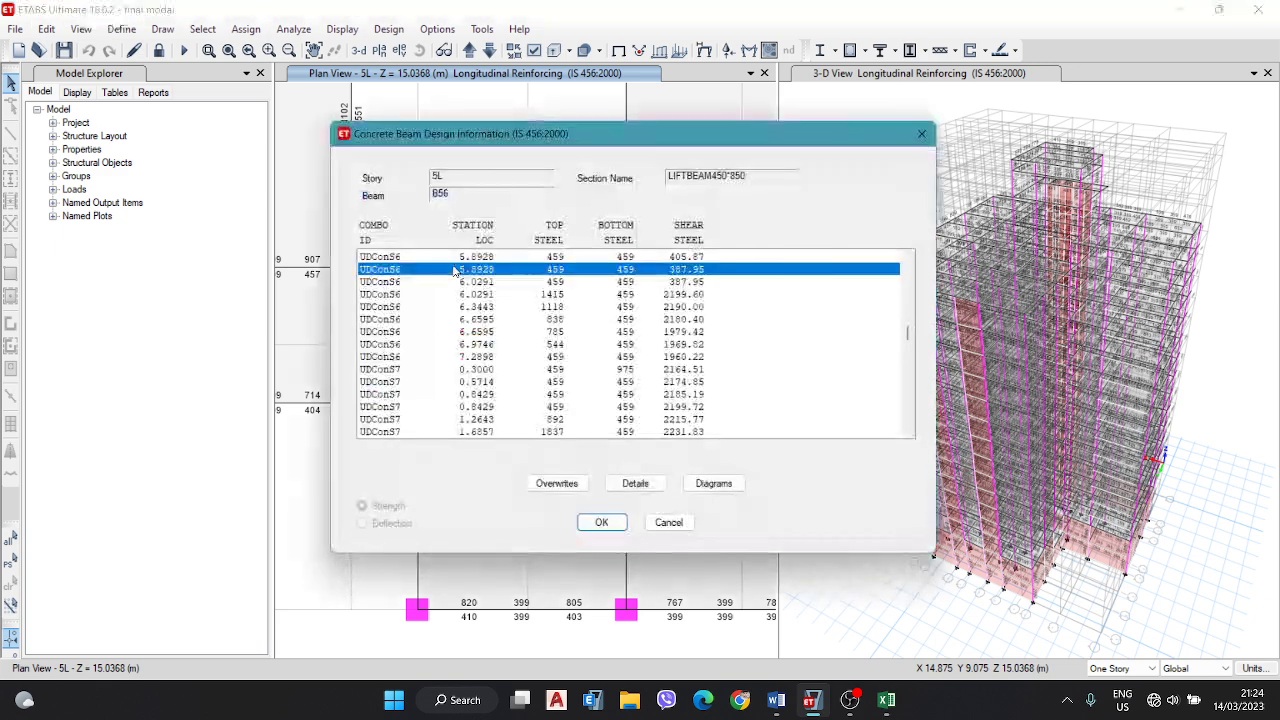
click(921, 134)
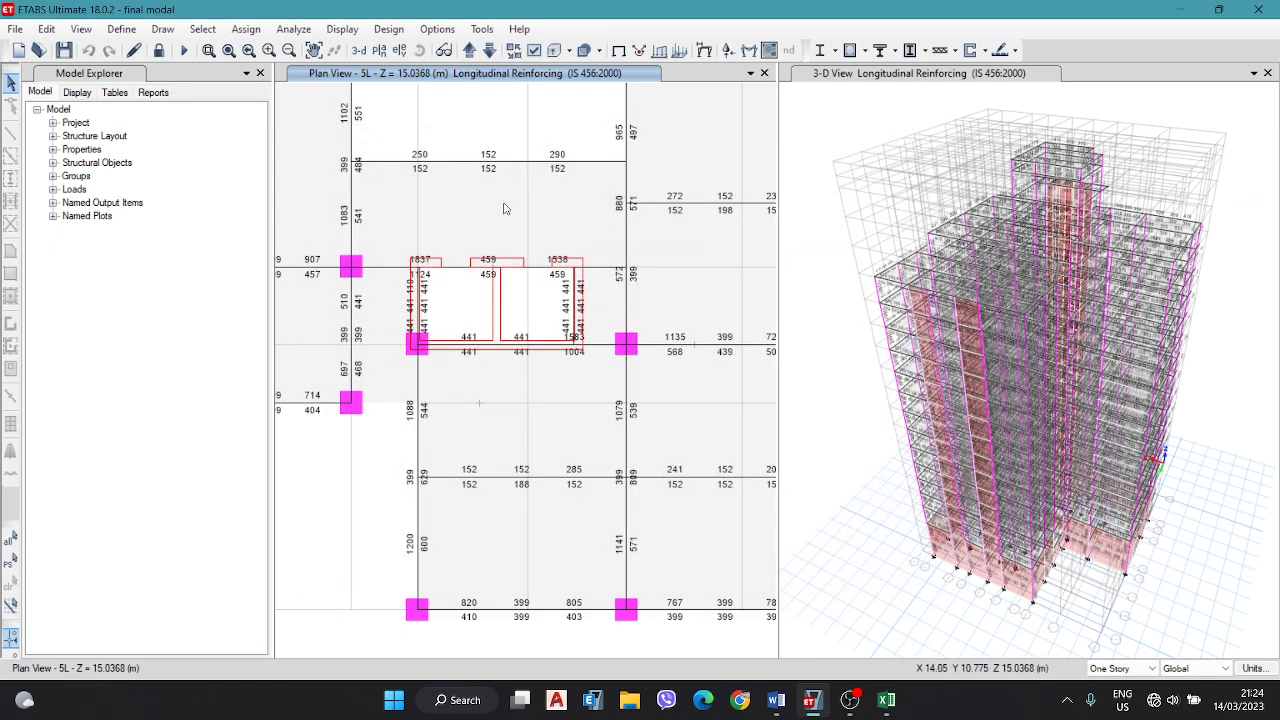
click(460, 272)
right_click(460, 272)
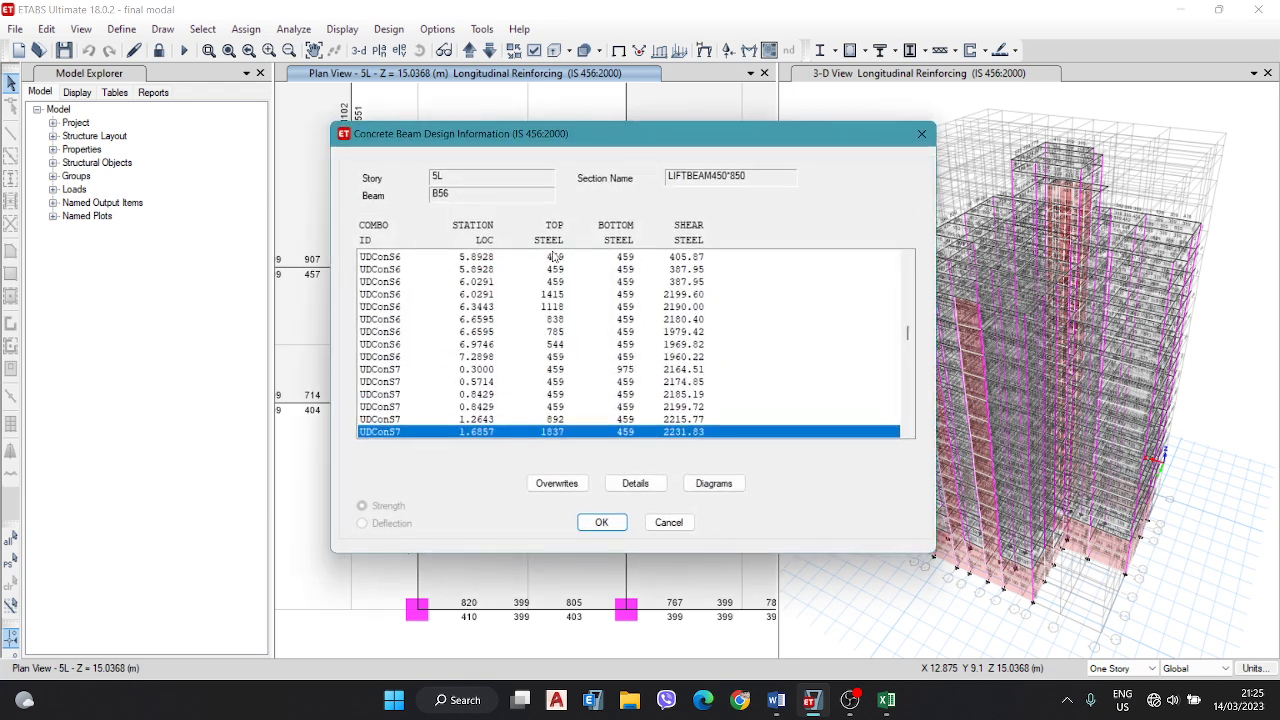
click(638, 485)
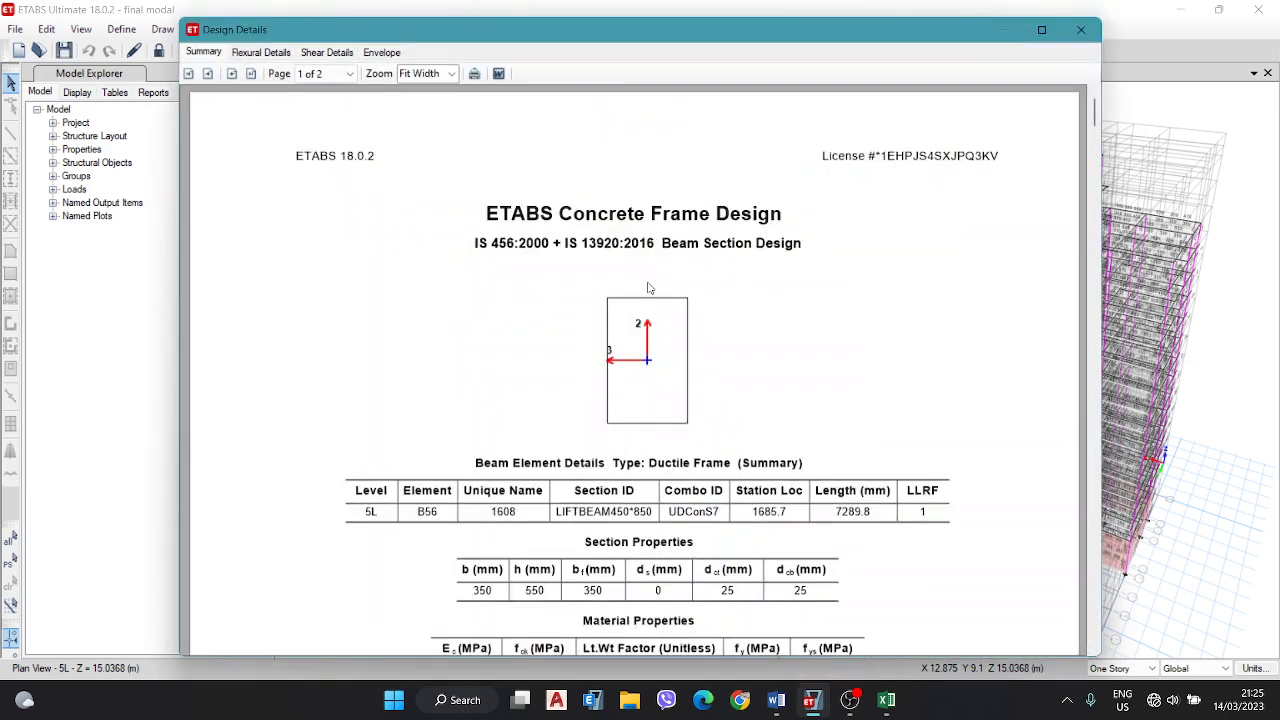
scroll(648, 288, down, 10)
scroll(619, 278, up, 6)
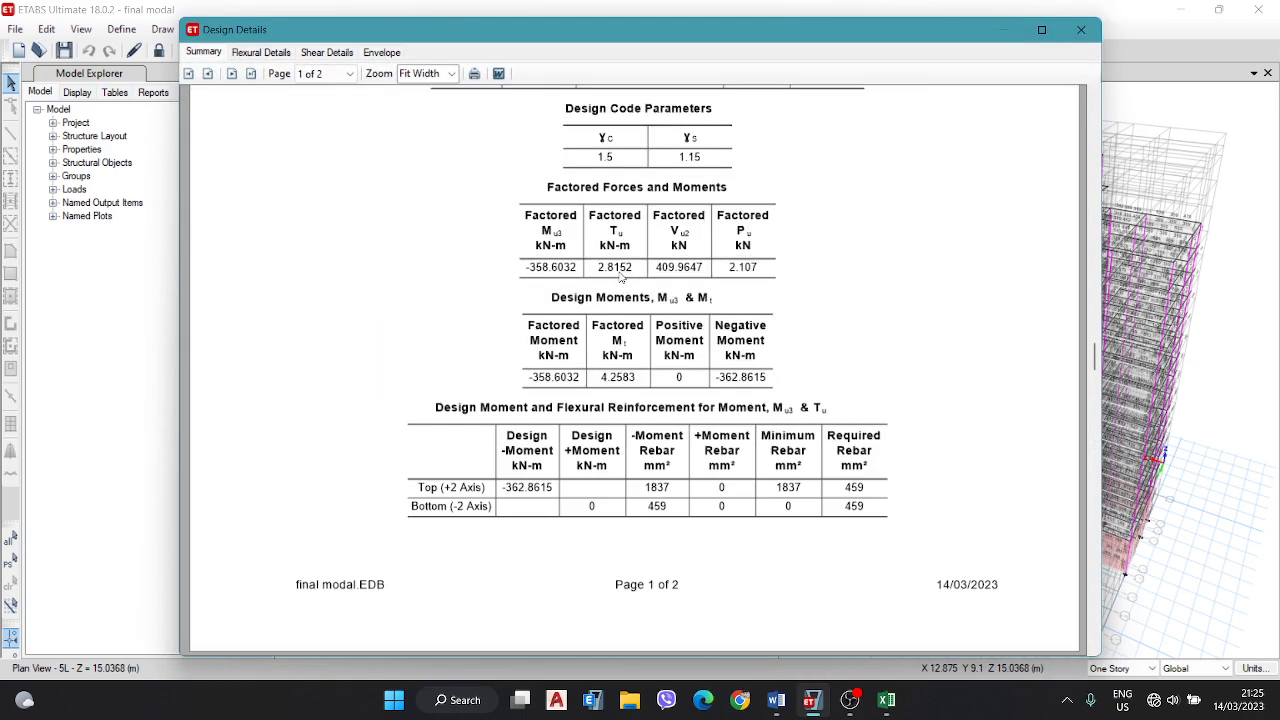
scroll(619, 278, down, 5)
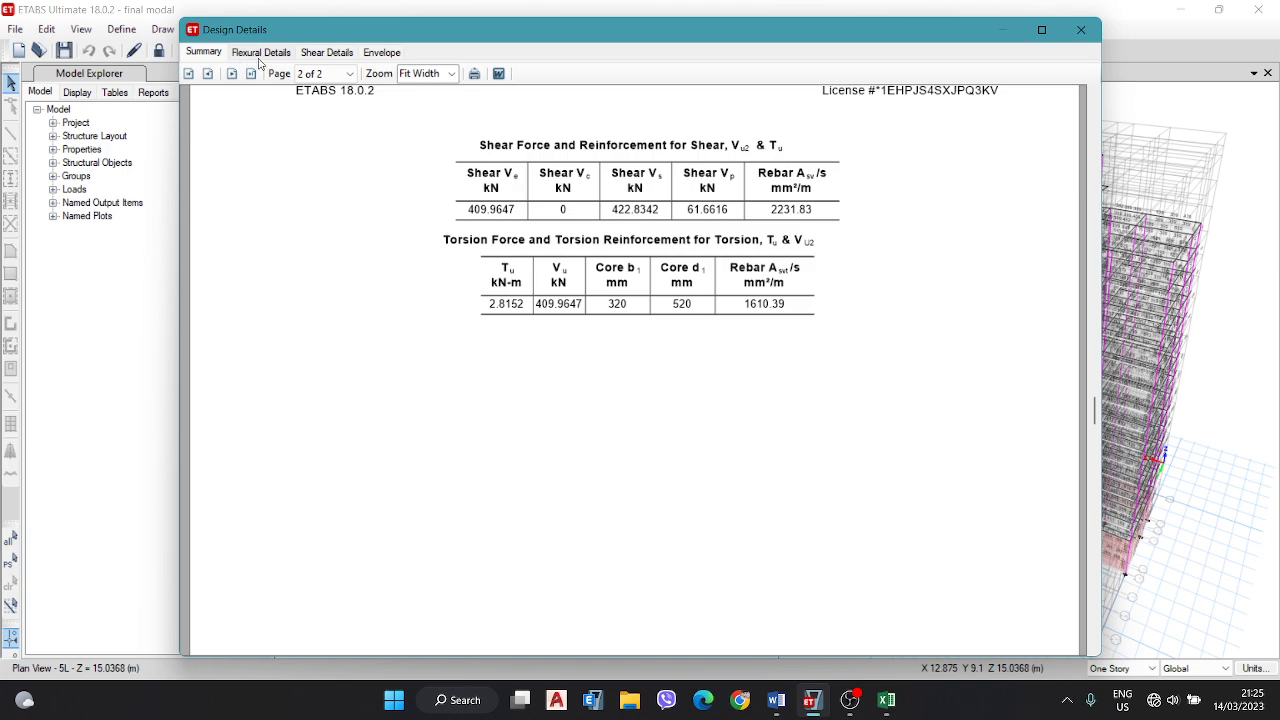
Step: Review the flexural reinforcement, design moments and shear reinforcement in the envelope design report of beam B56
click(380, 53)
scroll(540, 300, down, 10)
scroll(537, 318, up, 3)
scroll(537, 318, down, 3)
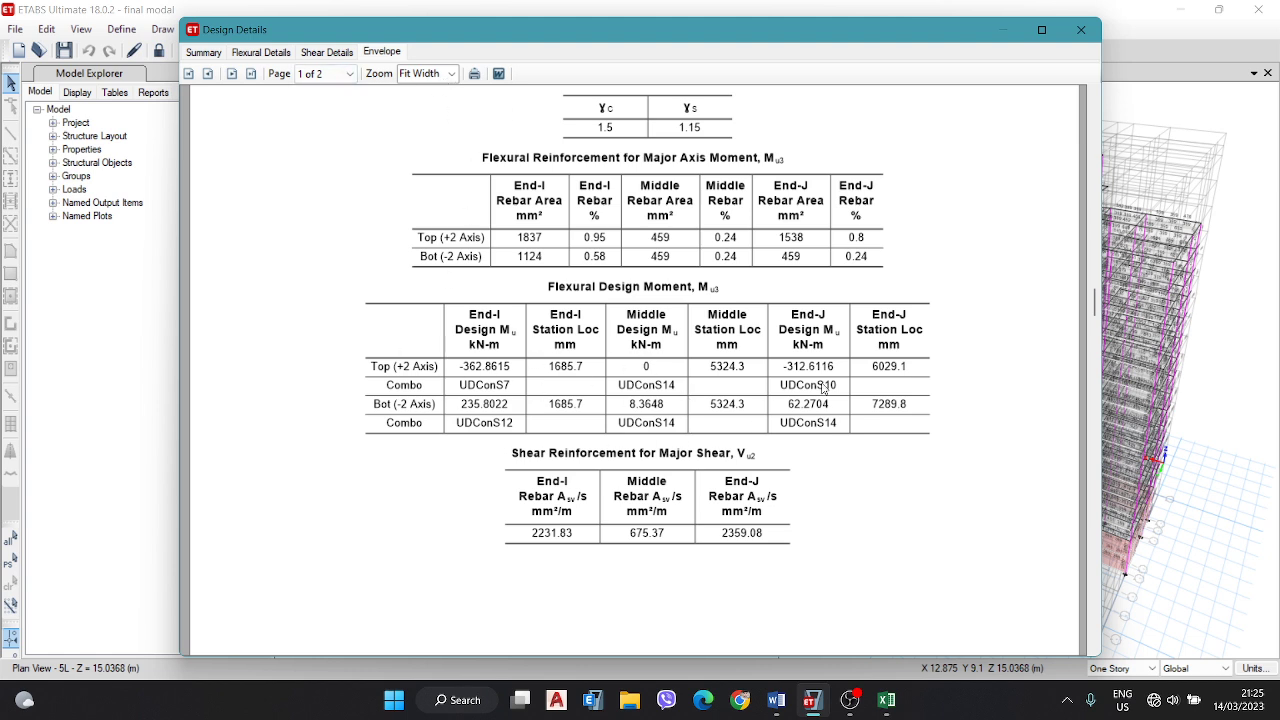
click(475, 75)
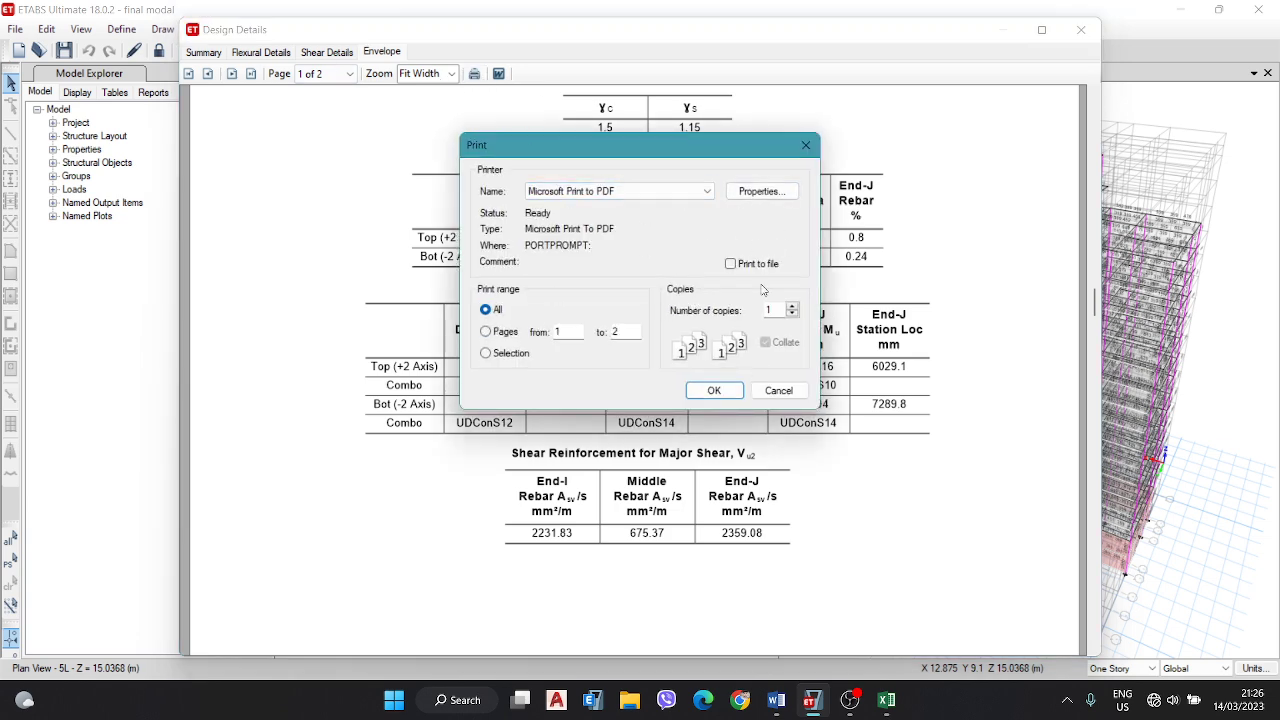
click(718, 396)
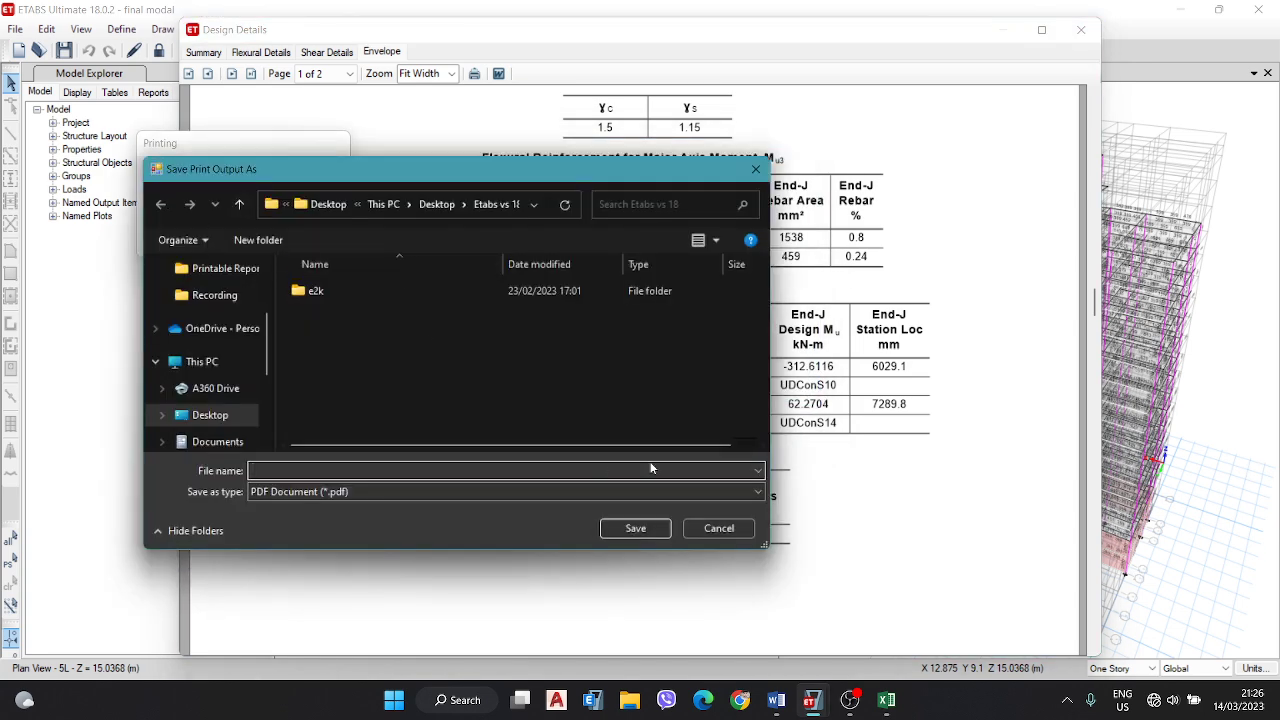
click(756, 169)
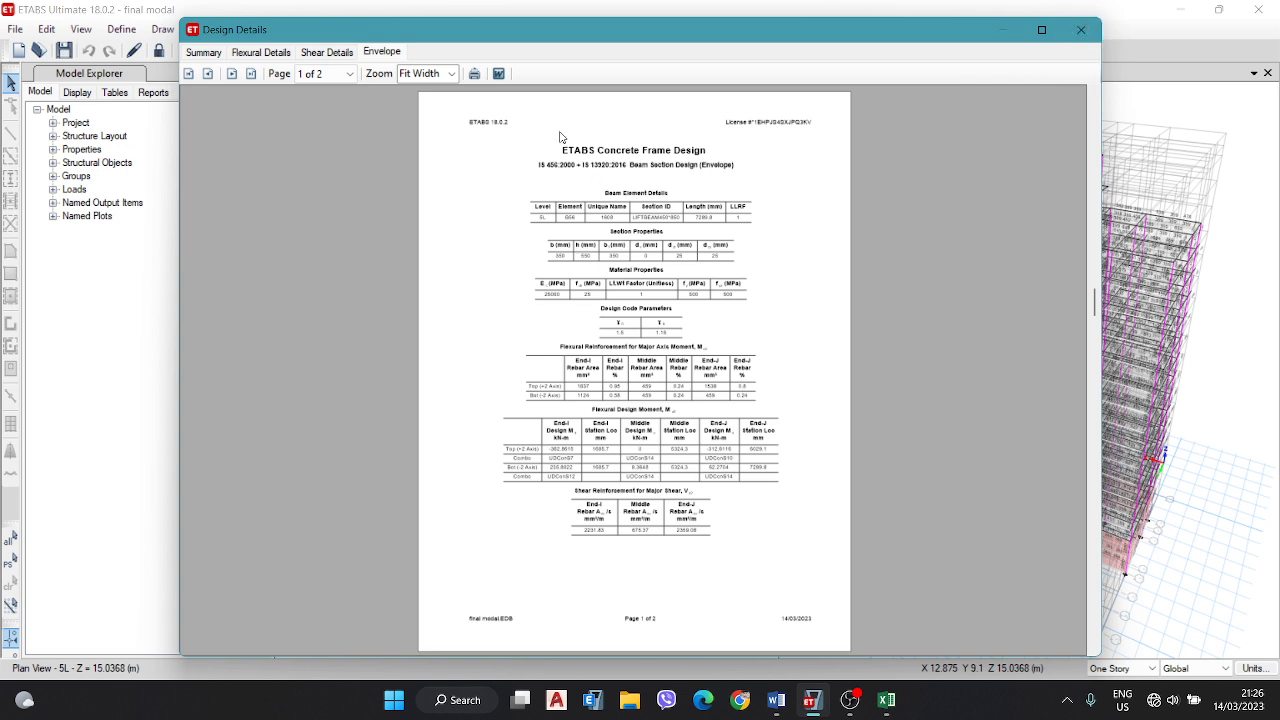
Step: Close the design details and the concrete beam design information of B56
click(1087, 31)
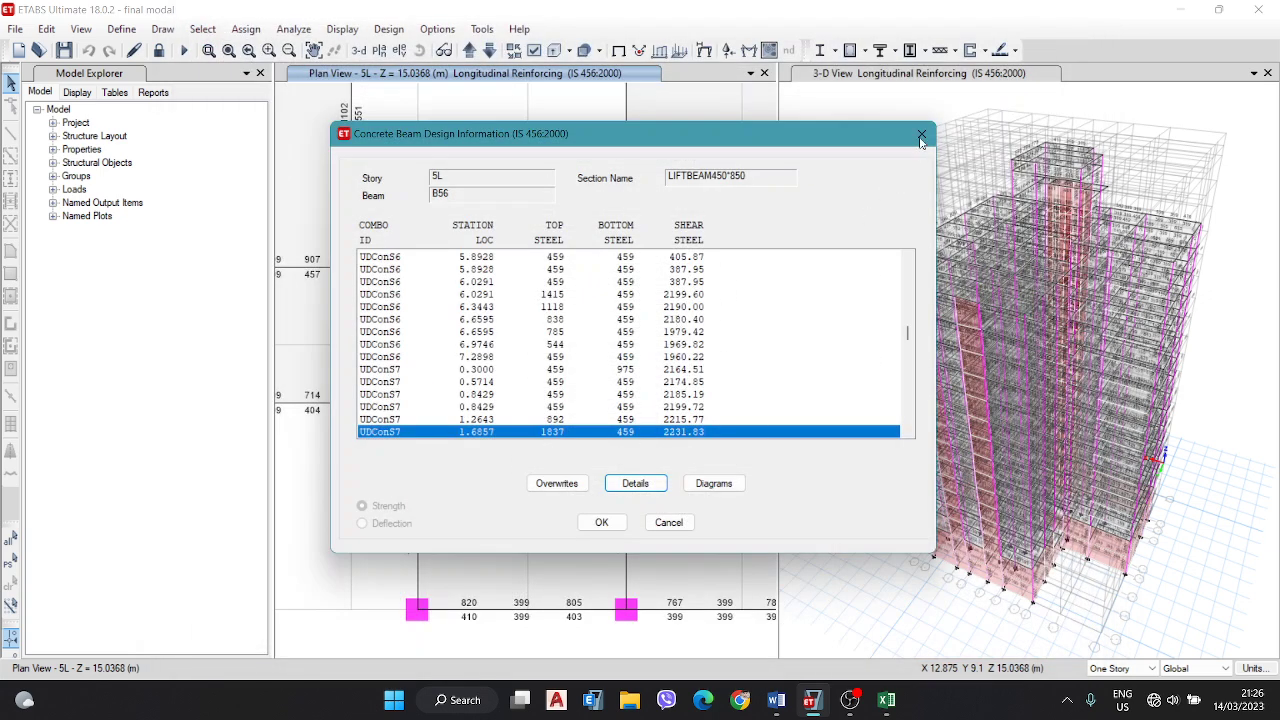
click(921, 134)
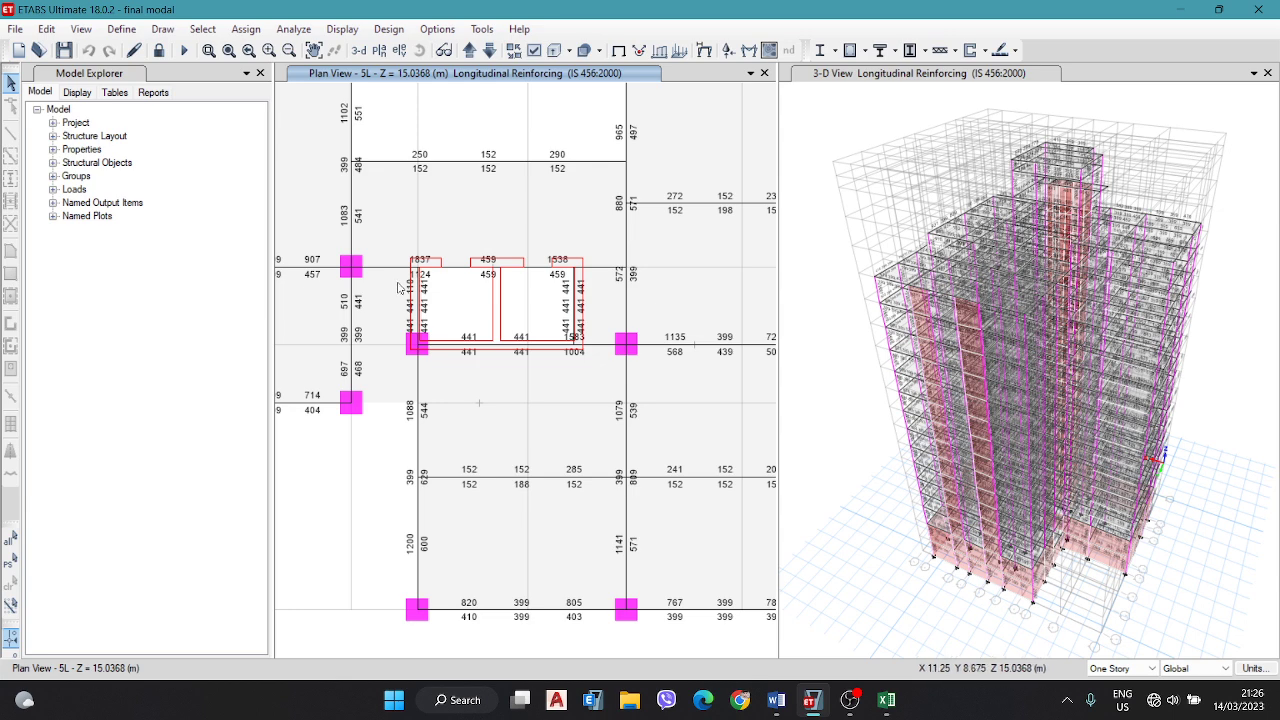
mouse_move(350, 278)
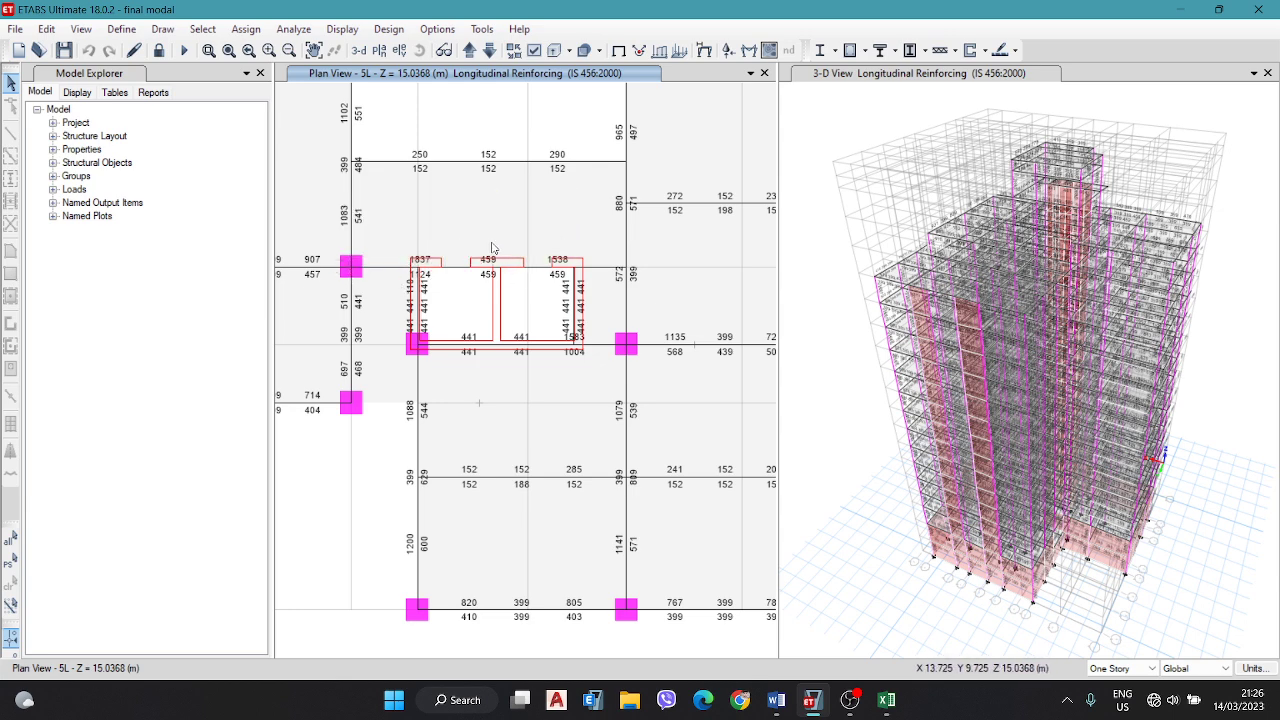
Step: Display the Moment 3-3 diagram for the Envelope combination, Max, with filled frame diagrams on the 5L plan
click(756, 50)
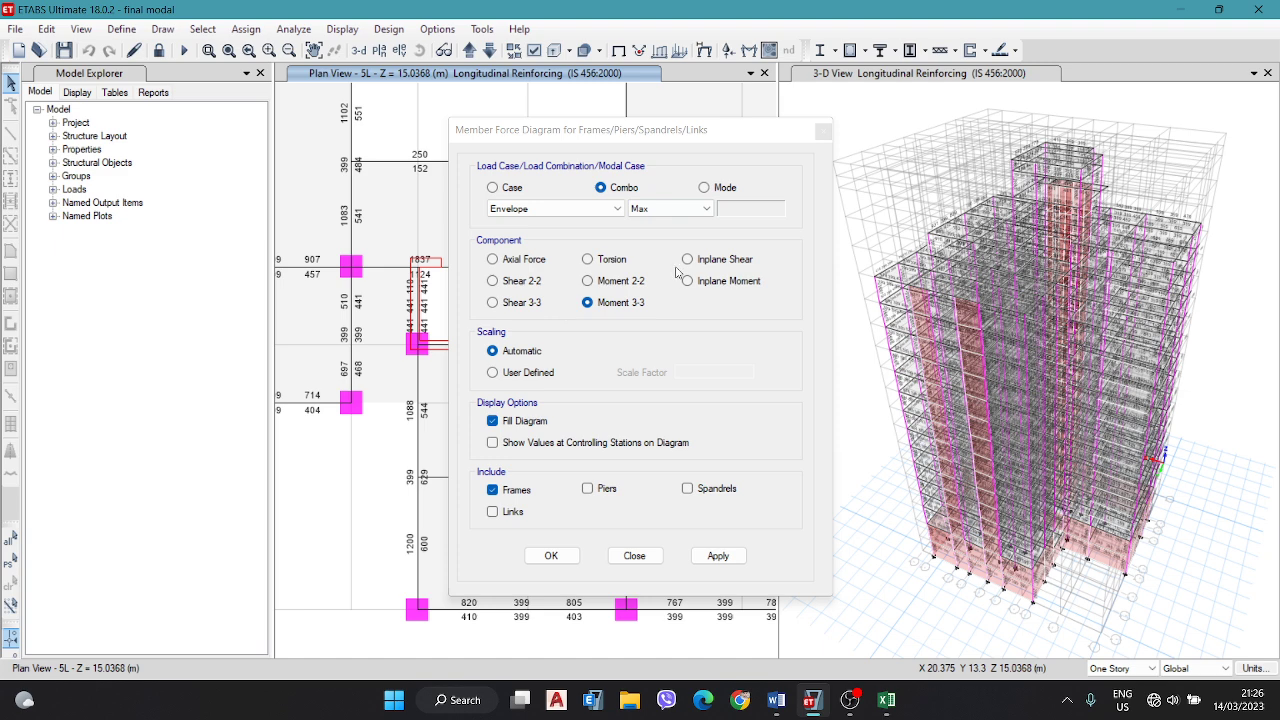
click(590, 208)
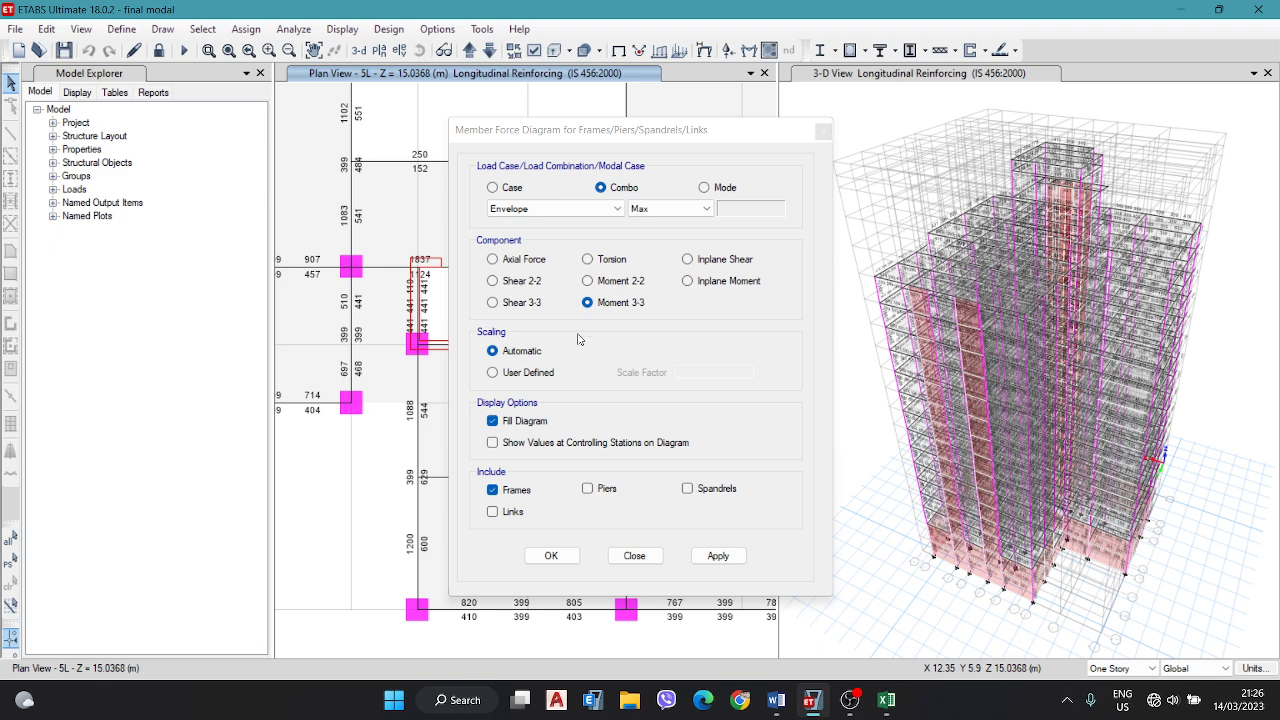
click(718, 556)
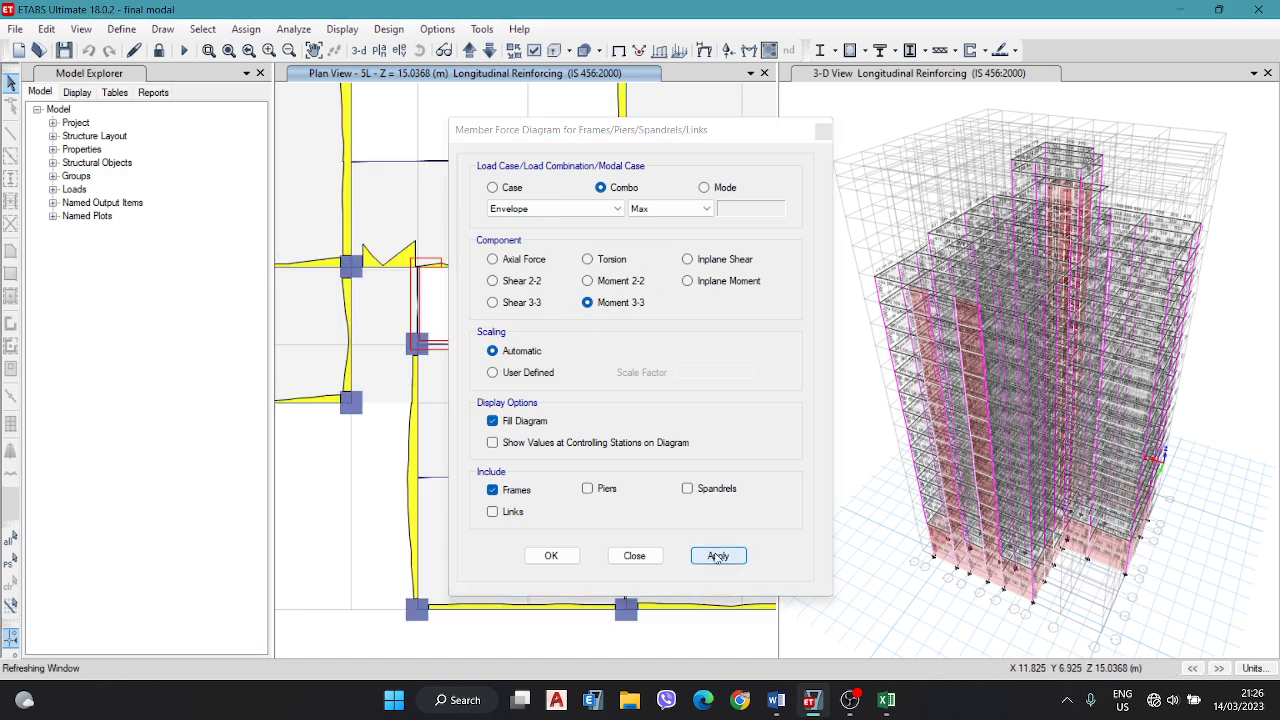
click(551, 556)
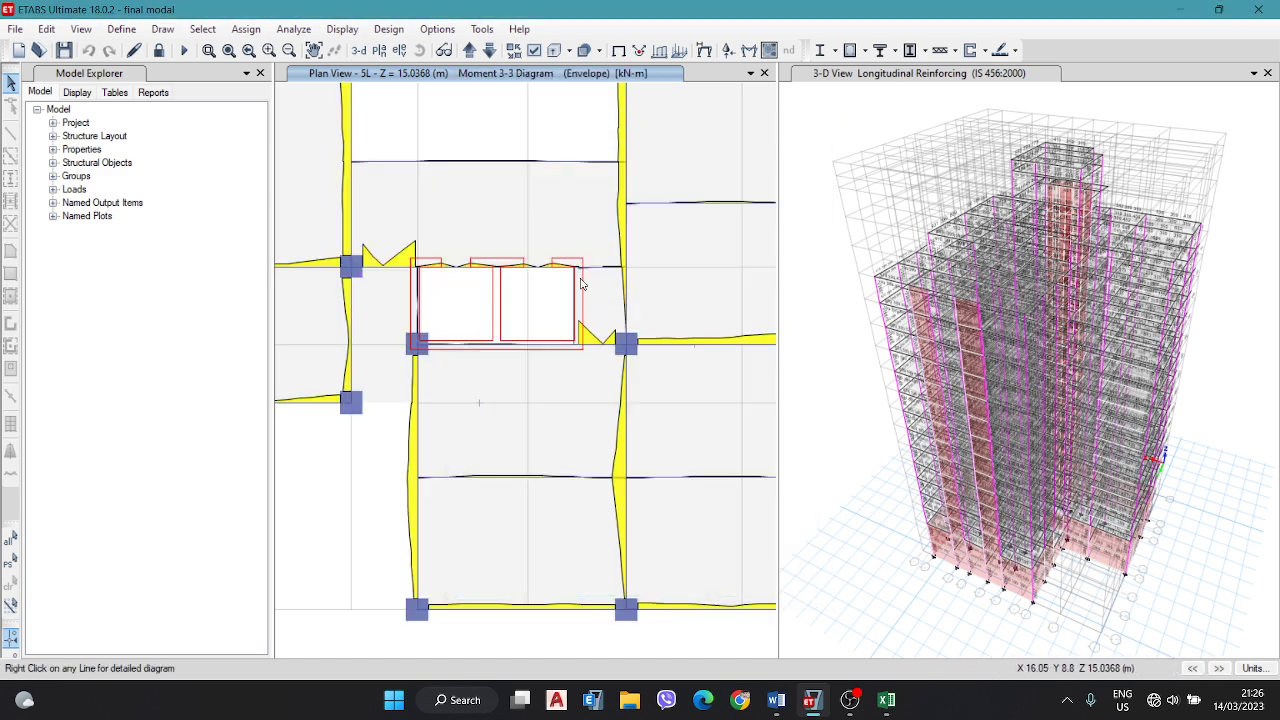
Step: Open the force diagram of beam B56 and read its Max and Min envelope values at a scroll location of 0 m
mouse_move(456, 268)
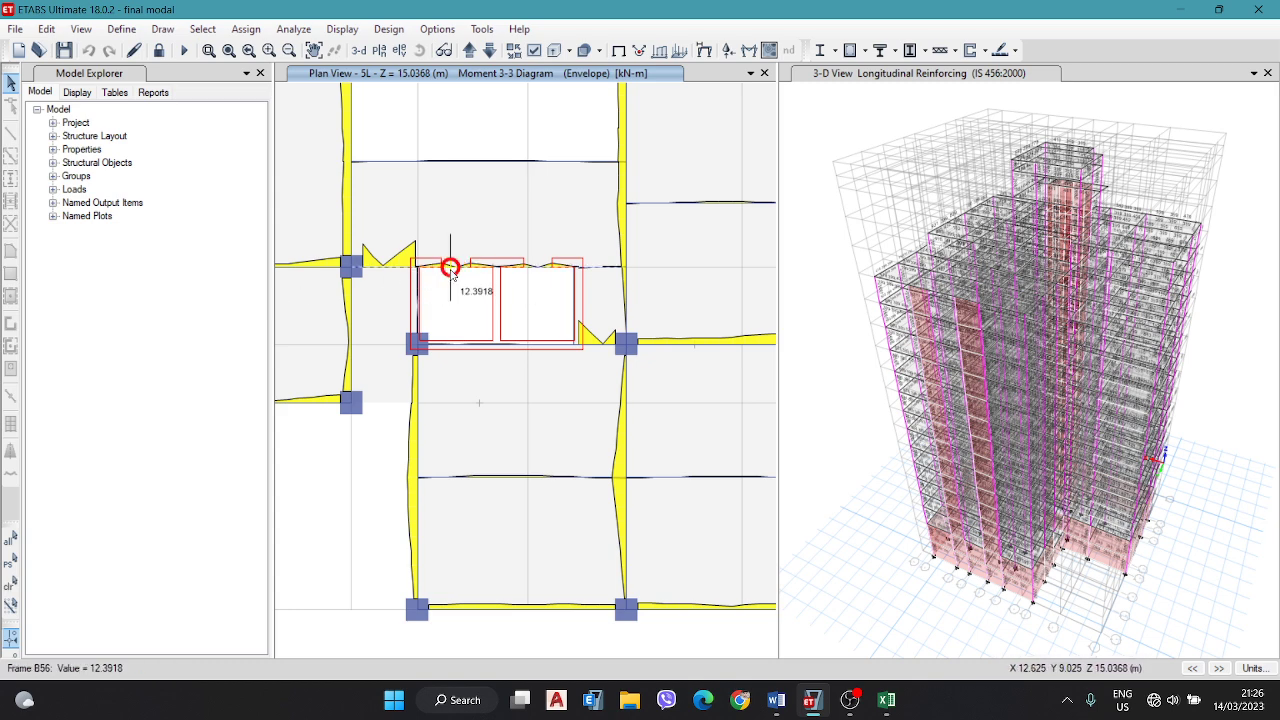
right_click(455, 271)
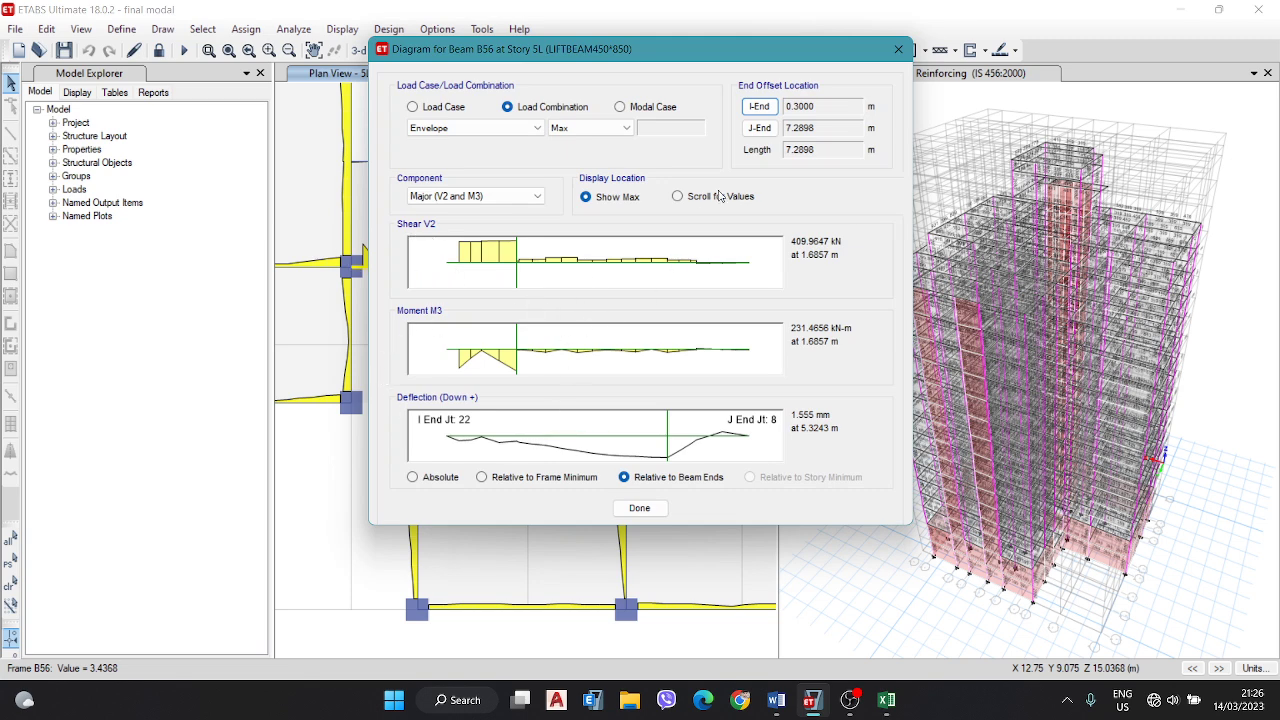
click(700, 197)
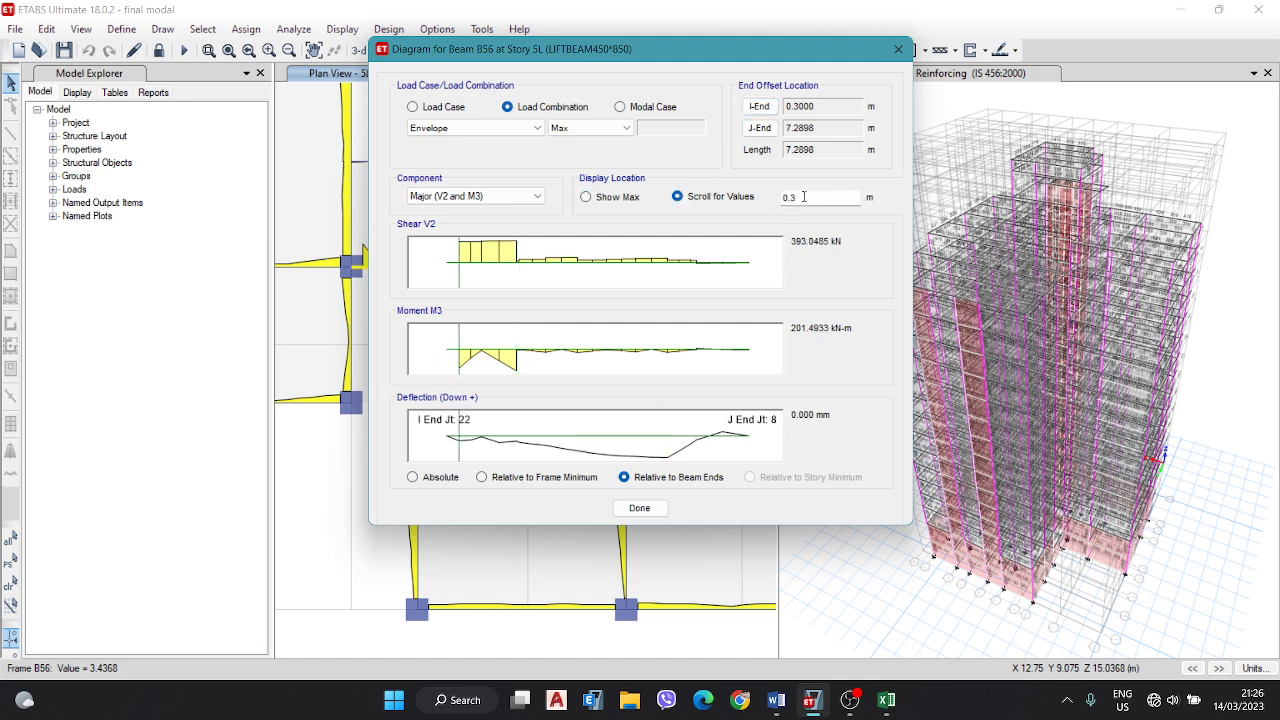
drag(803, 197, 780, 200)
text(0)
click(618, 129)
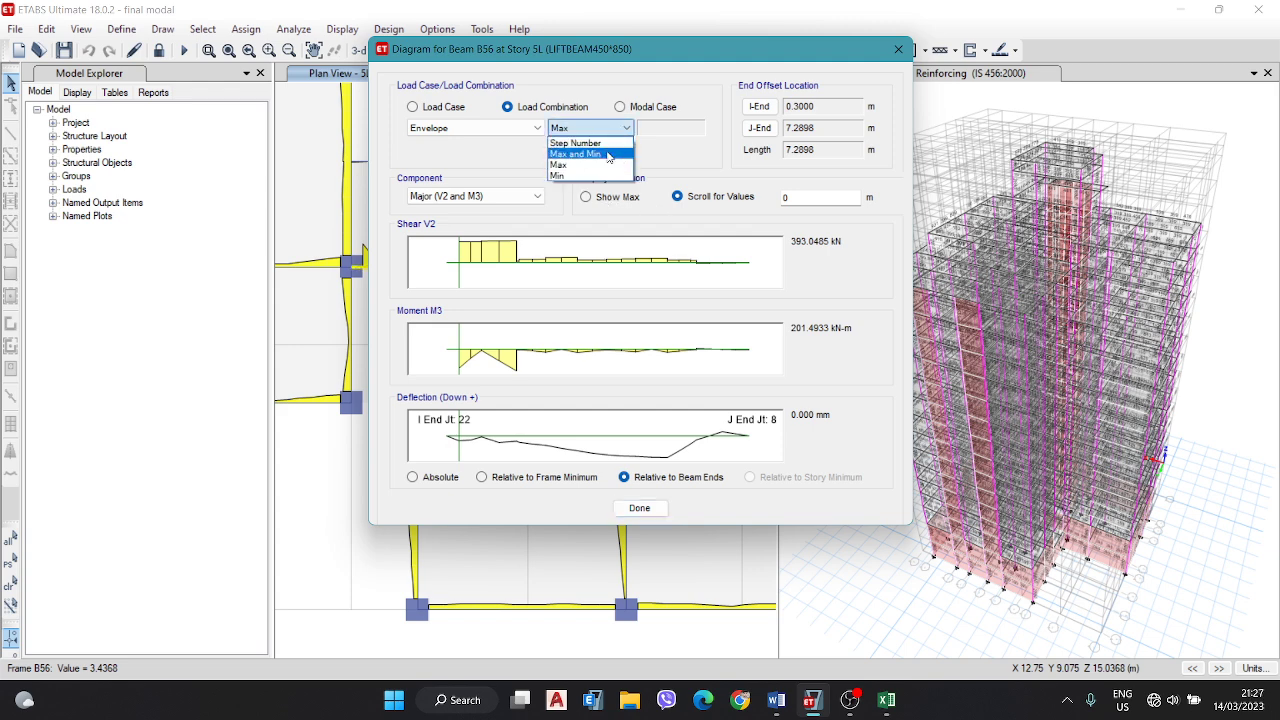
click(576, 154)
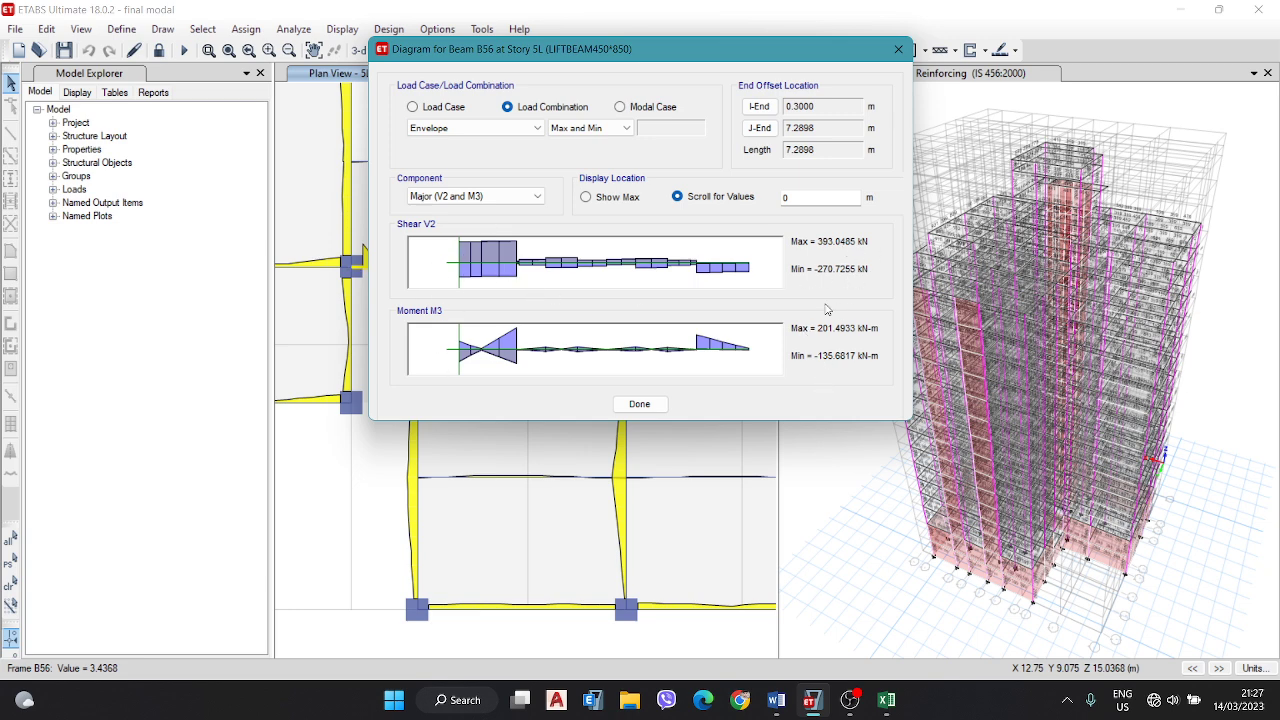
Step: Read the envelope shear V2 and moment M3 of beam B56 at mid-length by setting the display location to 7.2898/2
double_click(788, 197)
text(7.2898/2)
key(Return)
key(Tab)
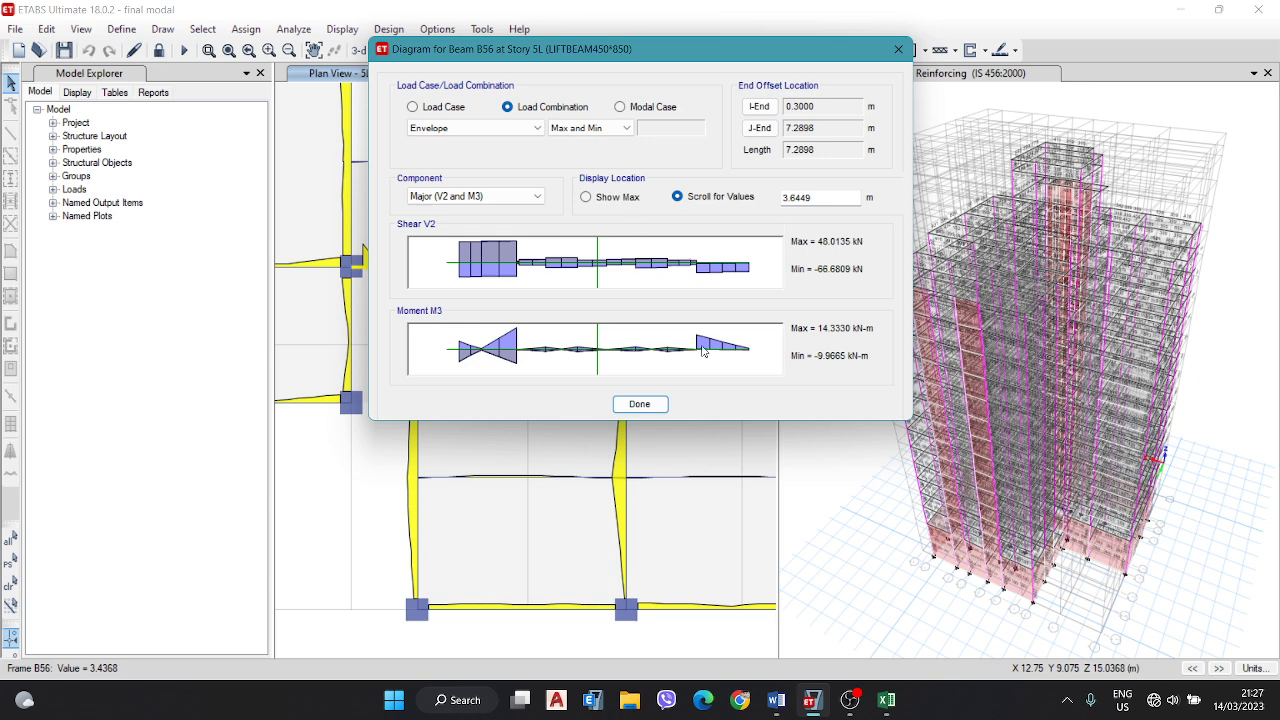
Step: Read the envelope shear V2 and moment M3 of beam B56 at the display location 7.2898 m and close its force diagram
drag(825, 194, 783, 198)
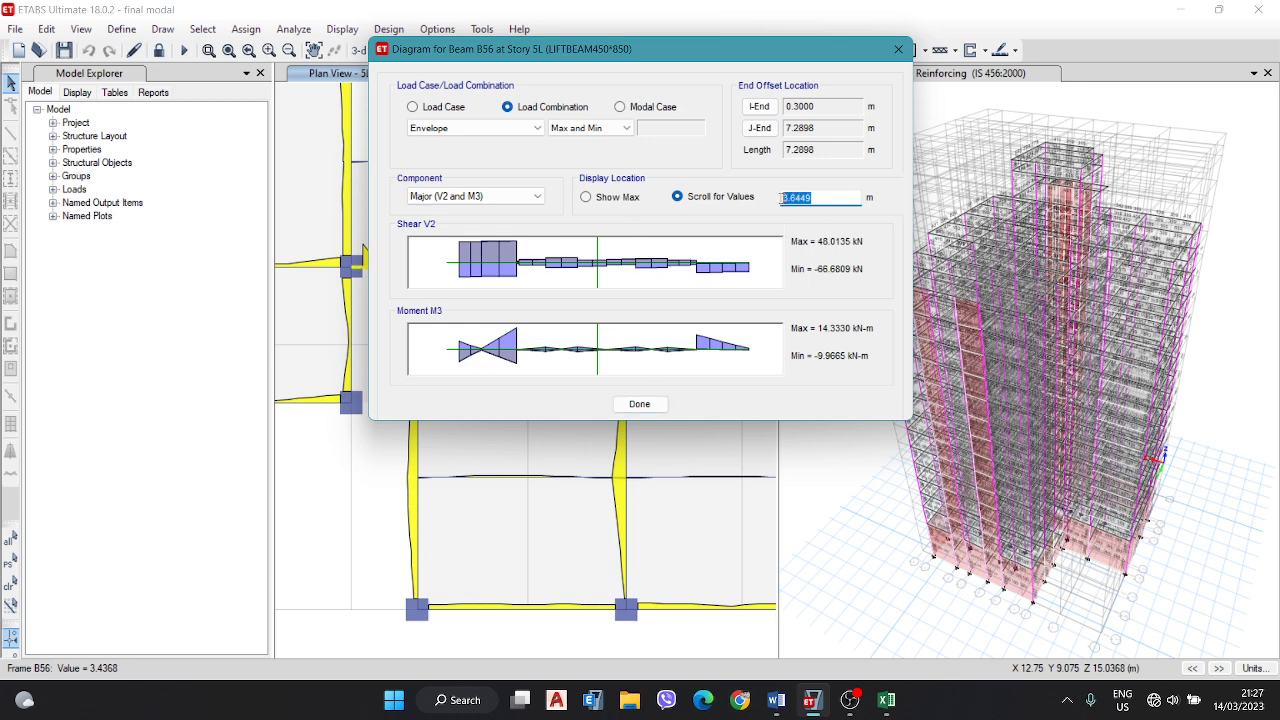
text(7.2898)
key(Tab)
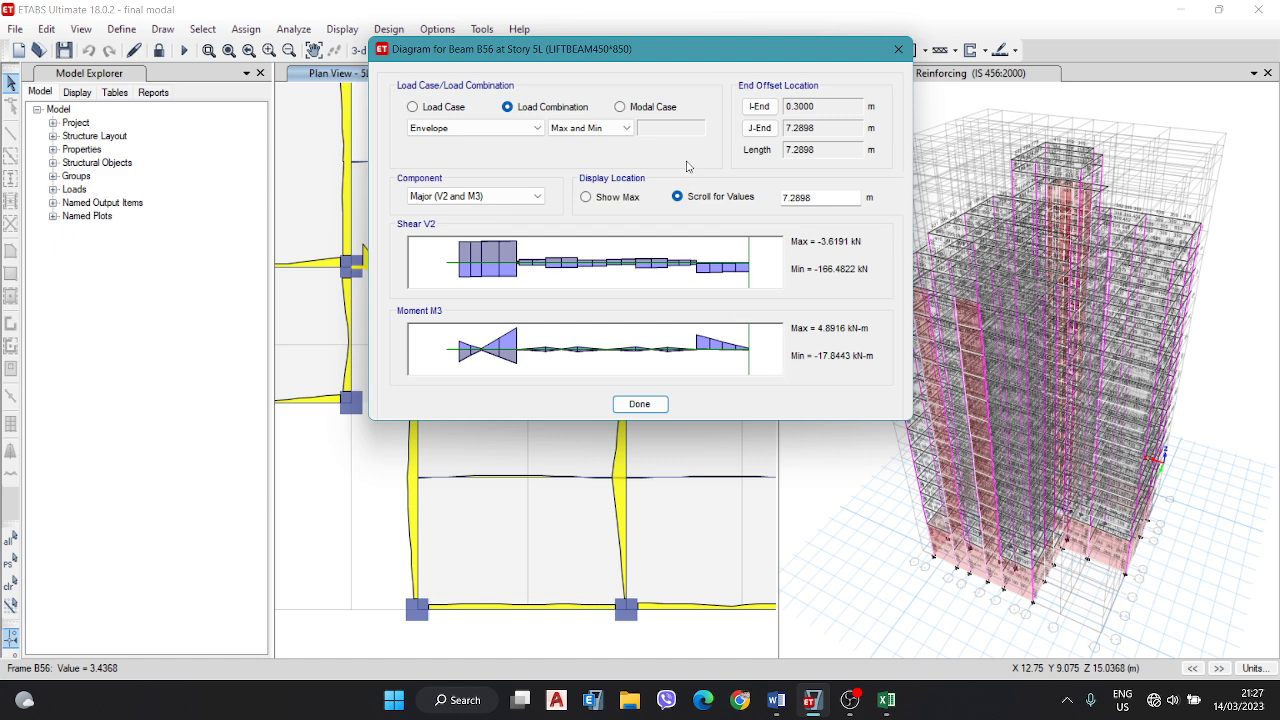
drag(449, 46, 484, 170)
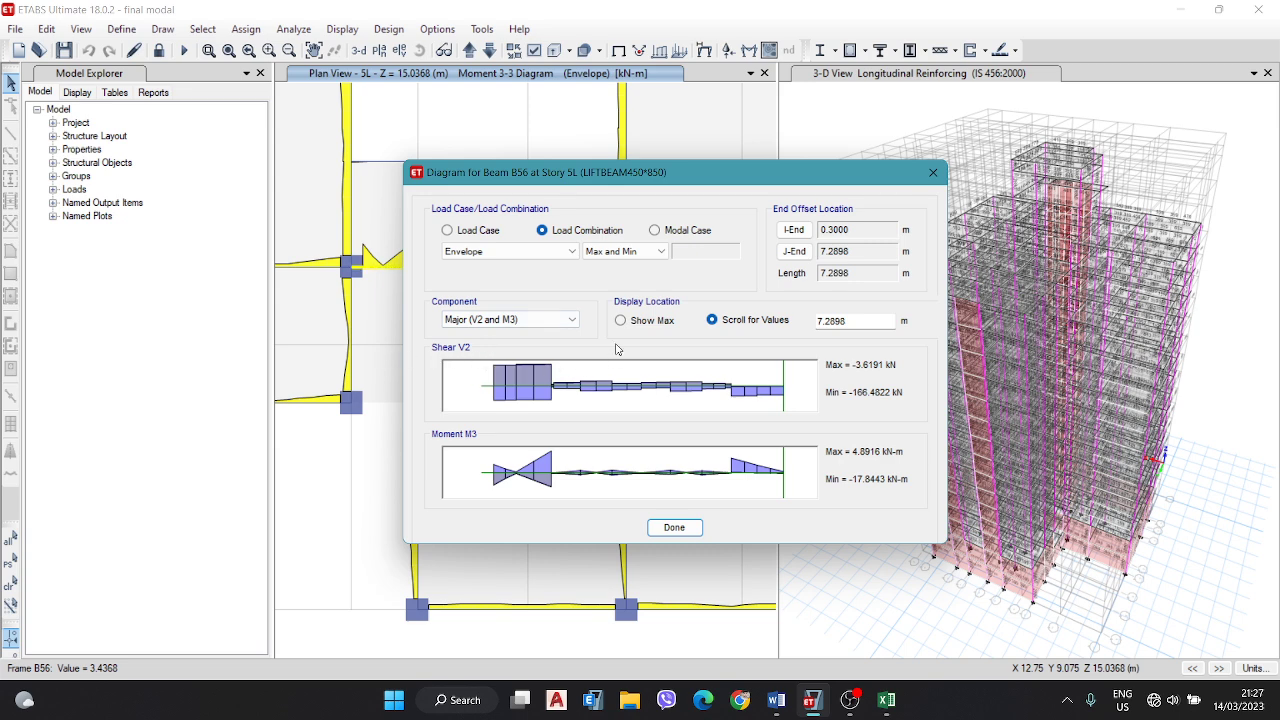
click(933, 172)
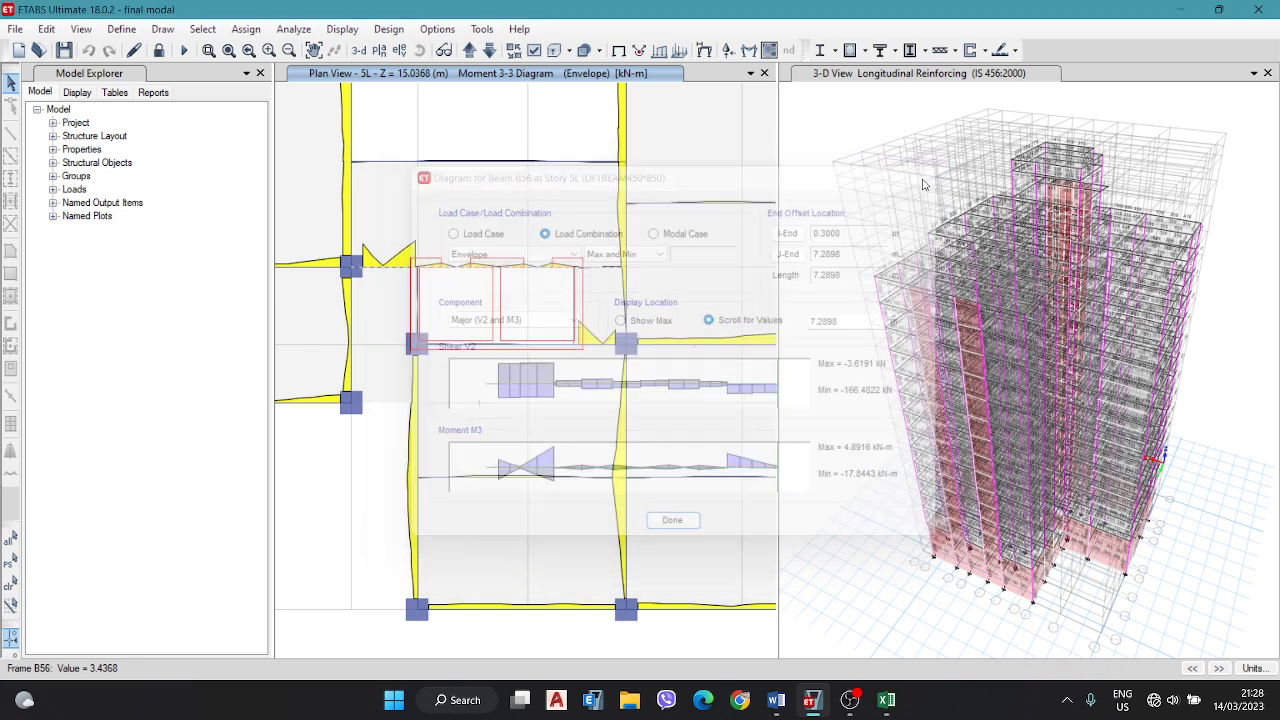
Step: Switch to the beam design document in Word and review the left-end flexure design of Beam ID 89 for hogging and sagging moments
click(786, 703)
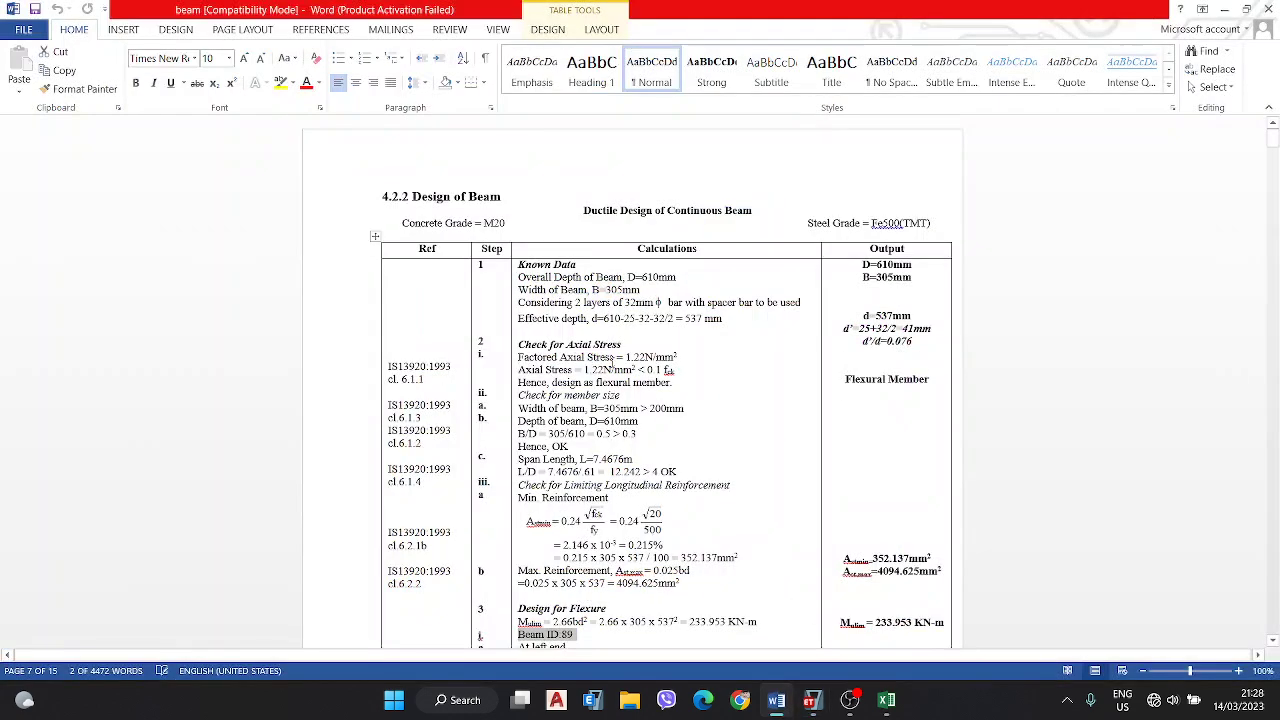
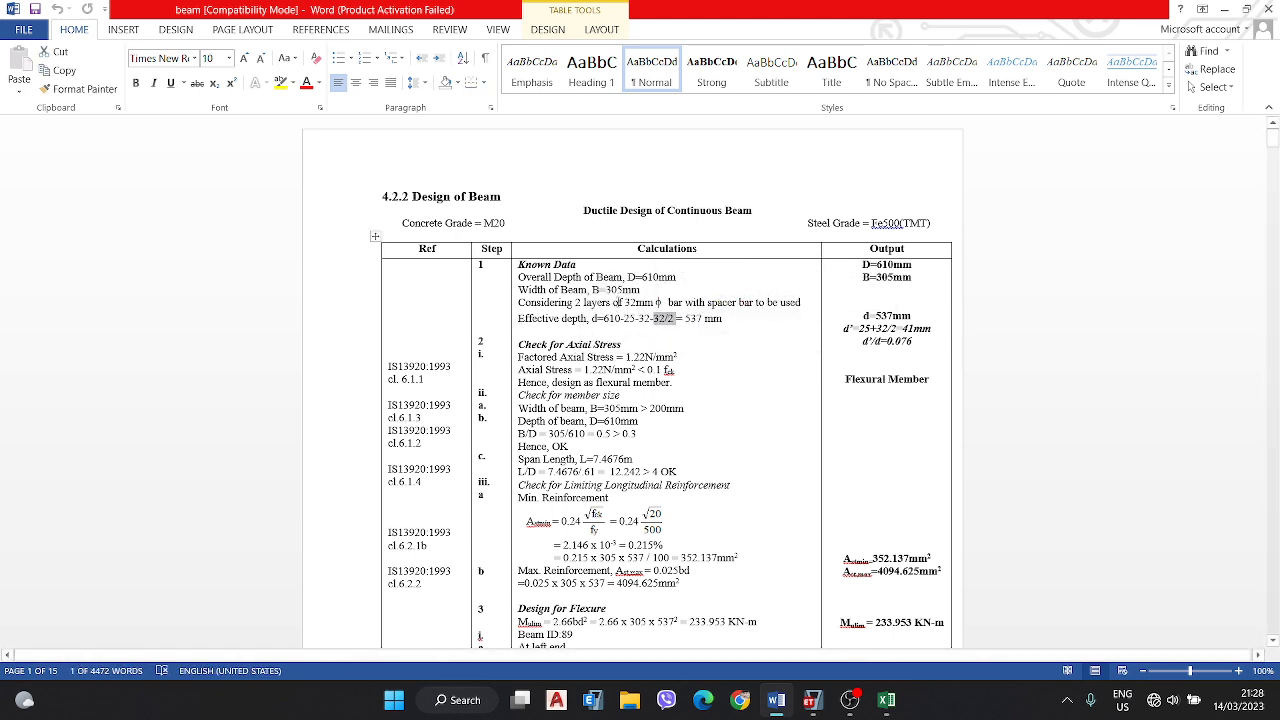
scroll(596, 343, down, 9)
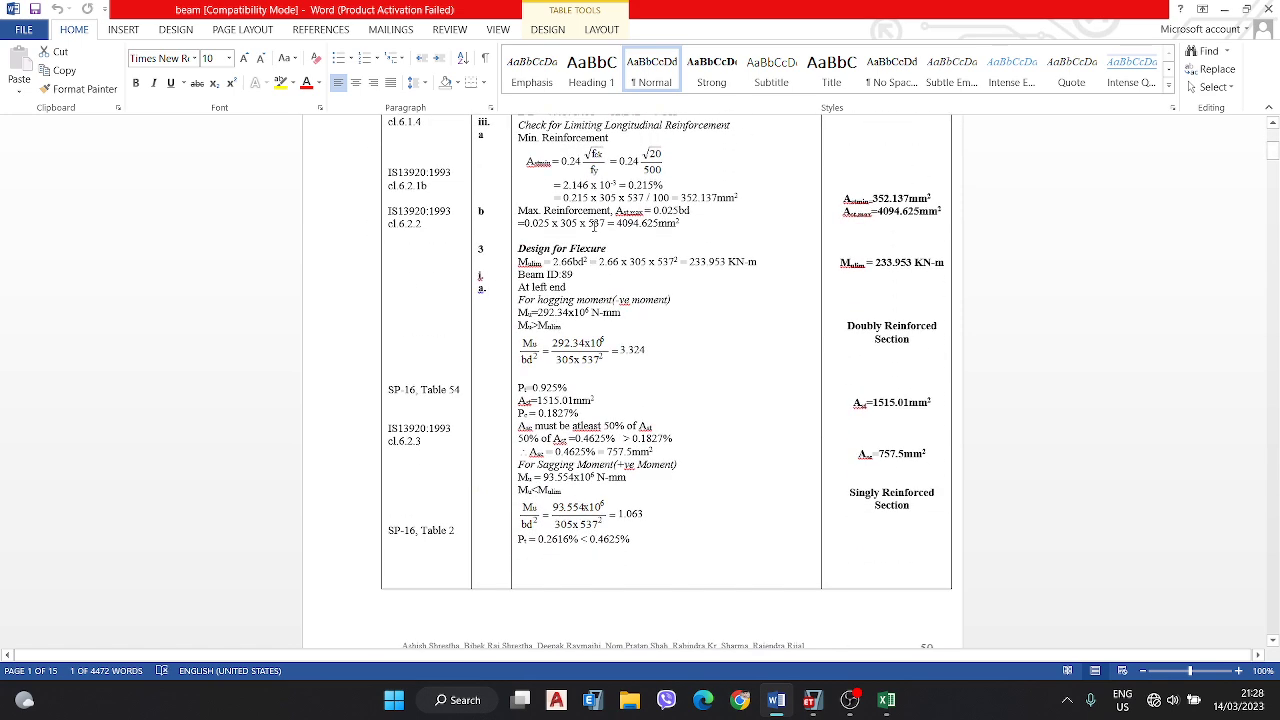
drag(518, 298, 654, 305)
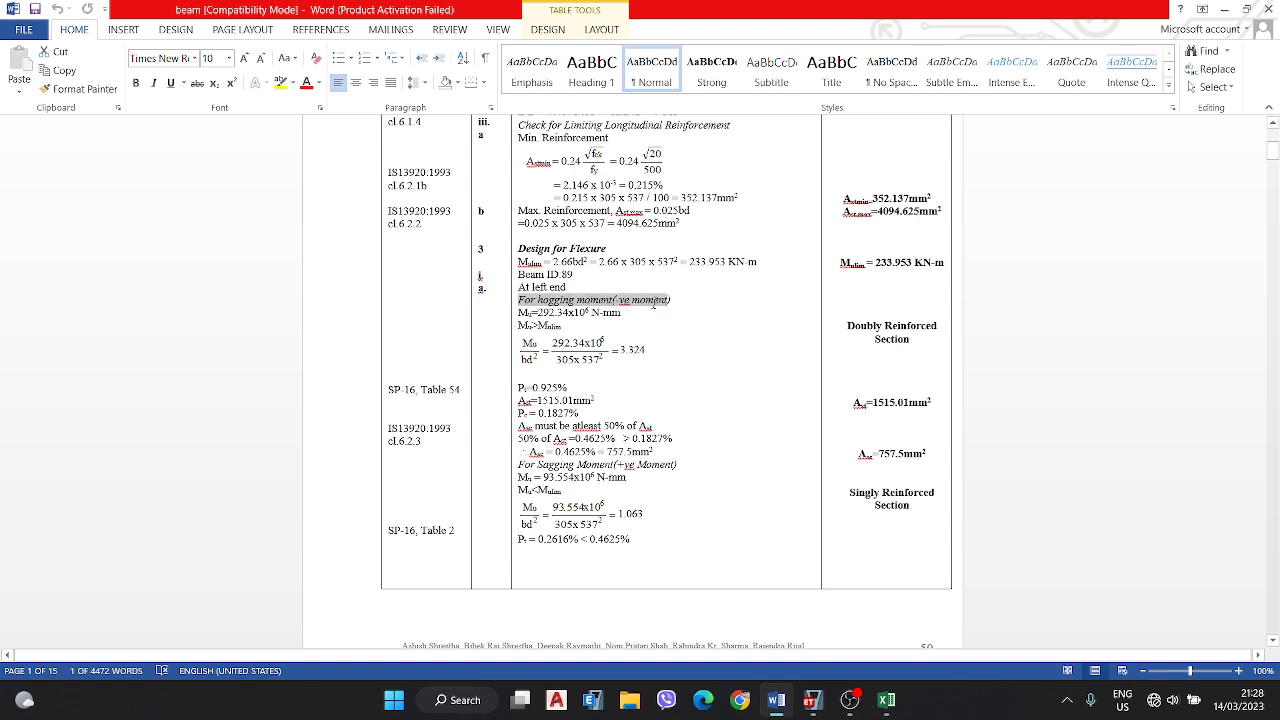
drag(521, 472, 660, 476)
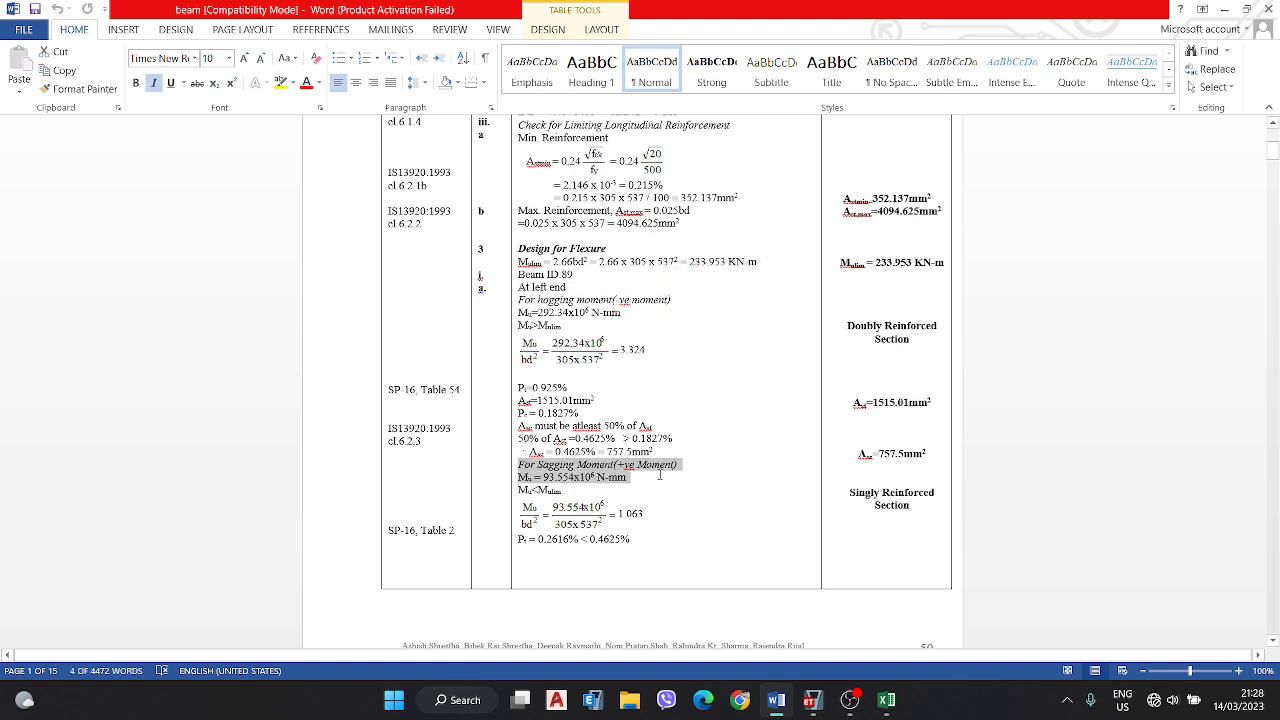
click(664, 420)
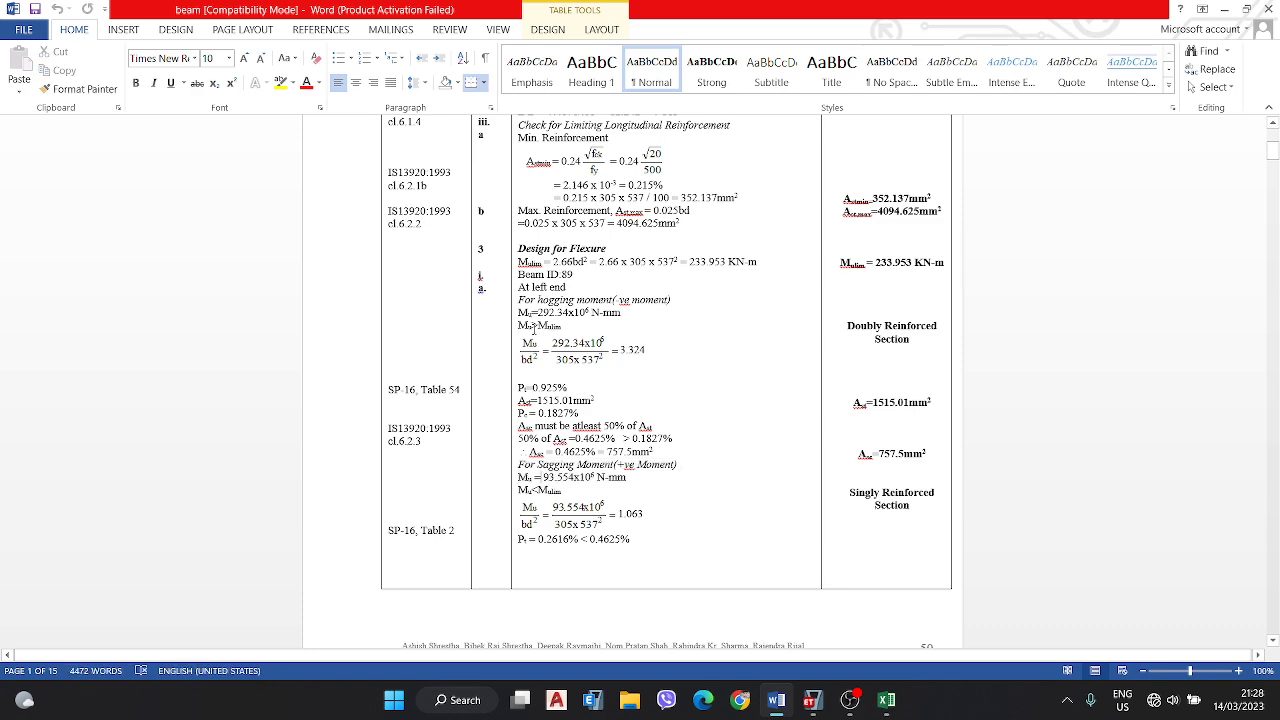
drag(520, 299, 629, 427)
click(629, 427)
scroll(629, 427, down, 6)
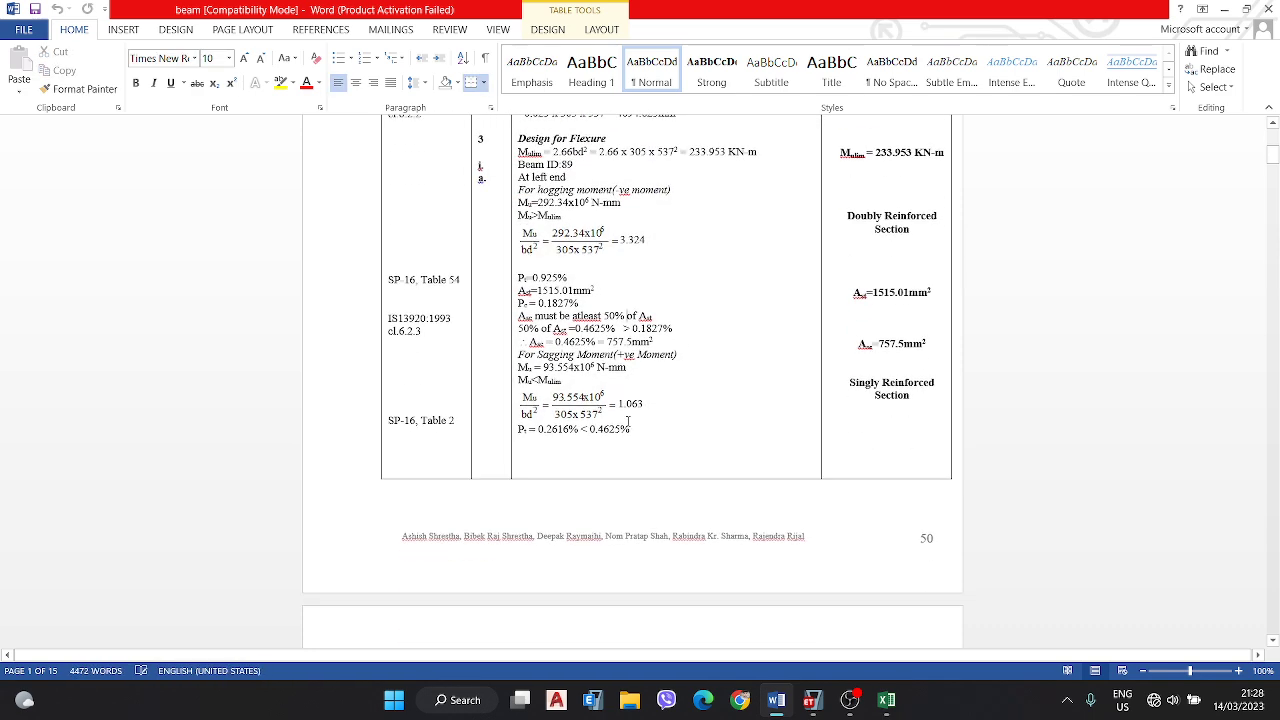
scroll(629, 427, down, 5)
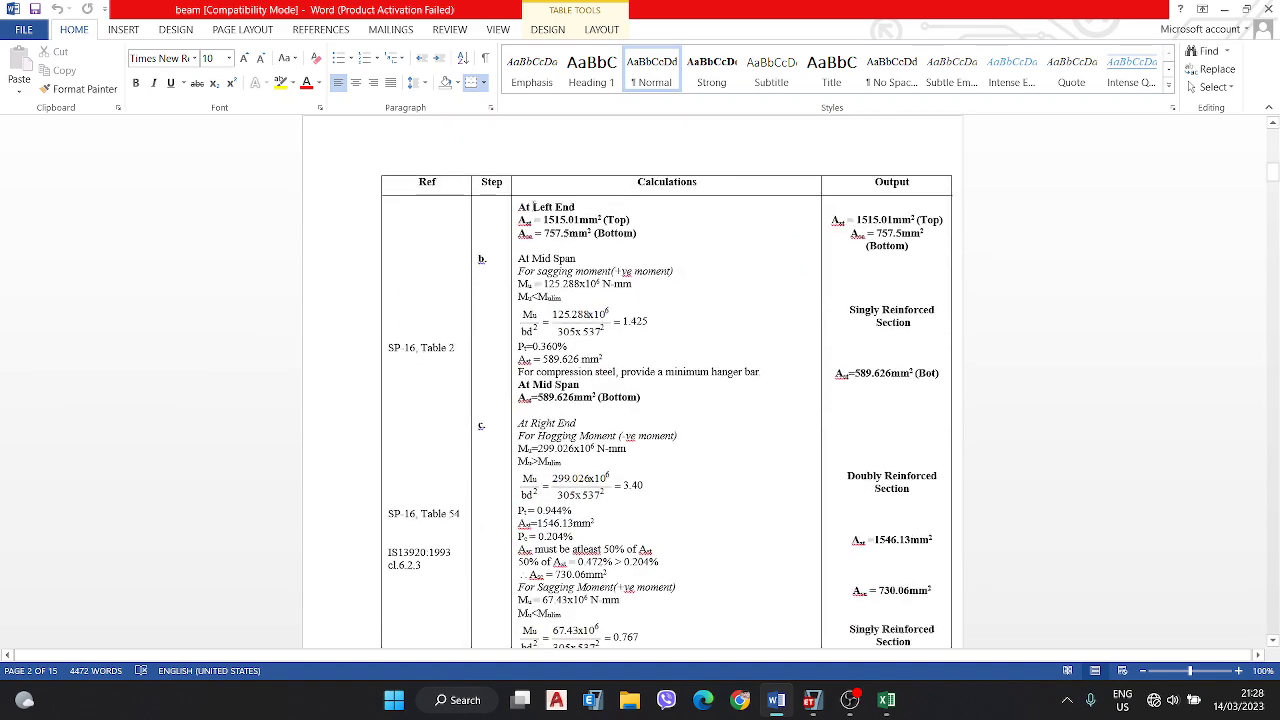
Step: Review the mid-span and right-end flexure calculations of Beam ID 89 and the mid-span calculation of Beam ID 90
drag(534, 207, 580, 259)
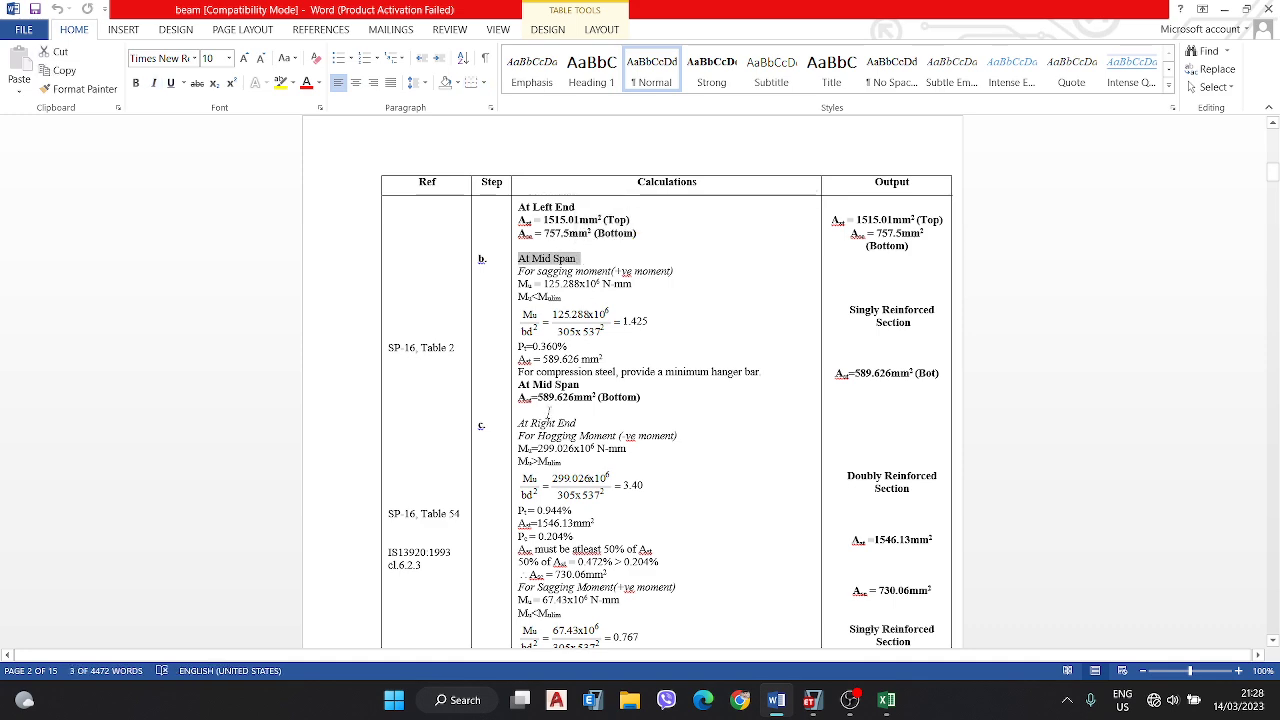
drag(519, 384, 581, 385)
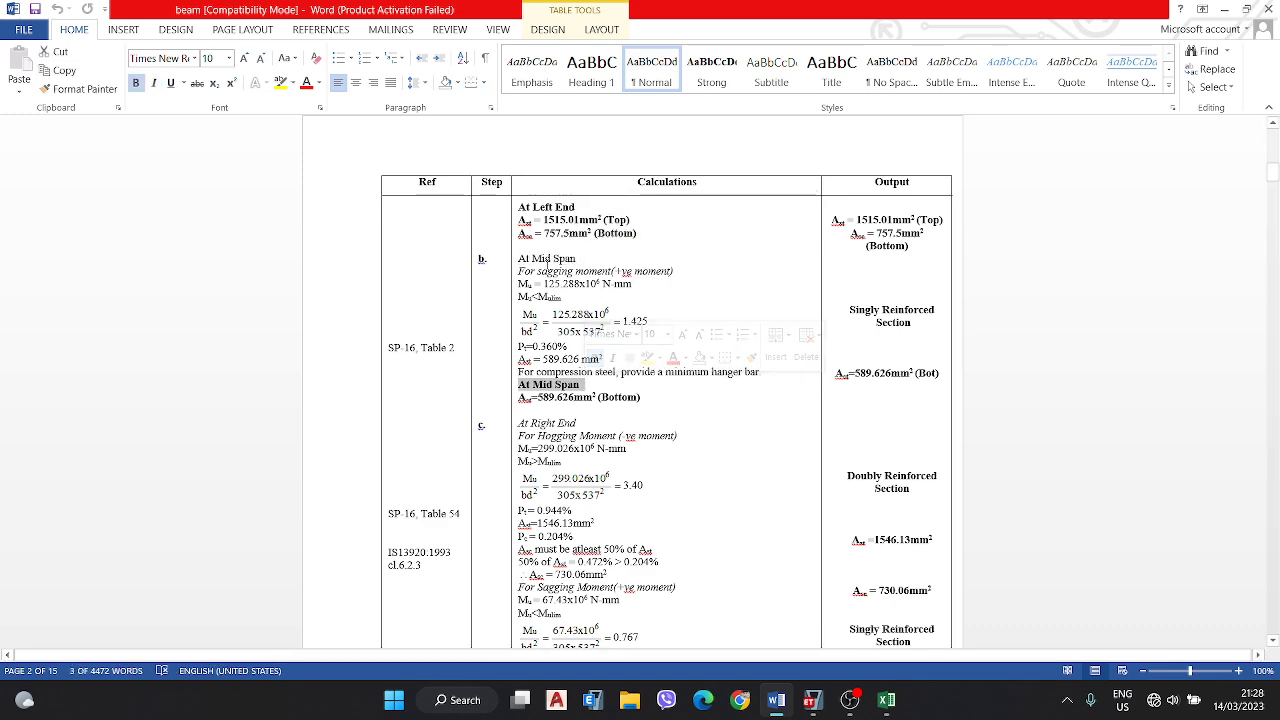
scroll(603, 292, down, 3)
scroll(602, 292, down, 1)
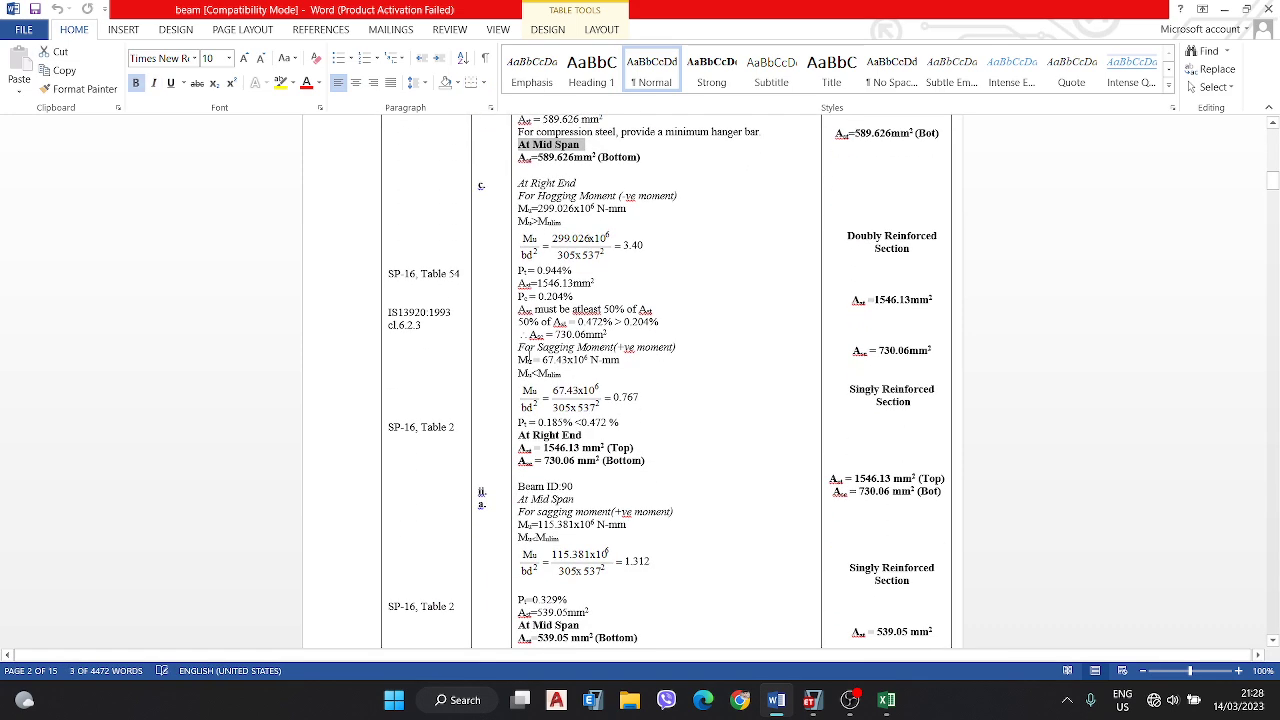
scroll(549, 423, down, 1)
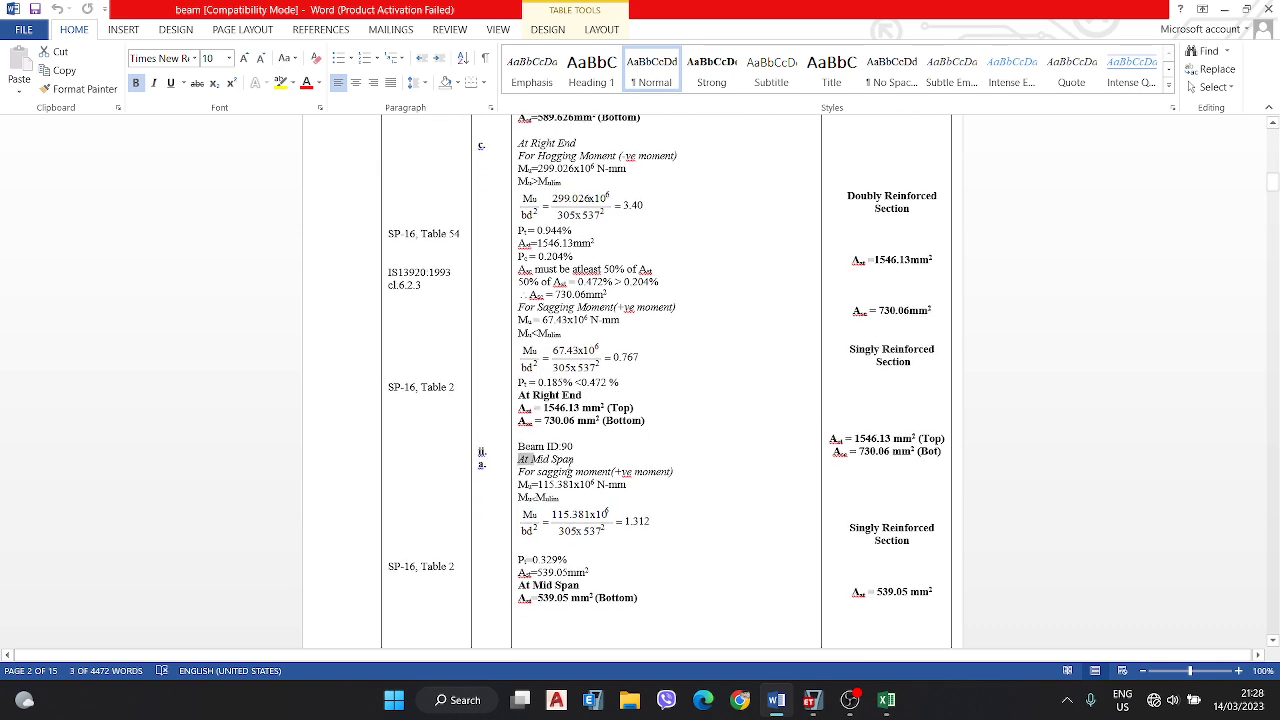
triple_click(540, 460)
scroll(588, 450, down, 3)
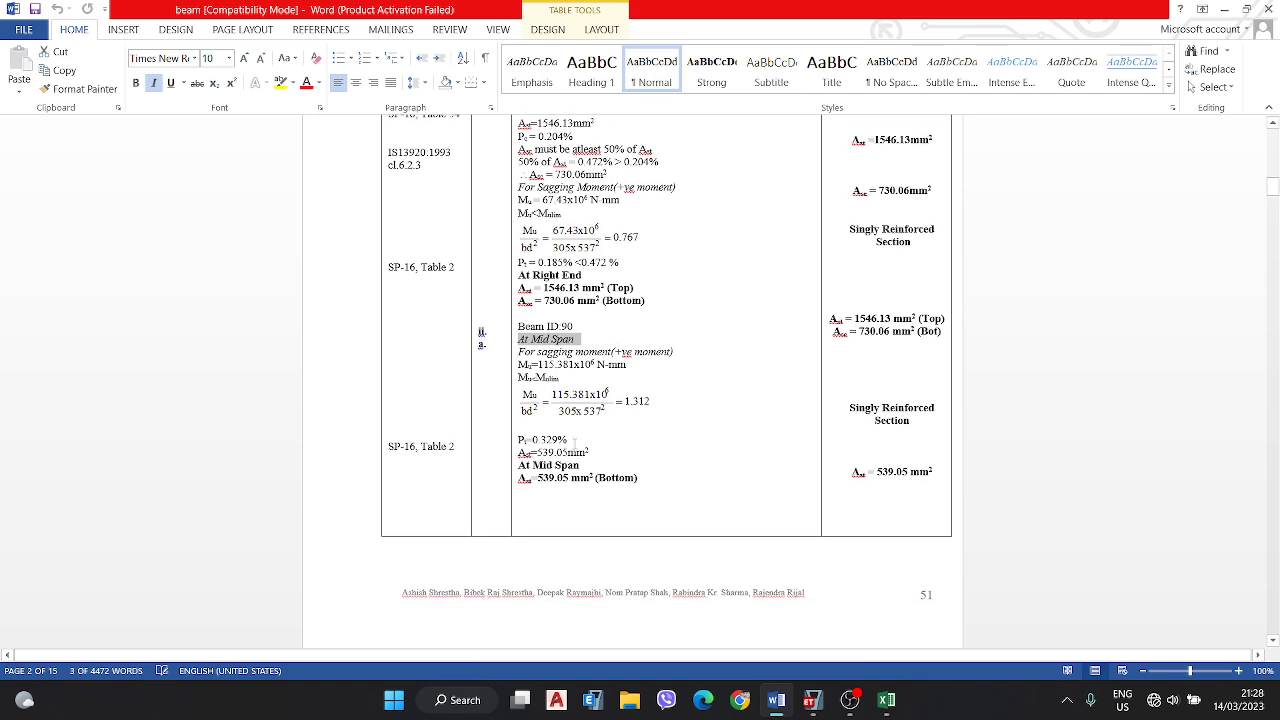
Step: Return to ETABS and inspect the Envelope Max force diagram of beam B56 by scrolling for values along its length, closing it when done
click(1224, 9)
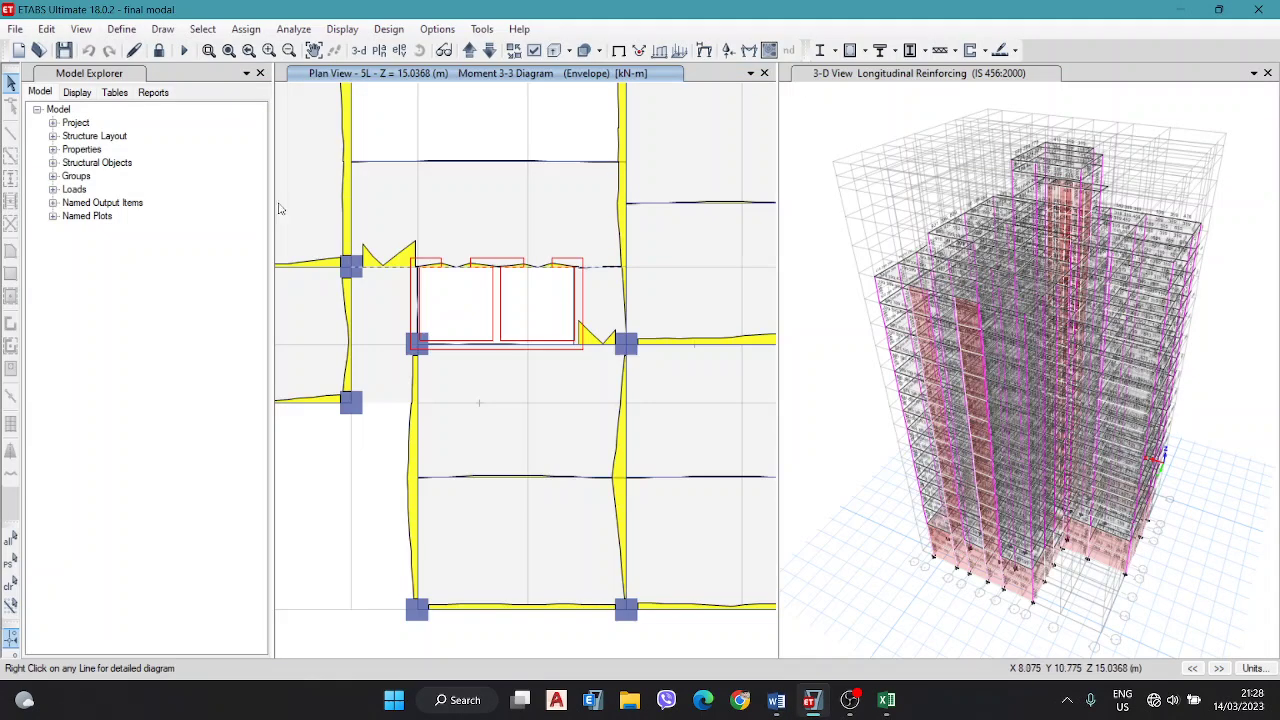
right_click(452, 270)
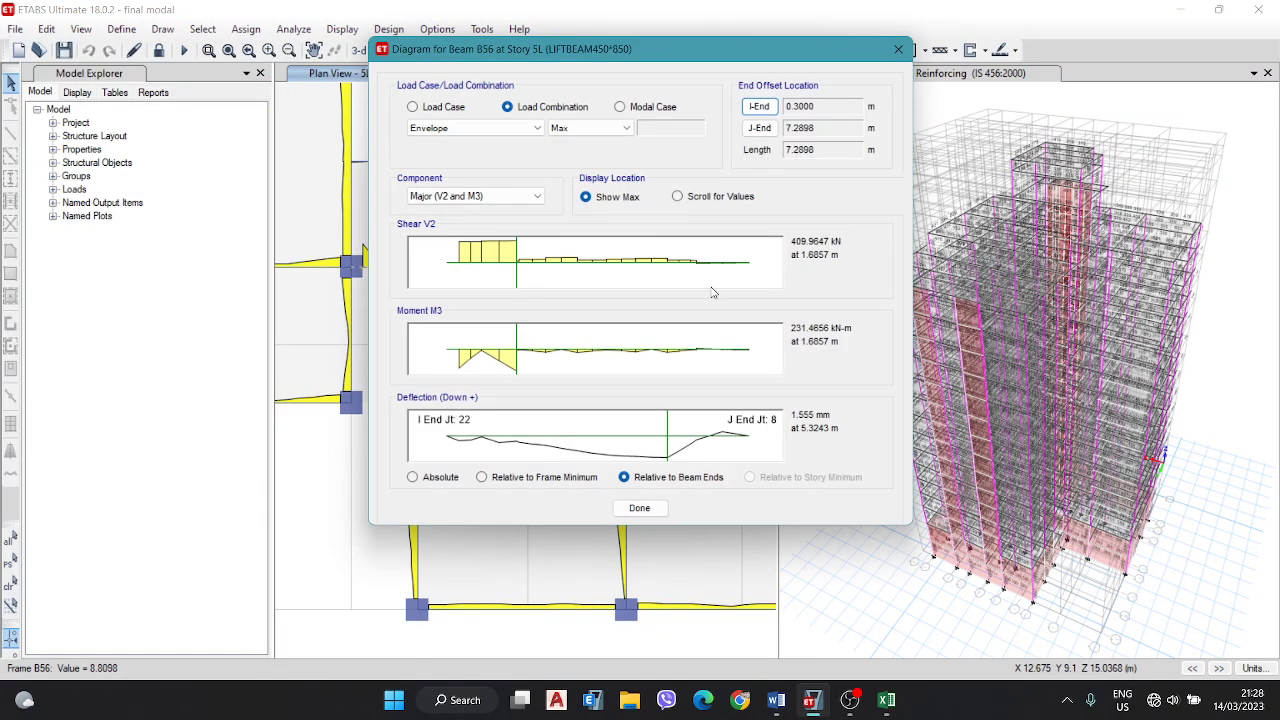
click(677, 196)
drag(516, 262, 742, 262)
click(898, 49)
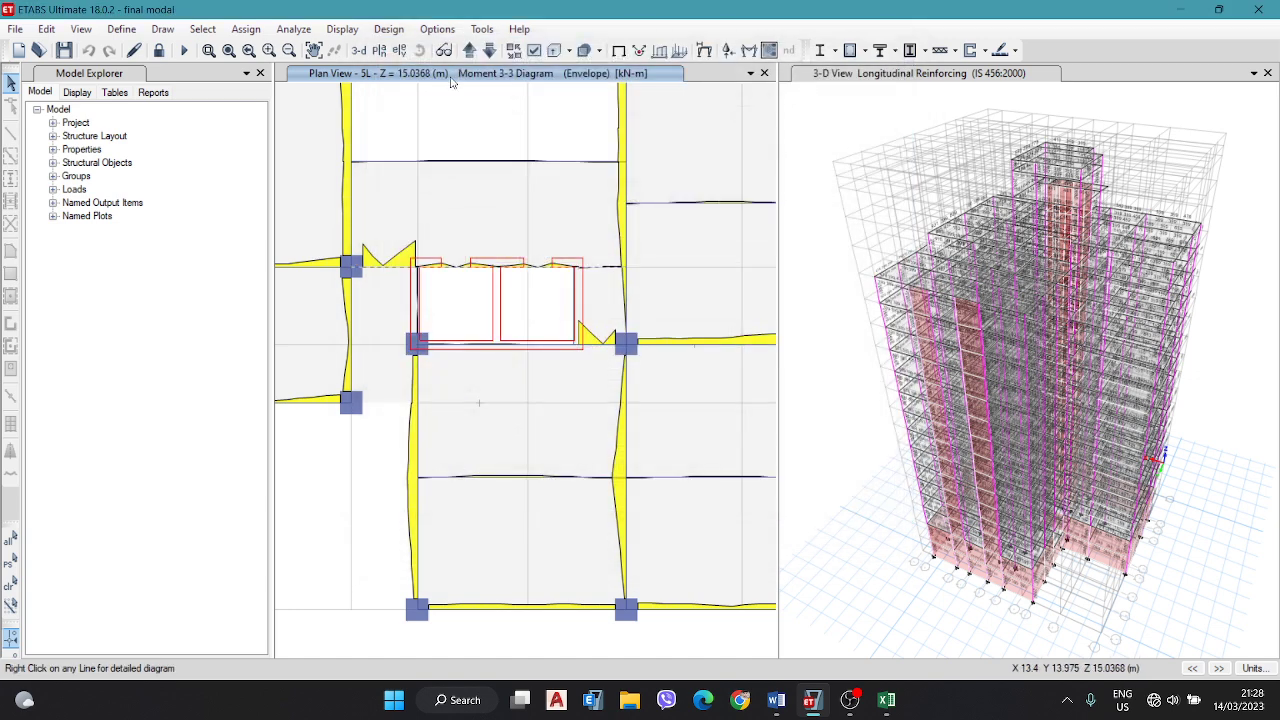
Step: Clear the moment diagram from the 5L plan and display the Longitudinal Reinforcing output of the concrete frame design
click(618, 50)
click(389, 29)
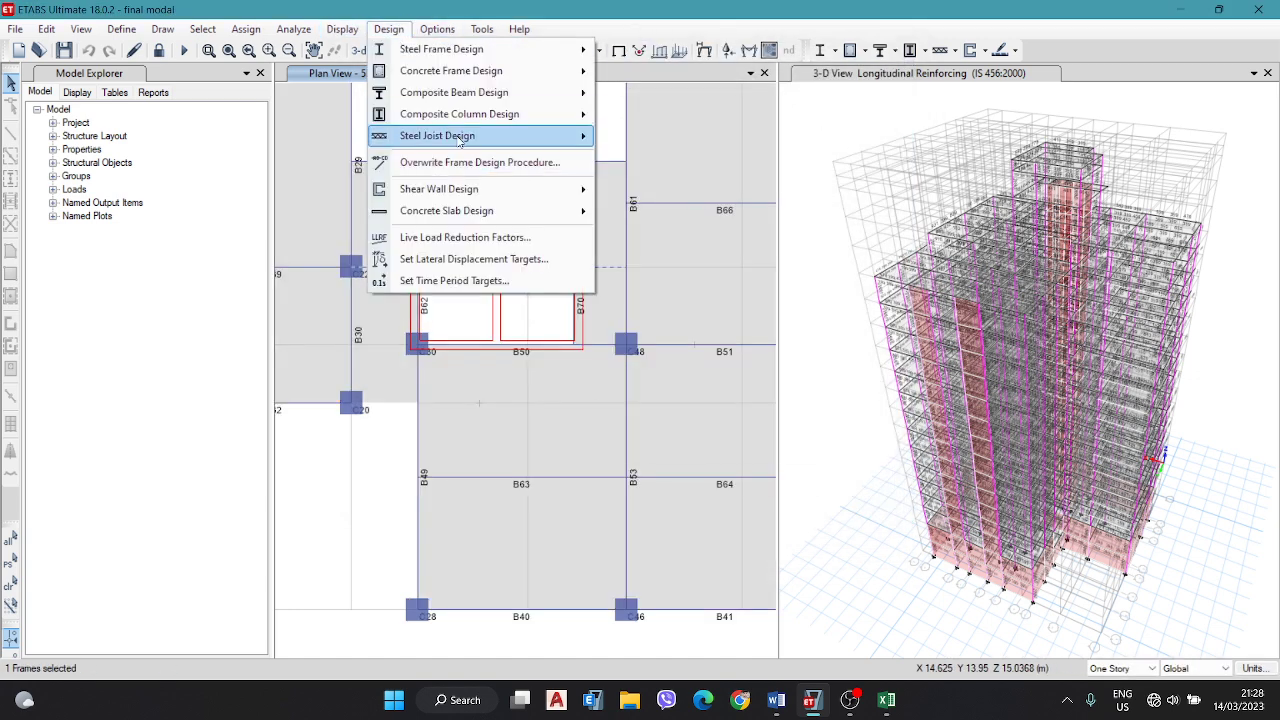
mouse_move(459, 97)
mouse_move(470, 76)
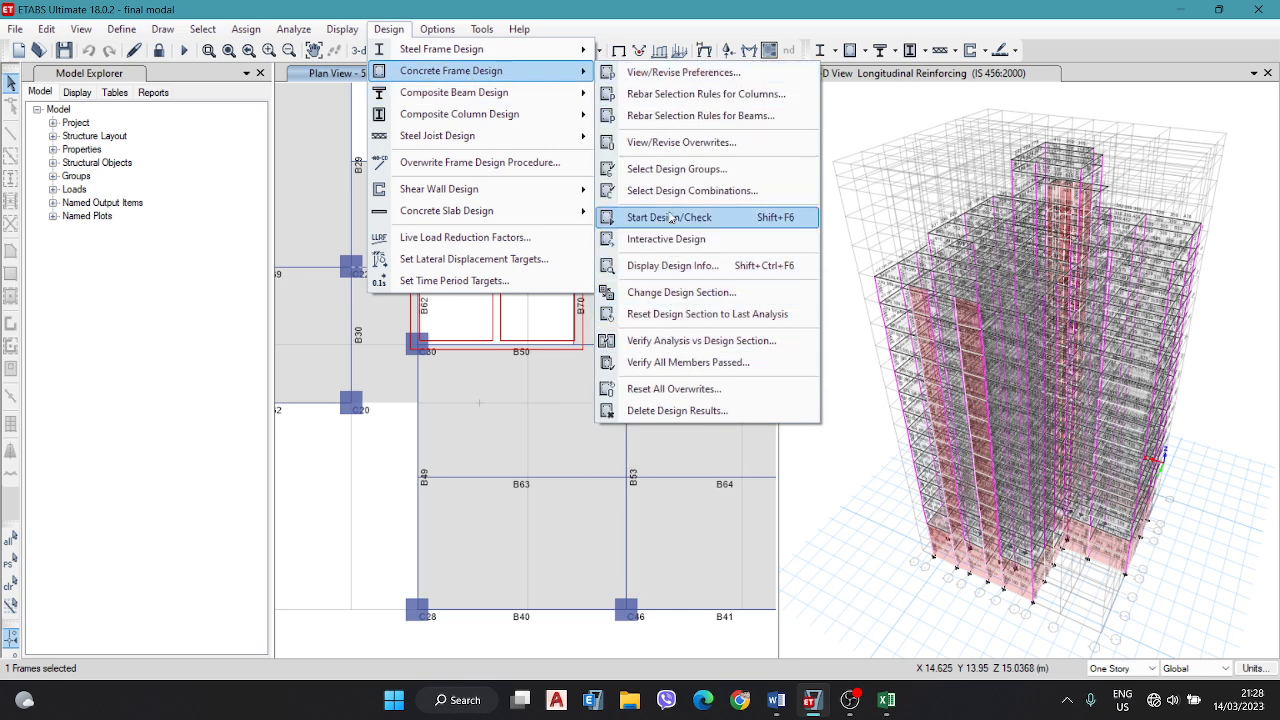
click(705, 266)
click(995, 302)
click(828, 303)
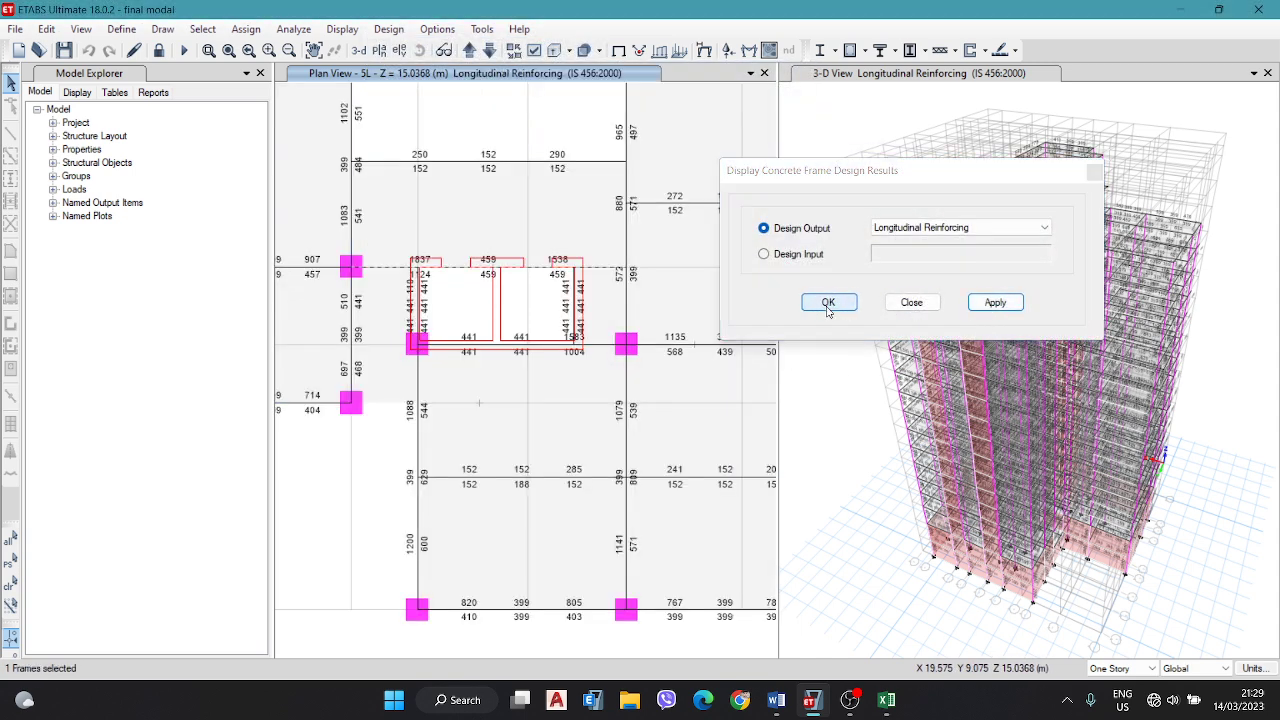
Step: Review the envelope flexural reinforcement, design moments and shear reinforcement in the design details of beam B56, closing its design information when done
right_click(466, 273)
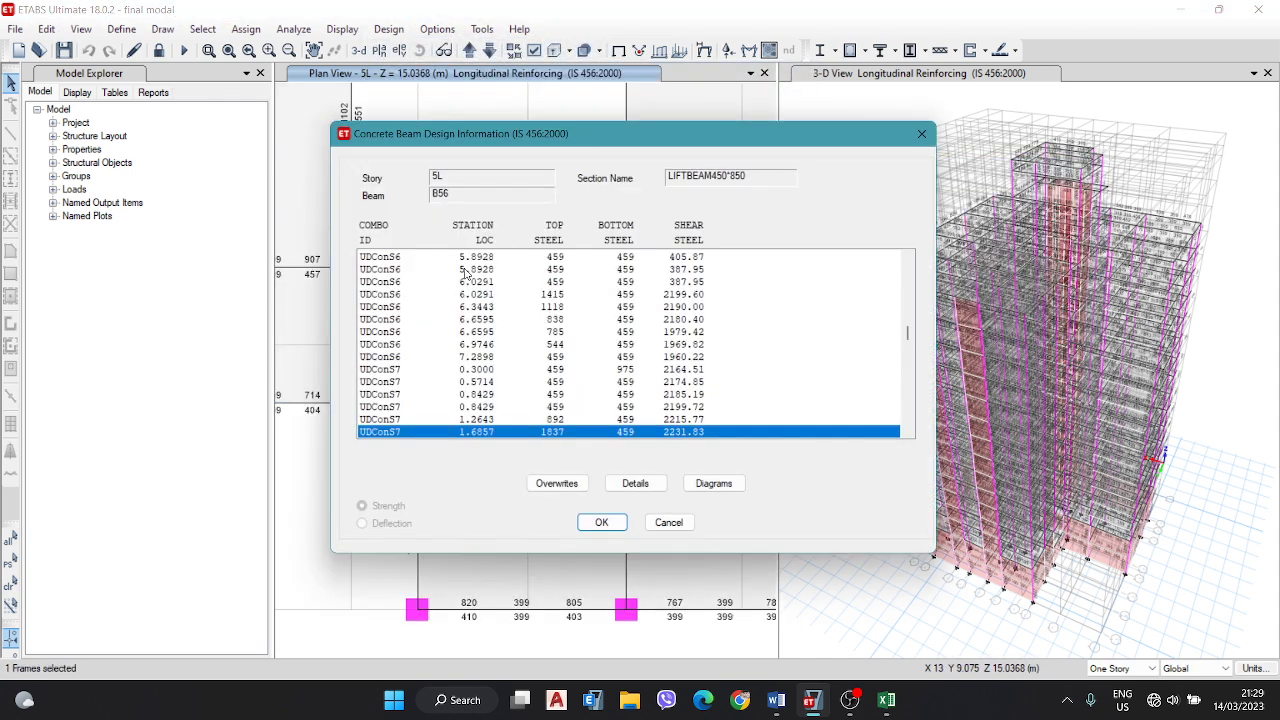
click(647, 490)
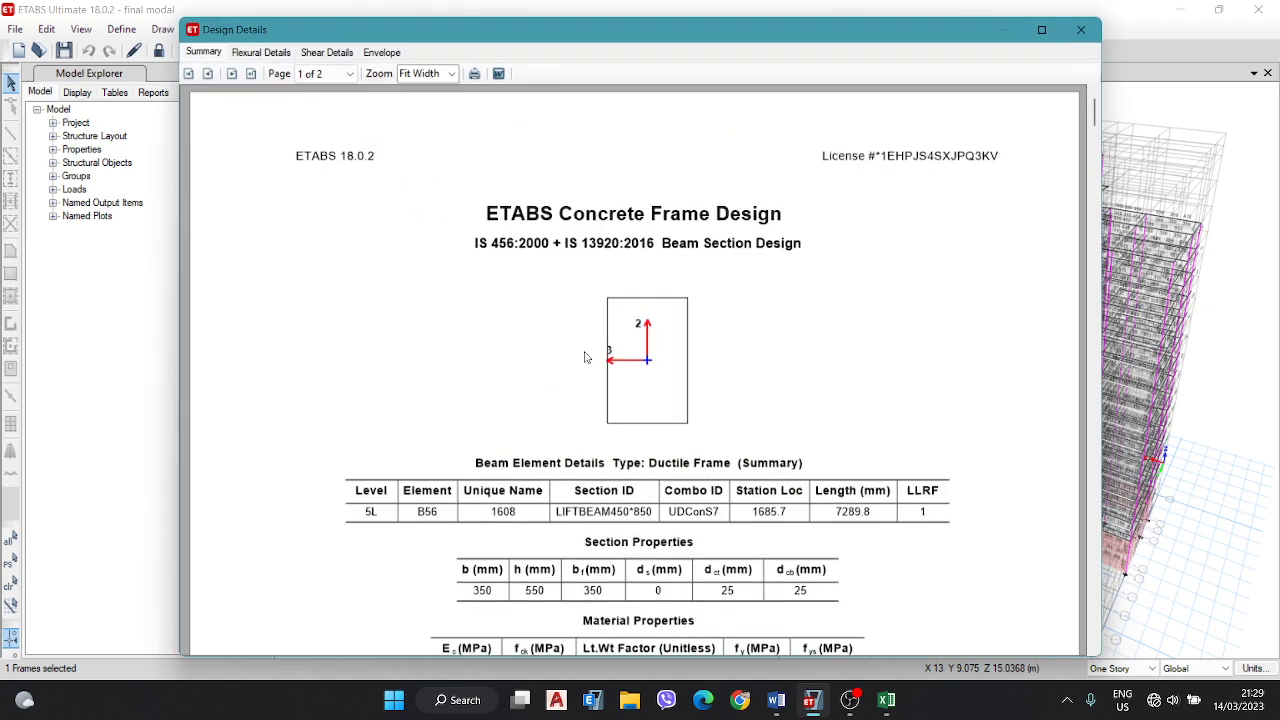
click(382, 52)
scroll(538, 293, down, 5)
scroll(512, 355, down, 4)
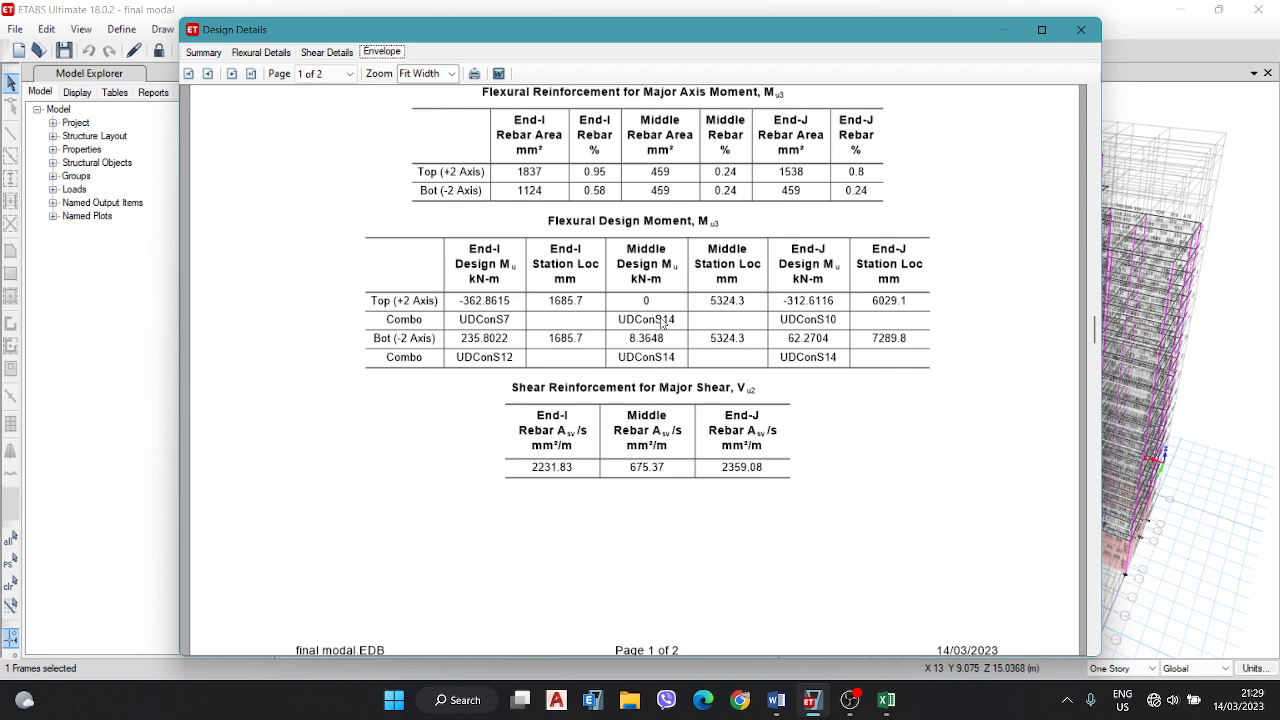
click(1081, 29)
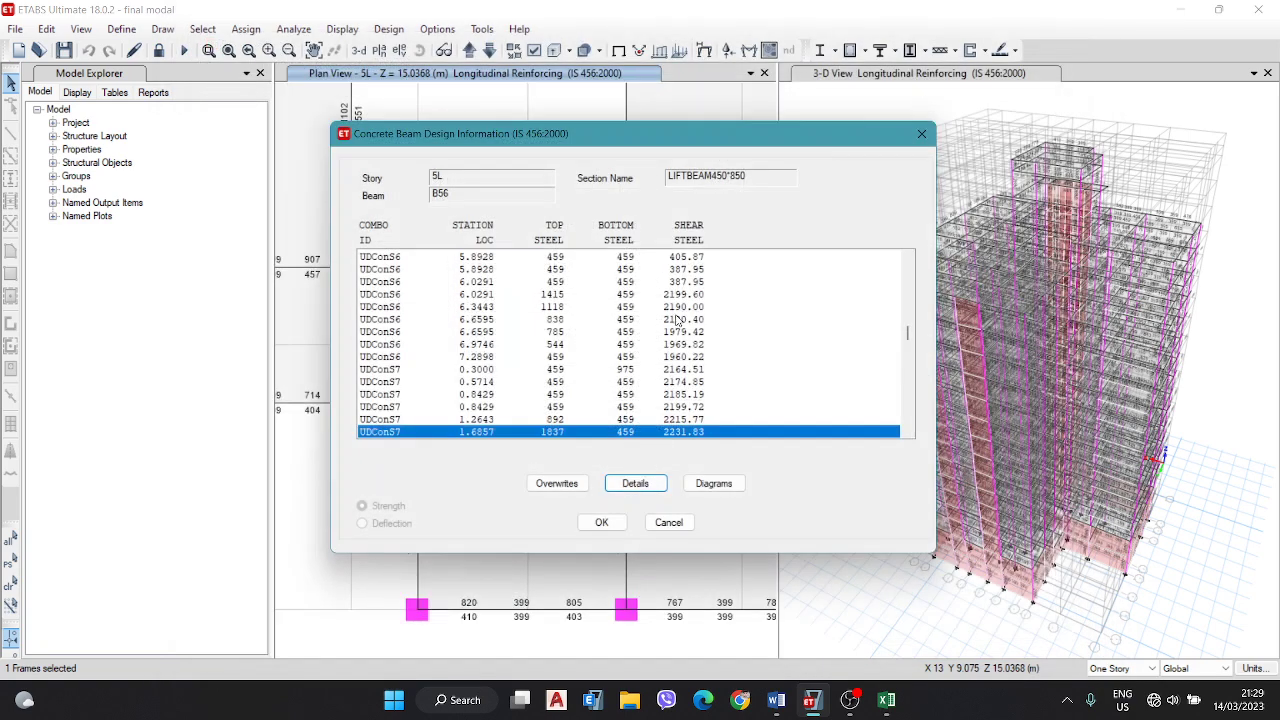
click(921, 133)
Step: Apply the view options with frame Labels shown and display the undeformed 5L plan in place of the reinforcement results
mouse_move(455, 278)
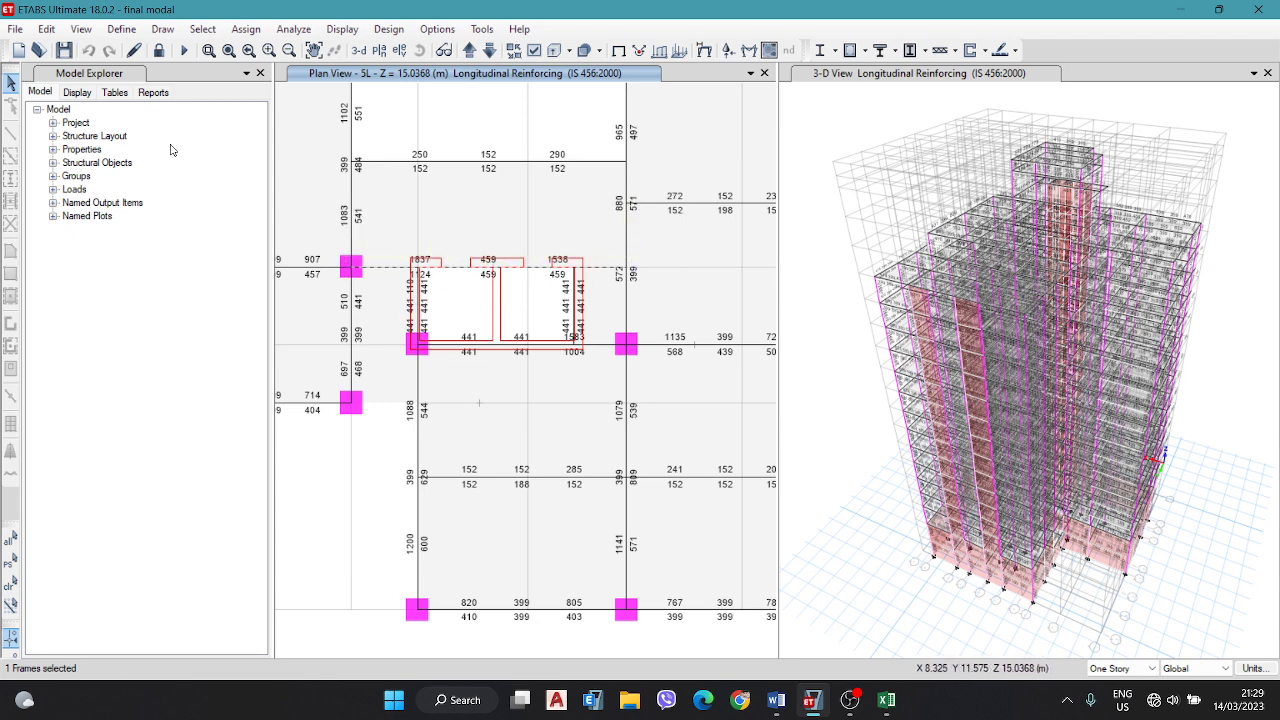
scroll(466, 250, down, 8)
scroll(466, 235, up, 8)
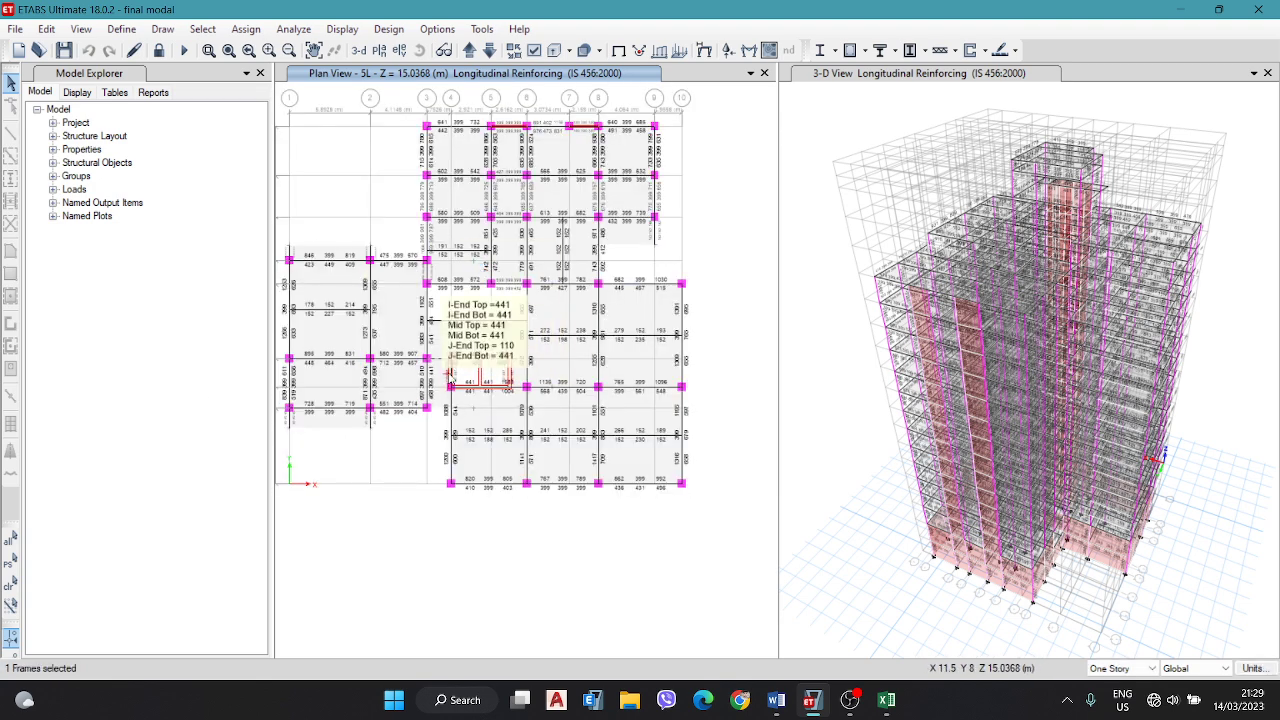
scroll(477, 366, up, 4)
mouse_move(525, 342)
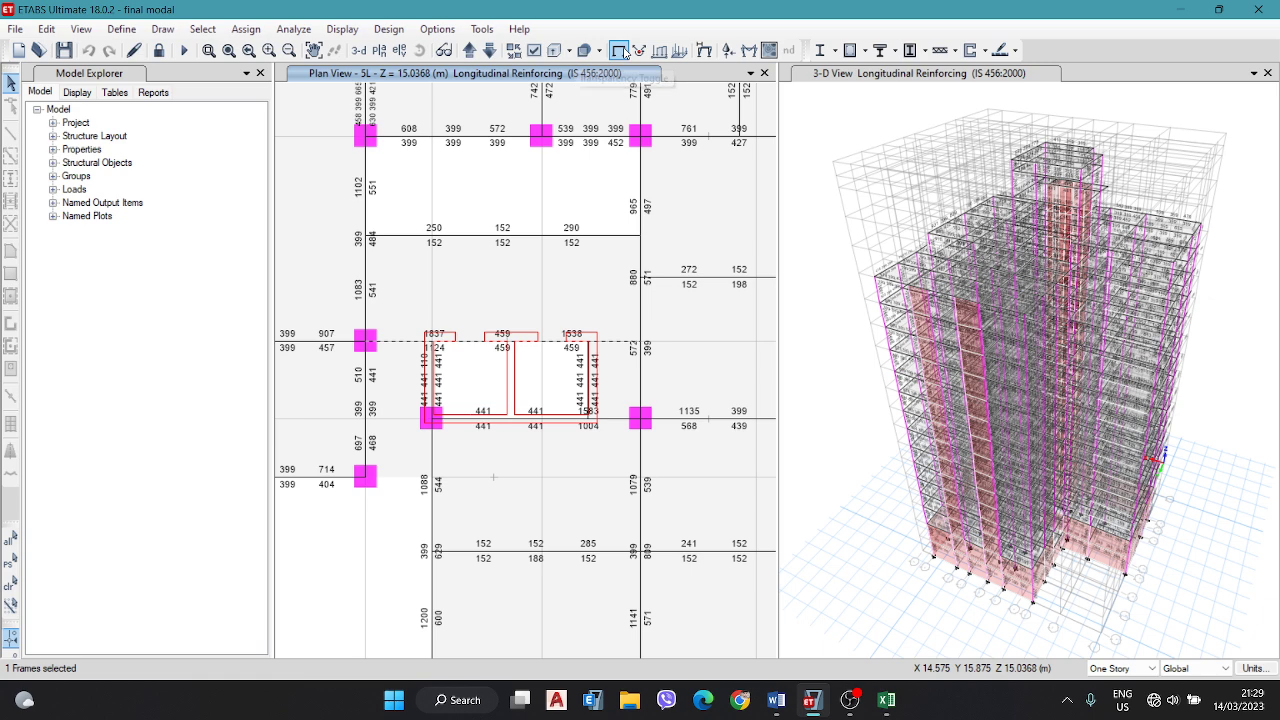
click(534, 50)
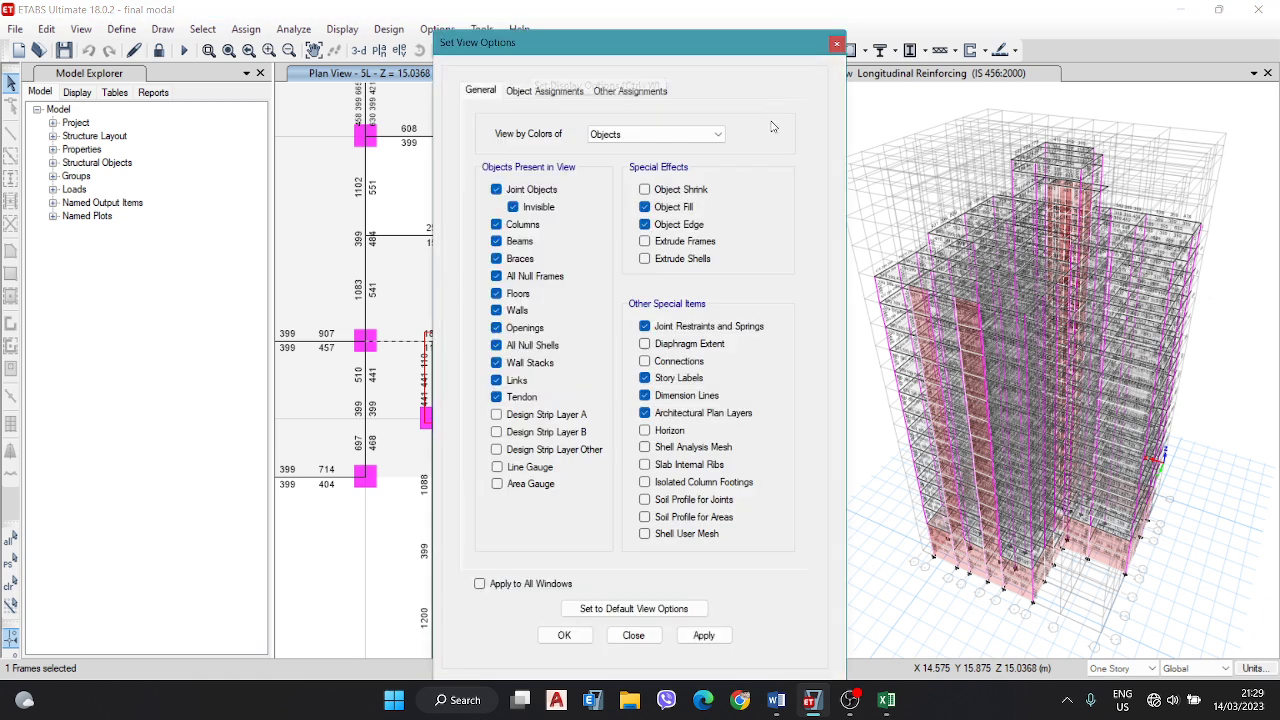
click(548, 91)
click(704, 636)
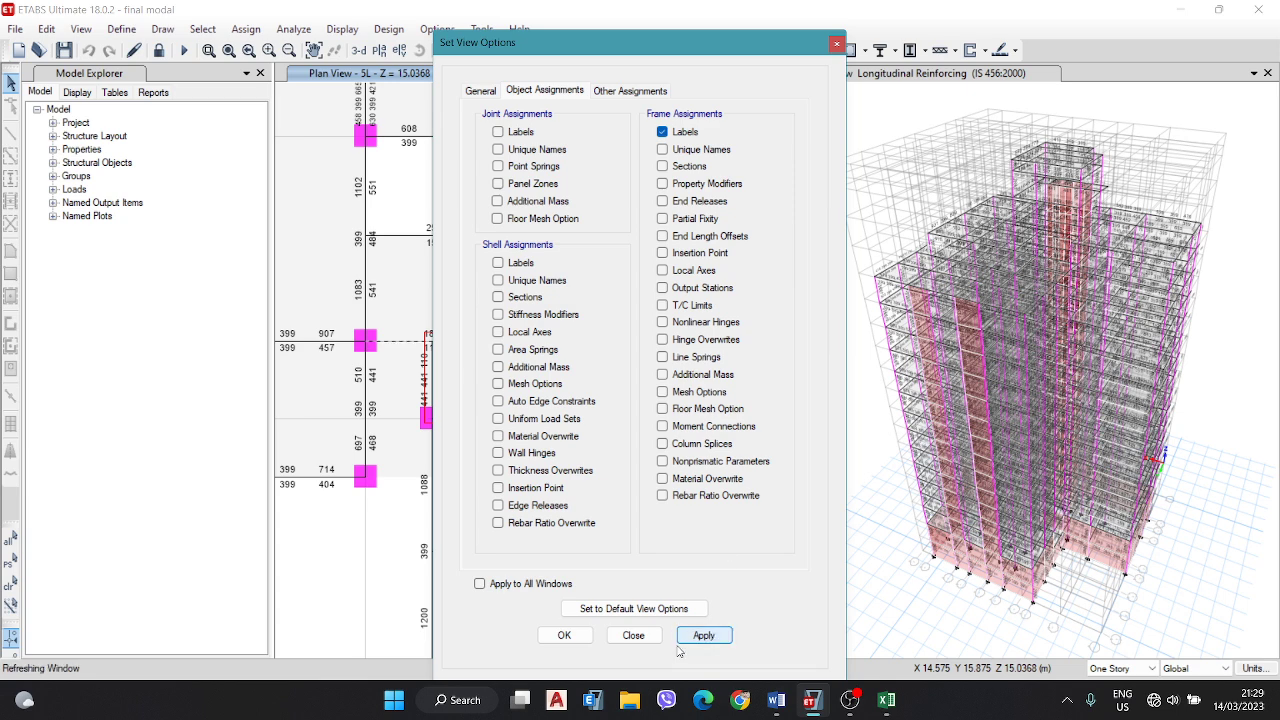
click(836, 44)
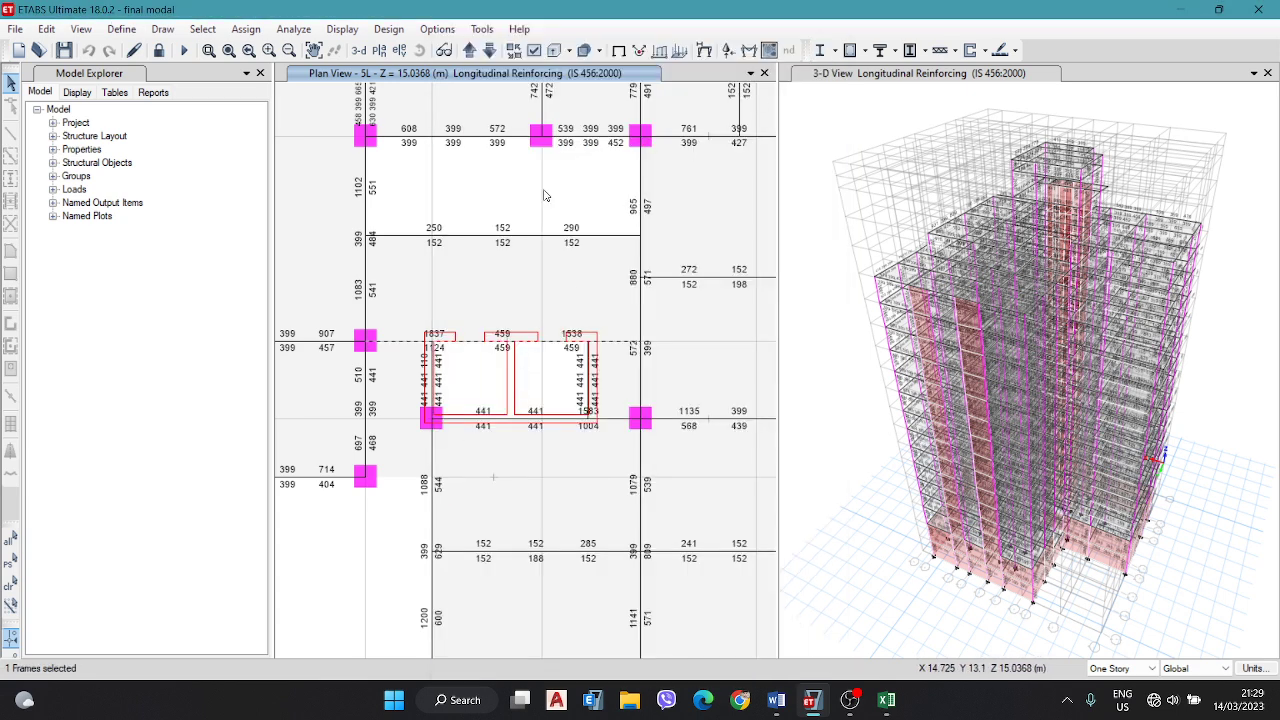
click(620, 51)
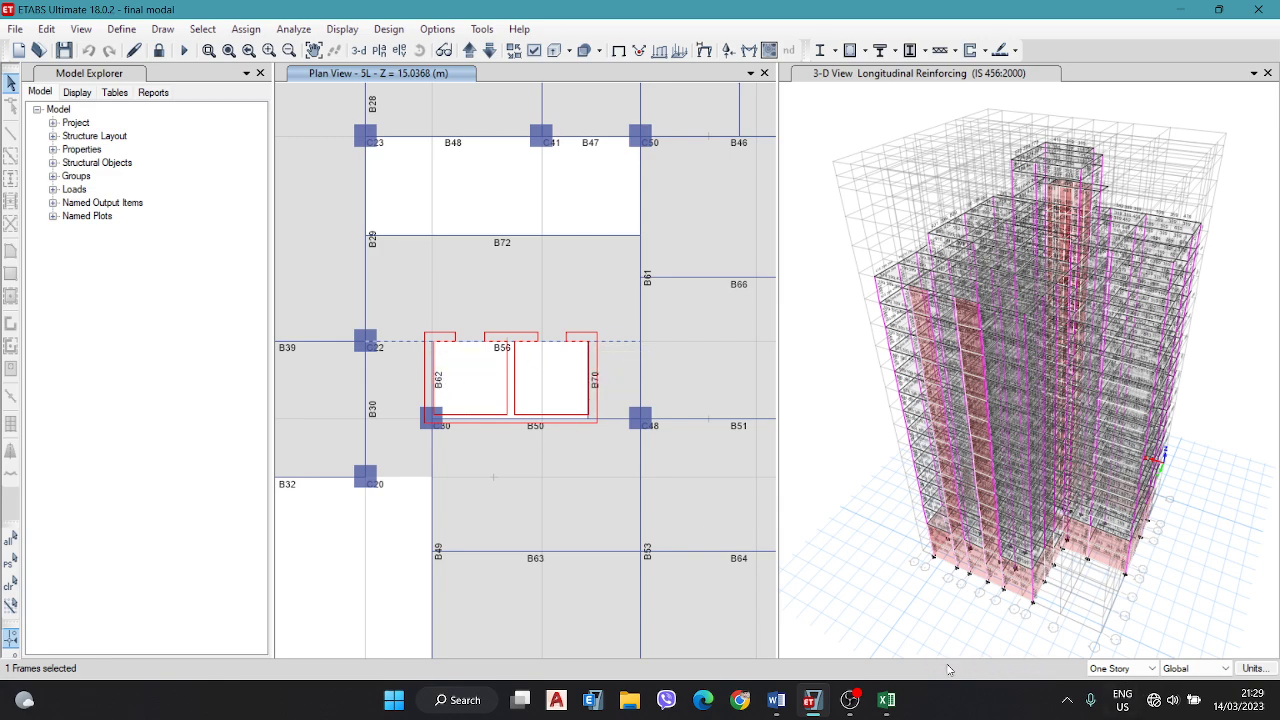
Step: Switch to Excel and filter the Beam column of the element forces table to exclude beams such as B50, B56 and B70
click(884, 700)
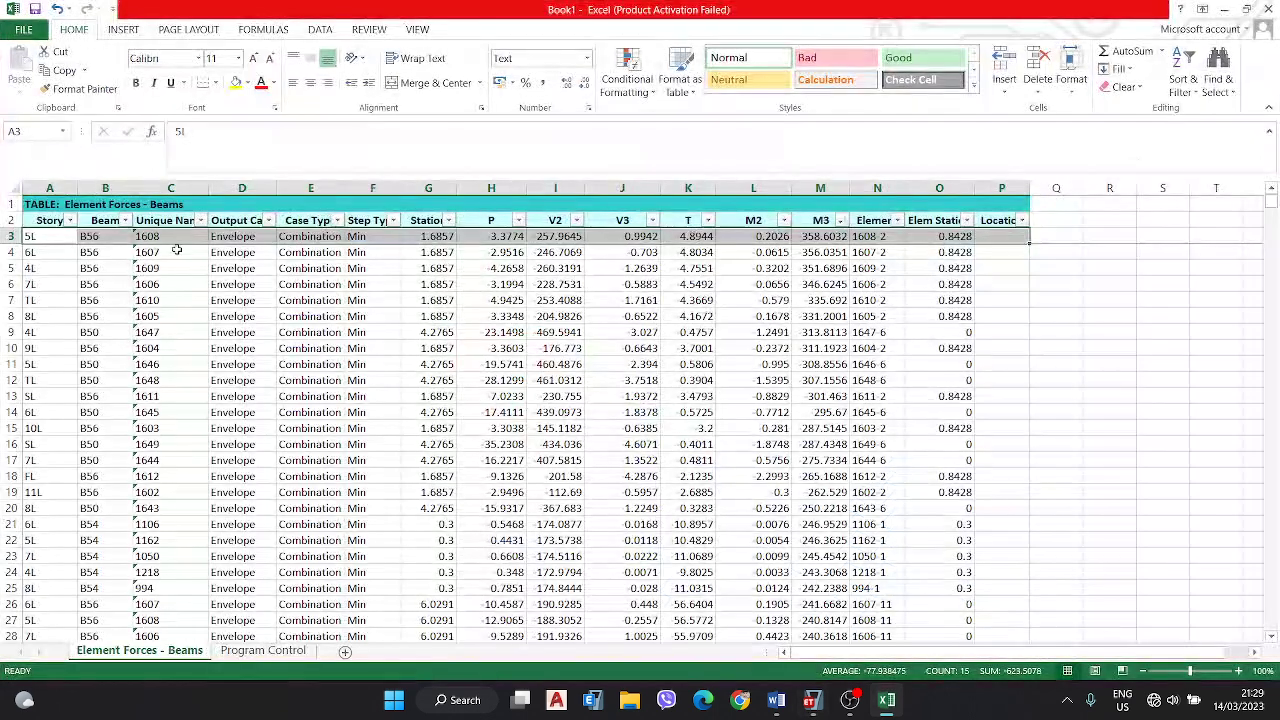
click(125, 221)
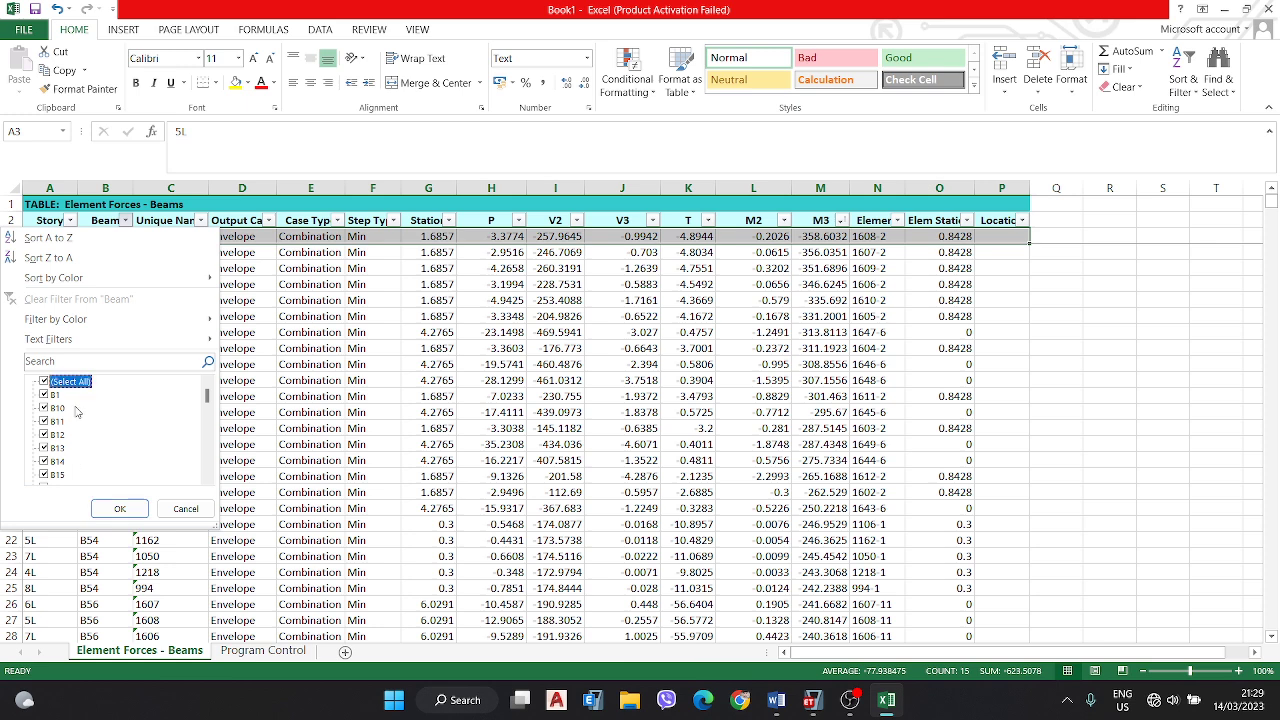
drag(210, 400, 219, 442)
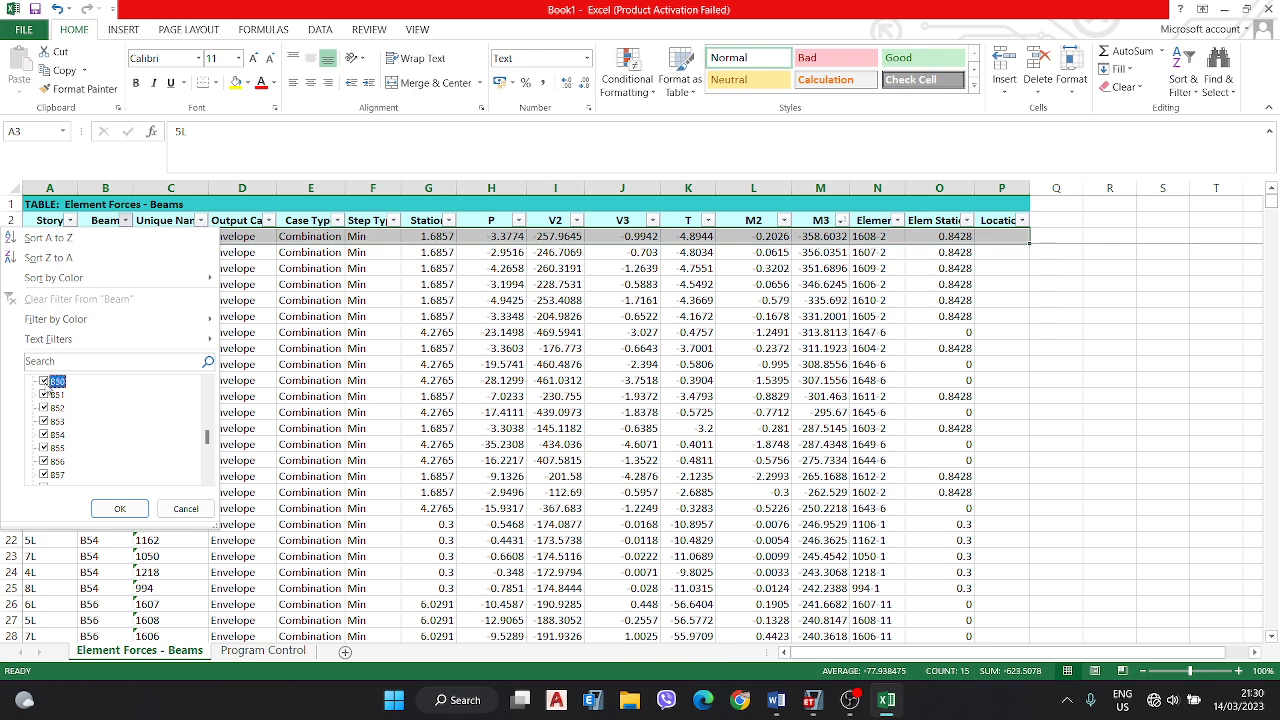
click(43, 462)
scroll(102, 433, down, 2)
scroll(103, 440, down, 3)
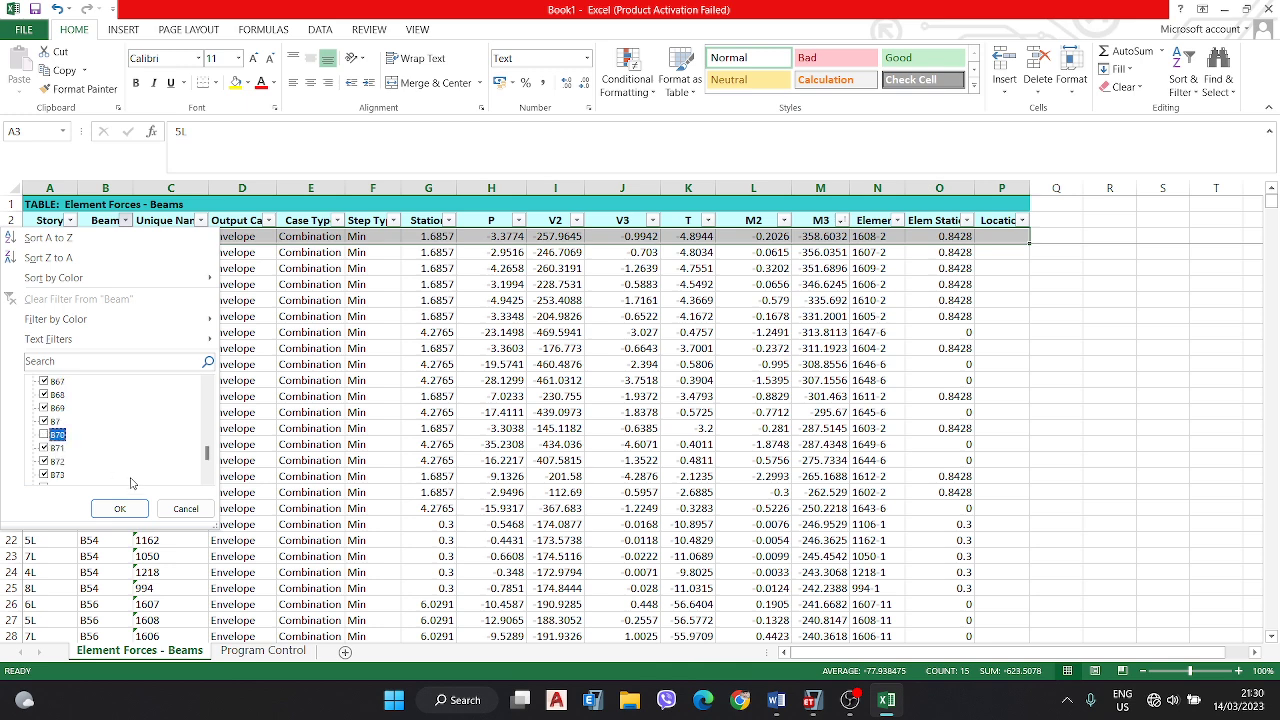
click(120, 509)
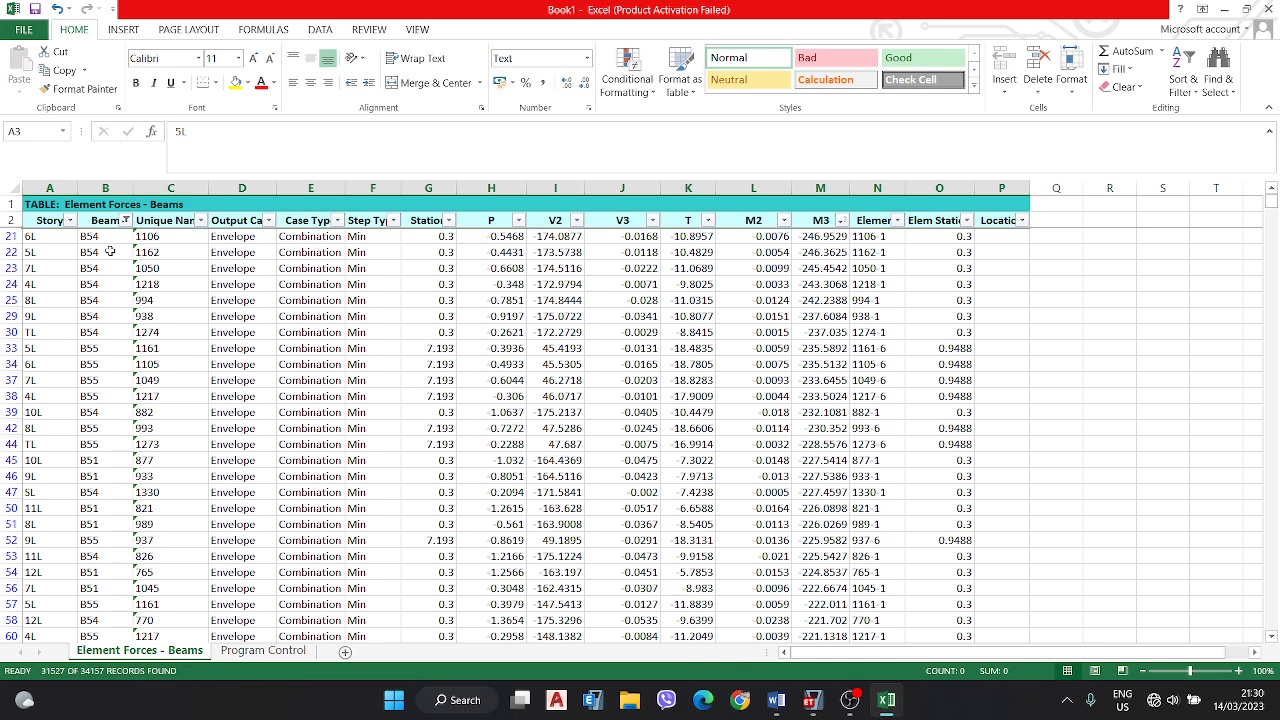
Step: Check the sorting options of the M3 column and select the first filtered row, beam B54 on story 6L
click(841, 220)
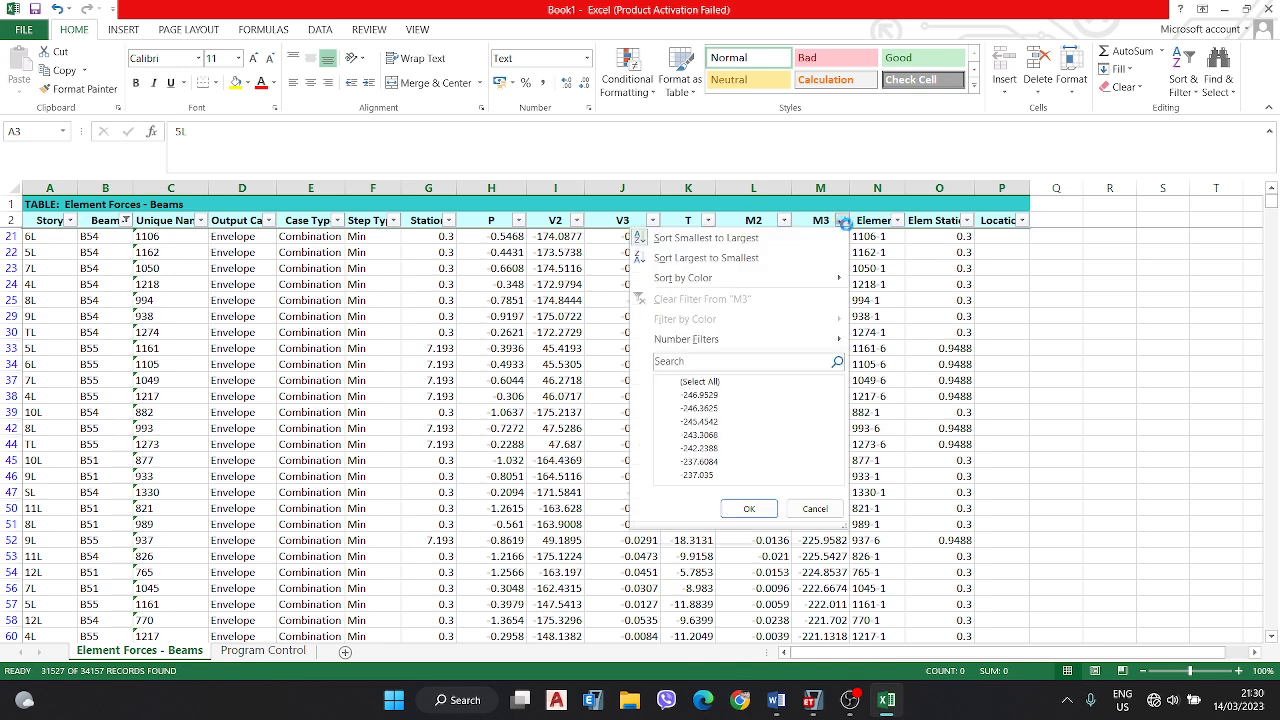
click(786, 258)
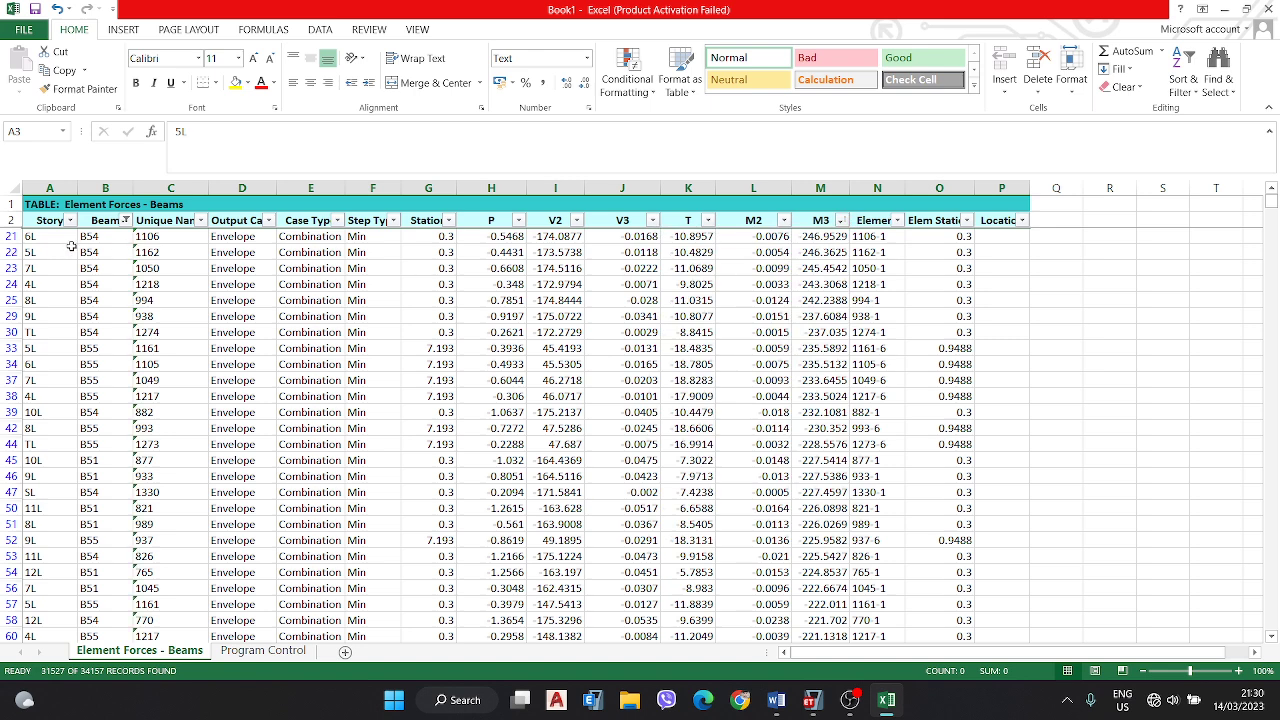
drag(43, 236, 981, 236)
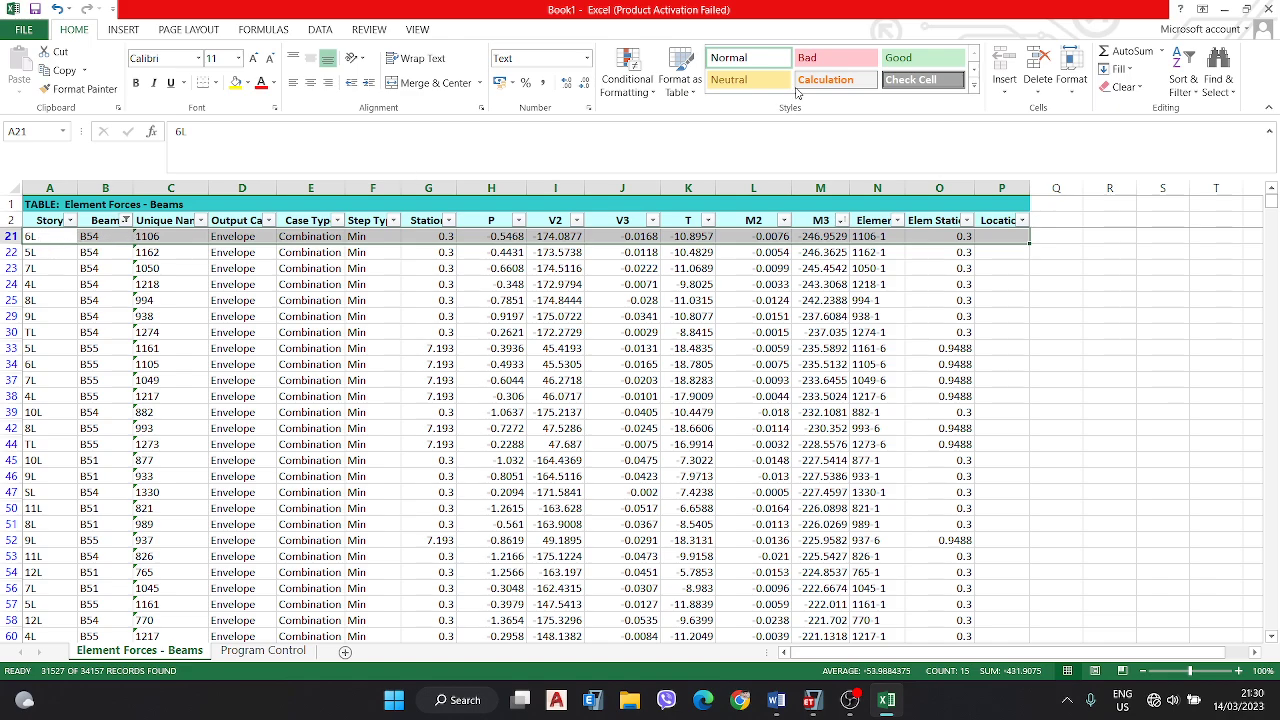
Step: Switch back to ETABS, rechecking the governing row in Excel, and move the plan view up to story 6L
click(1224, 9)
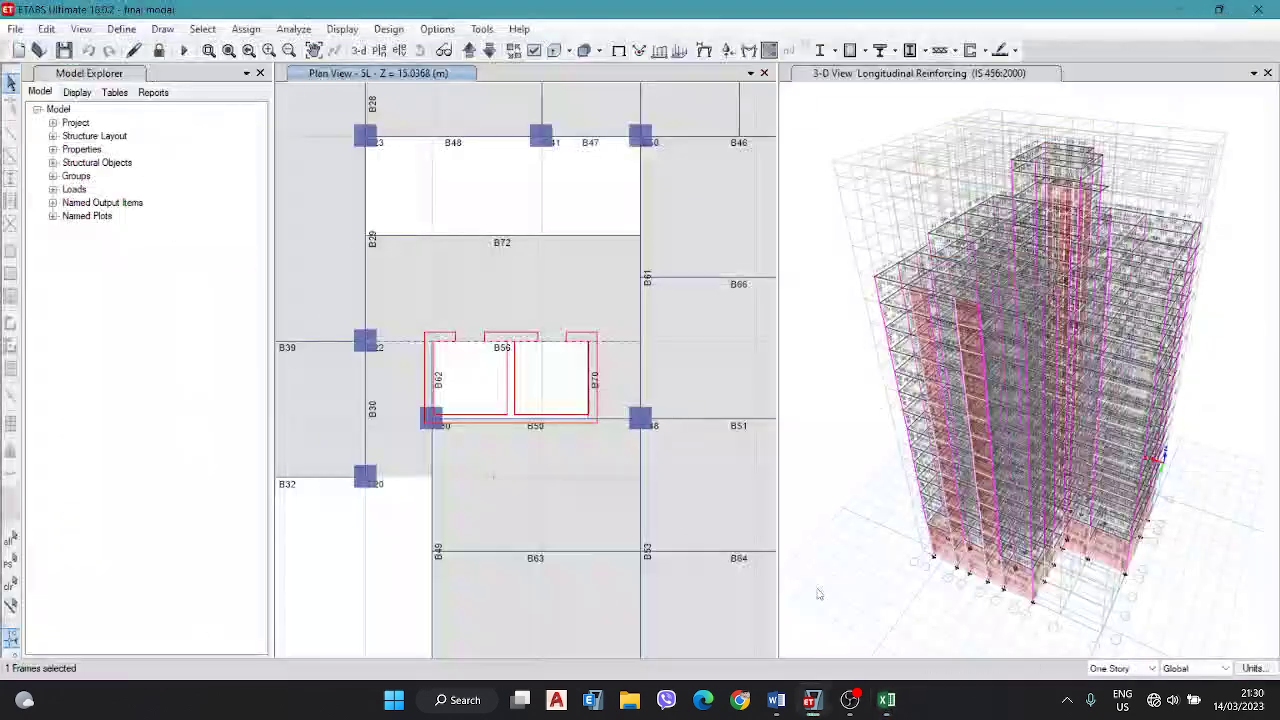
click(886, 700)
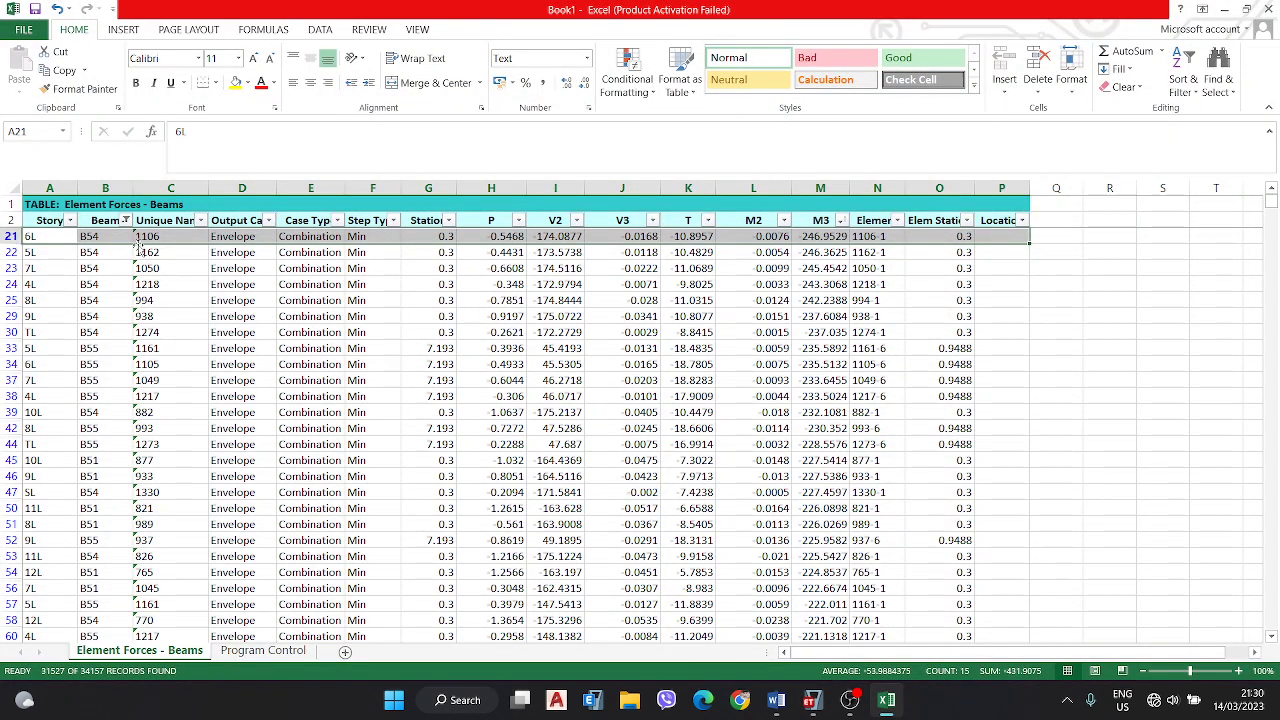
click(1224, 9)
scroll(473, 293, down, 5)
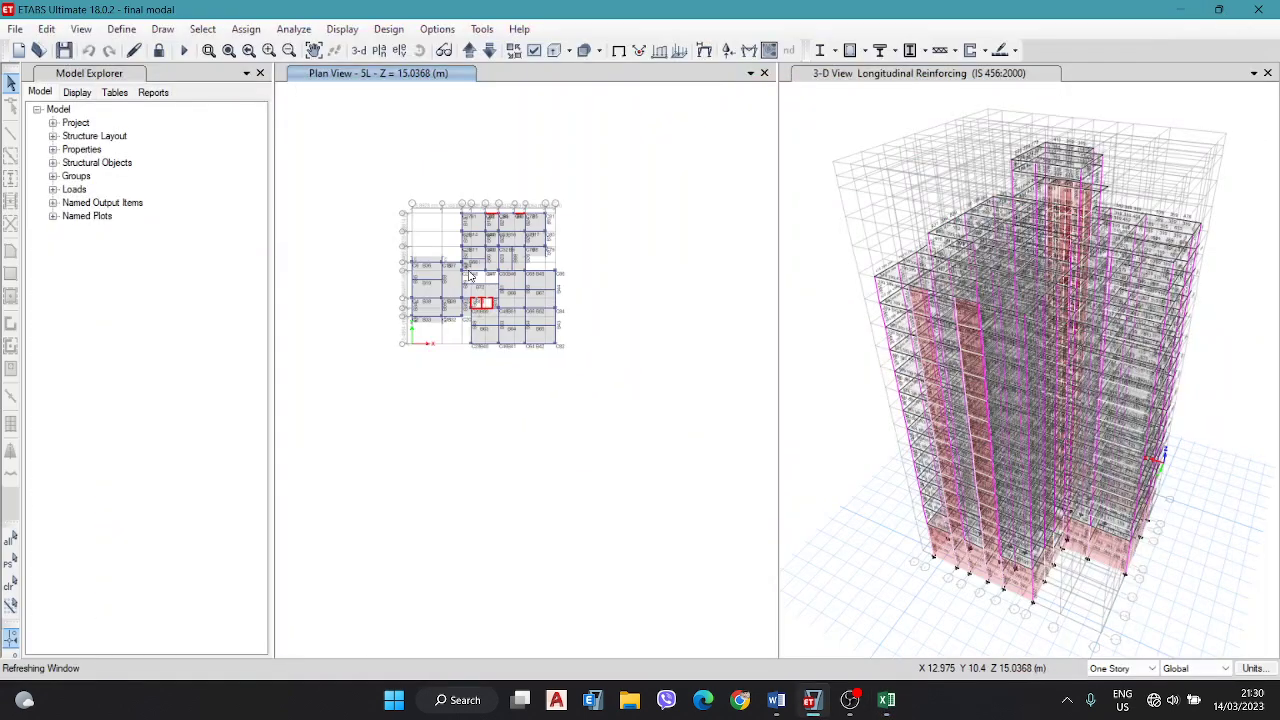
click(469, 50)
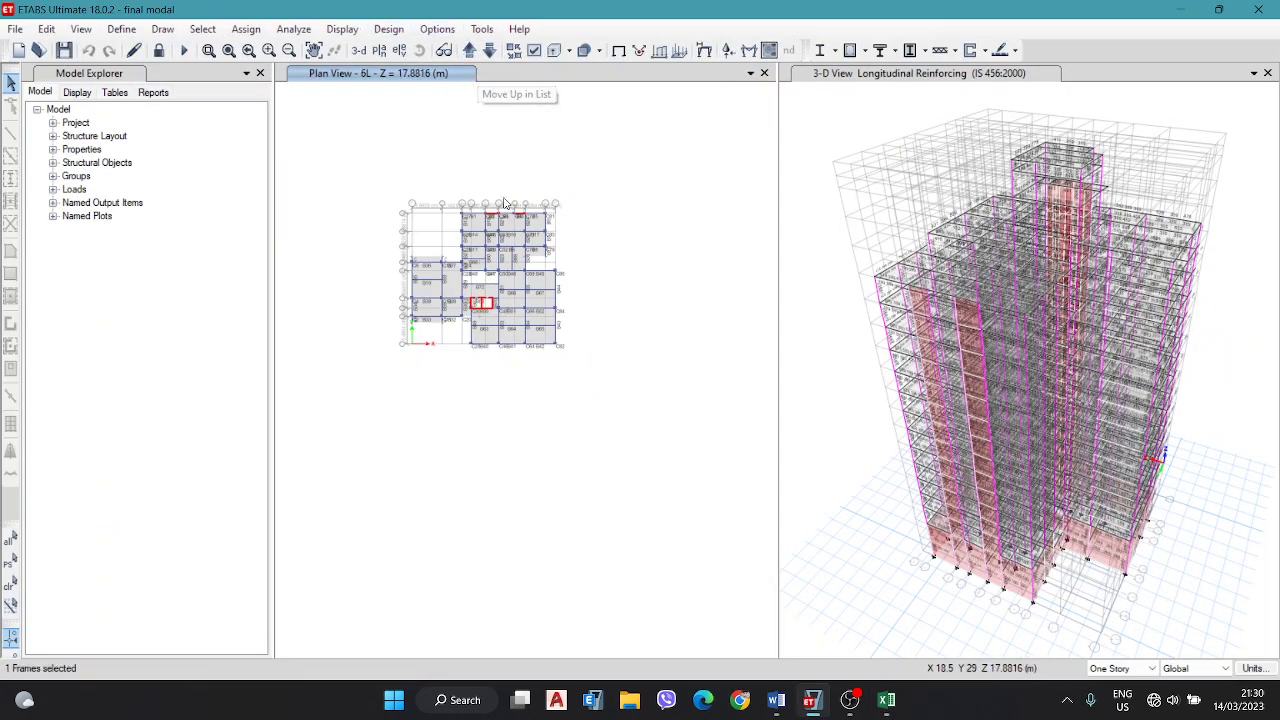
Step: Locate beam B54 on the 6L plan and add it to the selection
scroll(488, 290, up, 5)
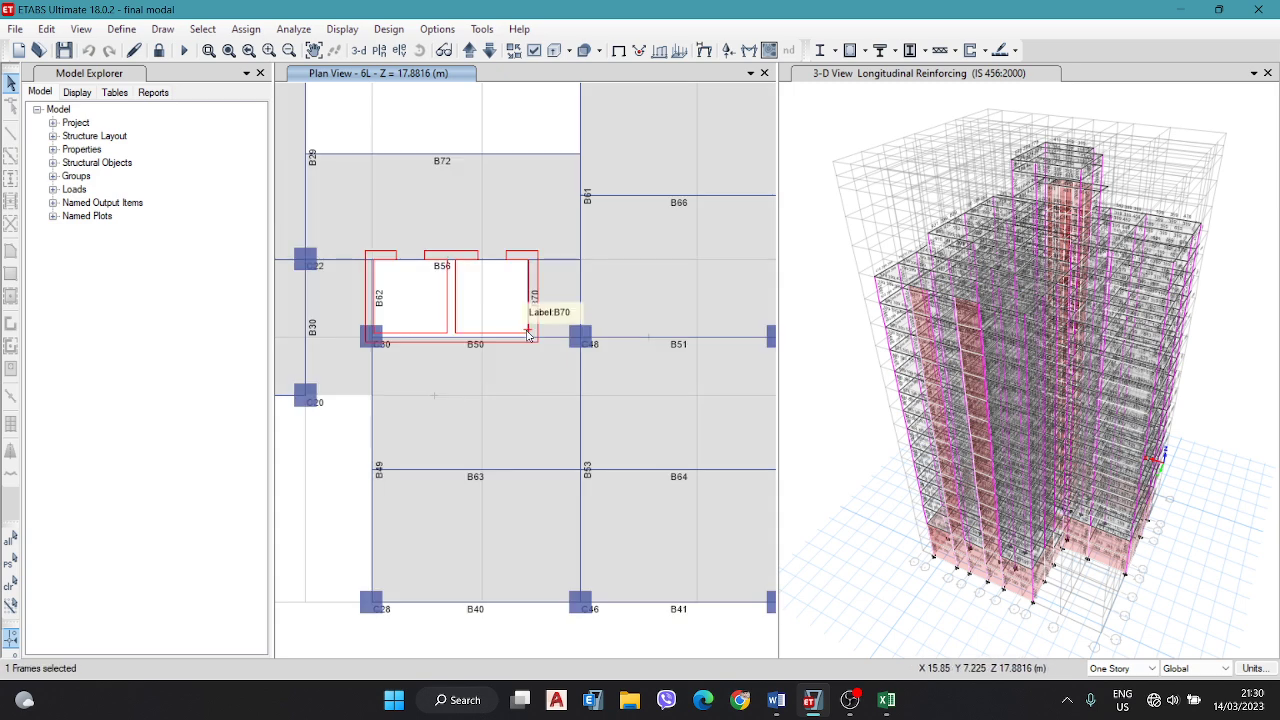
scroll(546, 299, down, 4)
scroll(469, 293, up, 4)
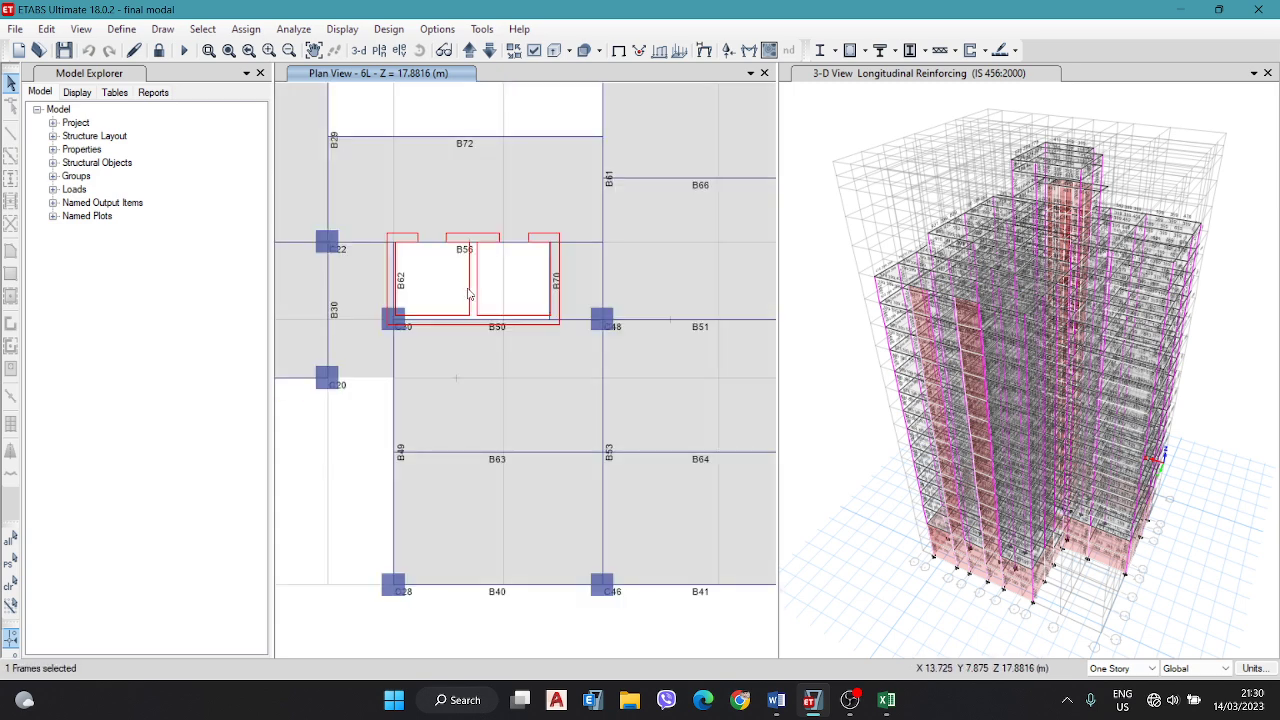
mouse_move(887, 702)
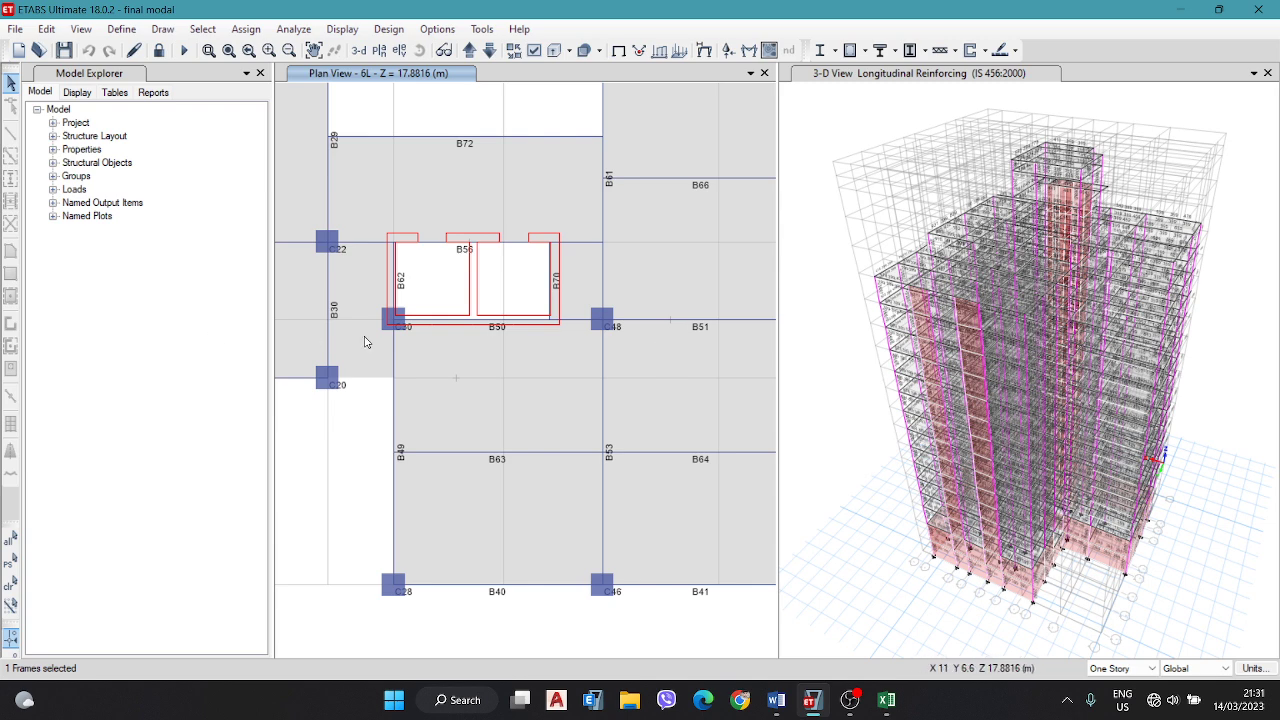
middle_drag(673, 340, 466, 329)
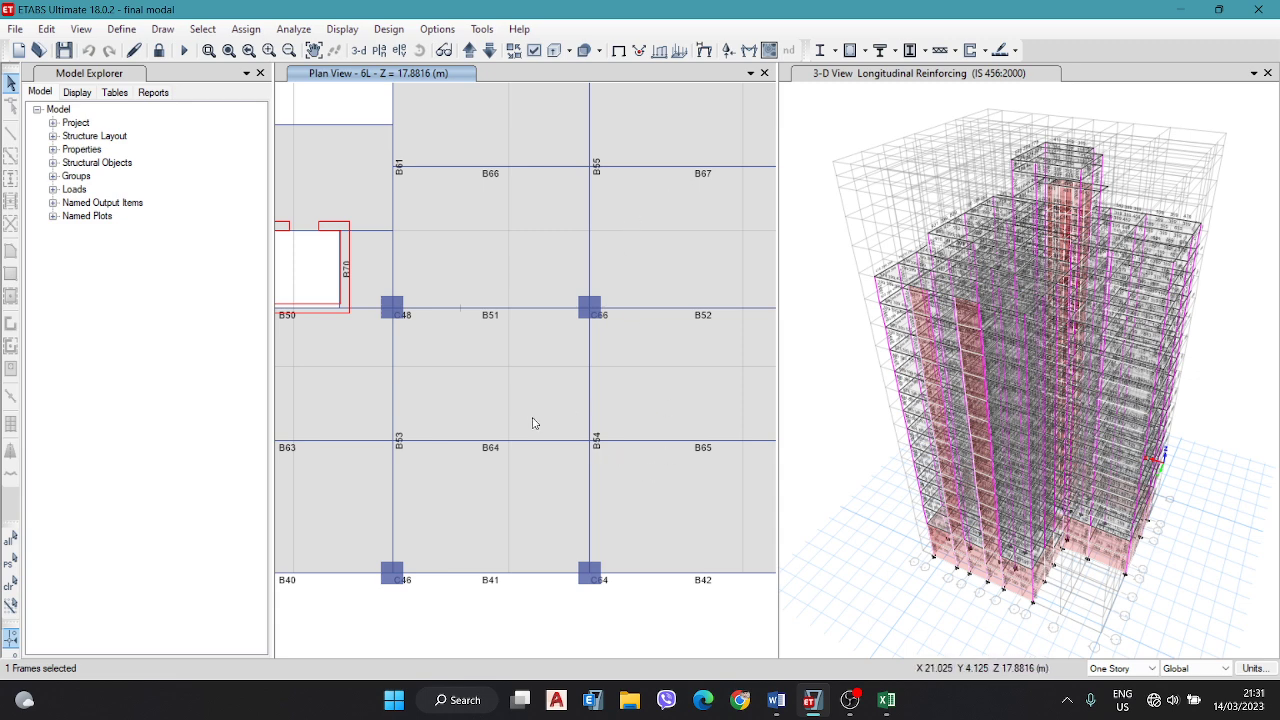
click(591, 417)
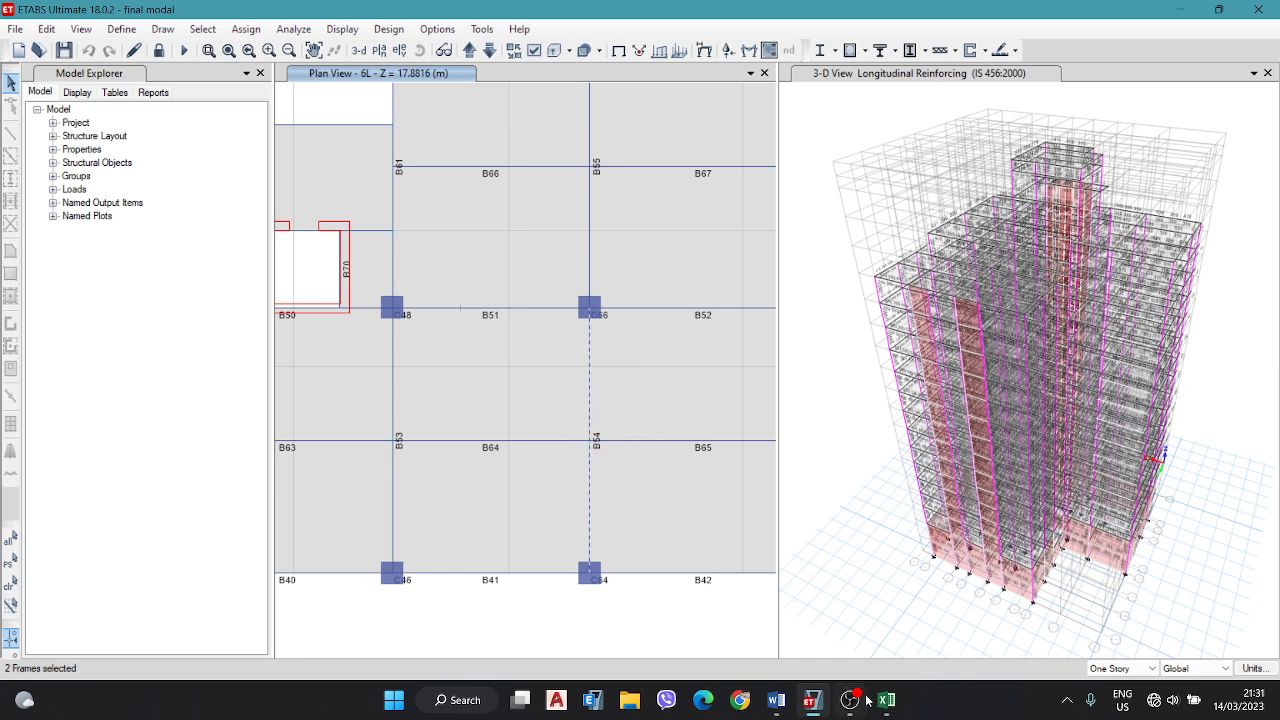
mouse_move(873, 645)
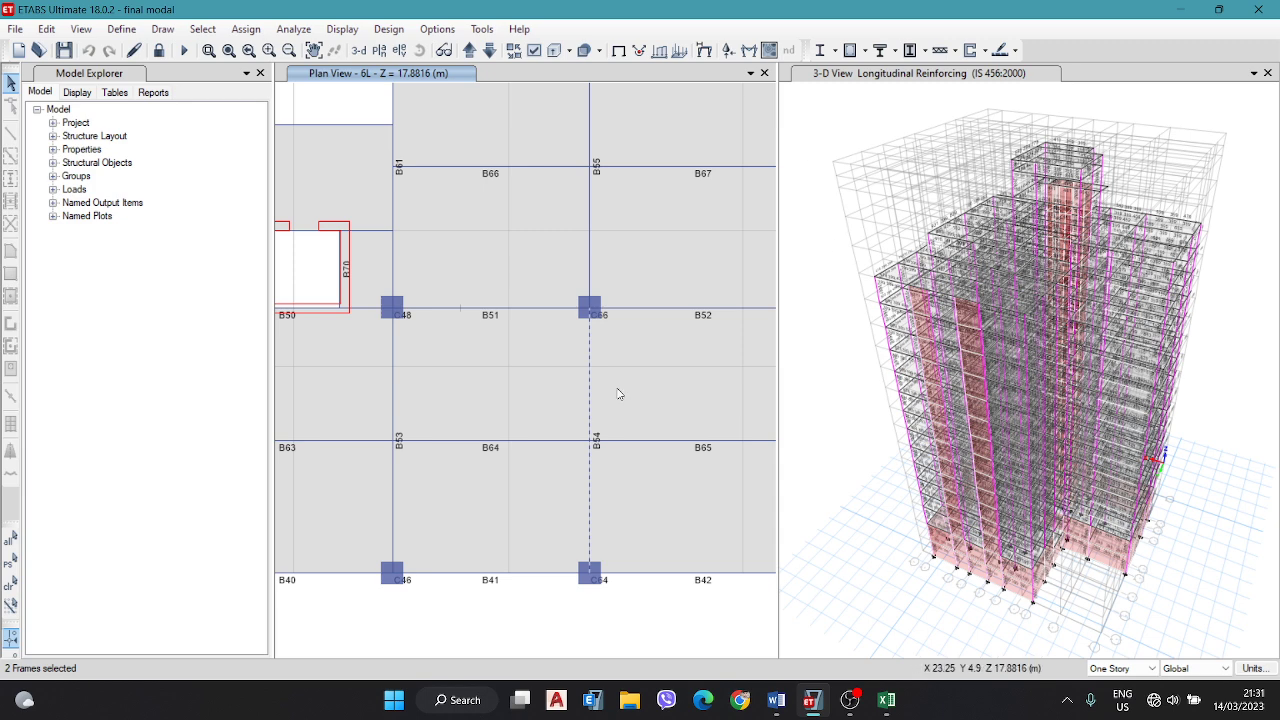
Step: Display the Longitudinal Reinforcing design output of the concrete frame design on the 6L plan
click(385, 30)
mouse_move(433, 115)
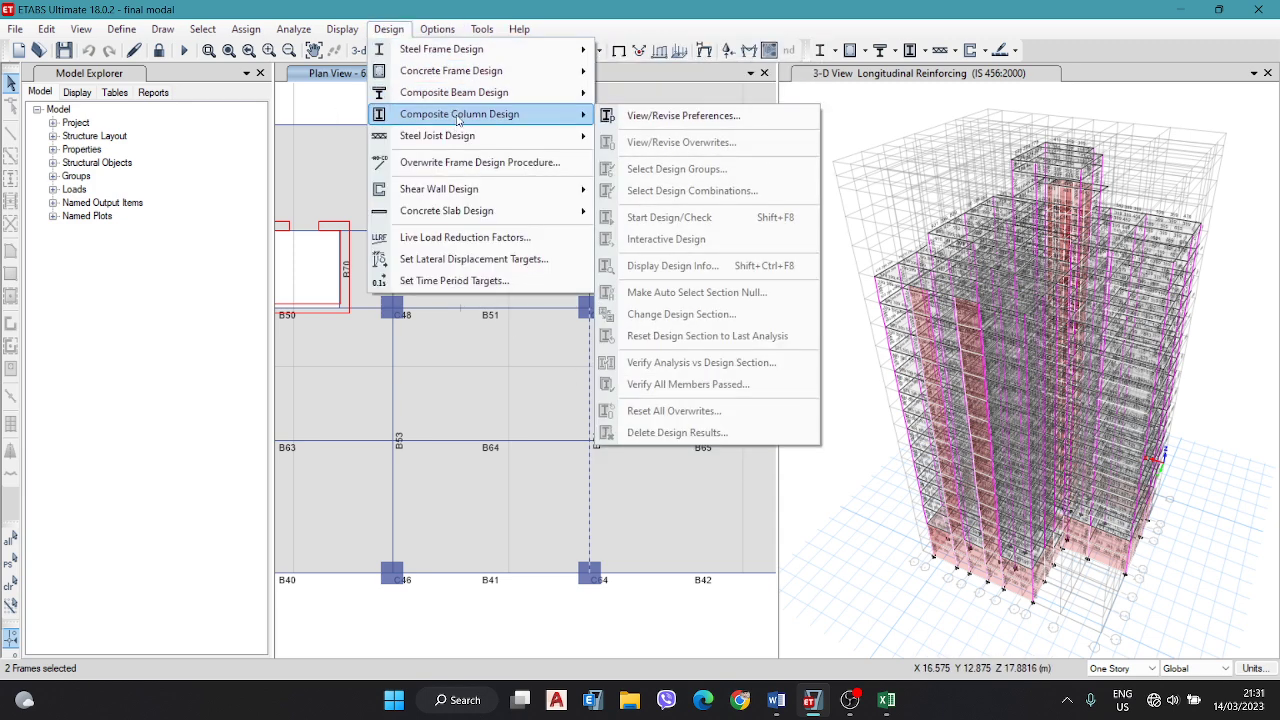
mouse_move(463, 214)
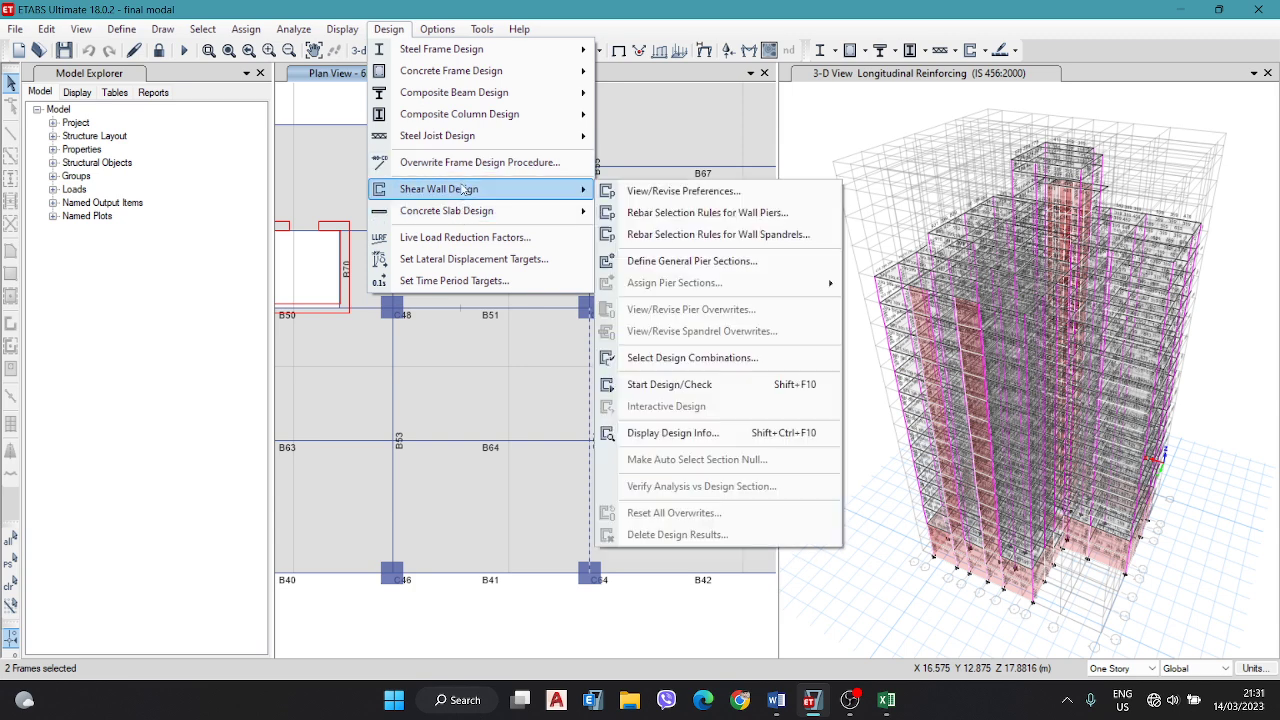
mouse_move(460, 74)
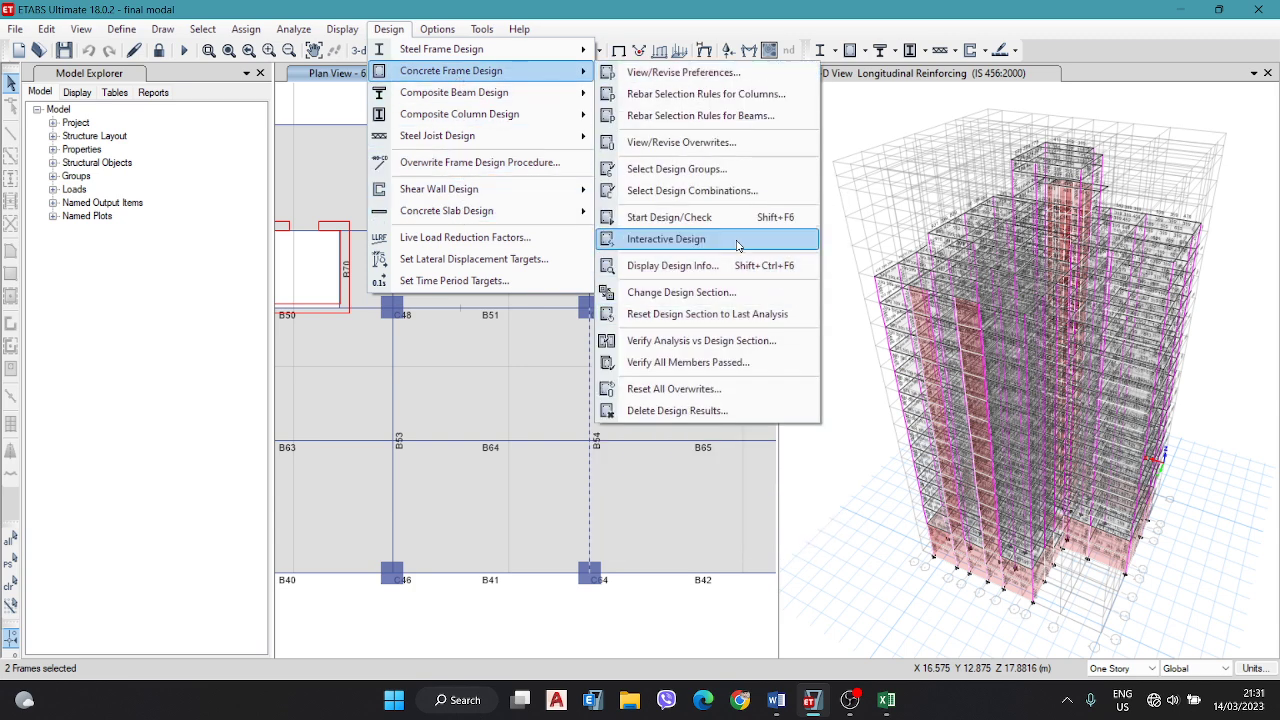
click(722, 268)
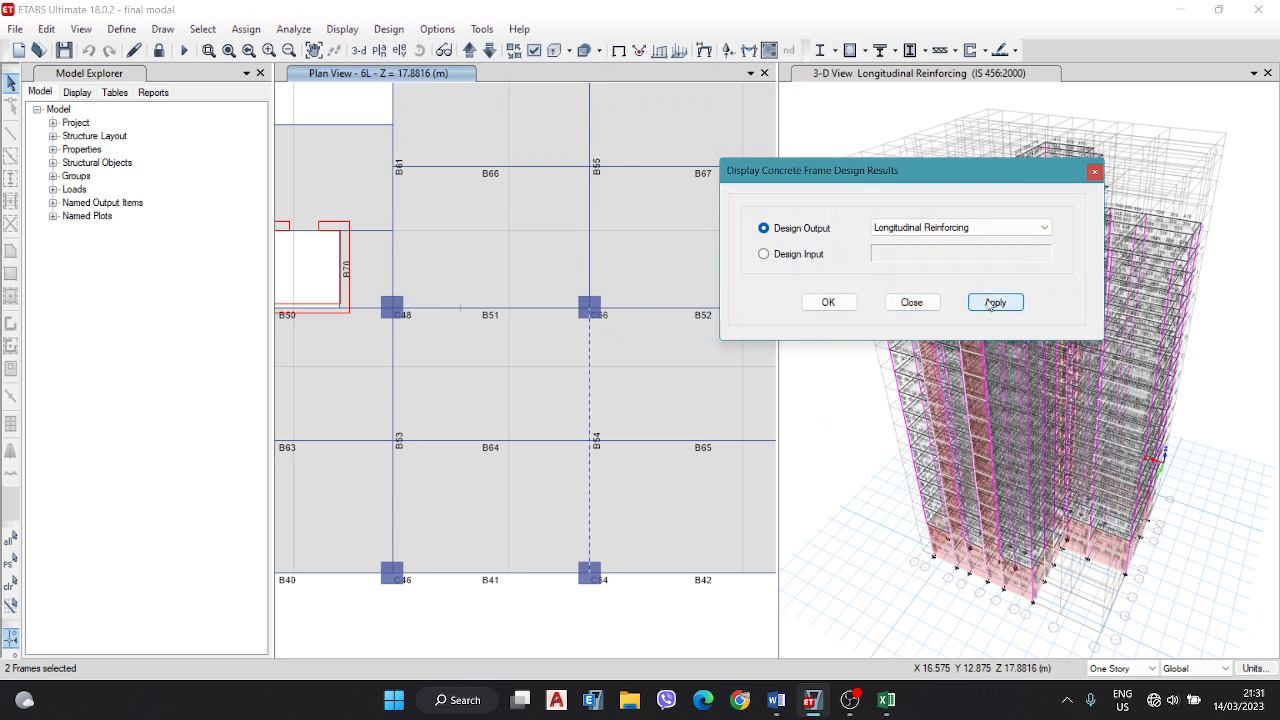
click(994, 302)
click(828, 302)
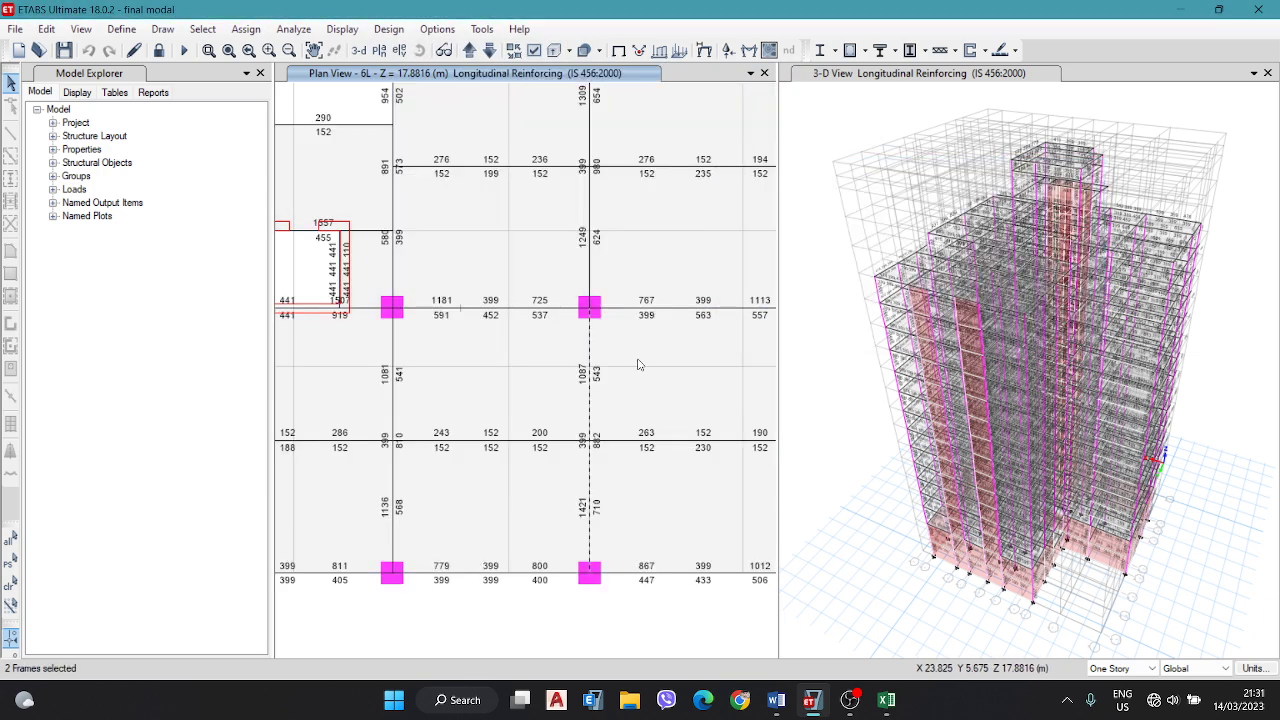
Step: Open the design details of beam B54 and review its envelope flexural reinforcement, design moments and shear reinforcement
click(590, 392)
right_click(590, 392)
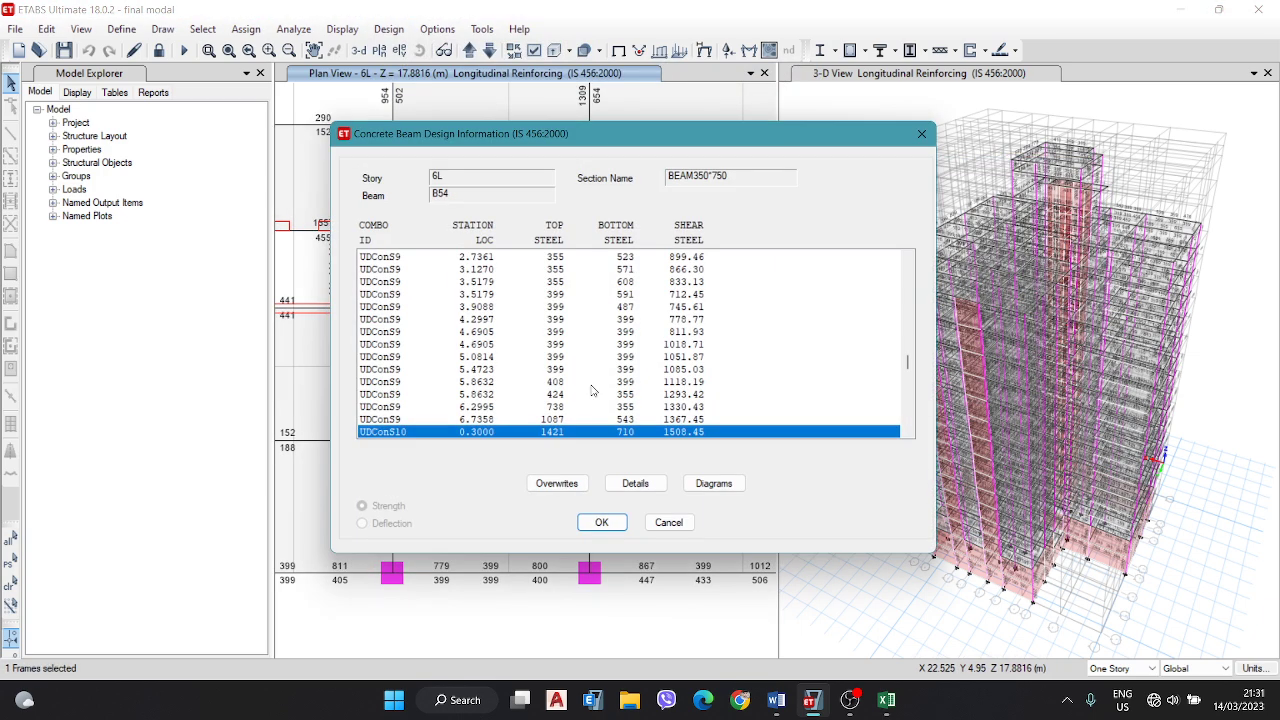
click(636, 478)
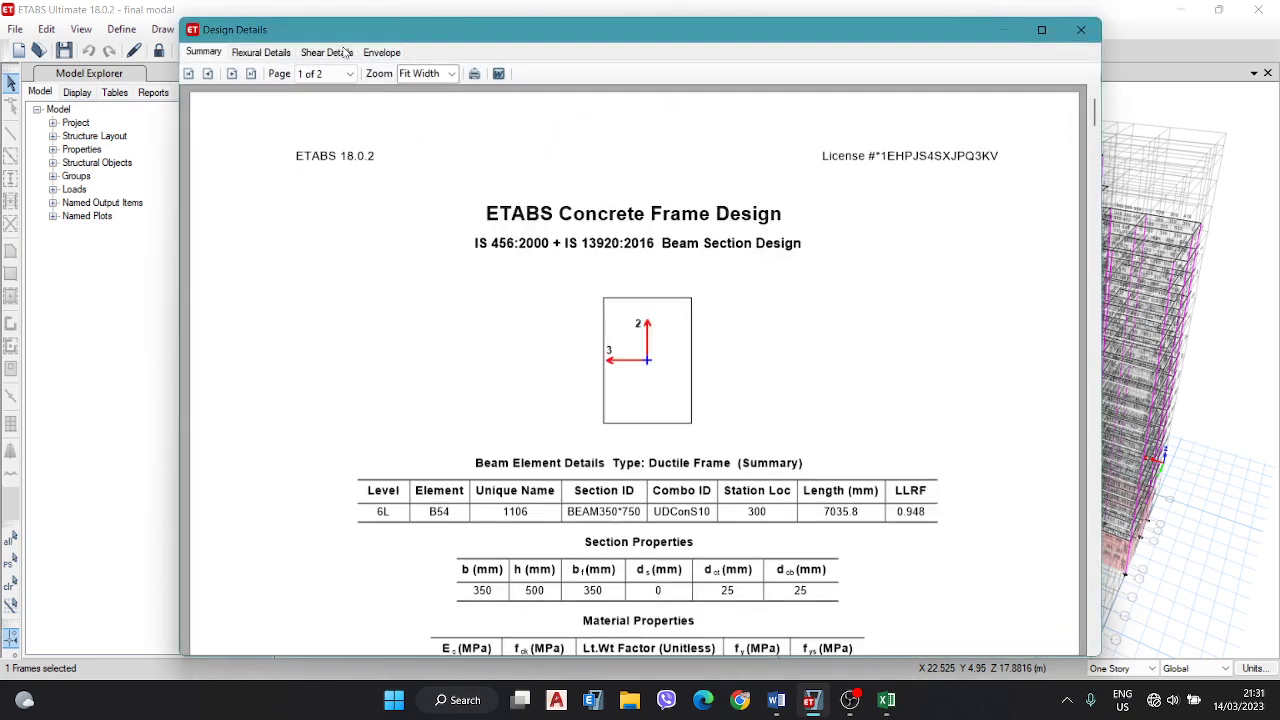
click(376, 54)
scroll(653, 371, down, 10)
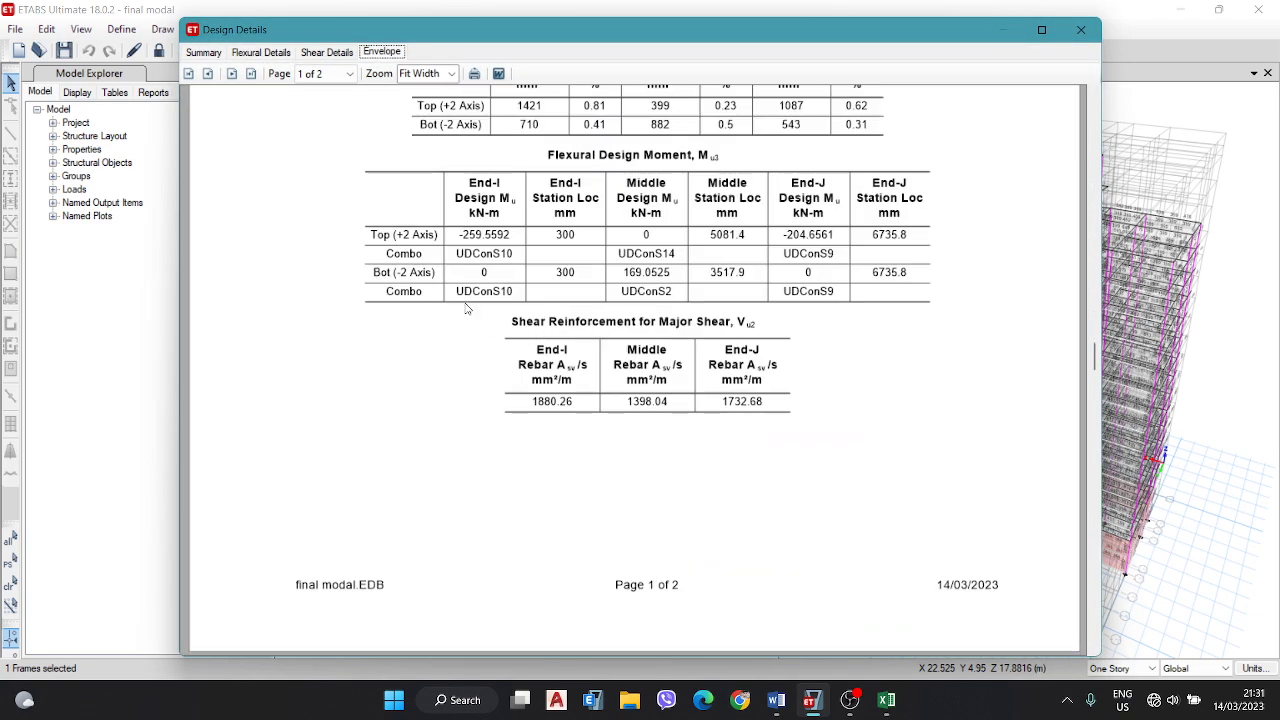
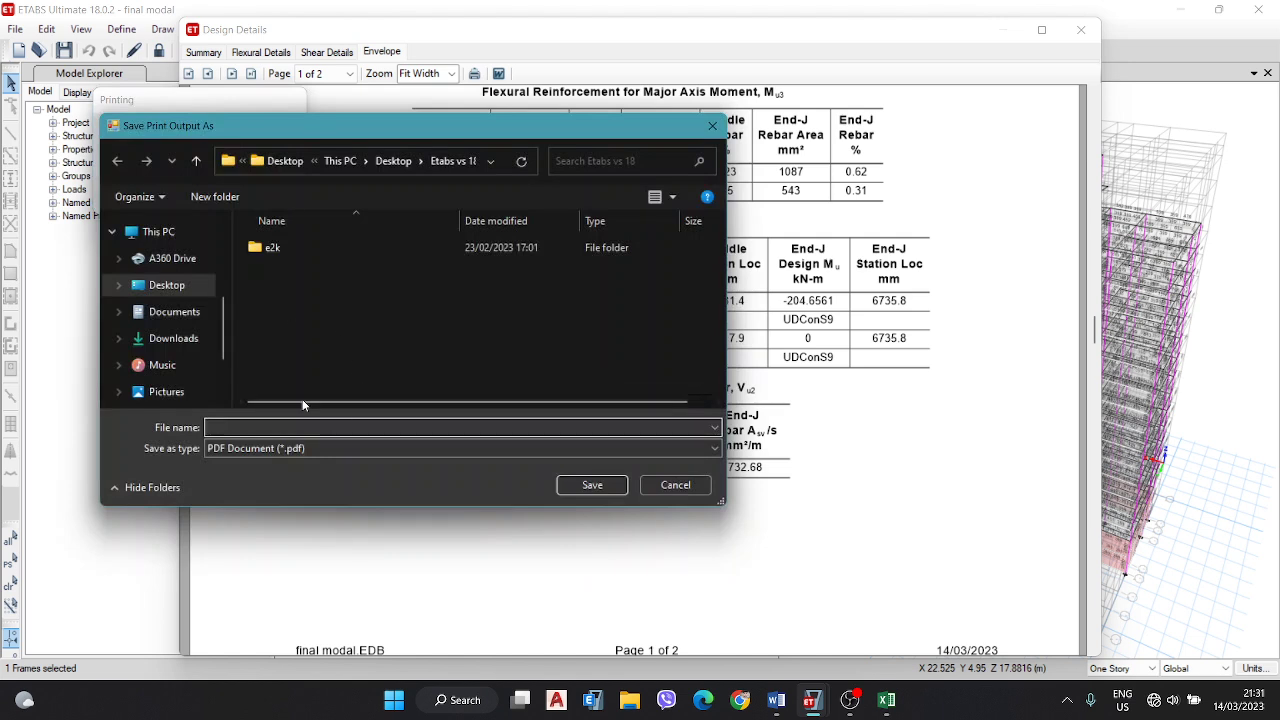
Step: Save the printed envelope design report of beam B54 to the Desktop as a PDF named "en b"
click(262, 424)
text(en b)
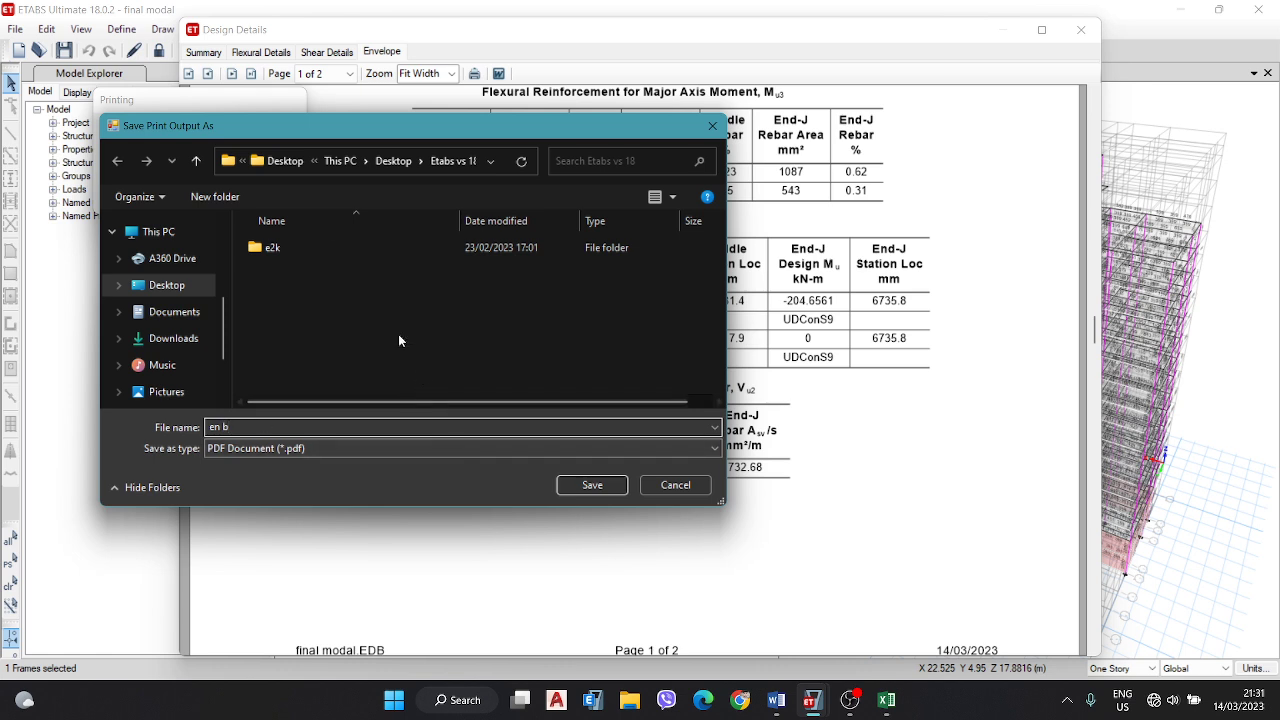
click(176, 236)
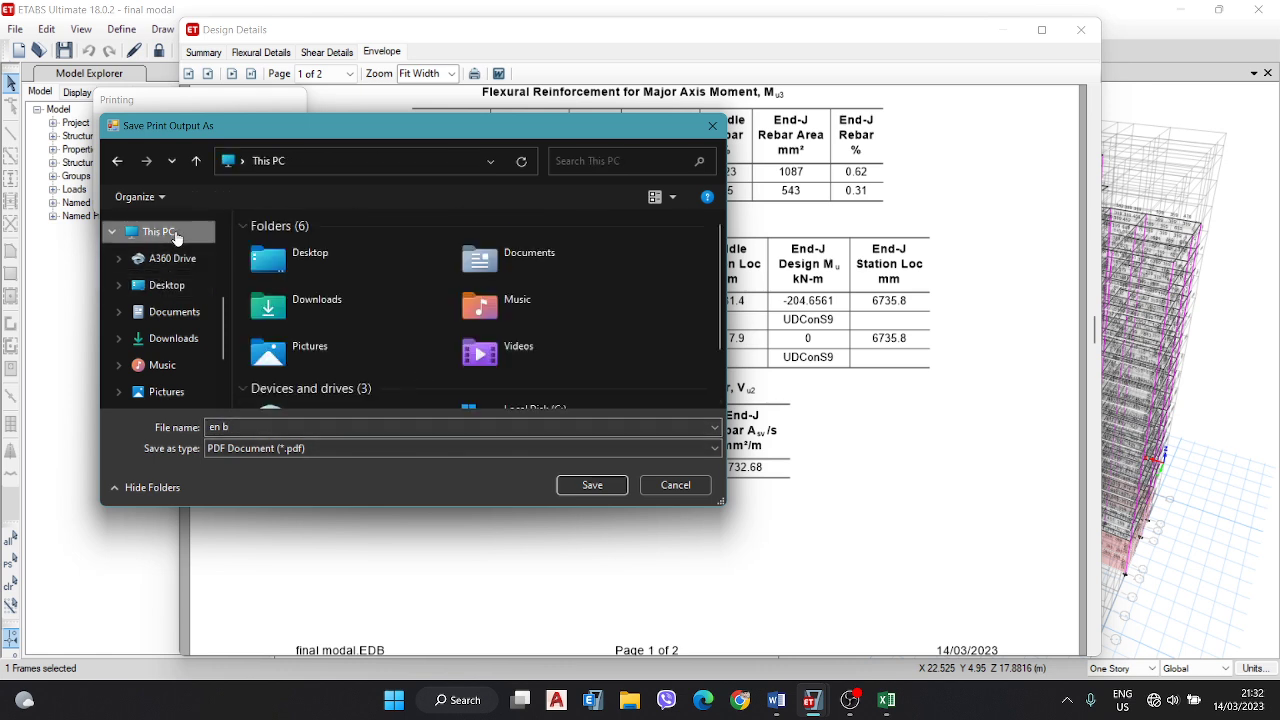
click(167, 287)
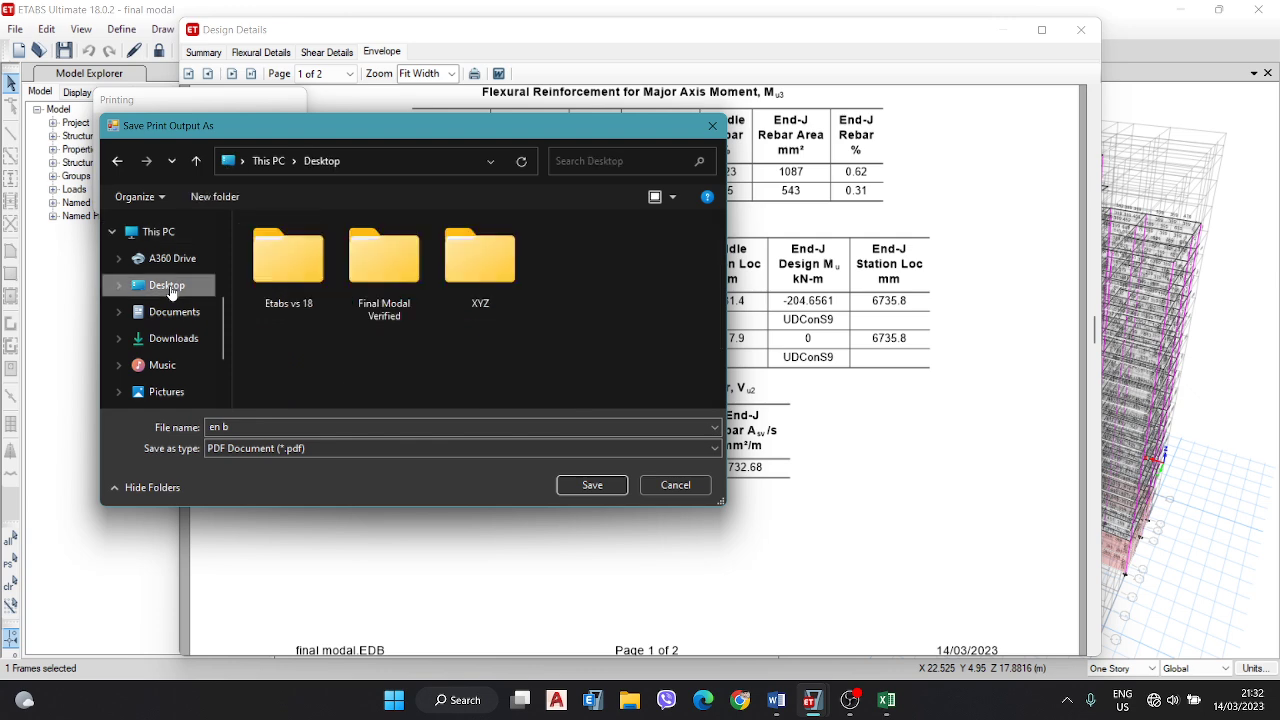
click(592, 485)
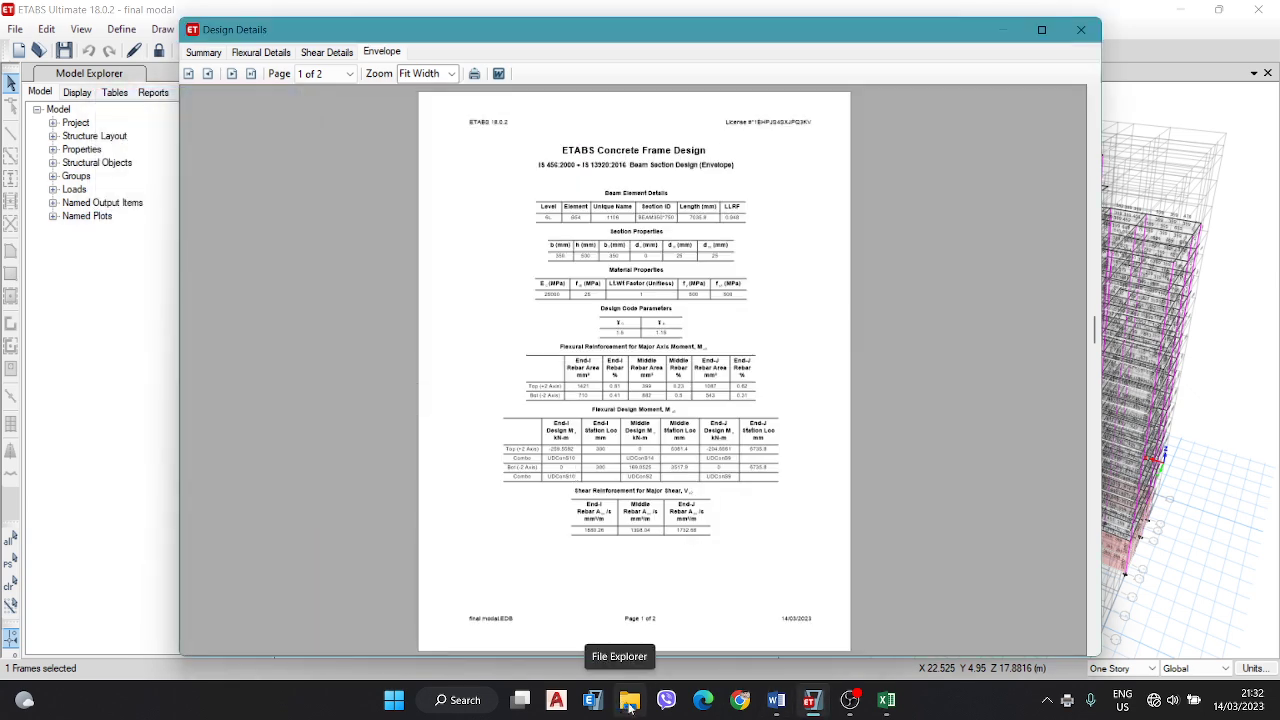
Step: Close the design details and design information of beam B54, minimize the open windows and refresh the desktop
click(1081, 29)
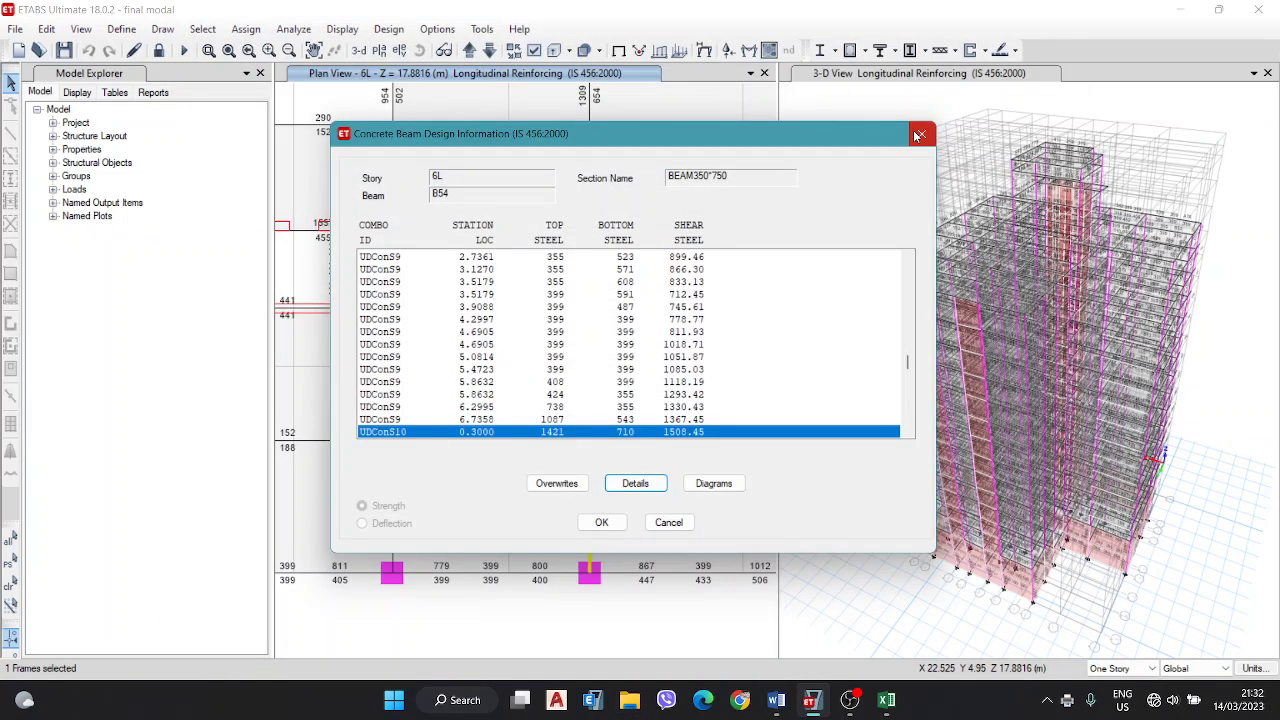
click(921, 133)
double_click(1174, 12)
click(1174, 17)
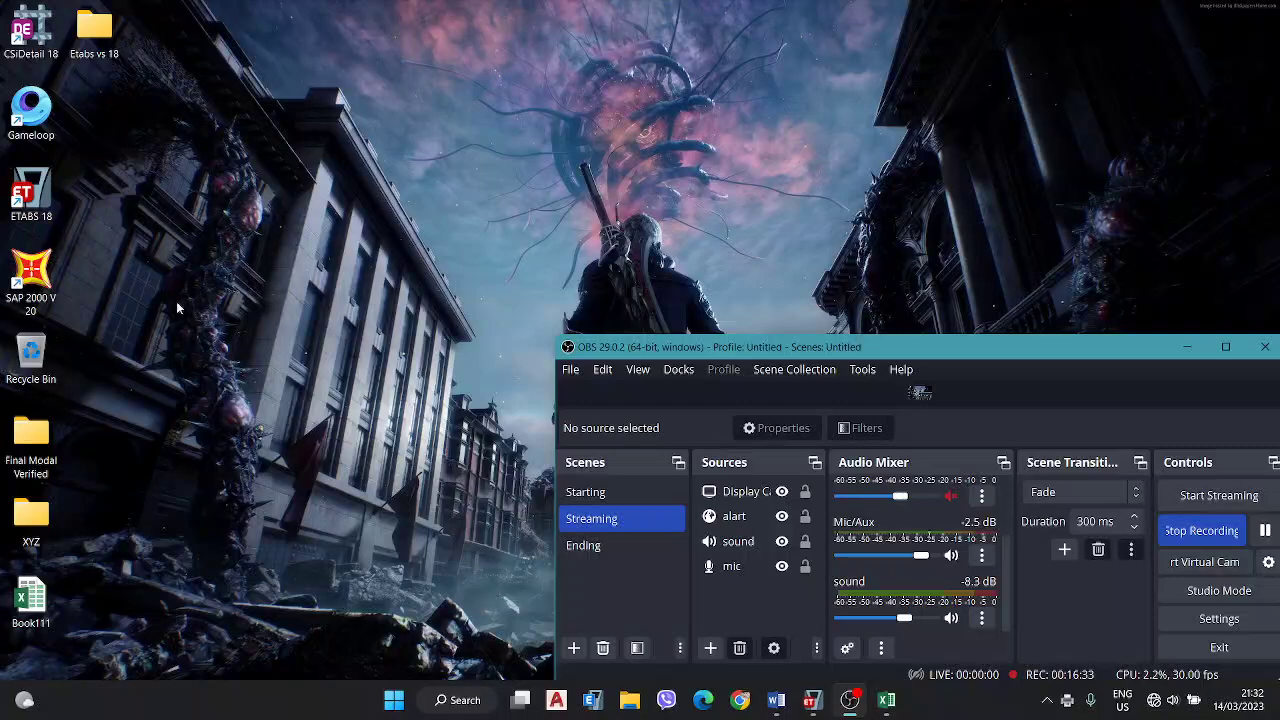
right_click(264, 194)
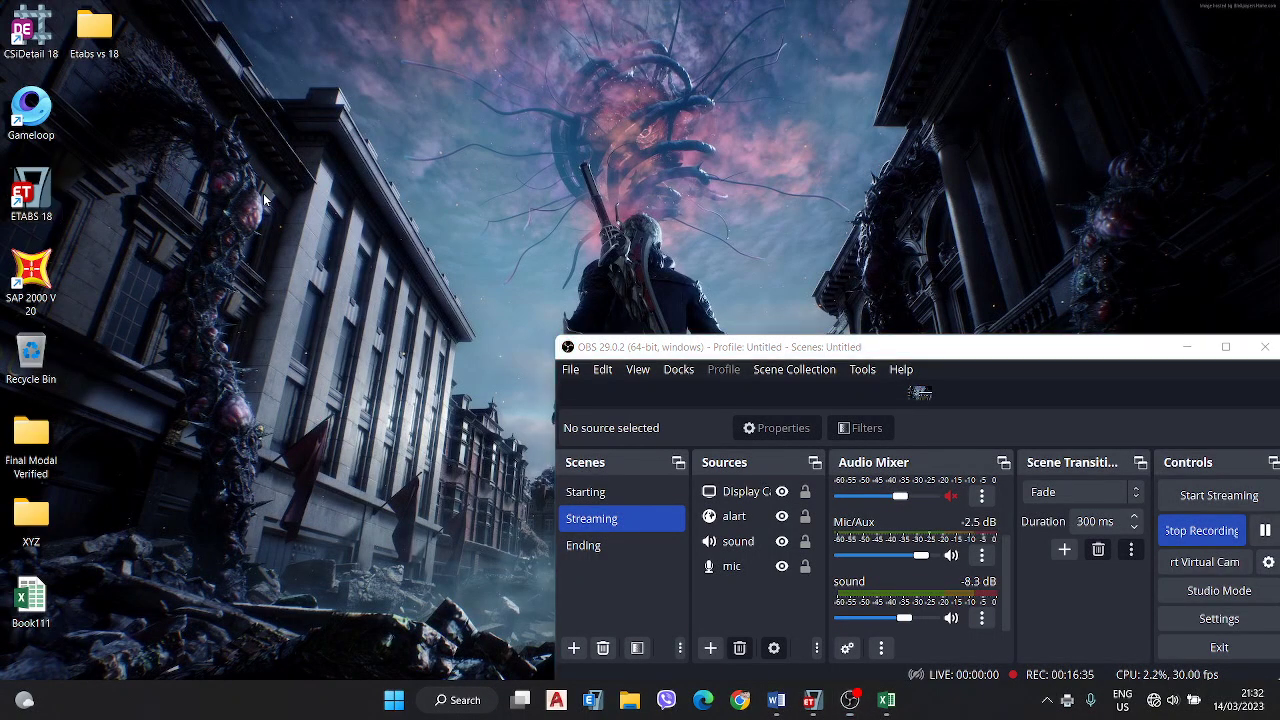
click(312, 266)
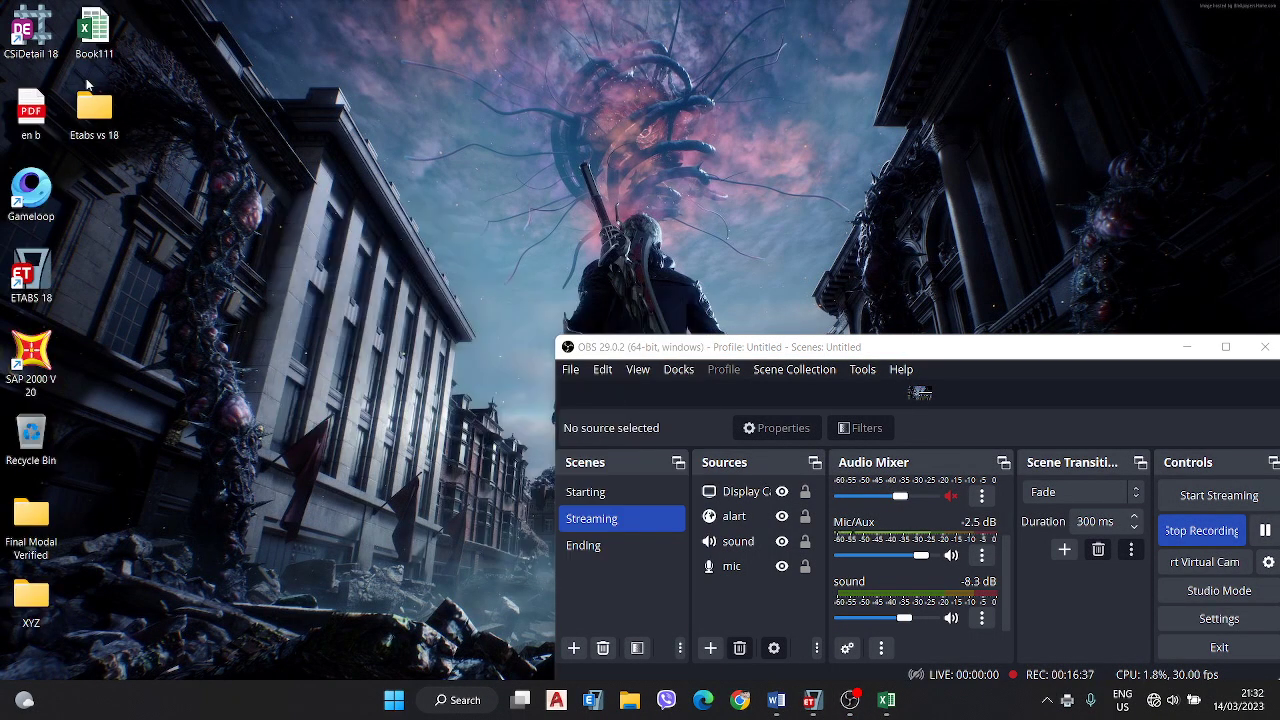
Step: Open the saved "en b" PDF report from the desktop and enlarge its pages for reading
double_click(45, 118)
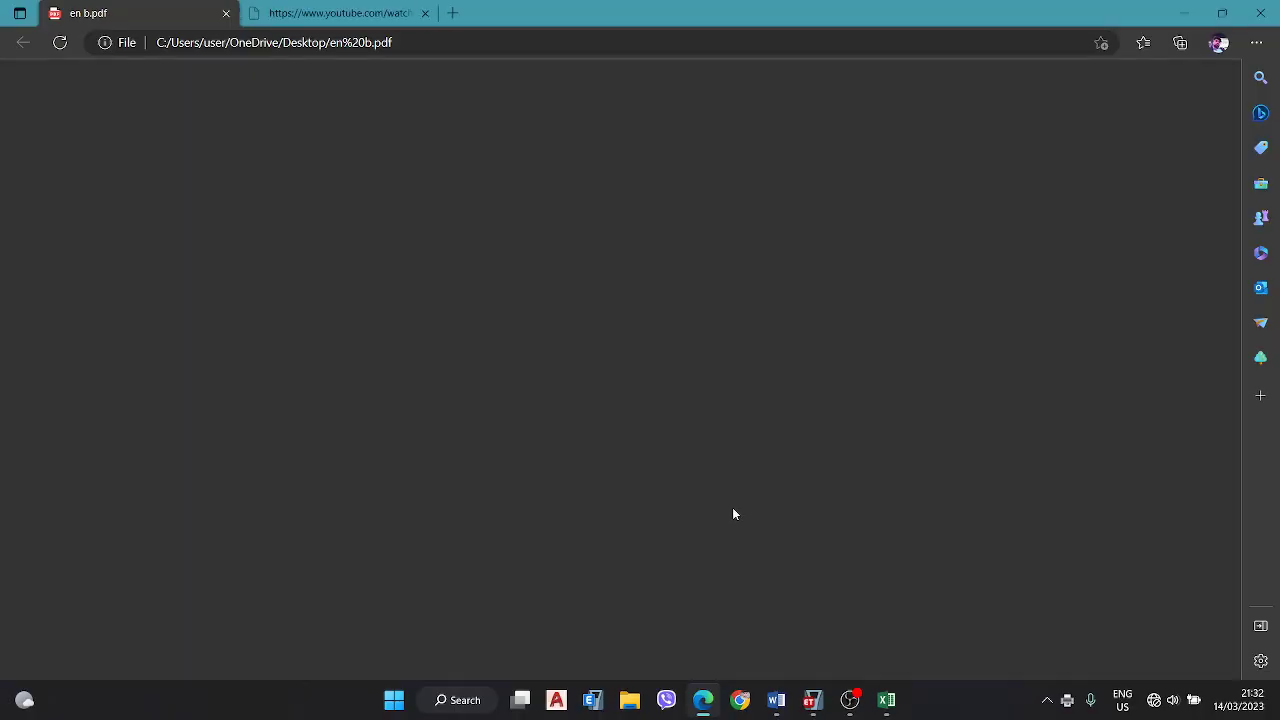
scroll(516, 220, down, 4)
scroll(516, 220, down, 4)
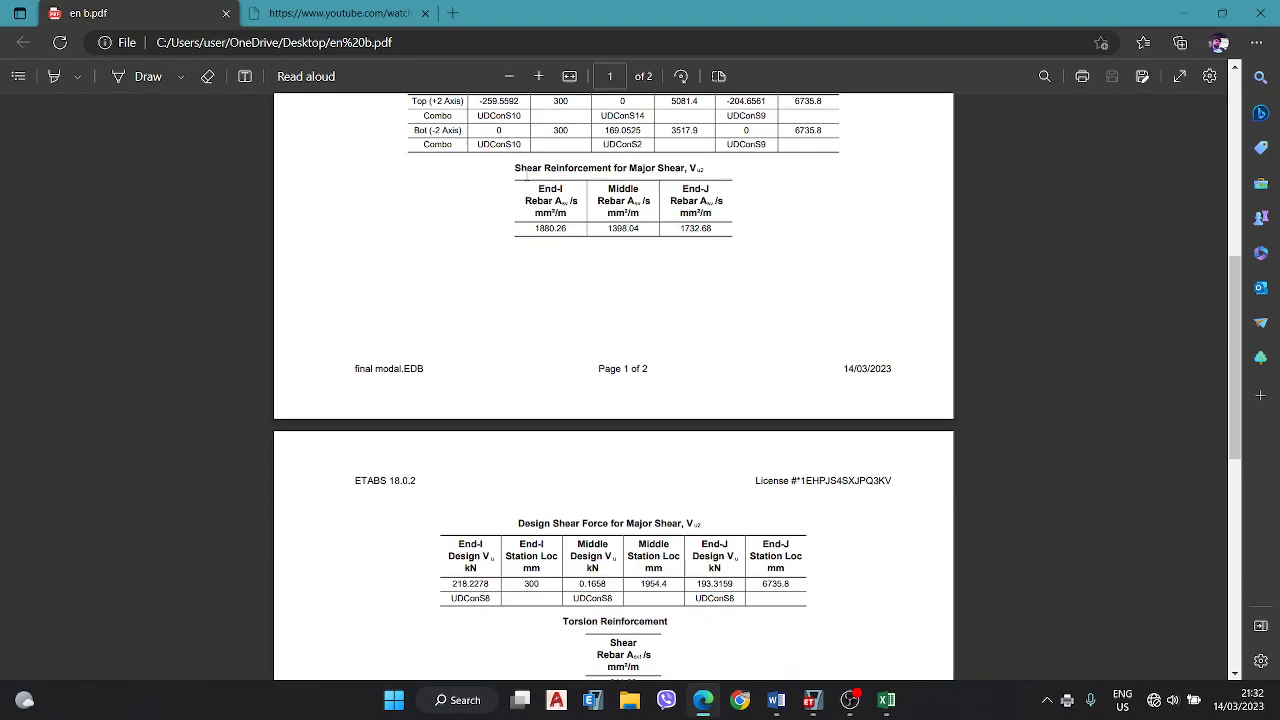
click(538, 76)
click(538, 76)
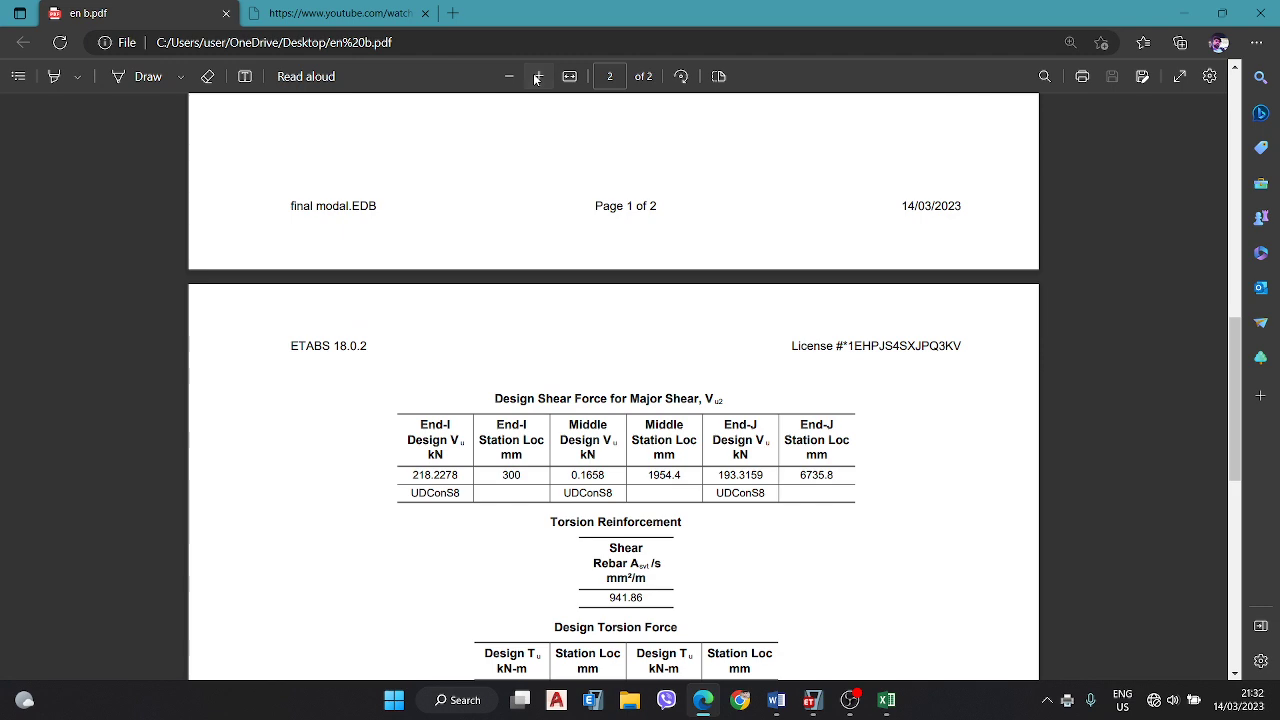
click(538, 76)
Step: Highlight the End-I top moment and the End-I, Middle and End-J Design Mu headings in the Flexural Design Moment table
click(50, 77)
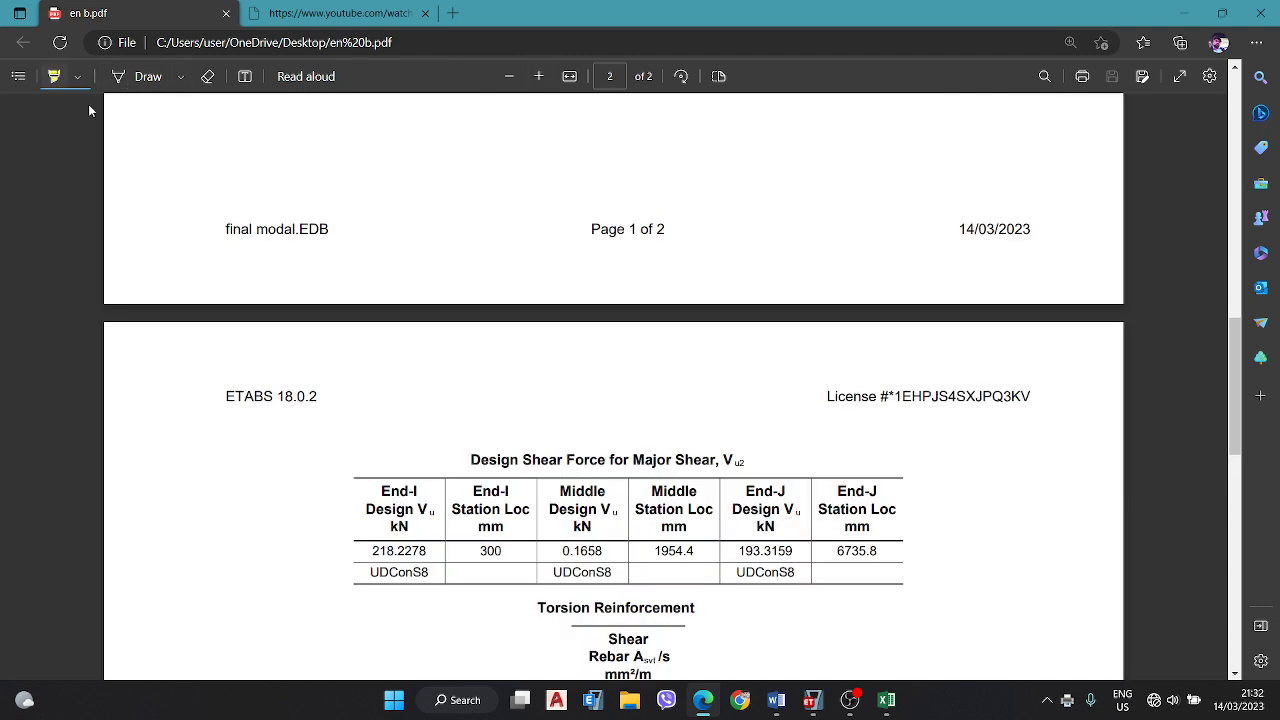
scroll(631, 443, up, 4)
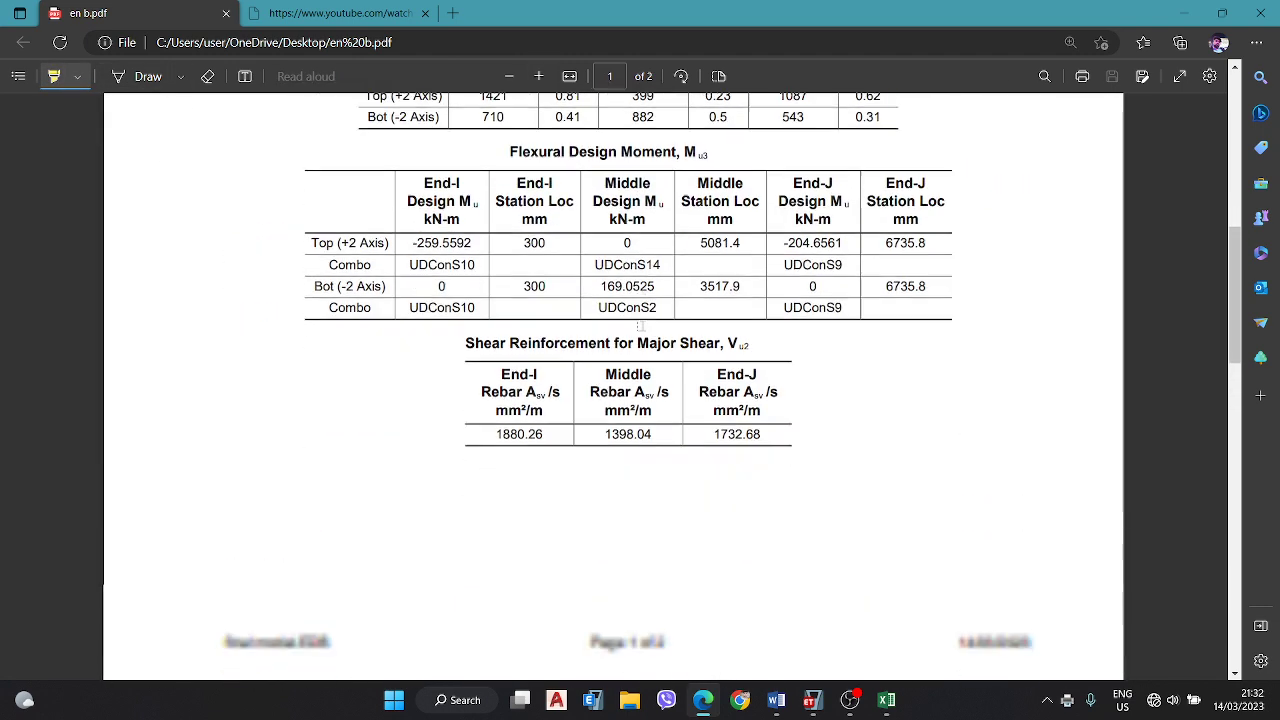
scroll(635, 380, down, 8)
scroll(640, 326, up, 8)
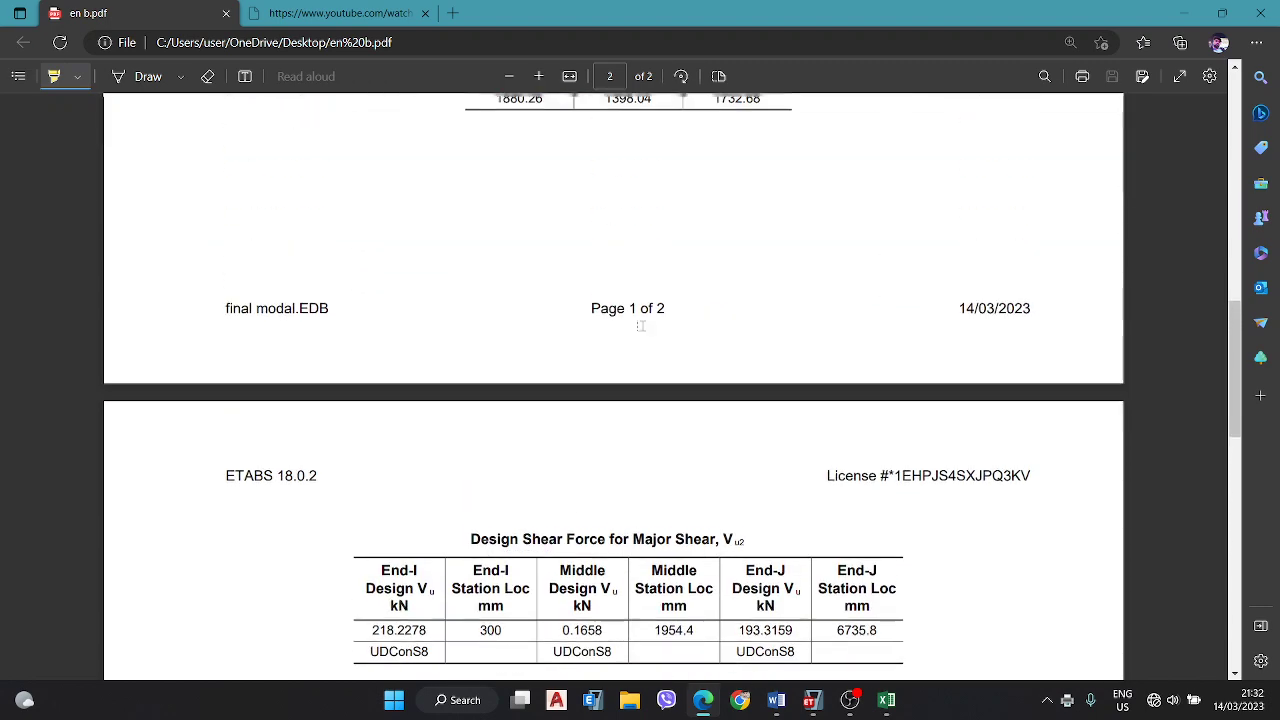
scroll(533, 314, up, 3)
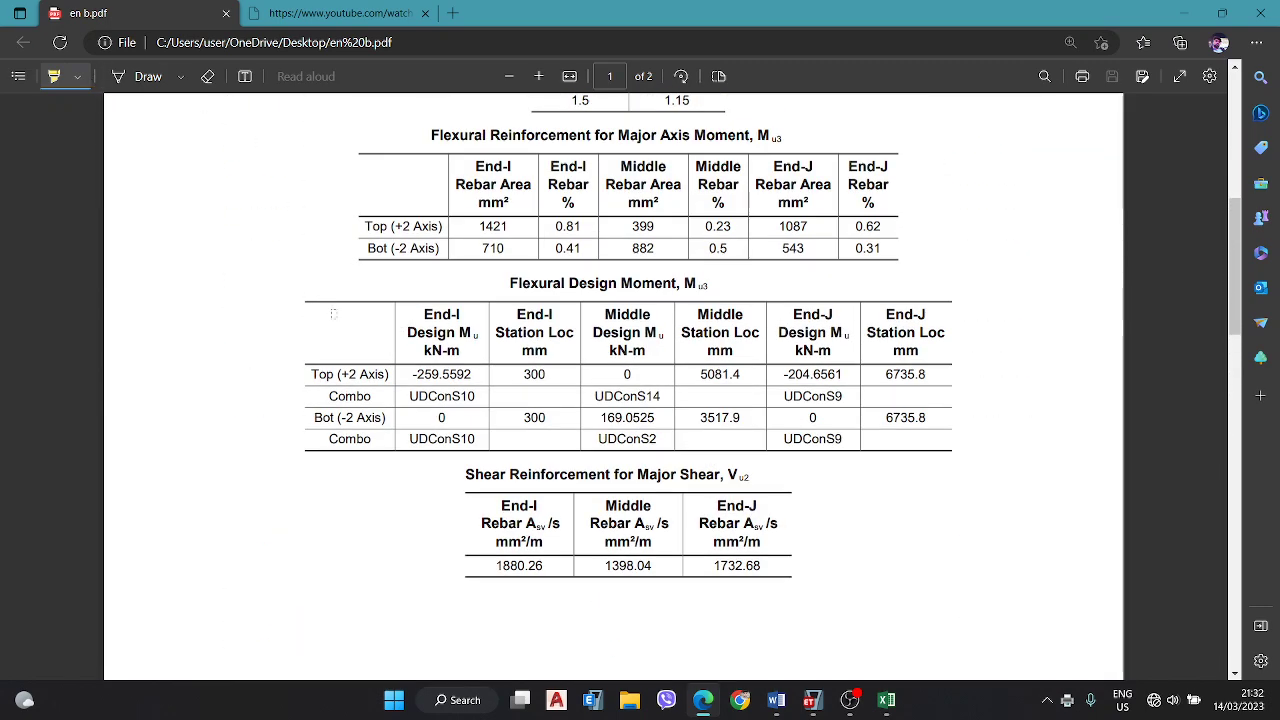
drag(412, 374, 504, 375)
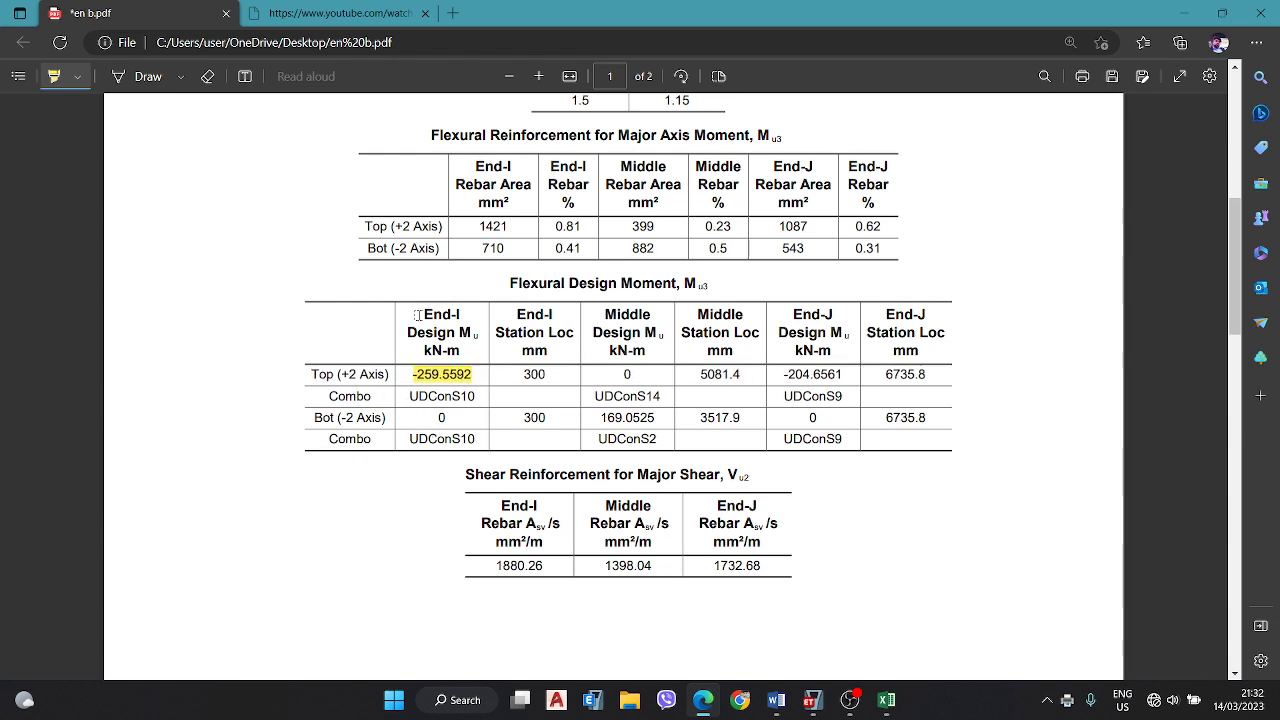
mouse_move(420, 314)
mouse_down()
mouse_move(466, 350)
mouse_move(467, 329)
mouse_up()
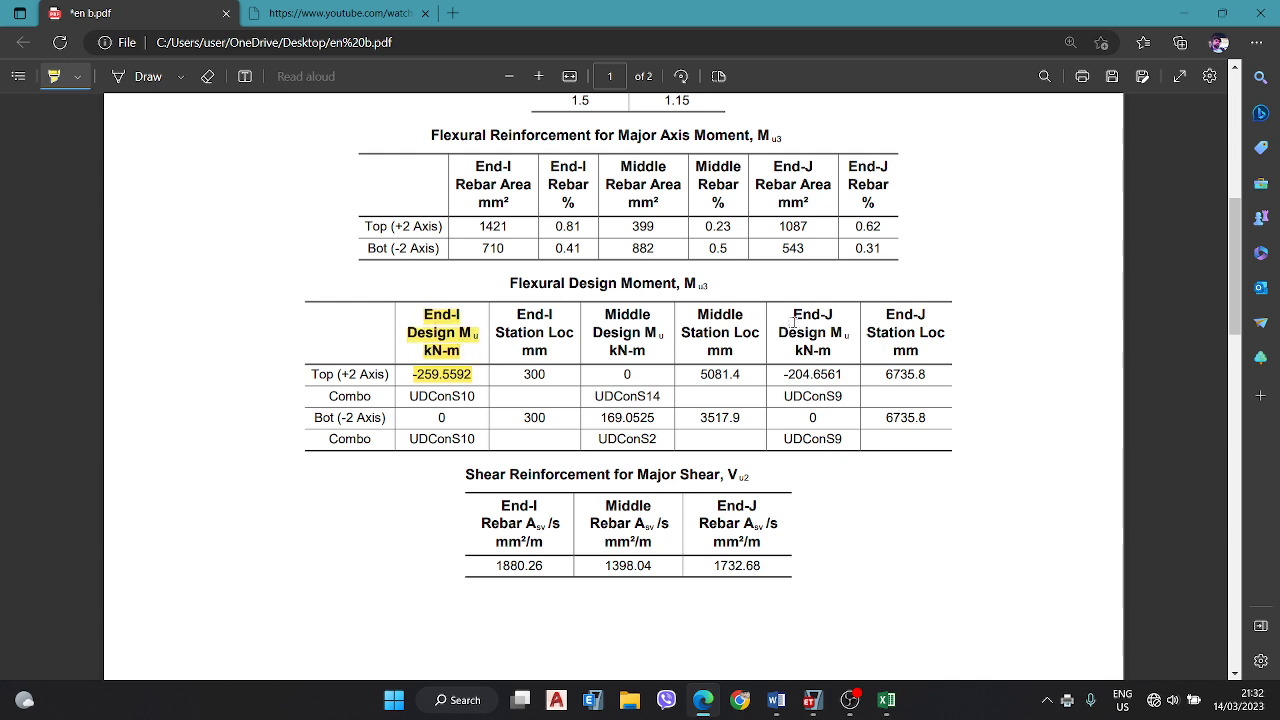
drag(793, 322, 845, 351)
drag(597, 312, 664, 342)
Step: Highlight the Top (+2 Axis) and Bot (-2 Axis) row labels and their design moments in the Flexural Design Moment table
drag(316, 374, 392, 377)
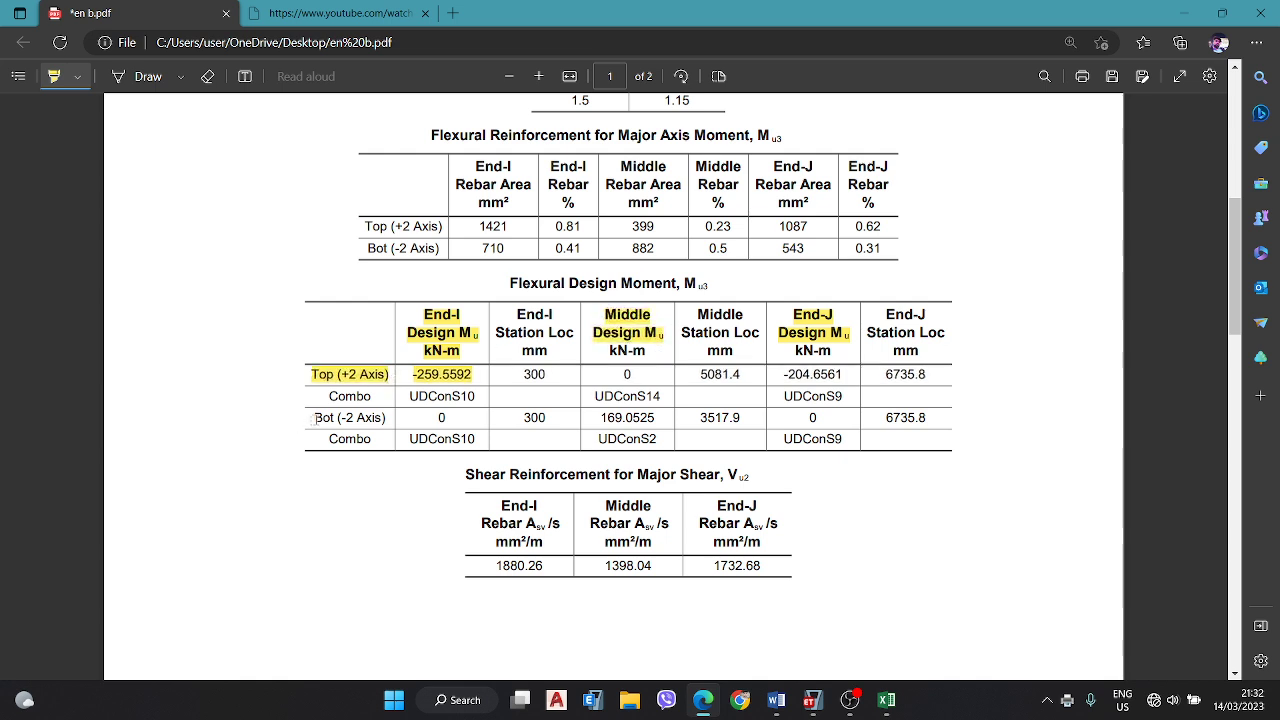
drag(316, 418, 474, 418)
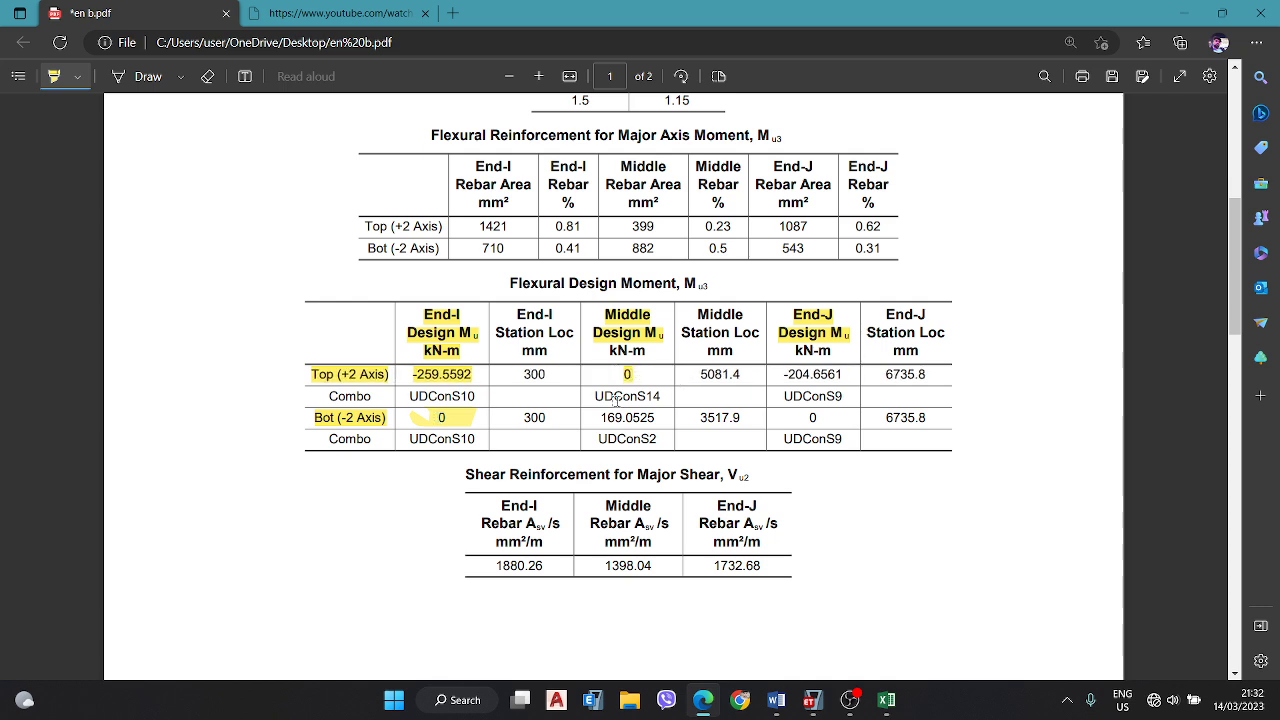
mouse_move(616, 370)
mouse_down()
mouse_move(754, 375)
mouse_move(800, 393)
mouse_move(787, 438)
mouse_move(800, 452)
mouse_move(812, 418)
mouse_up()
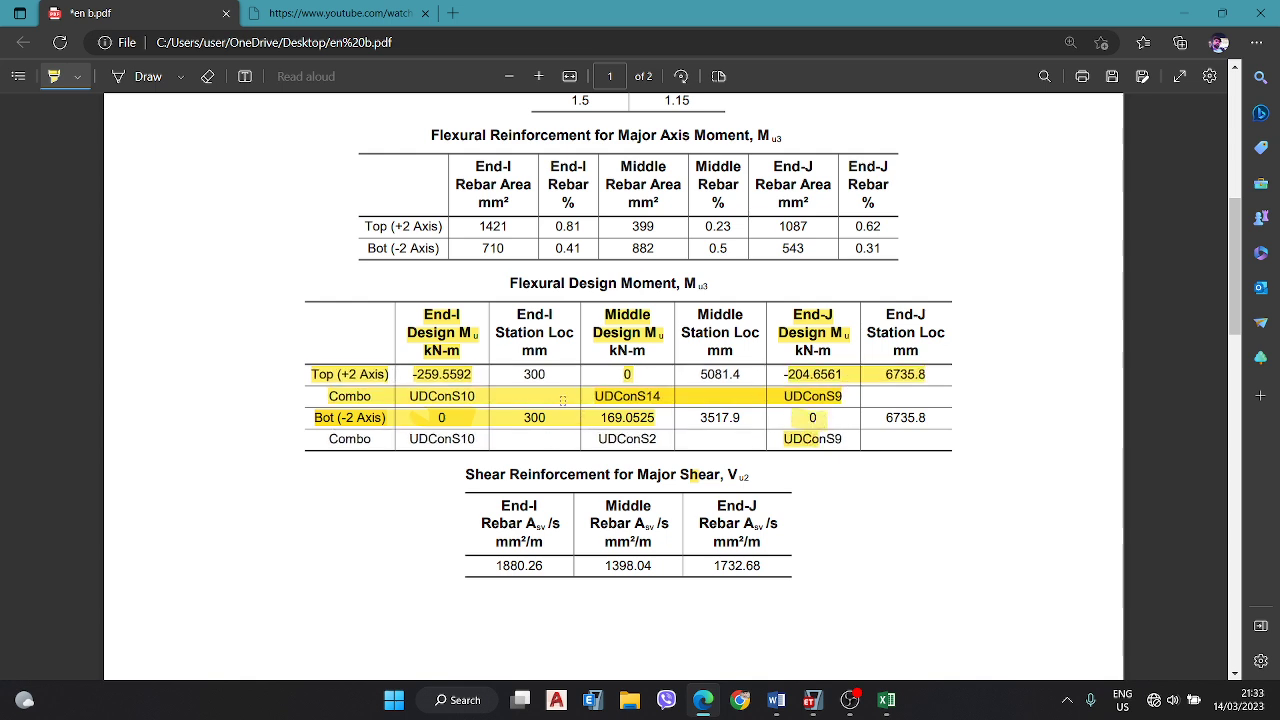
Step: Switch to ETABS and display the Moment 3-3 diagram of the Envelope combination with Max and Min in the 3-D view
click(812, 702)
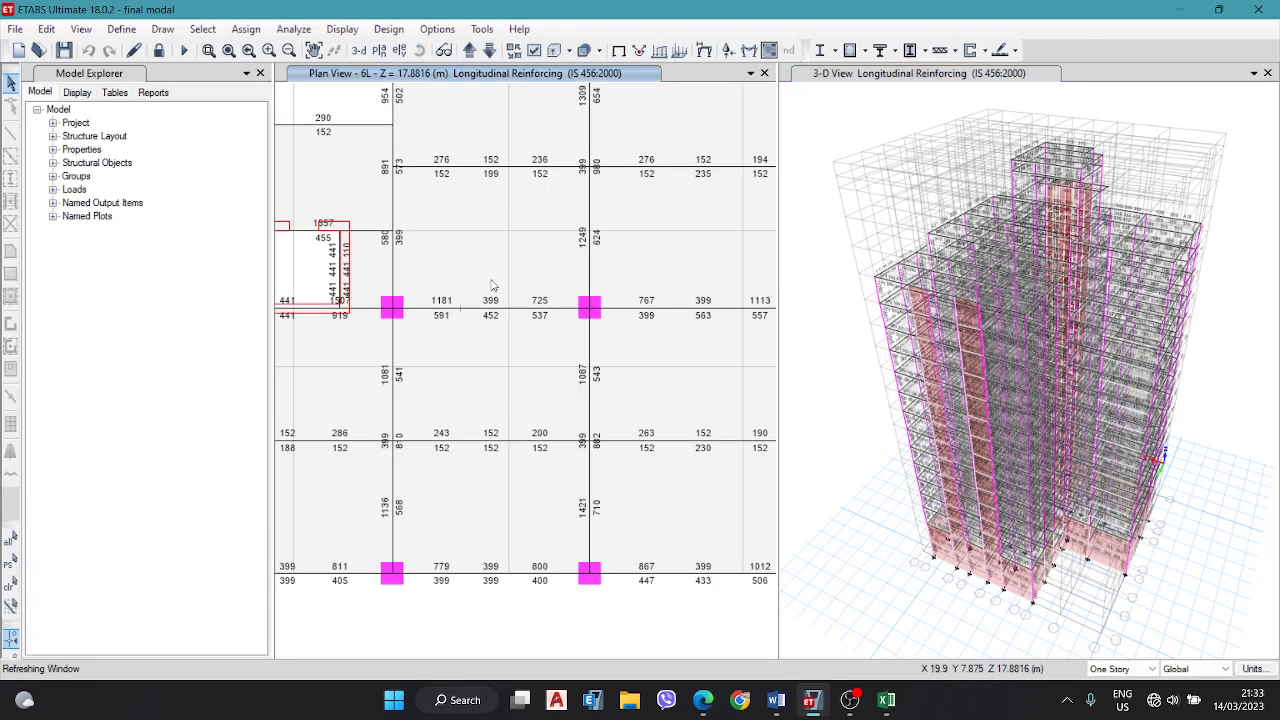
scroll(492, 287, down, 3)
scroll(492, 287, up, 3)
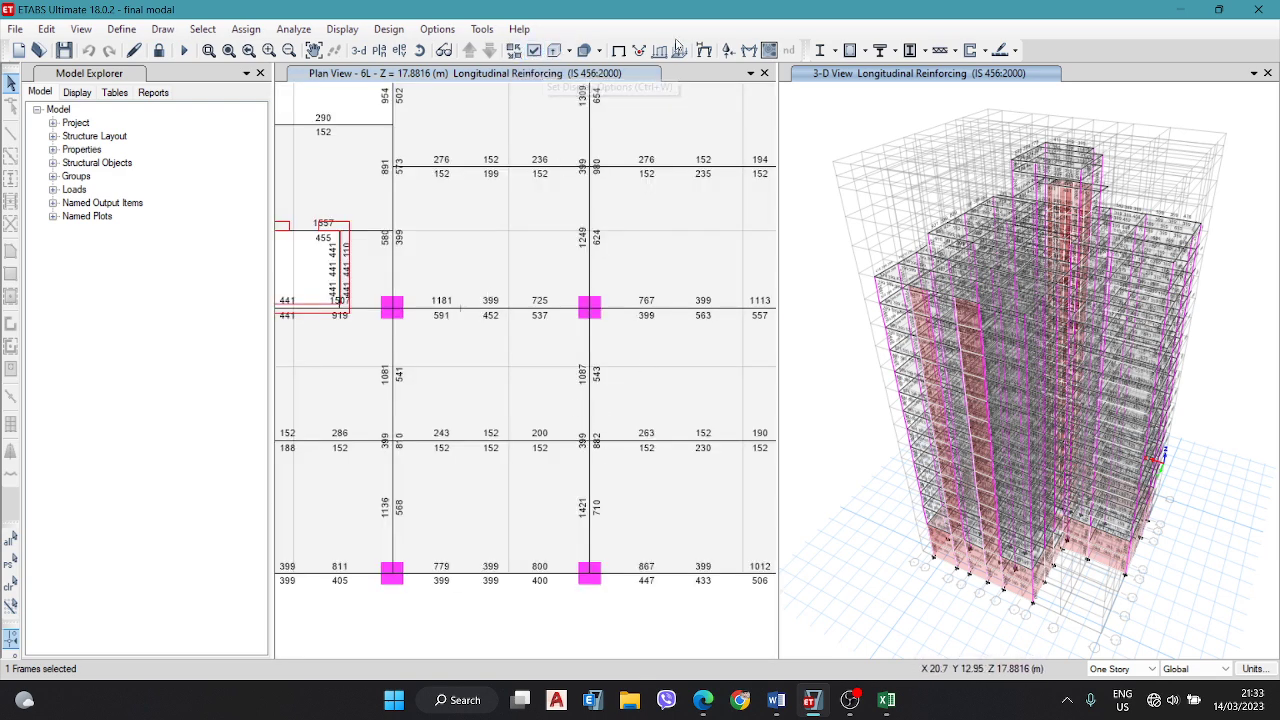
click(749, 53)
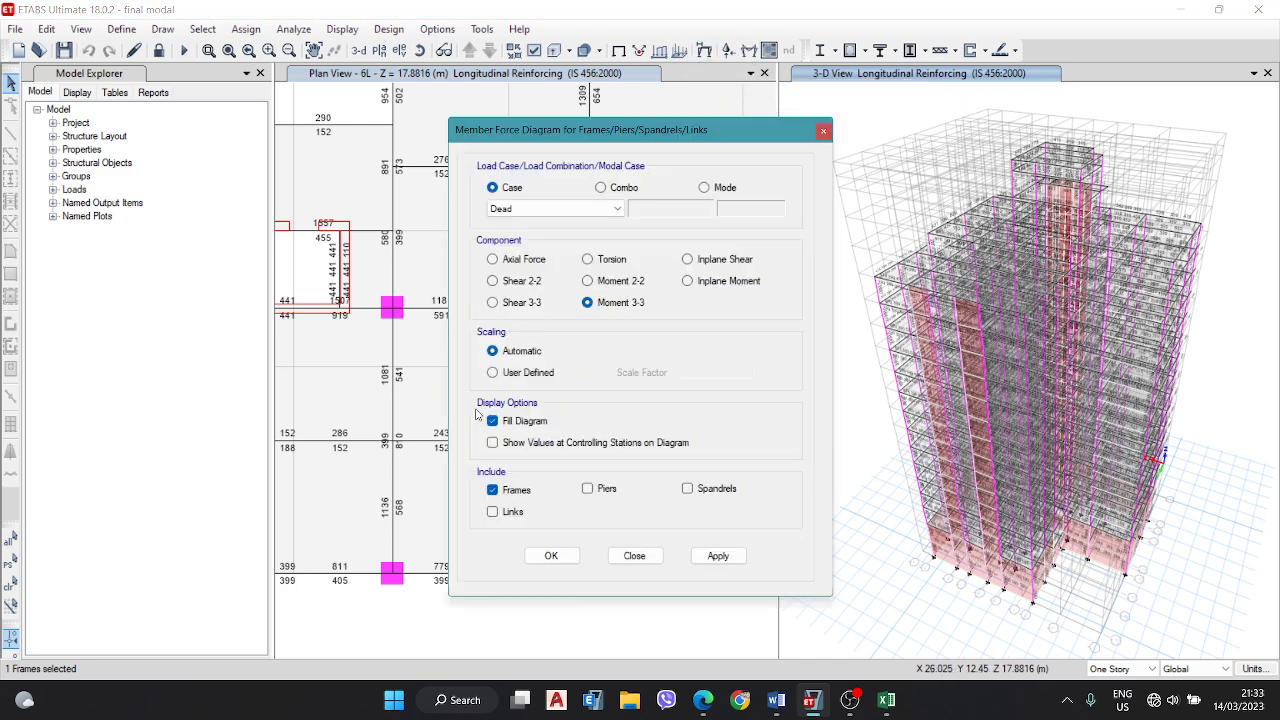
click(606, 188)
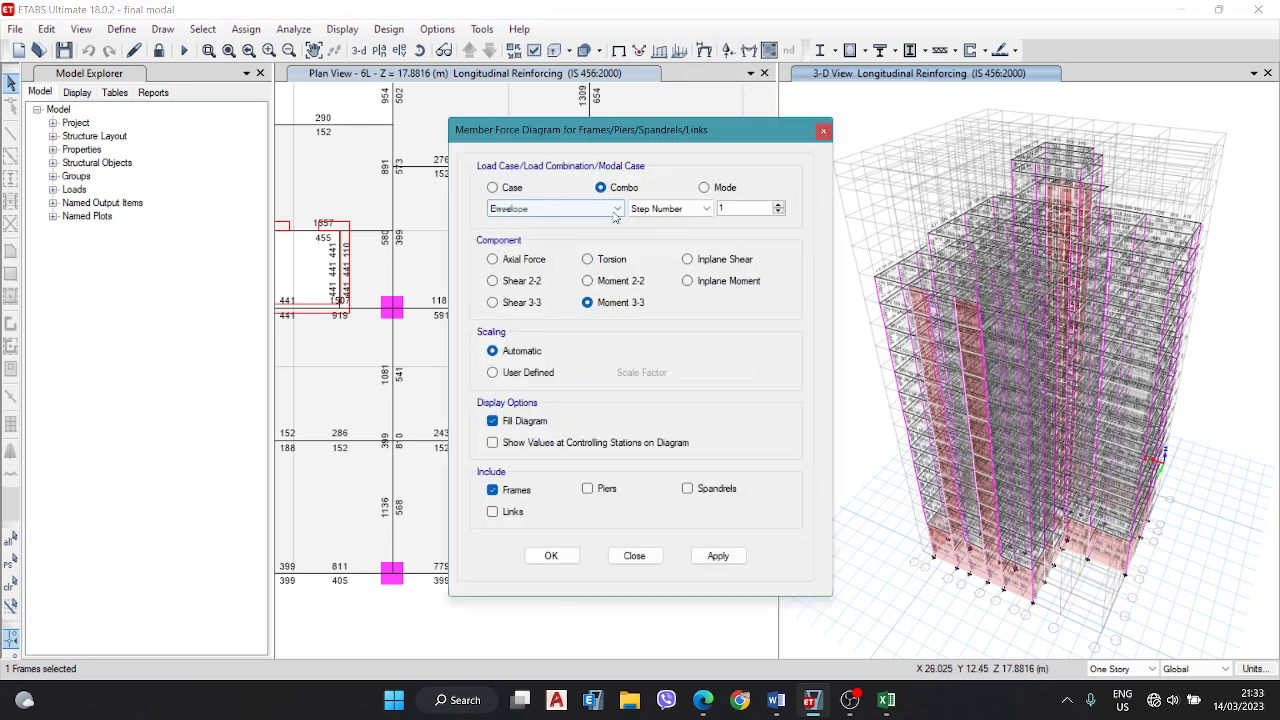
click(614, 209)
scroll(555, 270, up, 5)
click(510, 221)
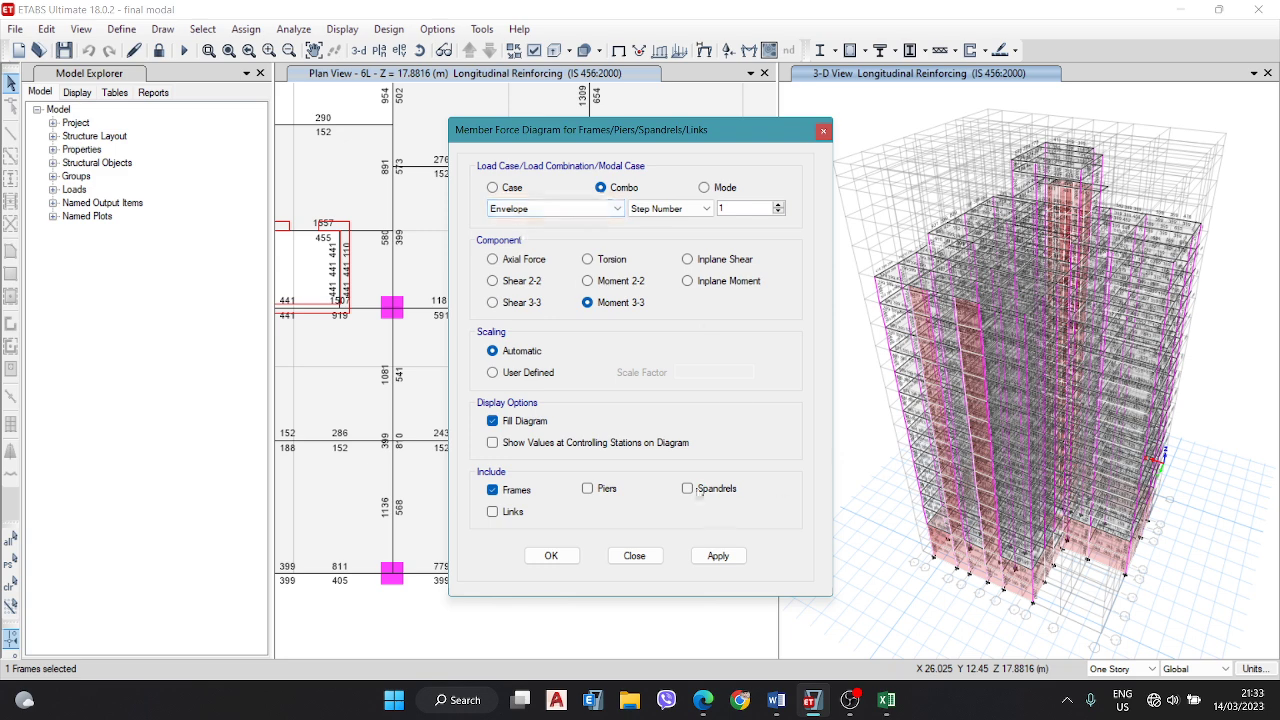
click(707, 210)
click(672, 230)
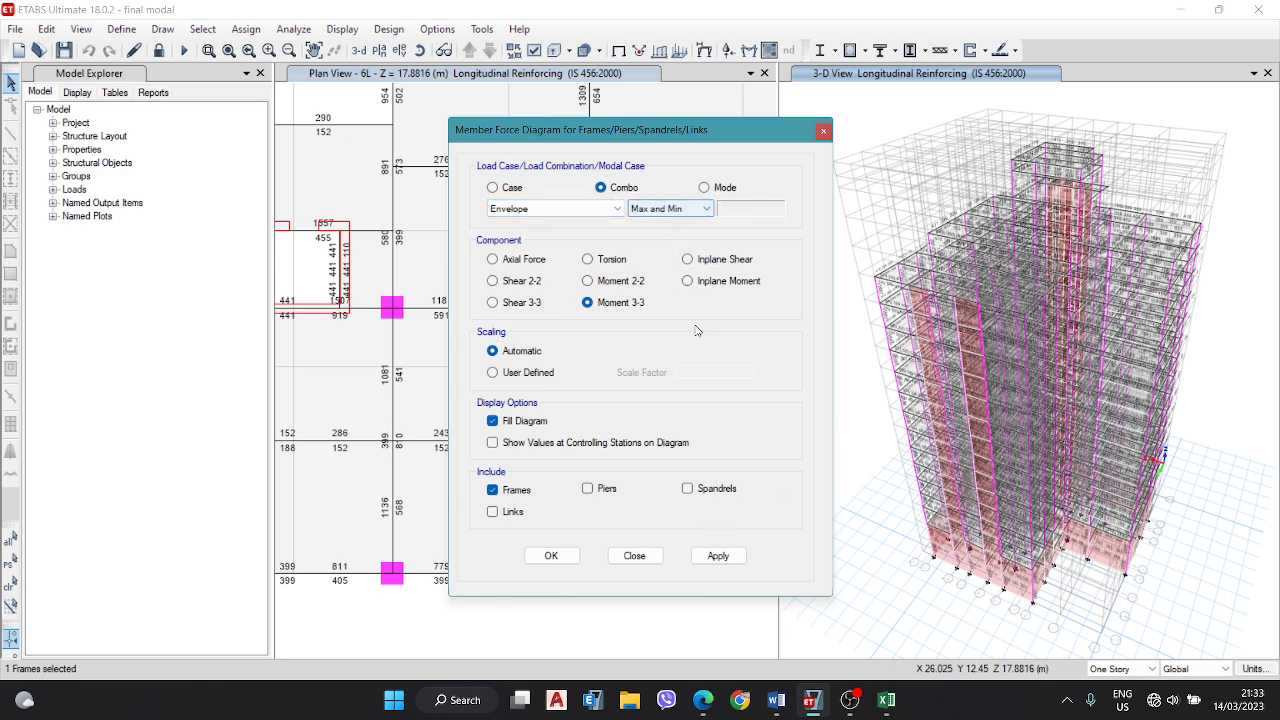
click(716, 557)
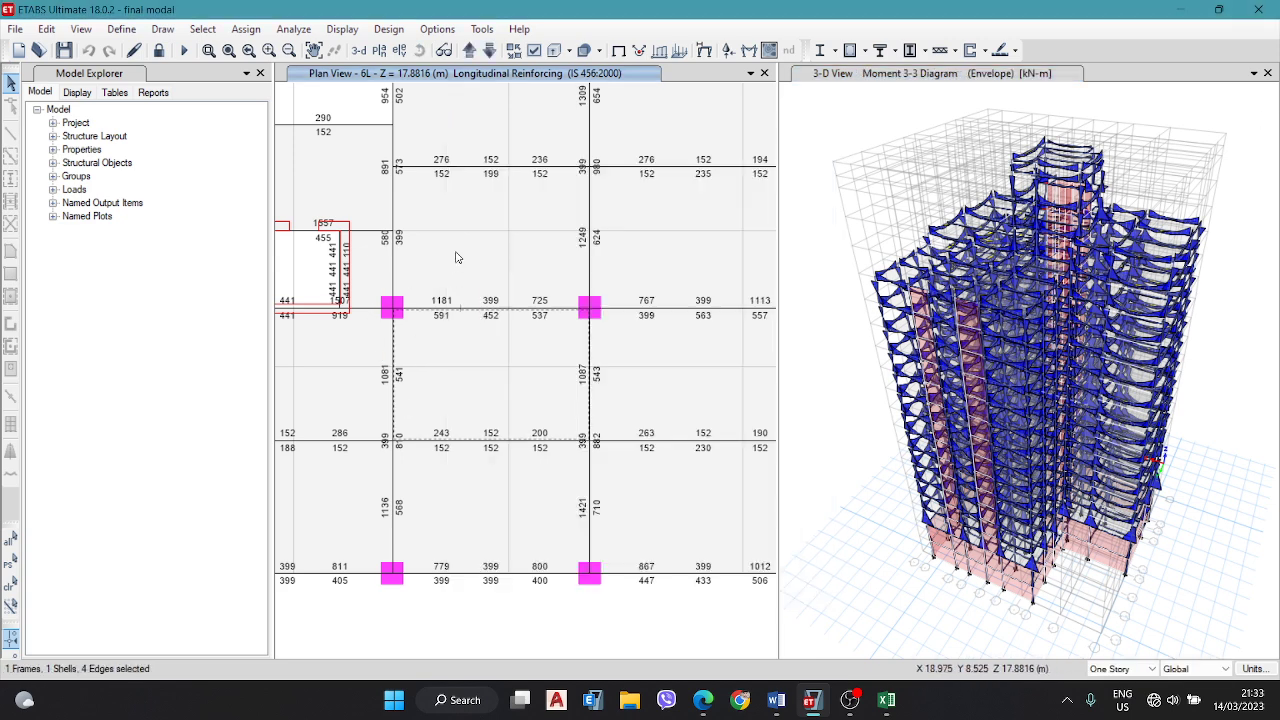
Step: Display the Moment 3-3 diagram of the Envelope combination with Max values on the 6L plan
click(463, 225)
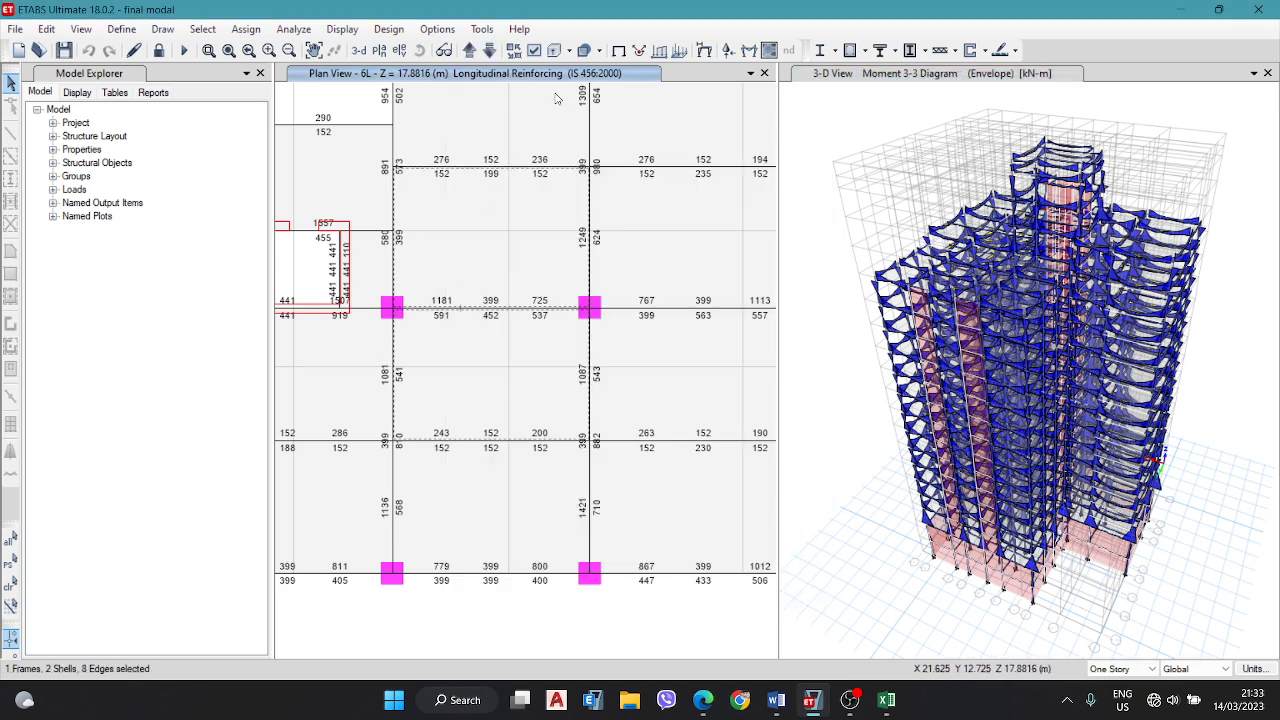
click(748, 52)
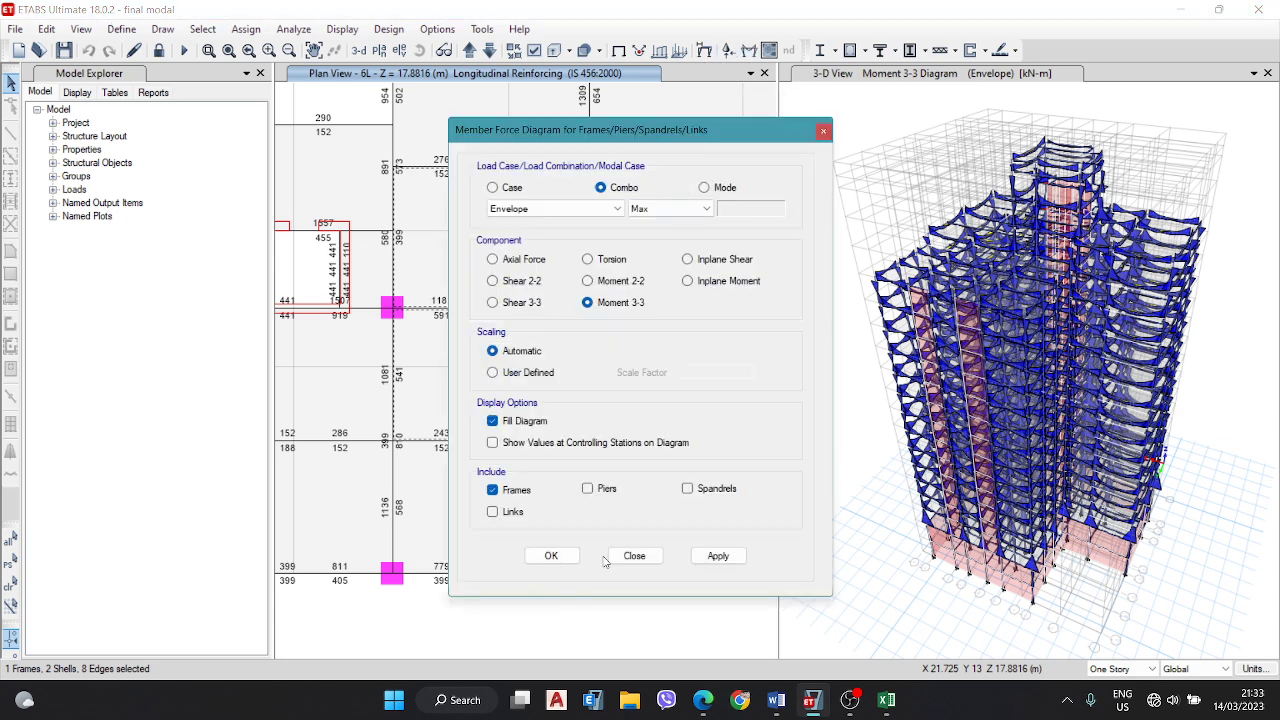
click(720, 556)
click(551, 556)
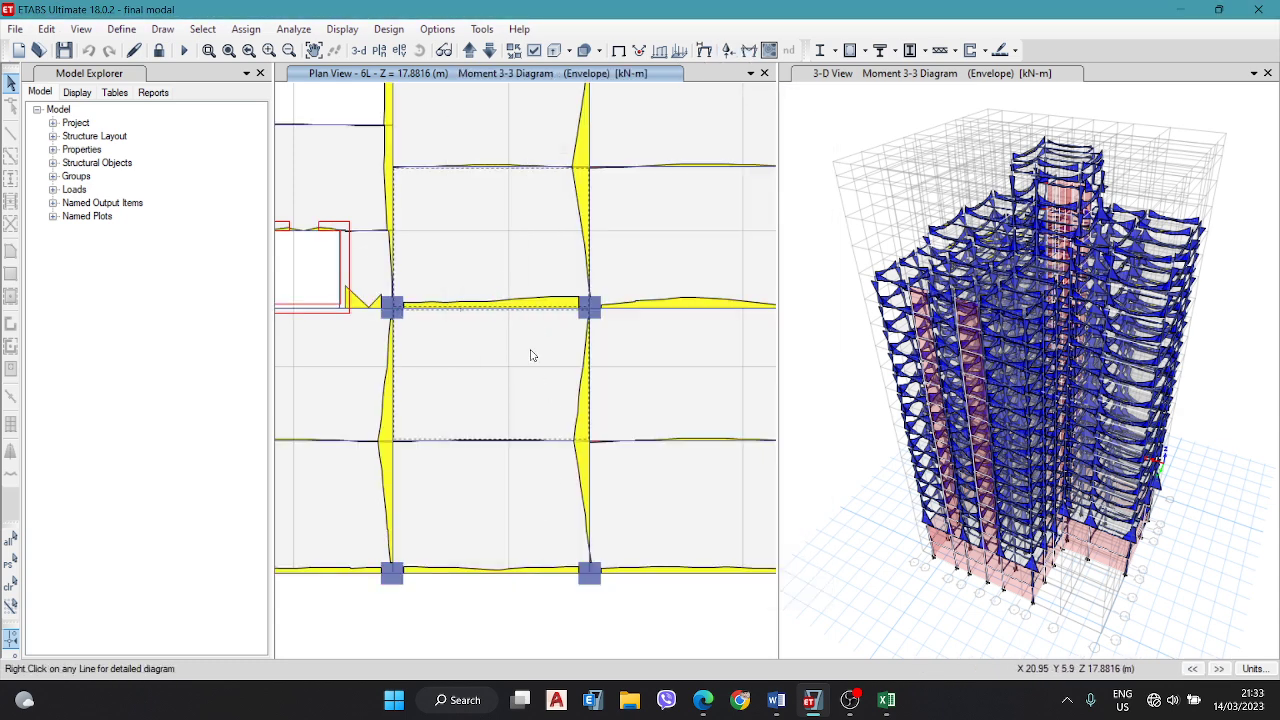
Step: View the detailed force diagram of beam B54 on the 6L plan for the Envelope Max case and close it
mouse_move(589, 463)
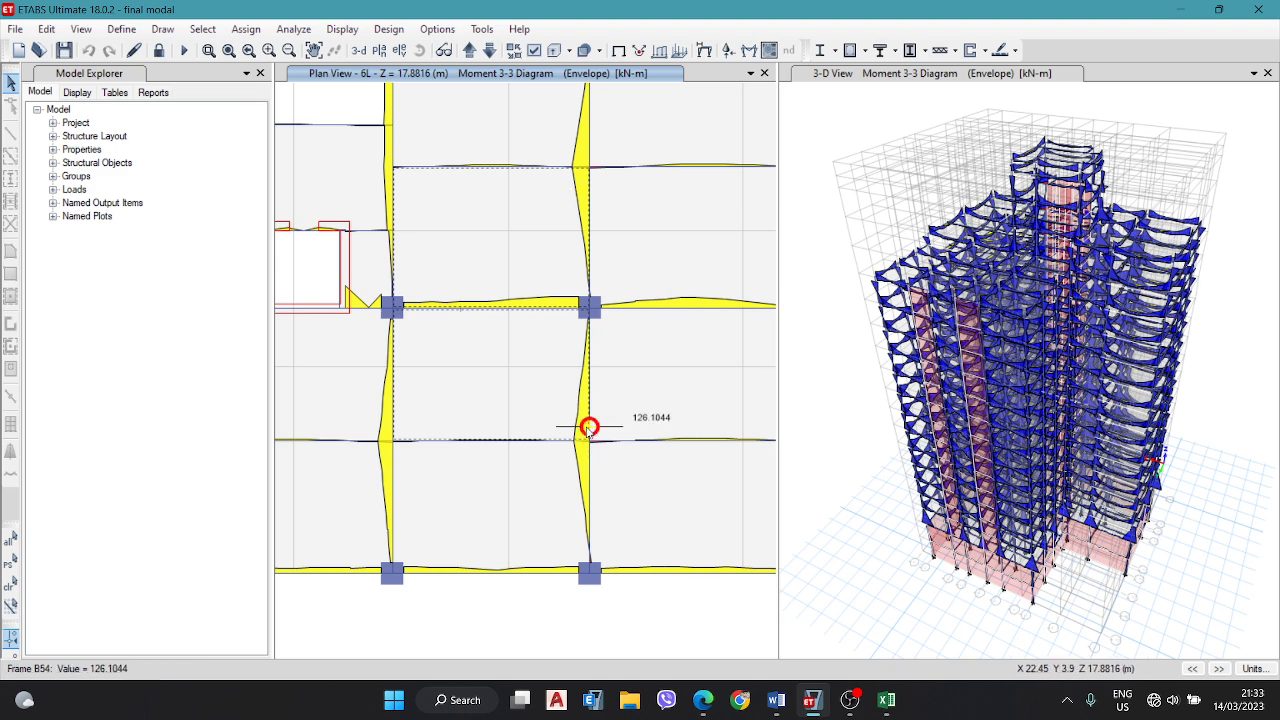
right_click(589, 427)
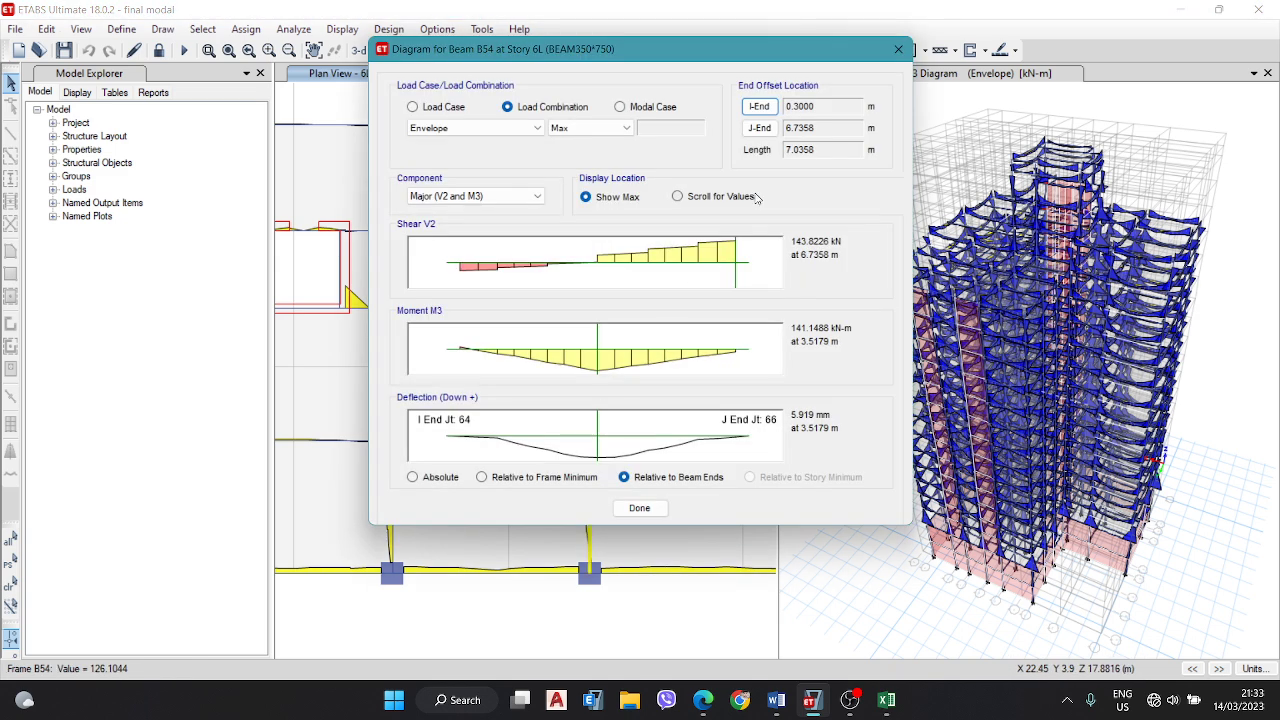
click(898, 49)
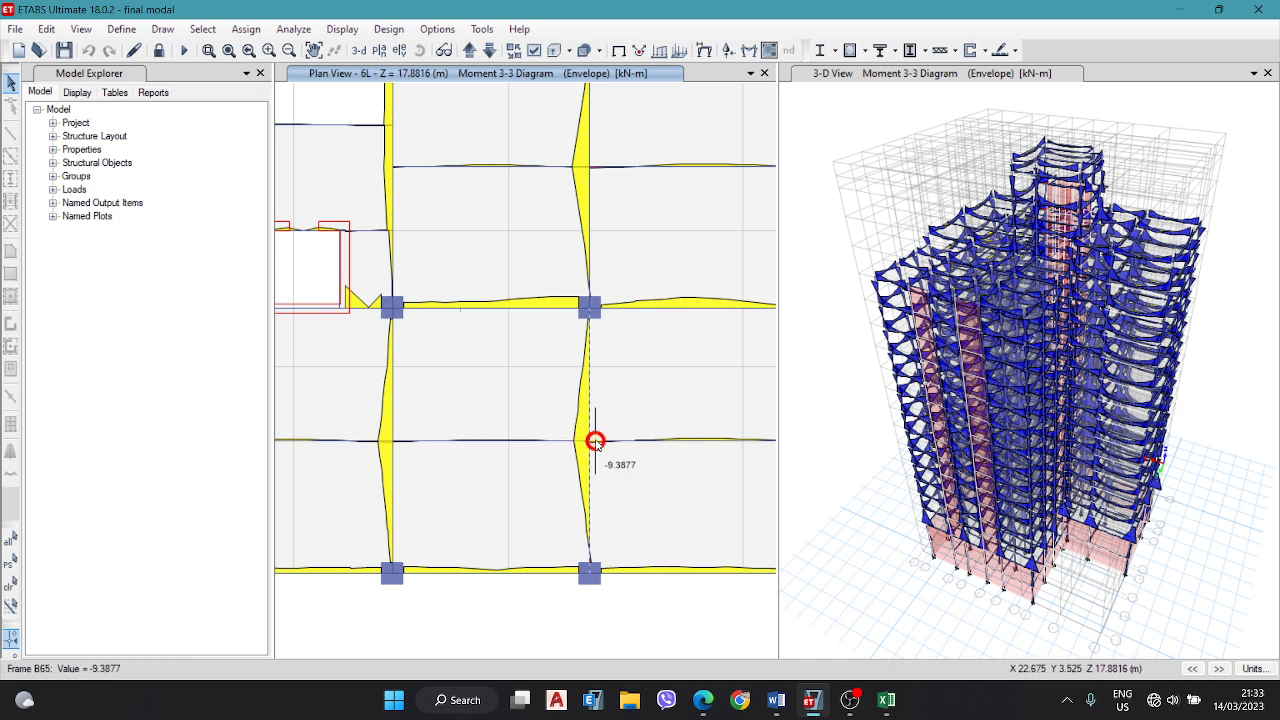
right_click(587, 437)
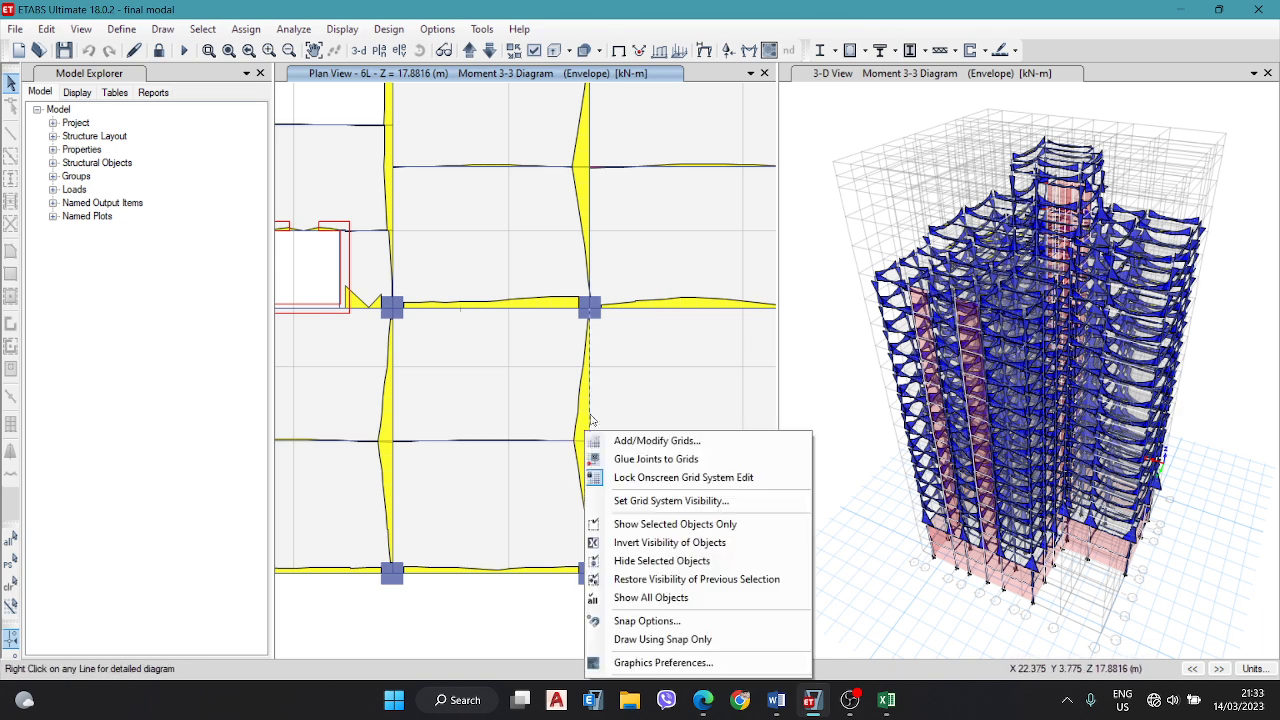
click(590, 420)
click(592, 428)
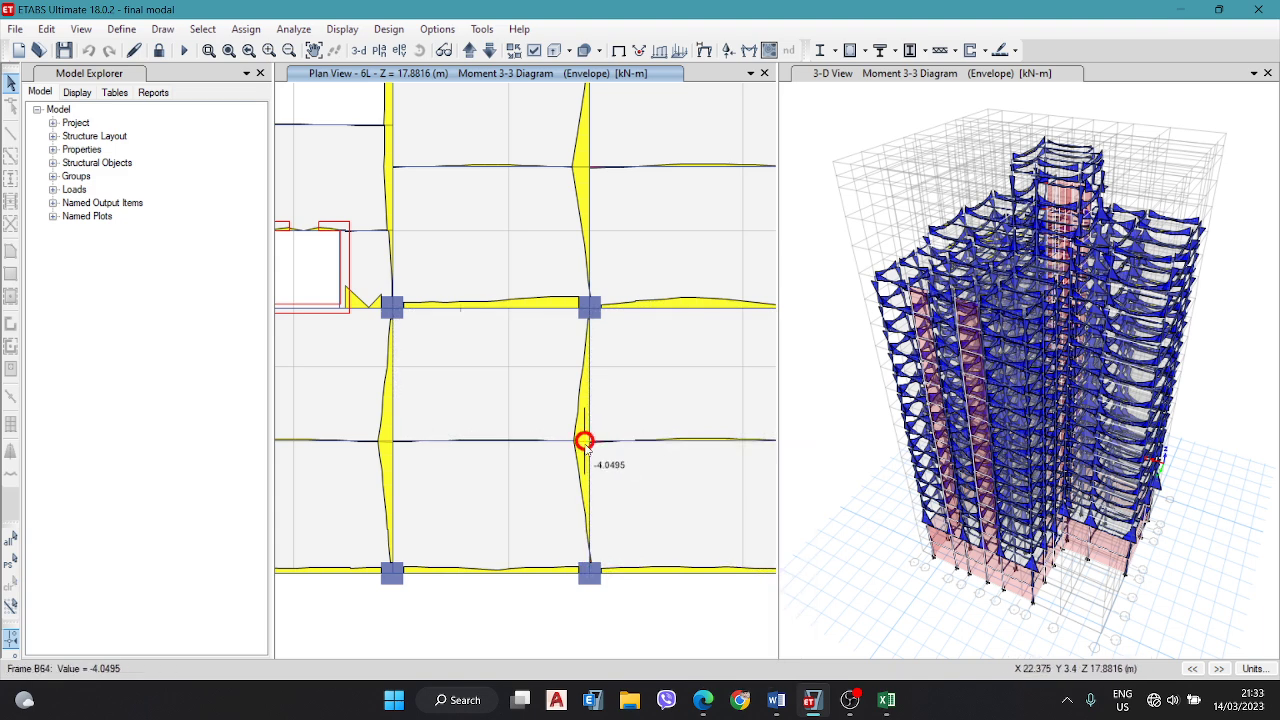
click(589, 440)
click(588, 420)
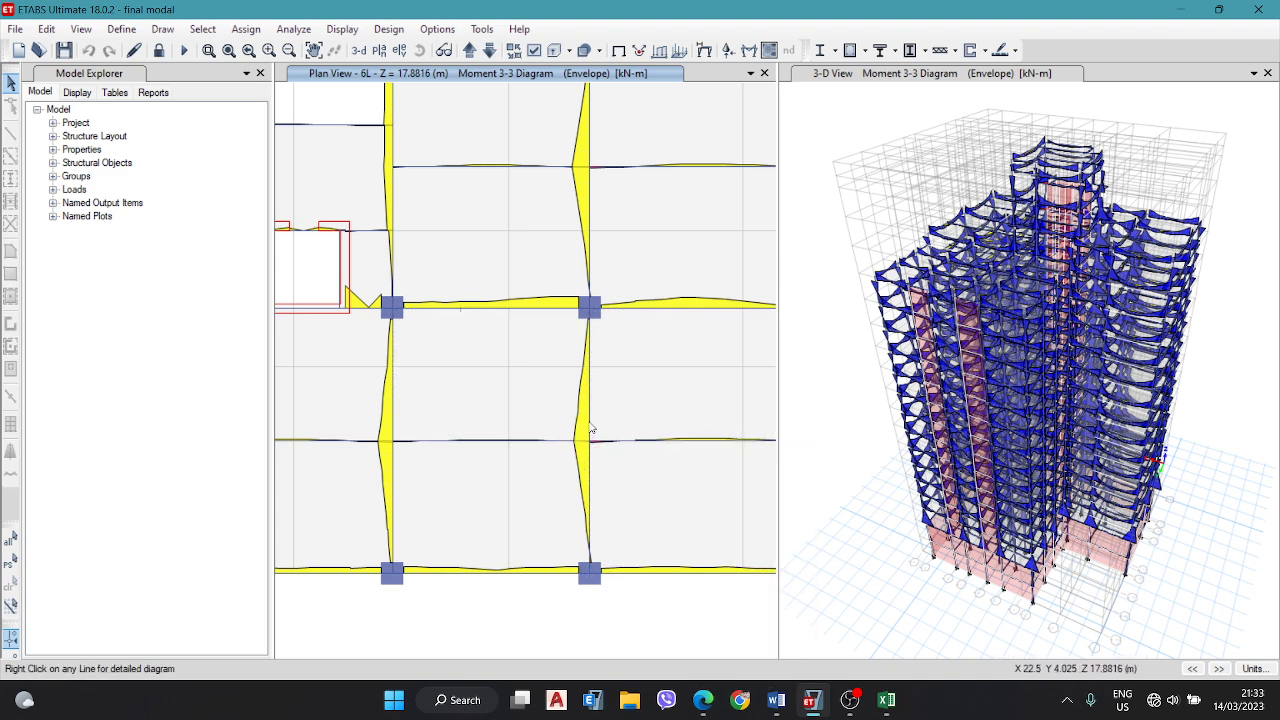
Step: Reopen beam B54's detailed diagram, show Envelope Max and Min, and examine shear and moment values along the beam up to its J-end
right_click(591, 430)
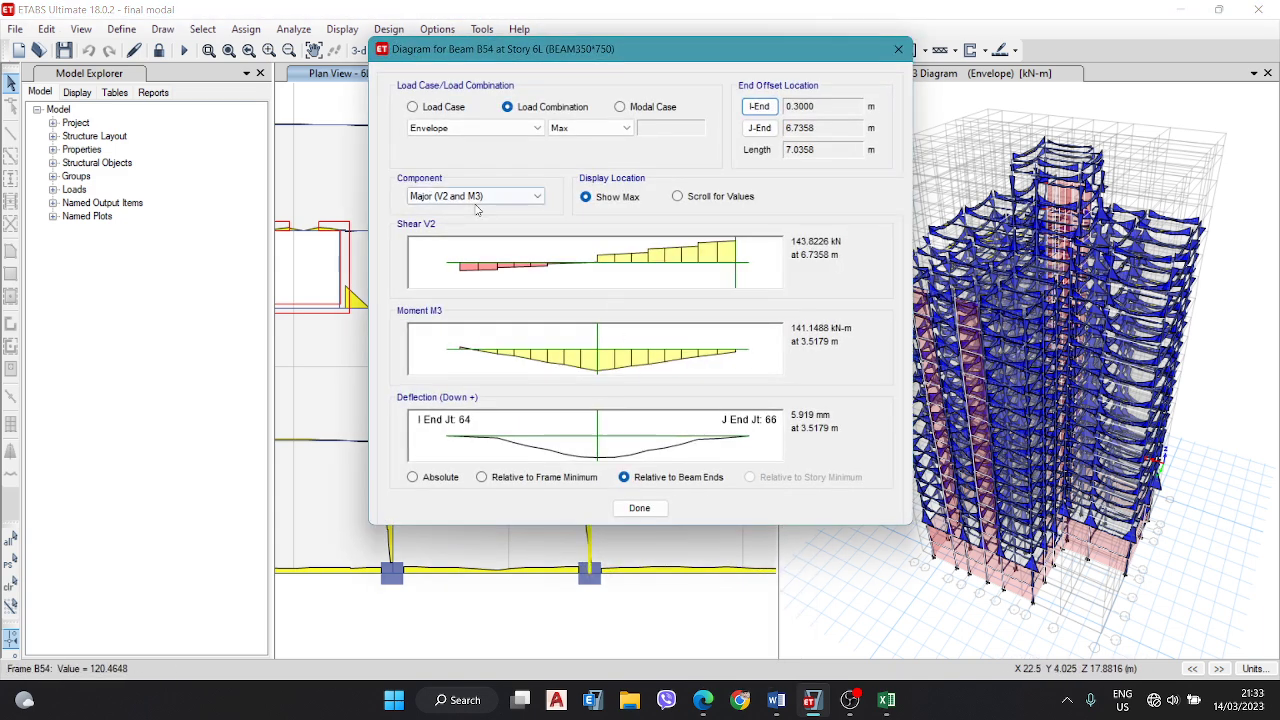
click(590, 128)
click(580, 154)
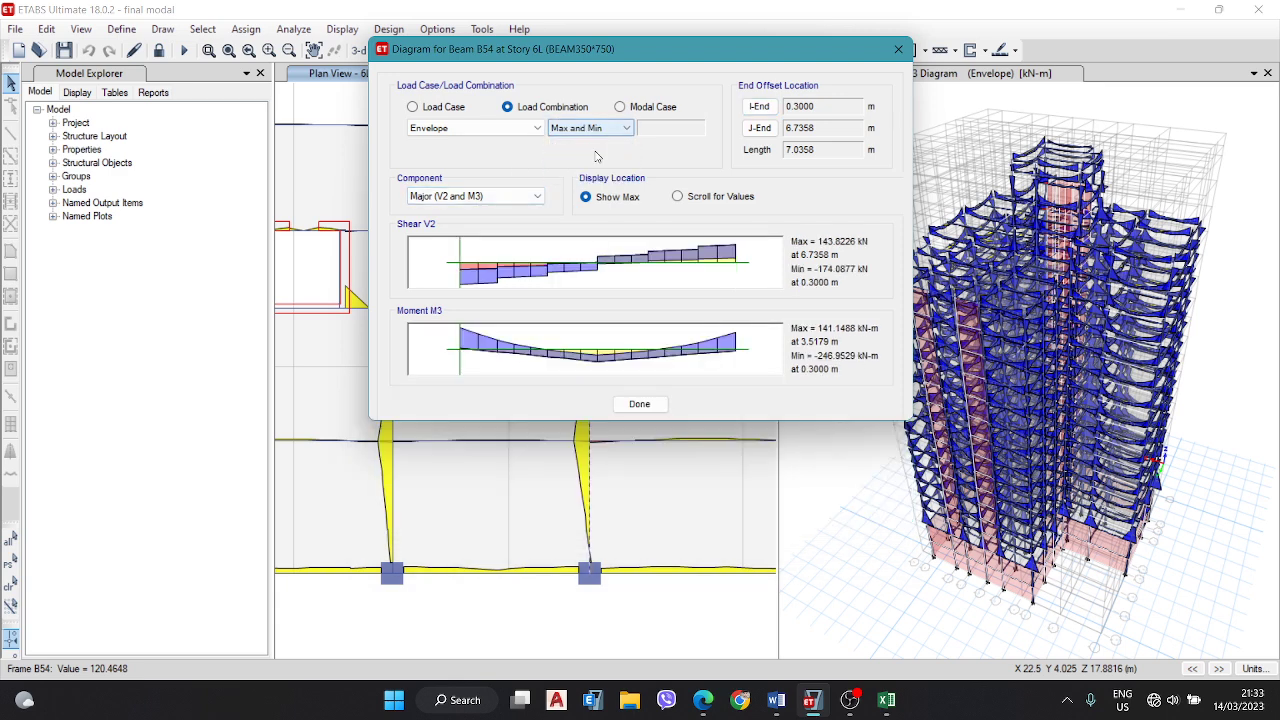
drag(459, 275, 208, 270)
drag(443, 272, 758, 290)
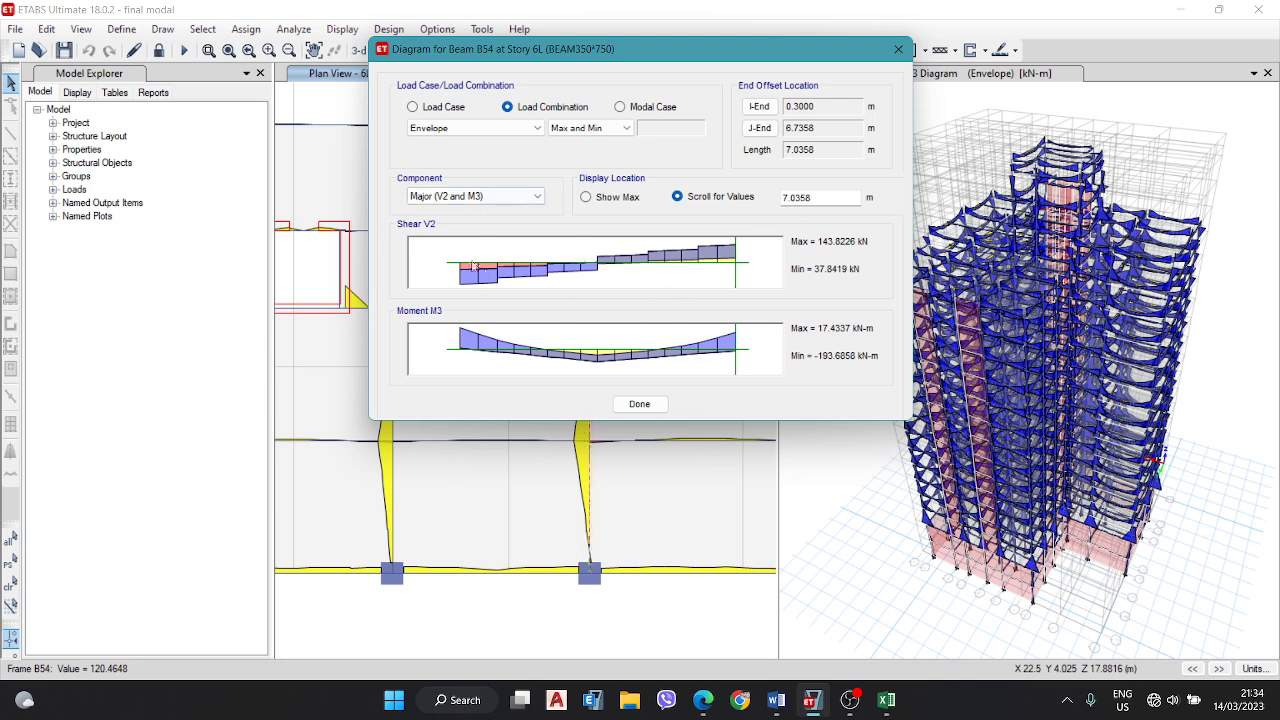
click(900, 51)
Step: Replace the moment diagram on the 6L plan with the concrete frame design output for Longitudinal Reinforcing
mouse_move(590, 112)
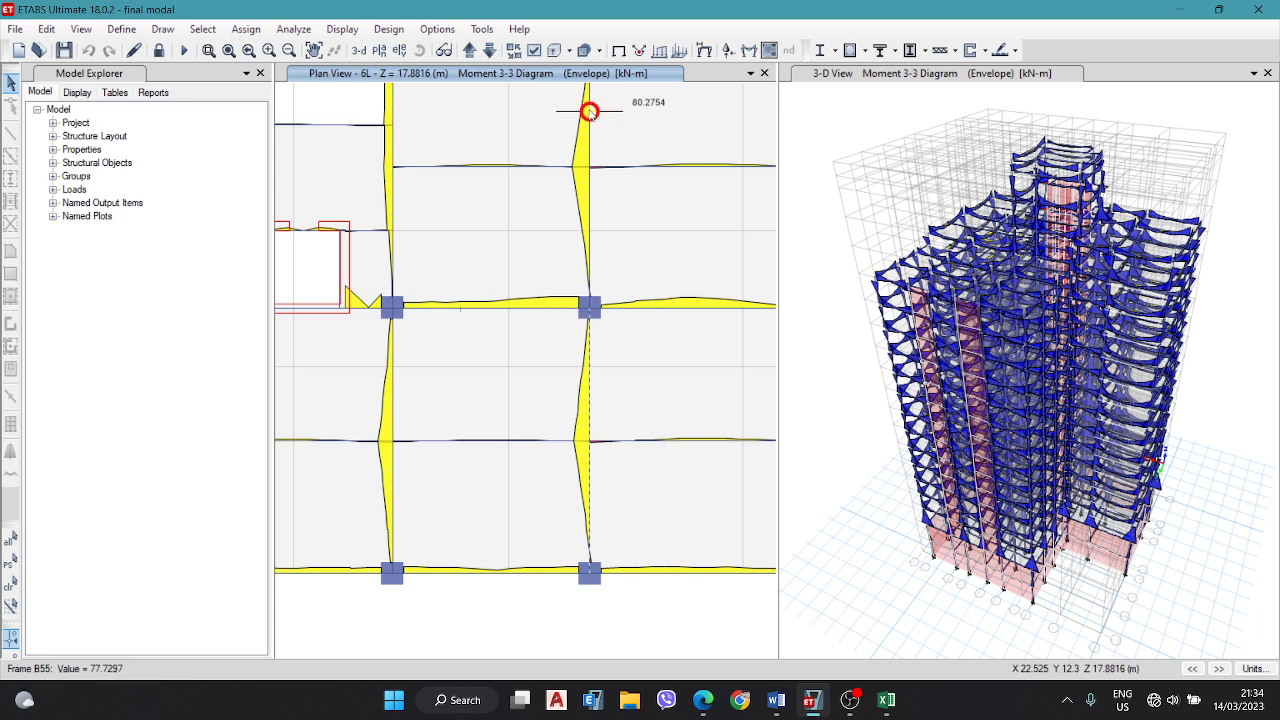
click(618, 50)
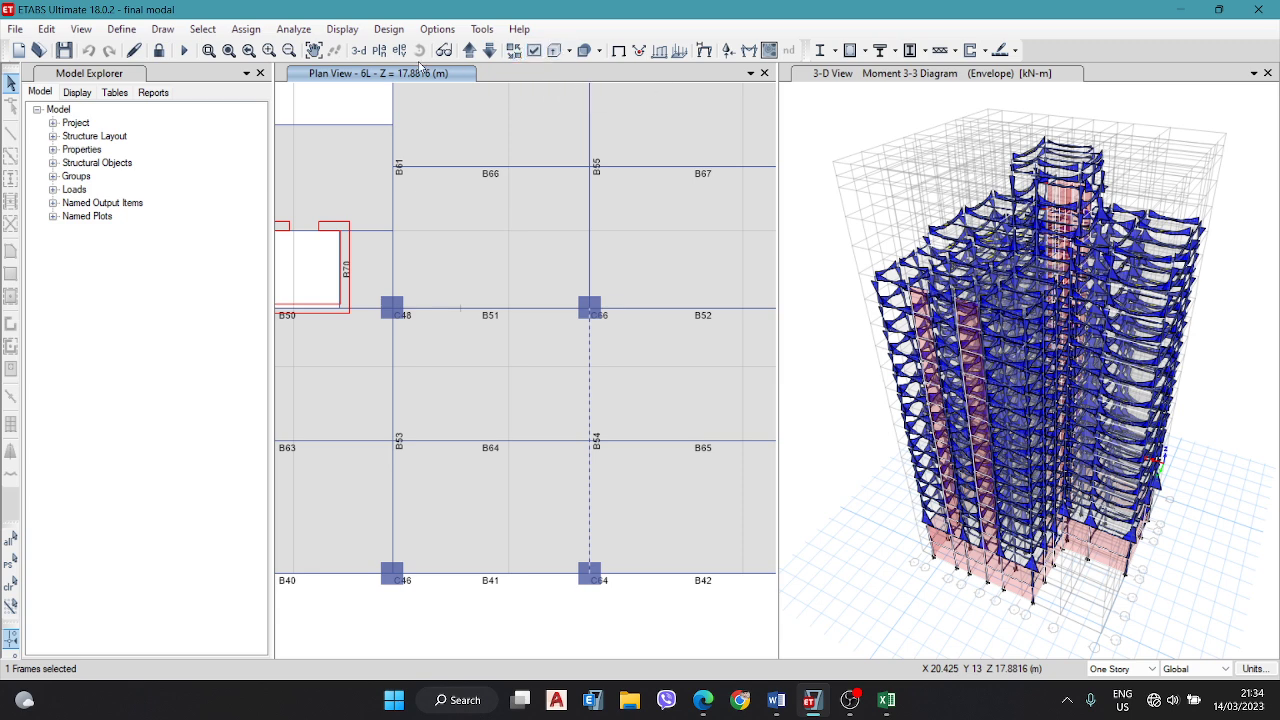
click(390, 30)
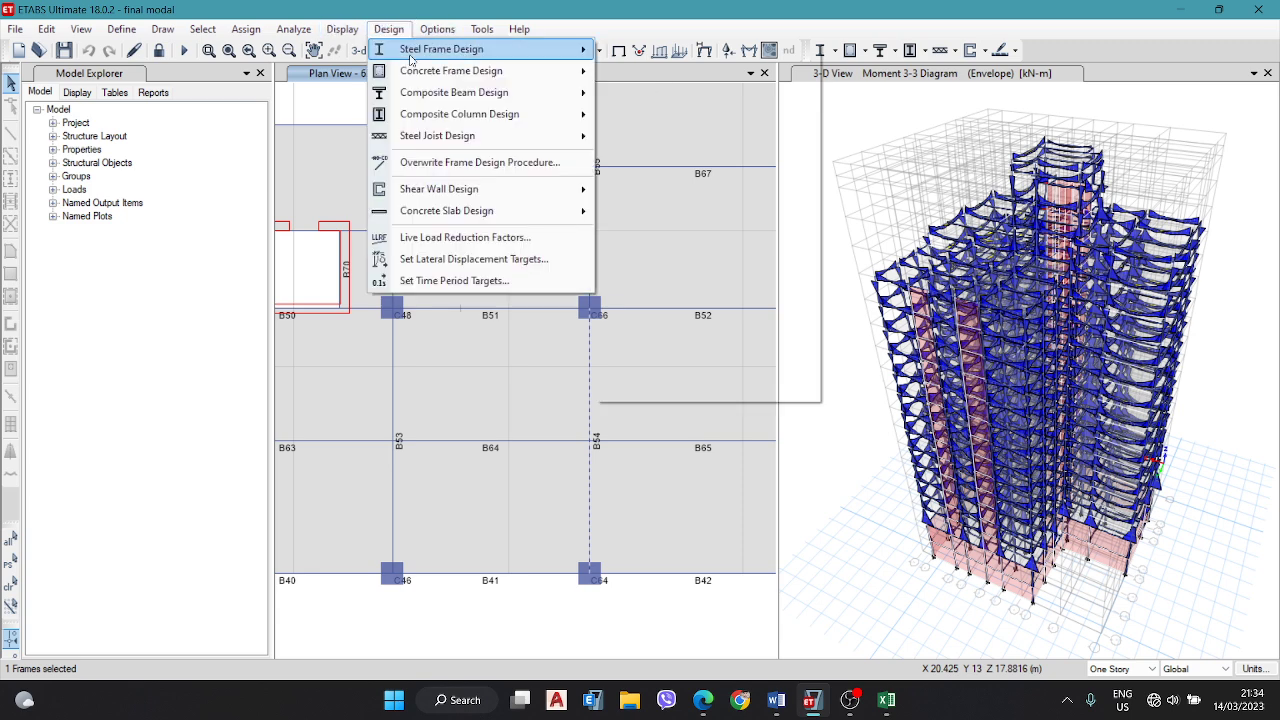
mouse_move(483, 68)
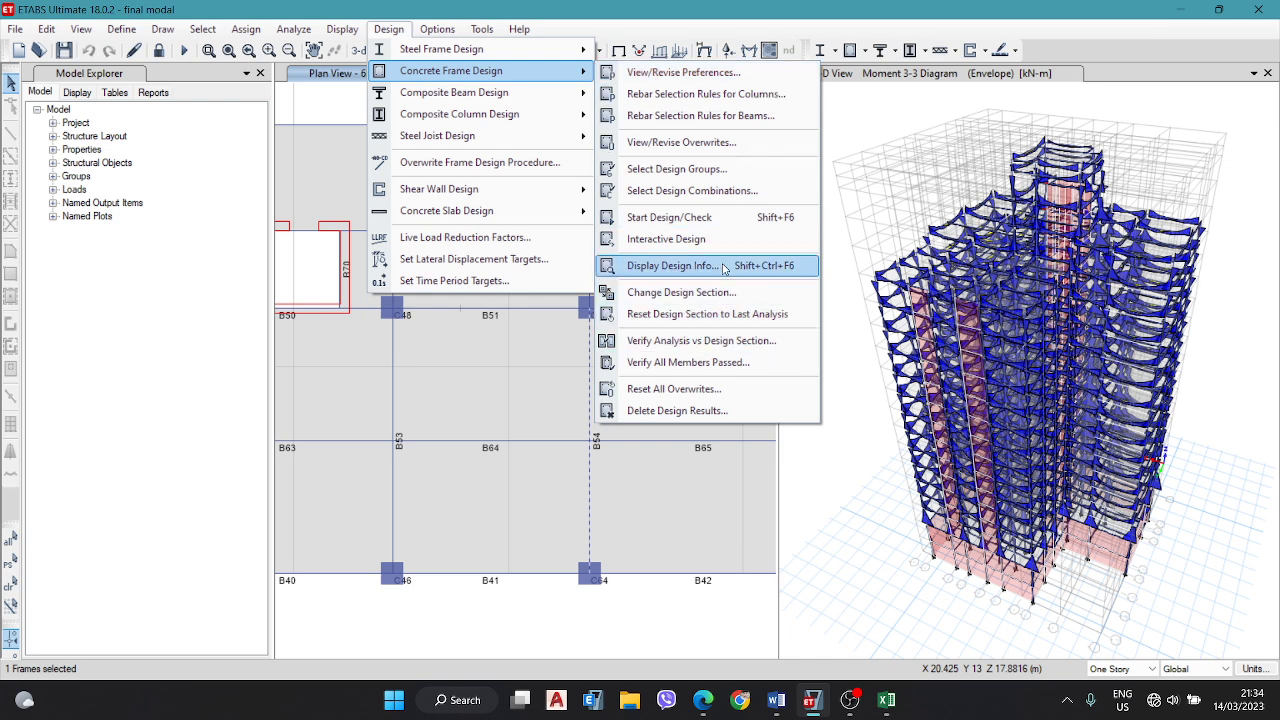
click(760, 268)
click(995, 302)
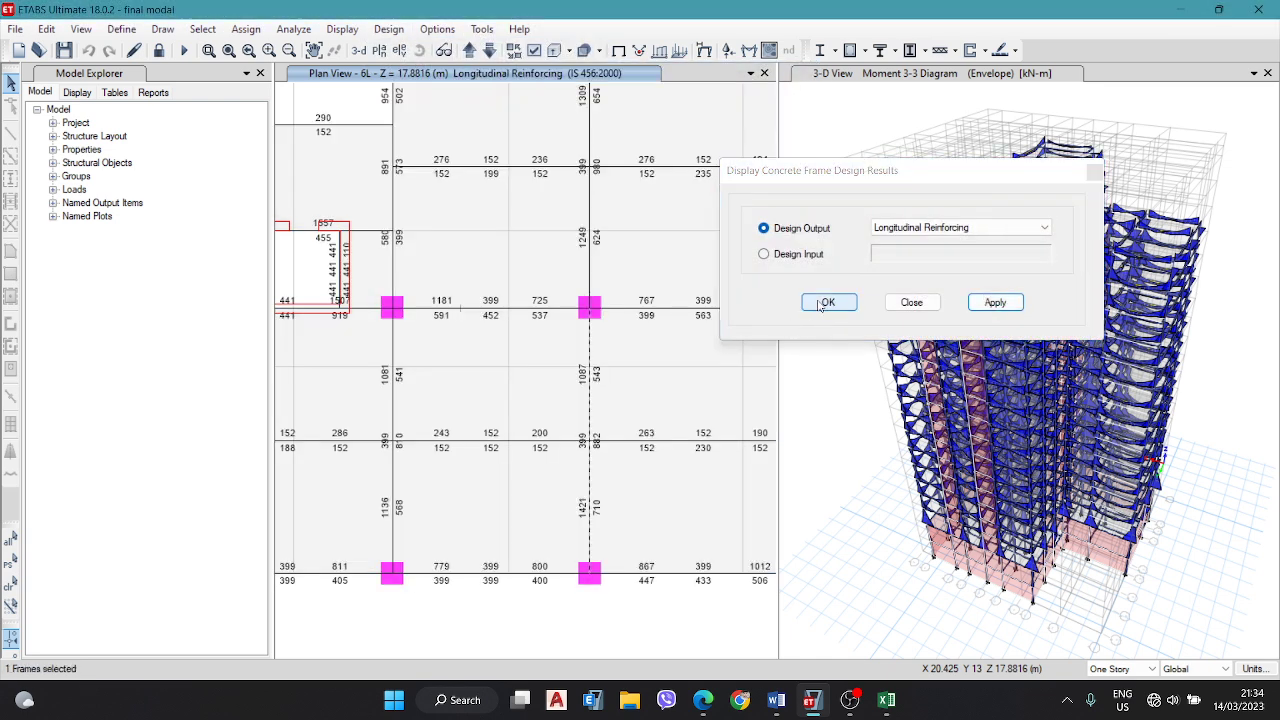
click(828, 302)
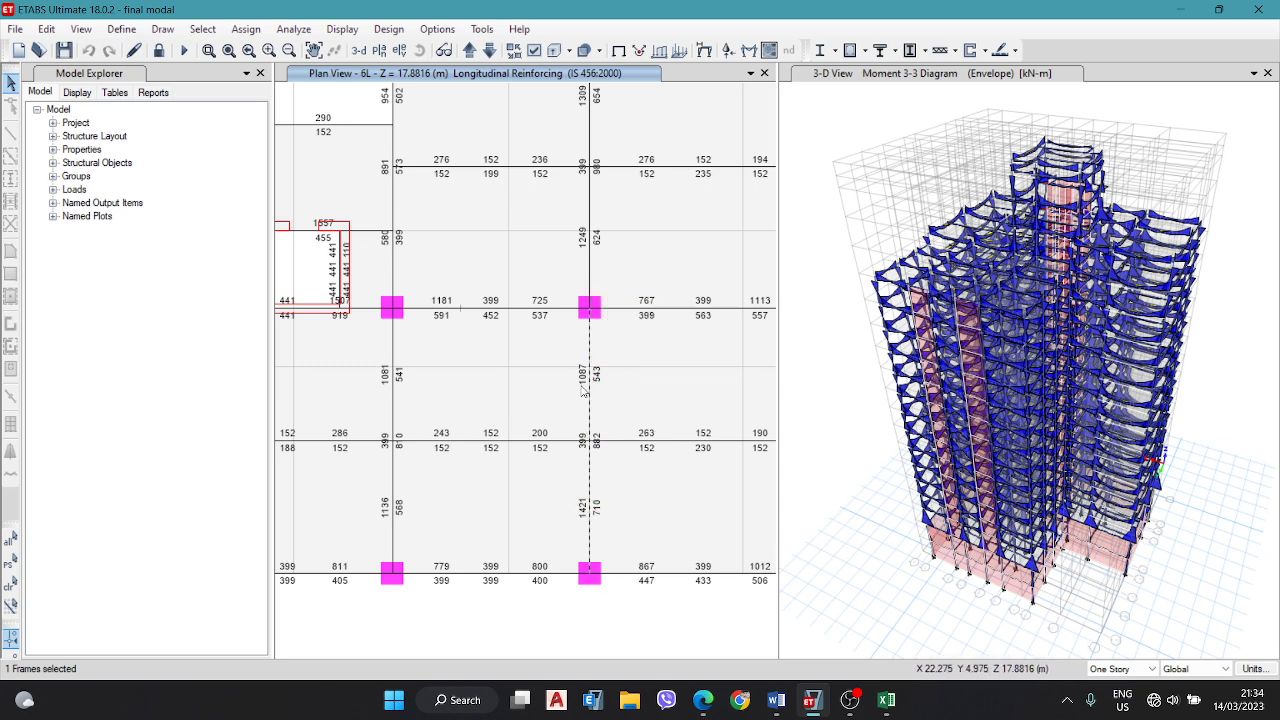
Step: Compare beam B54's longitudinal reinforcing on the 6L plan with the 5L, 4L and 7L plans, and return to 6L
mouse_move(590, 402)
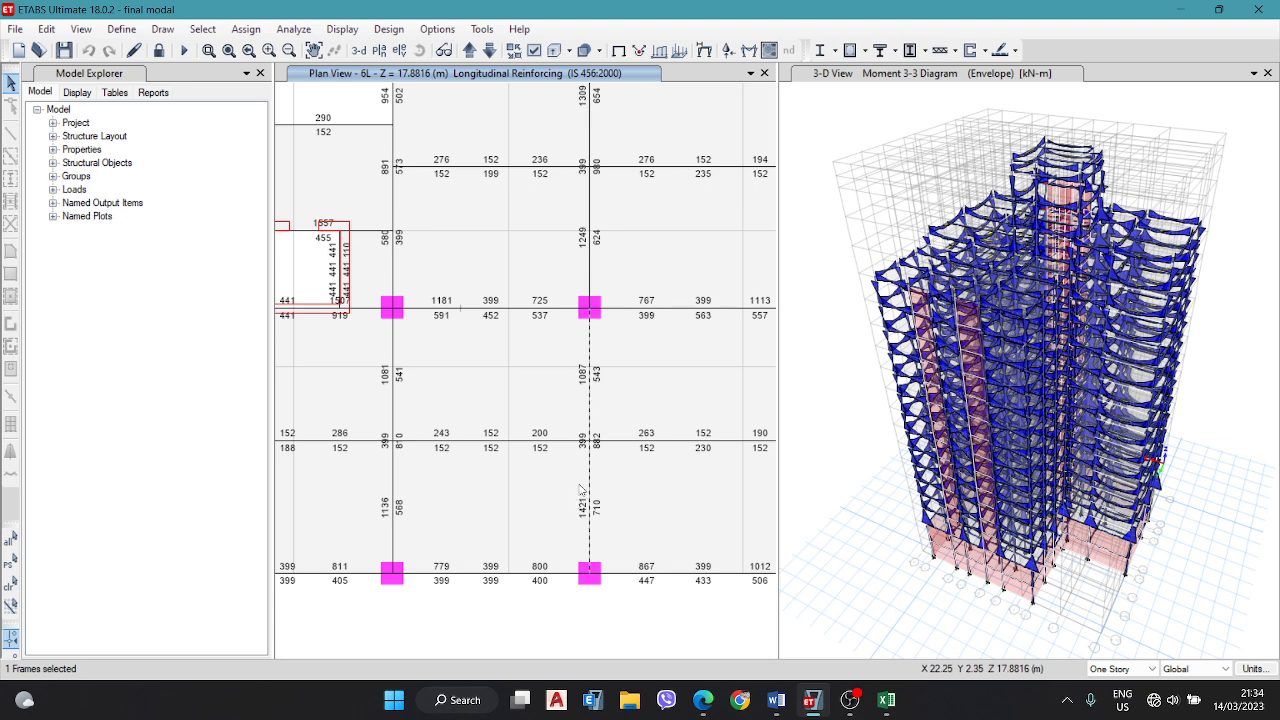
click(489, 50)
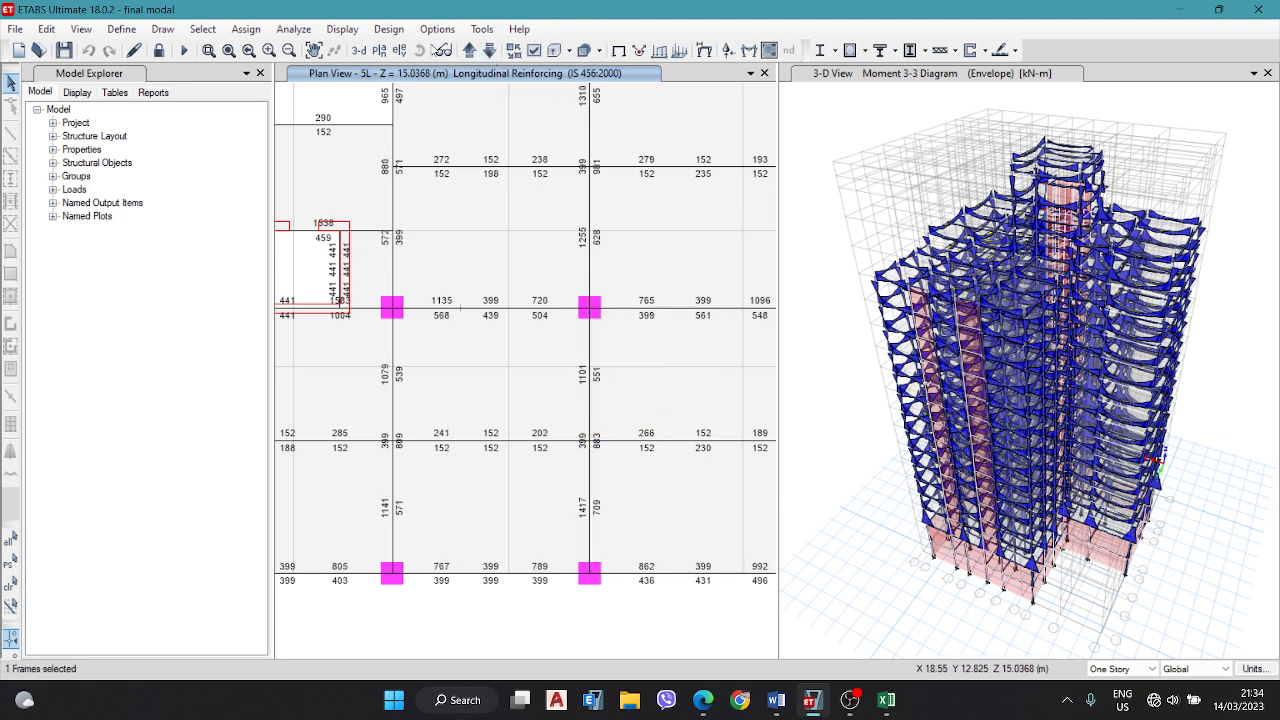
click(489, 50)
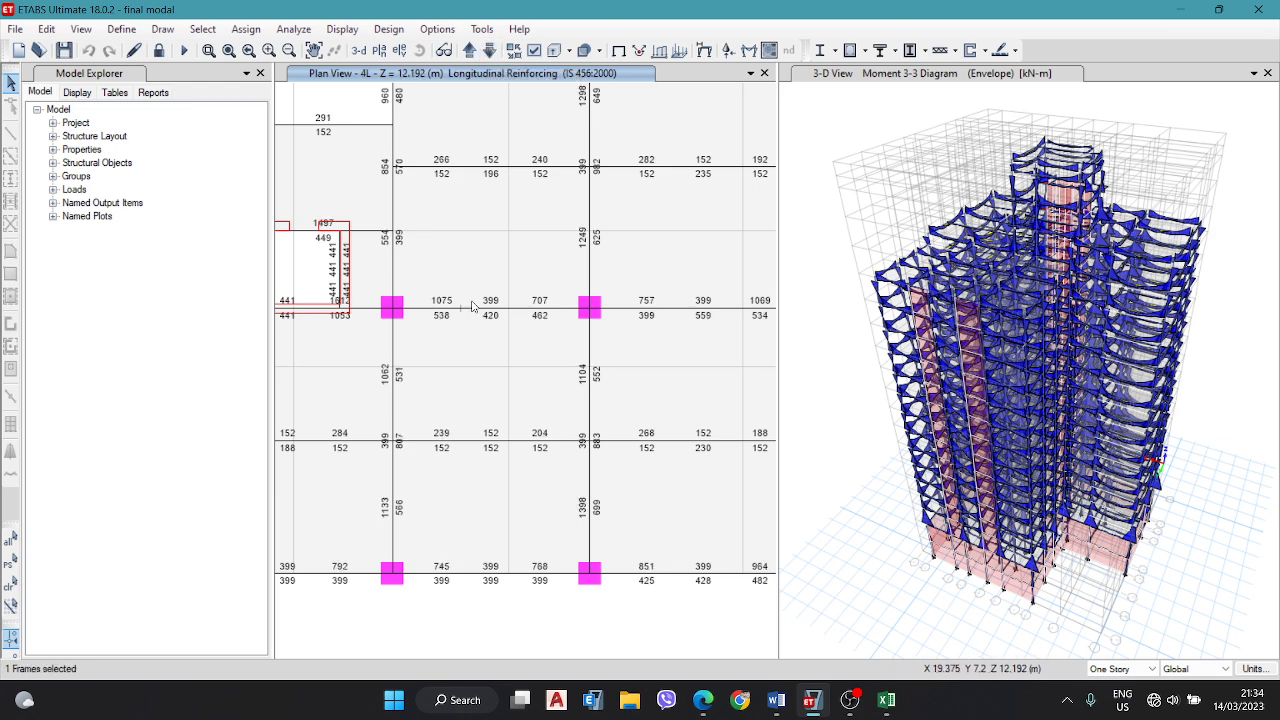
click(469, 50)
click(469, 50)
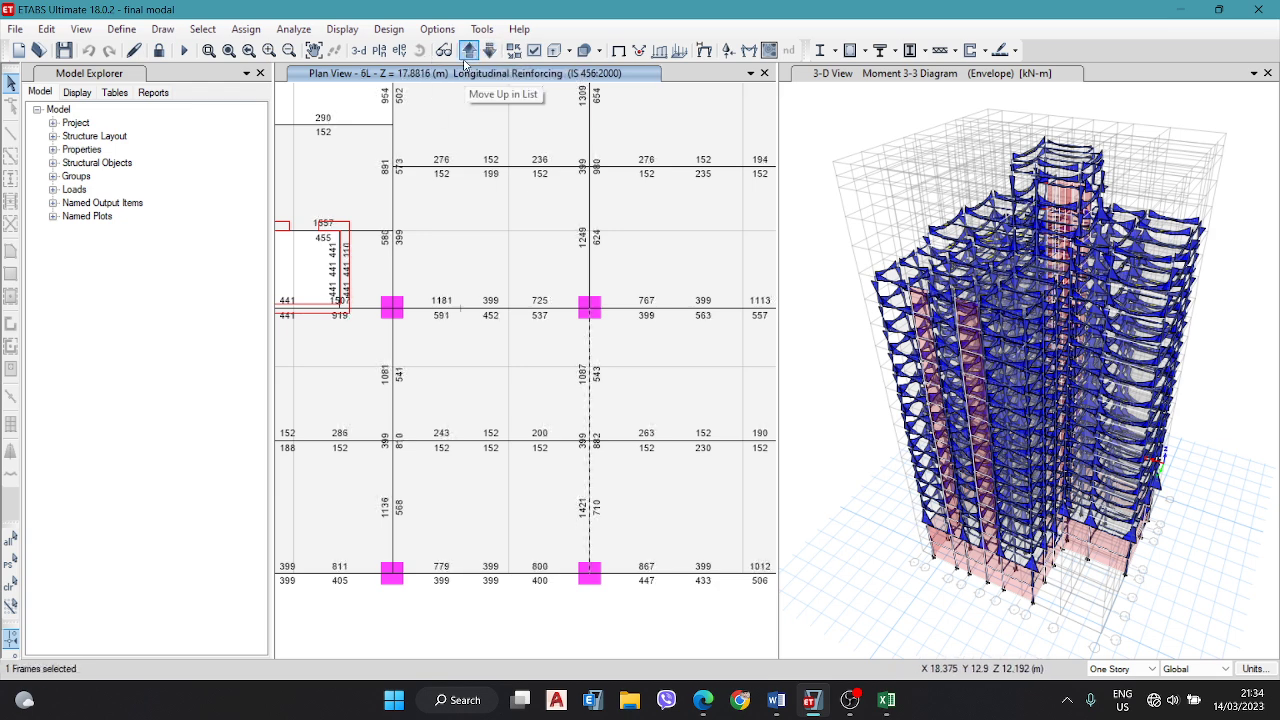
click(467, 55)
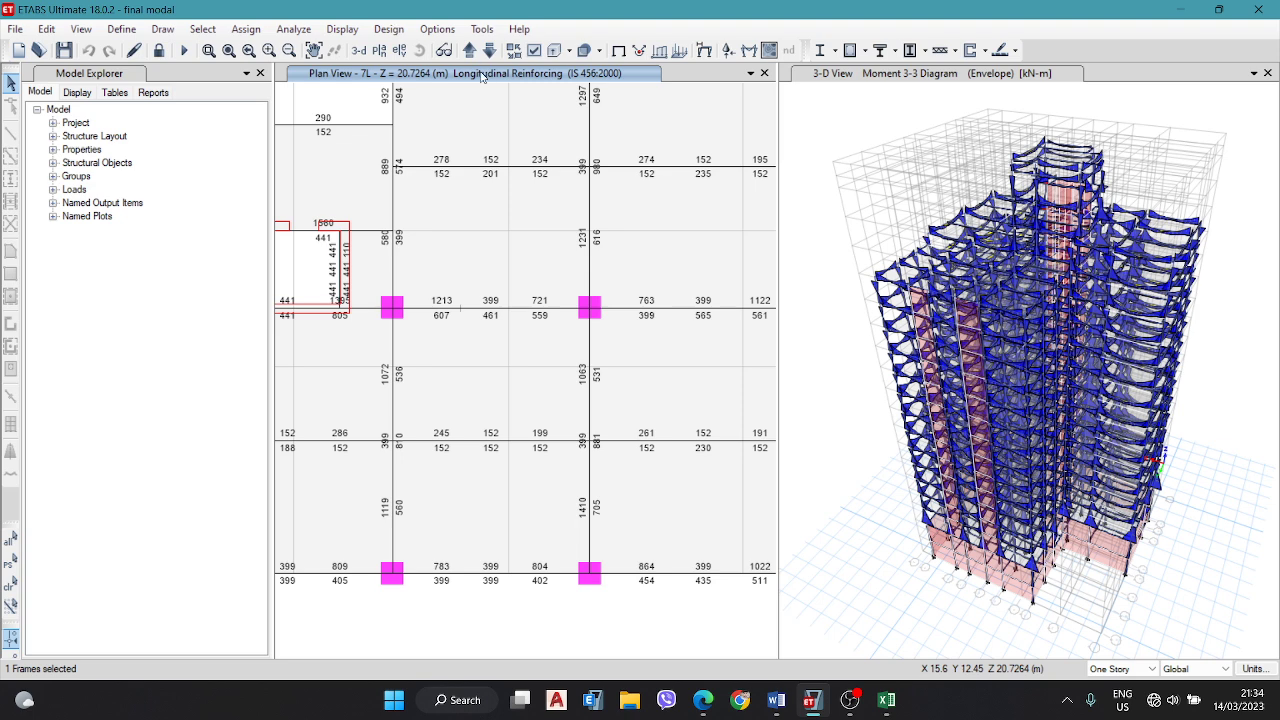
click(489, 50)
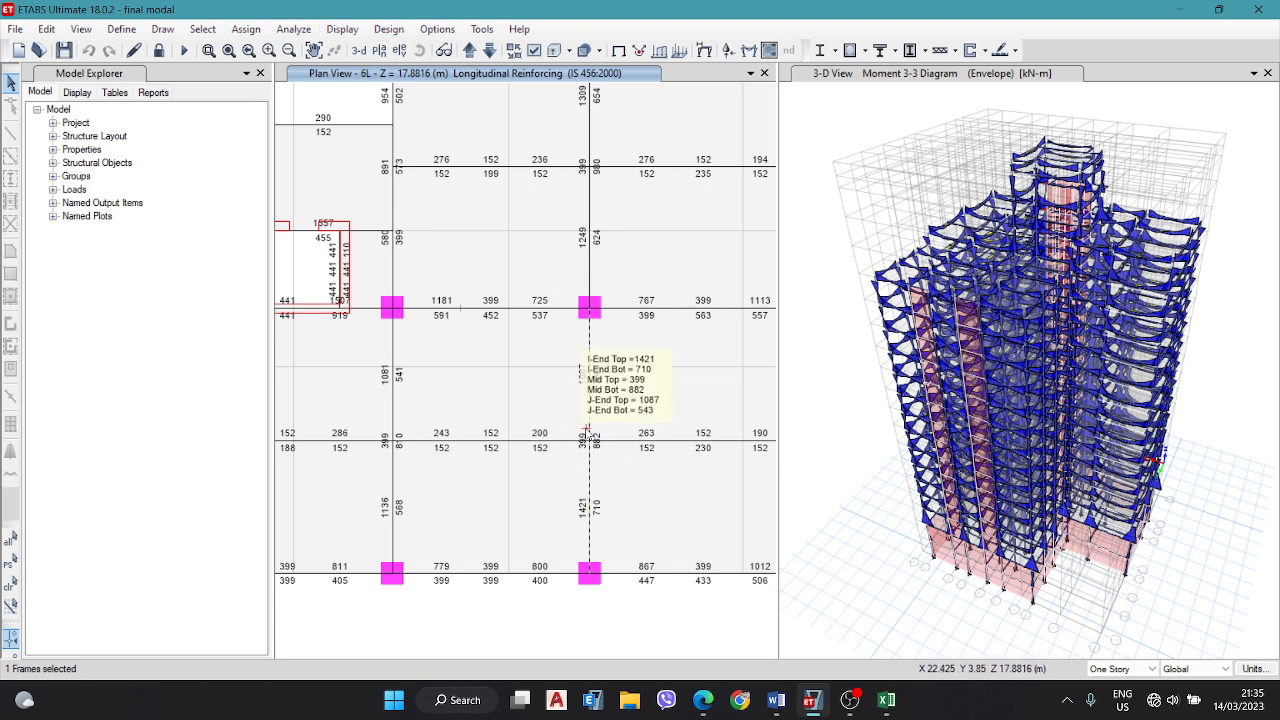
scroll(575, 447, down, 3)
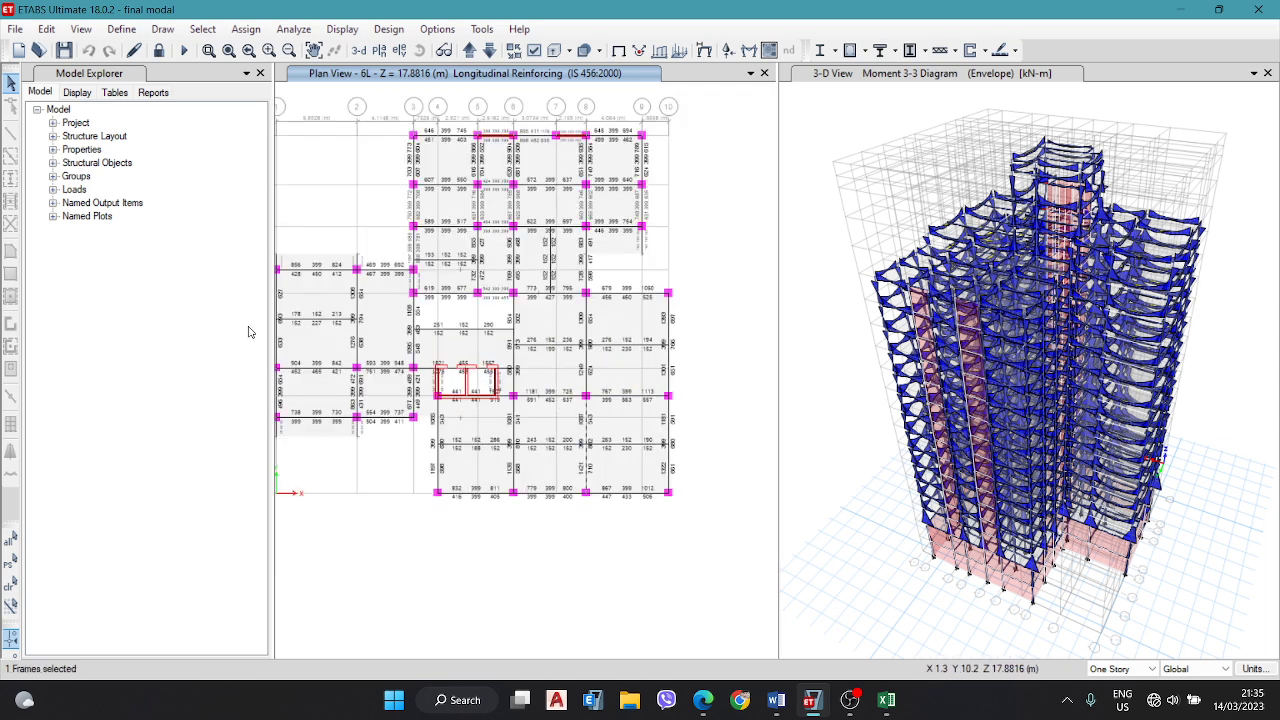
scroll(594, 455, up, 3)
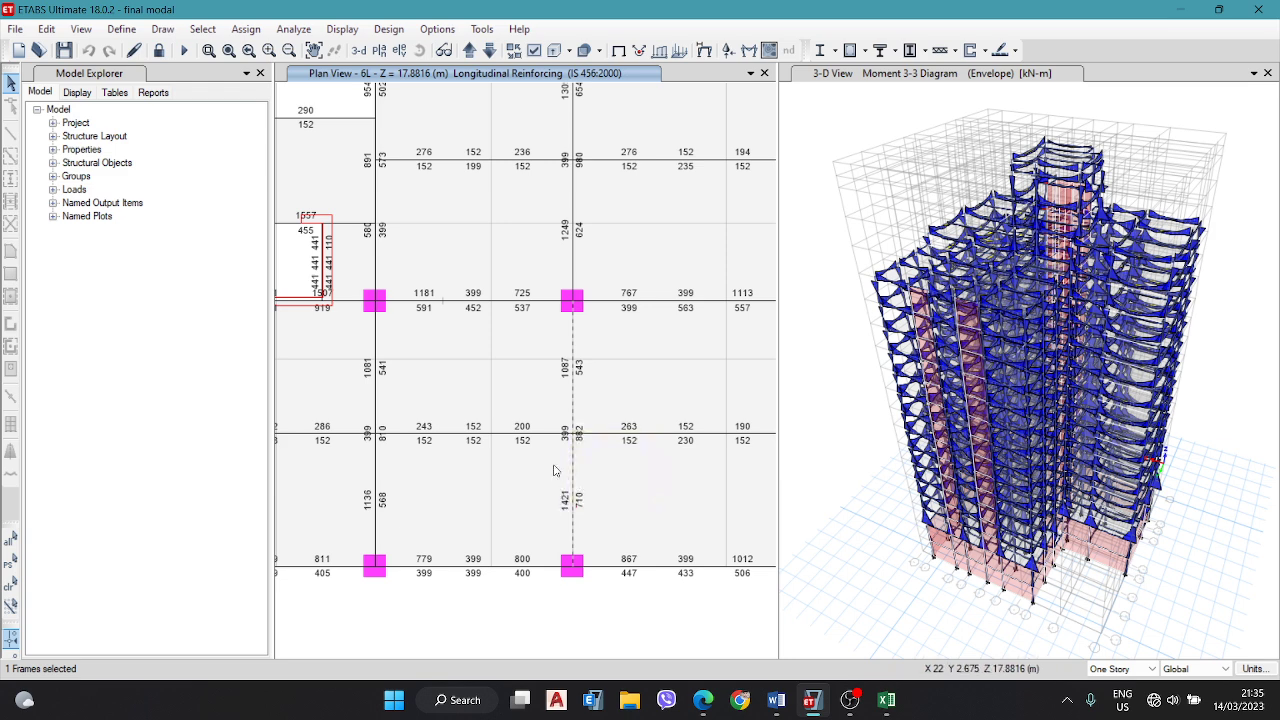
scroll(551, 474, down, 3)
scroll(523, 371, up, 3)
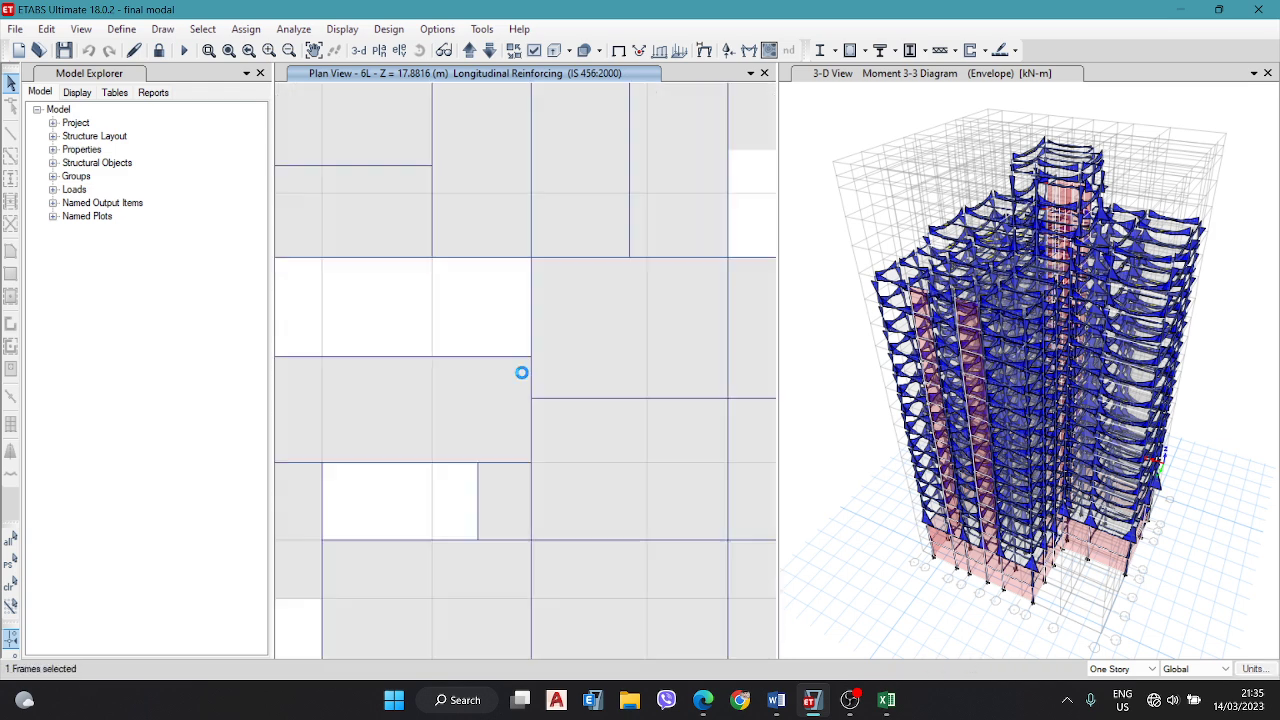
scroll(523, 371, down, 3)
mouse_move(497, 442)
mouse_move(527, 391)
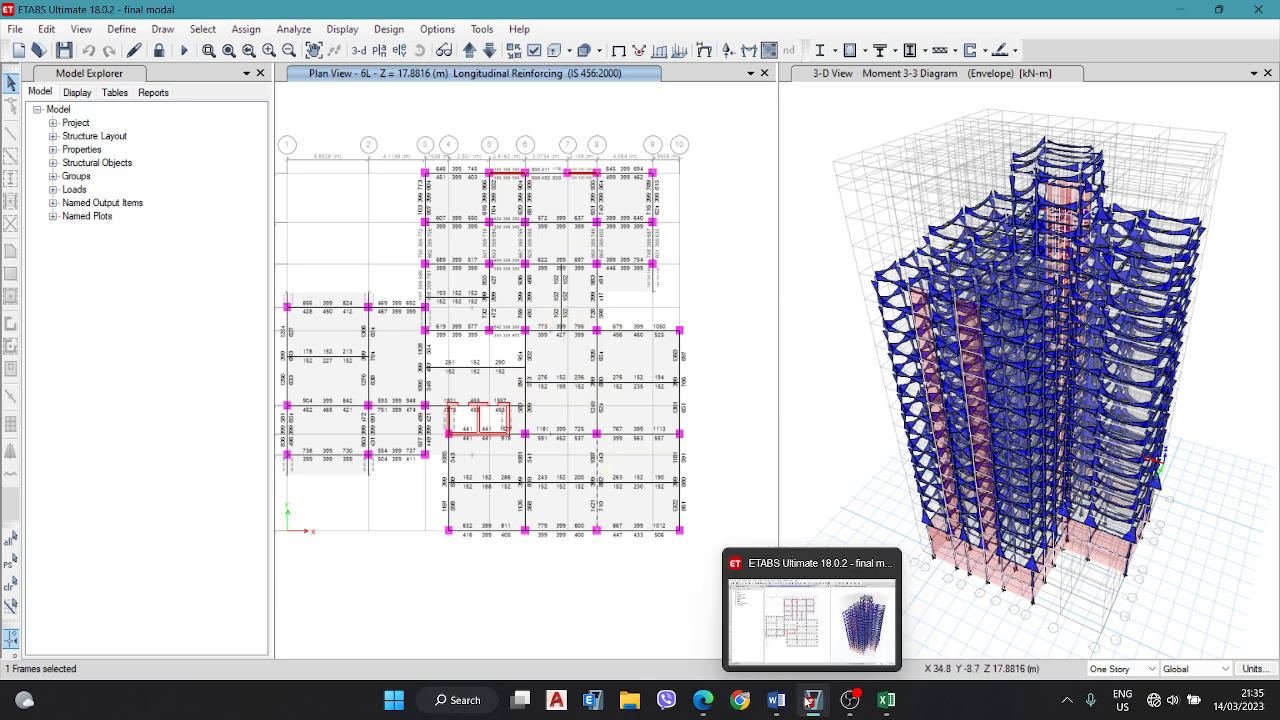
click(854, 704)
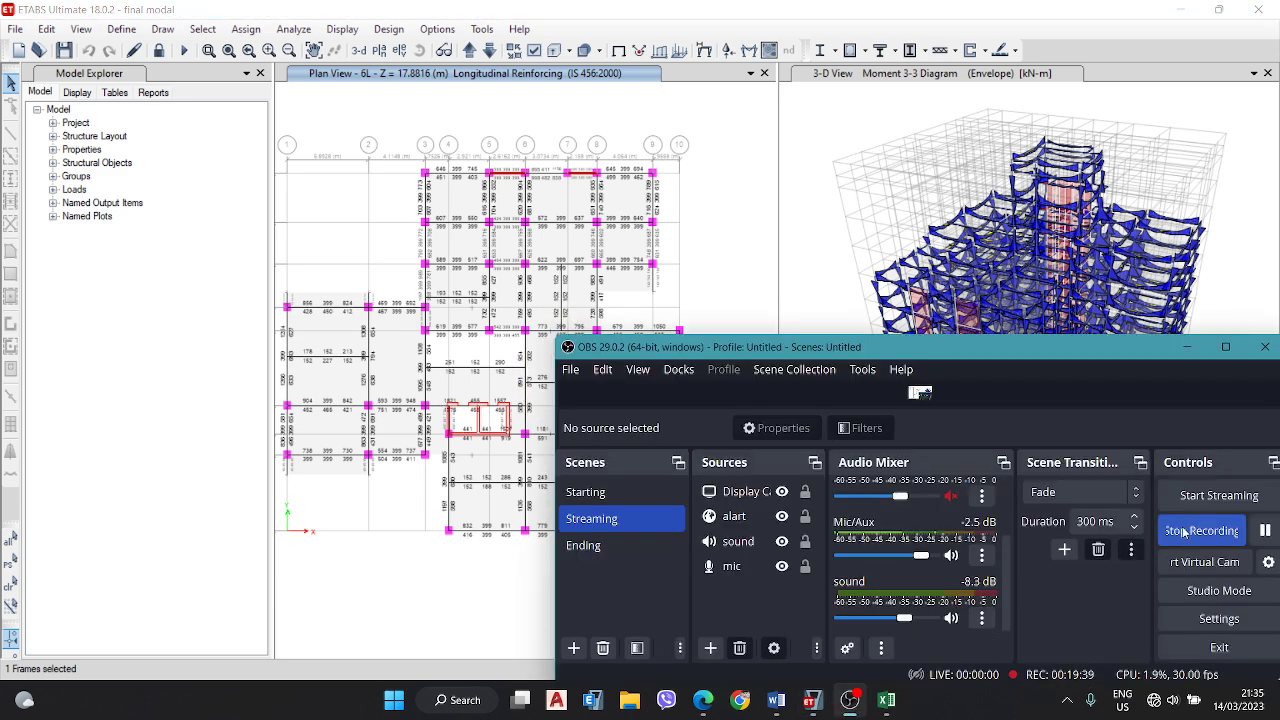